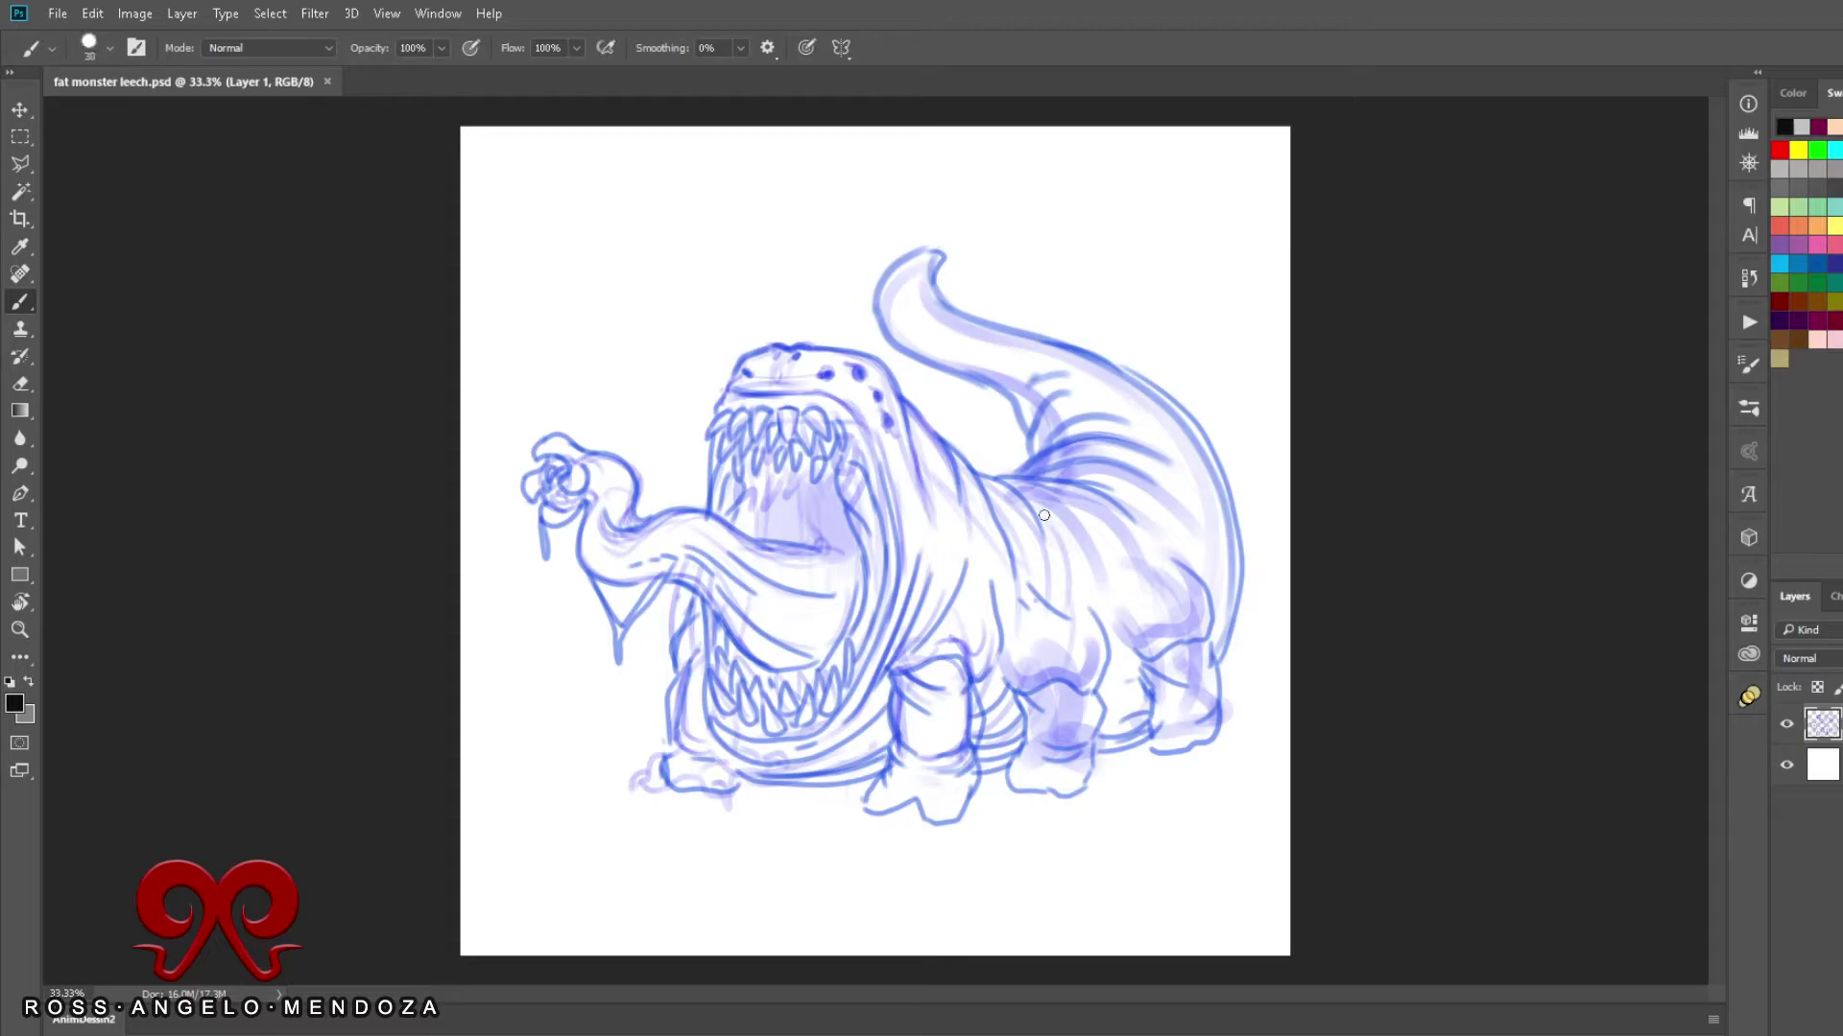
Step: Reposition the lower teeth with a lasso and free transform, darkening the brow and teeth strokes
{"action": "left_click_drag", "start_coordinate": [825, 389], "coordinate": [859, 414]}
{"action": "key", "text": "l"}
{"action": "left_click_drag", "start_coordinate": [676, 622], "coordinate": [737, 412]}
{"action": "key", "text": "ctrl+t"}
{"action": "key", "text": "Return"}
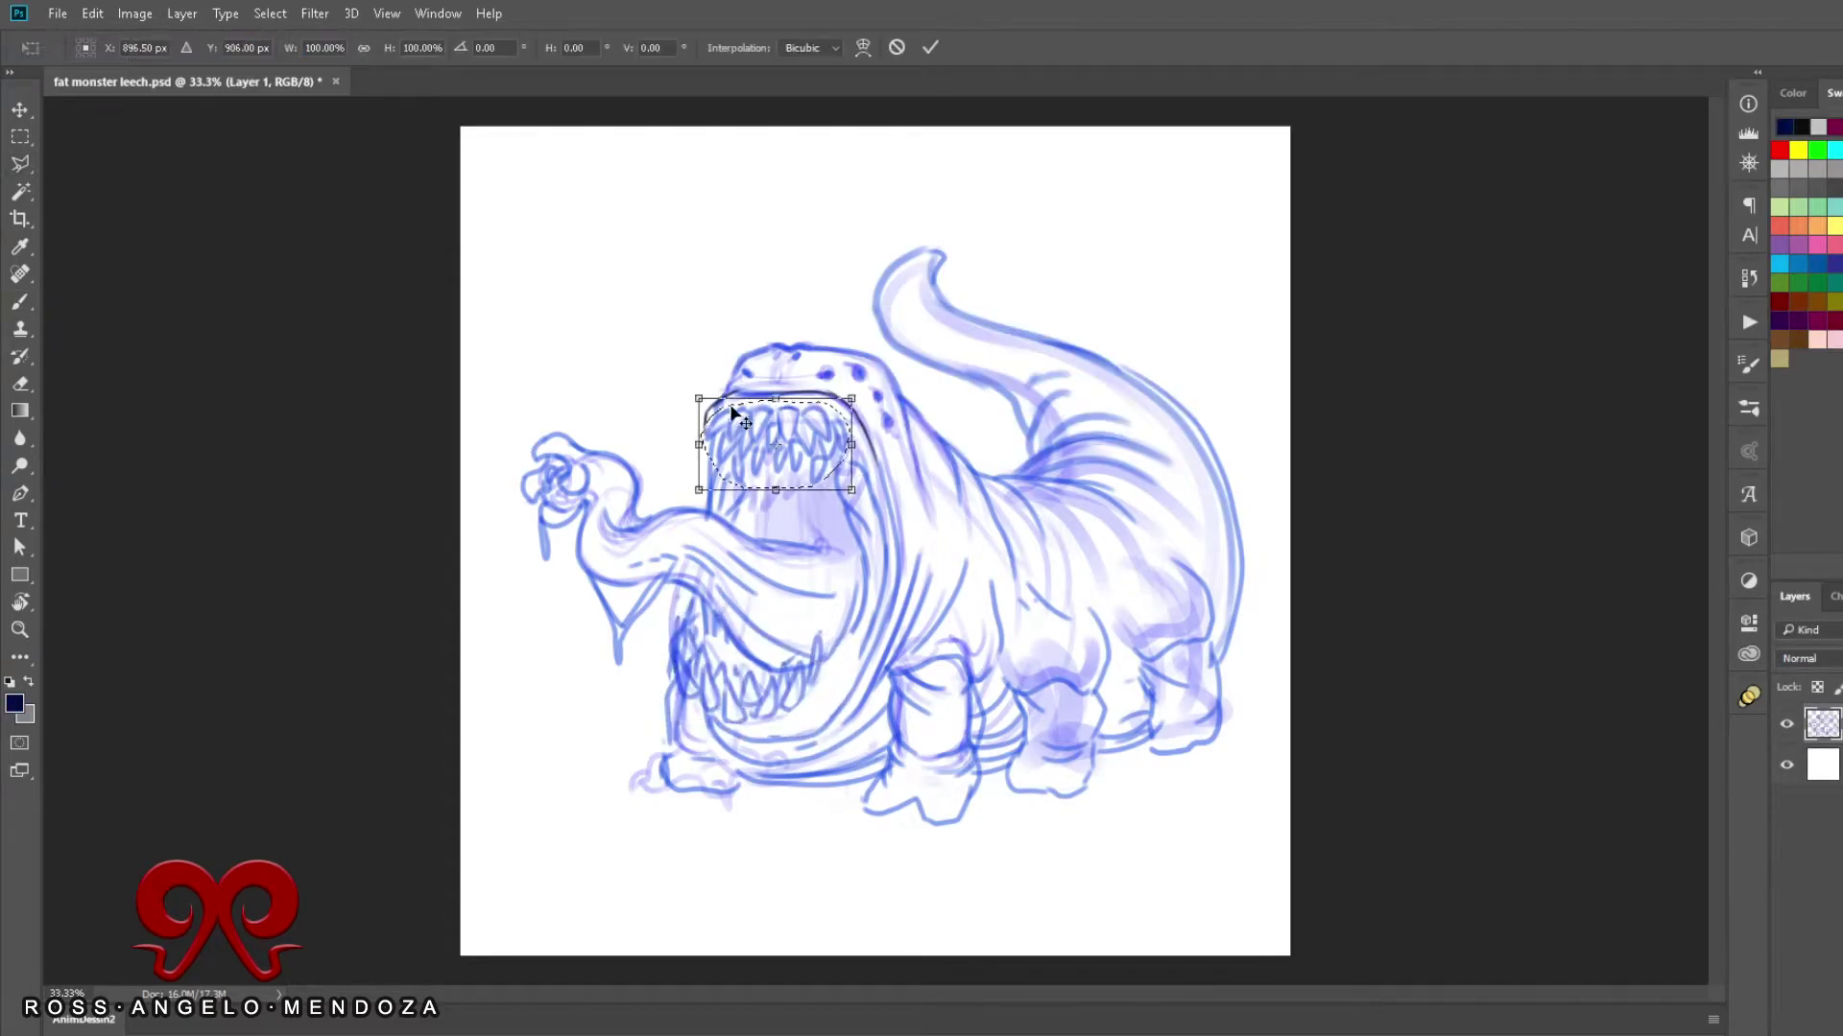
{"action": "key", "text": "ctrl+d"}
{"action": "key", "text": "b"}
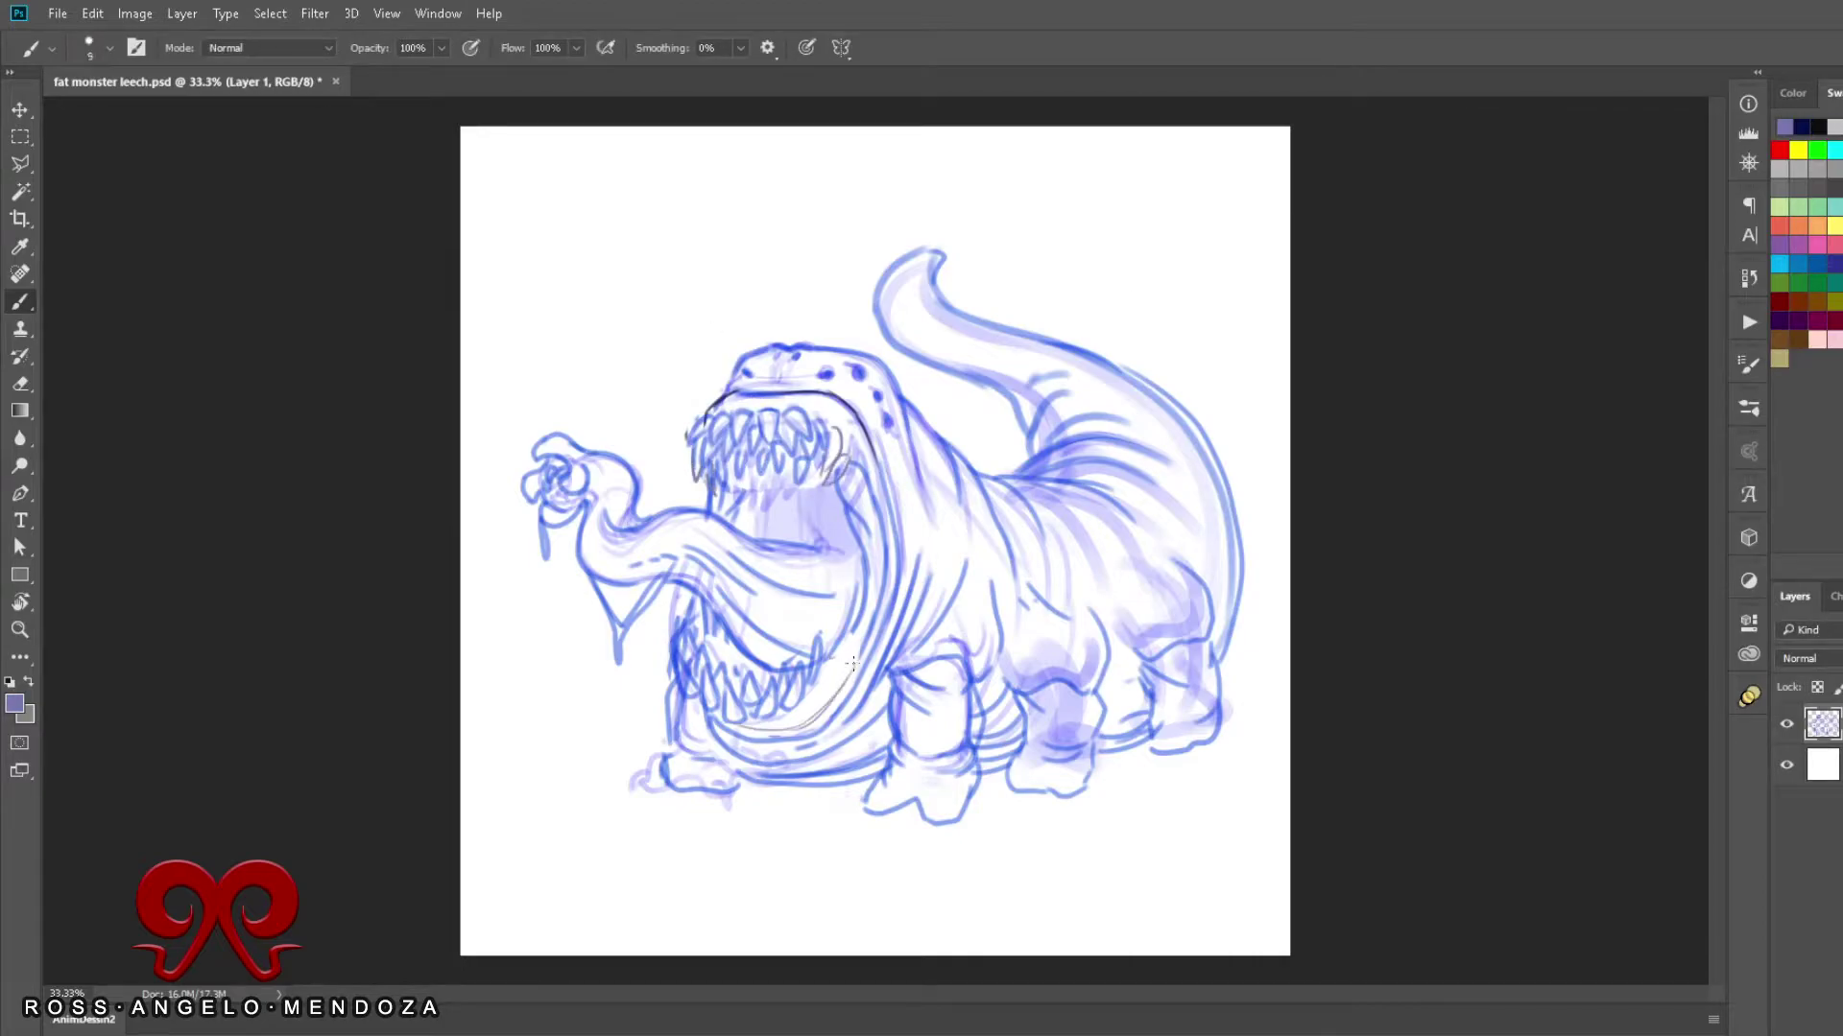
{"action": "left_click_drag", "start_coordinate": [852, 662], "coordinate": [825, 619]}
Step: On a new line-art layer, paint two black dots on the head and set 50% brush opacity
{"action": "key", "text": "ctrl+shift+alt+n"}
{"action": "key", "text": "d"}
{"action": "key", "text": "bracketright"}
{"action": "left_click", "coordinate": [854, 370]}
{"action": "left_click", "coordinate": [887, 422]}
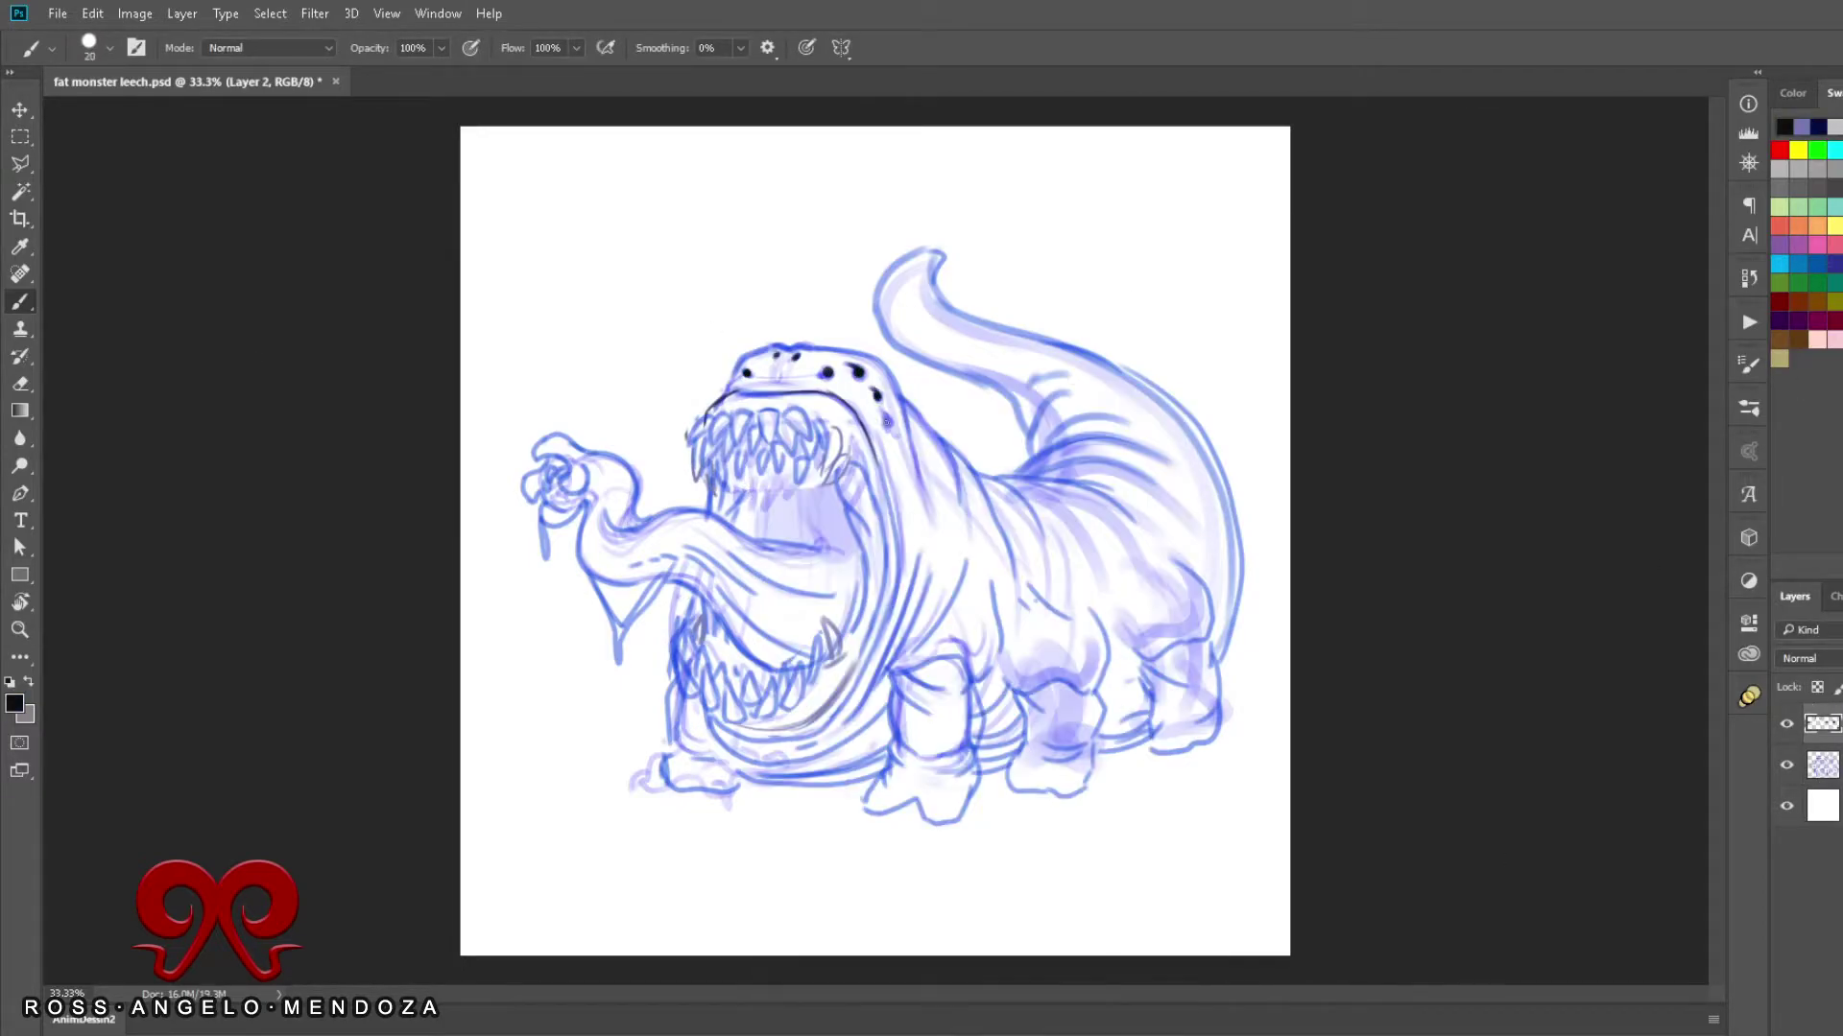
{"action": "key", "text": "5"}
{"action": "key", "text": "bracketleft"}
Step: Ink dark outlines for the throat, front leg and foot, lower jaw and hind leg
{"action": "left_click_drag", "start_coordinate": [875, 408], "coordinate": [850, 706]}
{"action": "left_click_drag", "start_coordinate": [965, 567], "coordinate": [917, 653]}
{"action": "left_click_drag", "start_coordinate": [888, 672], "coordinate": [941, 686]}
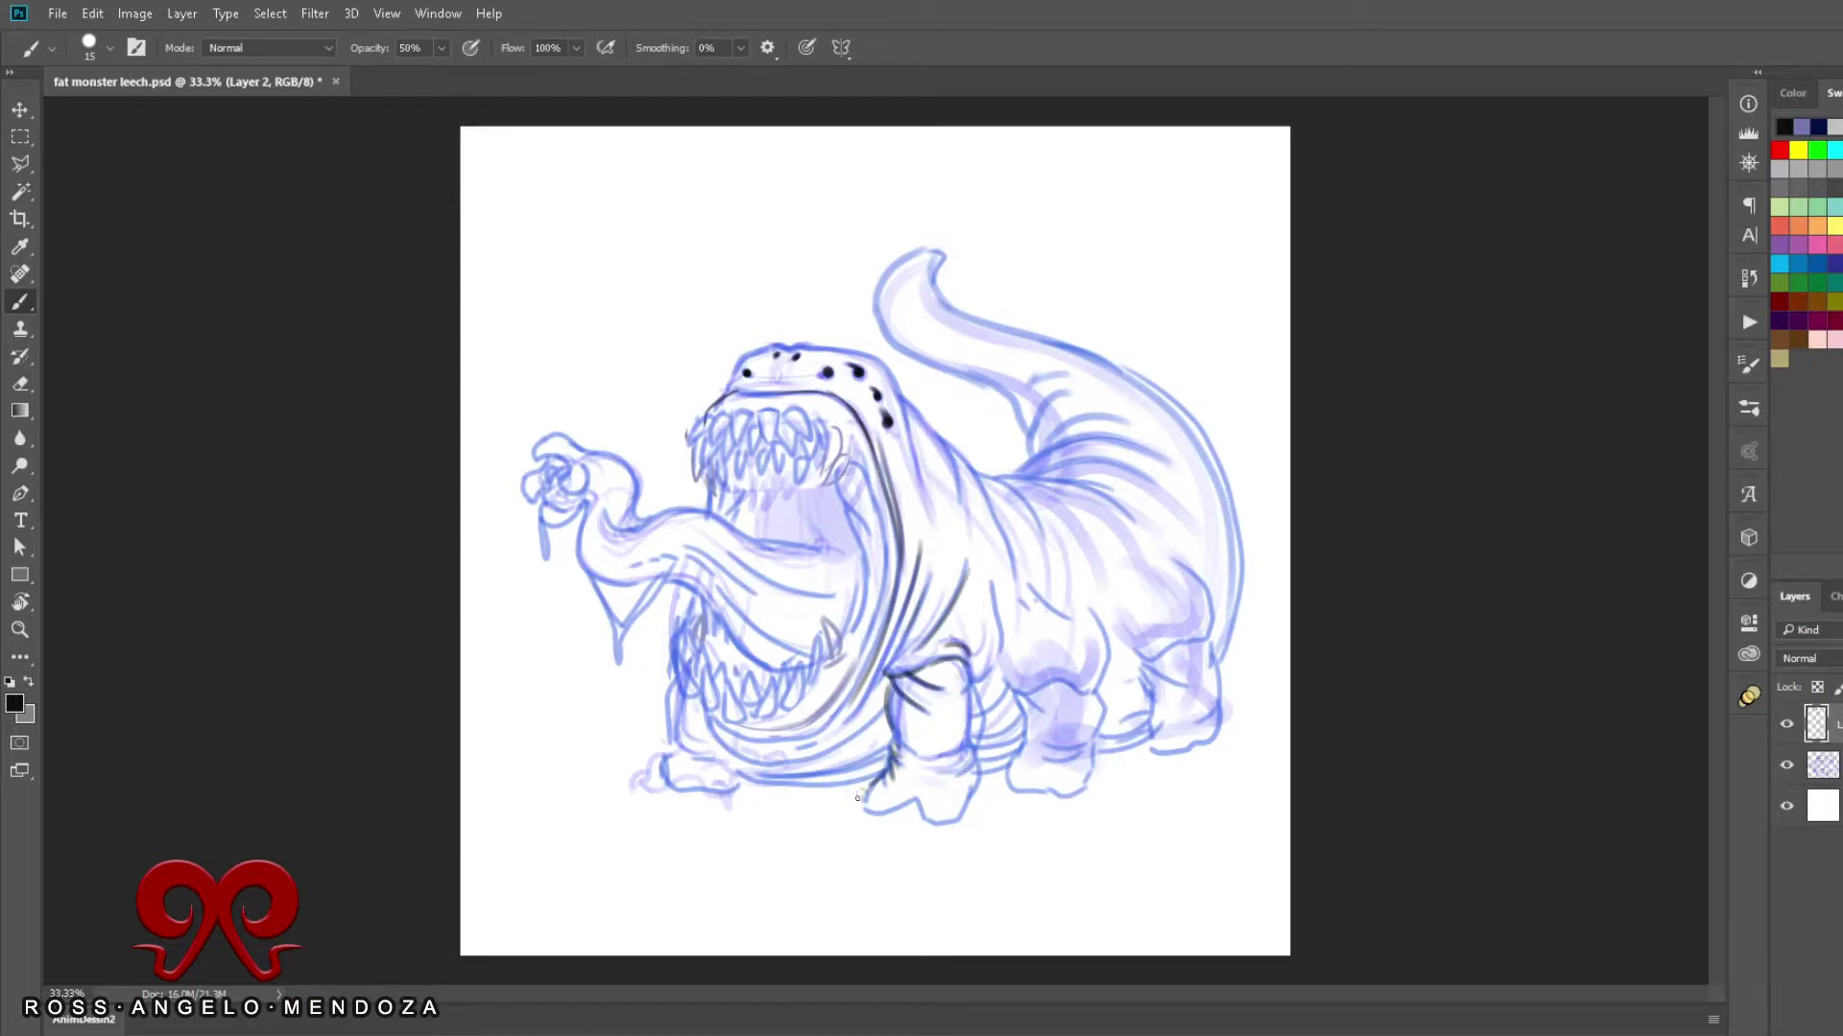
{"action": "left_click_drag", "start_coordinate": [857, 796], "coordinate": [974, 759]}
{"action": "mouse_move", "coordinate": [794, 766]}
{"action": "left_mouse_down"}
{"action": "mouse_move", "coordinate": [674, 684]}
{"action": "mouse_move", "coordinate": [910, 619]}
{"action": "left_mouse_up"}
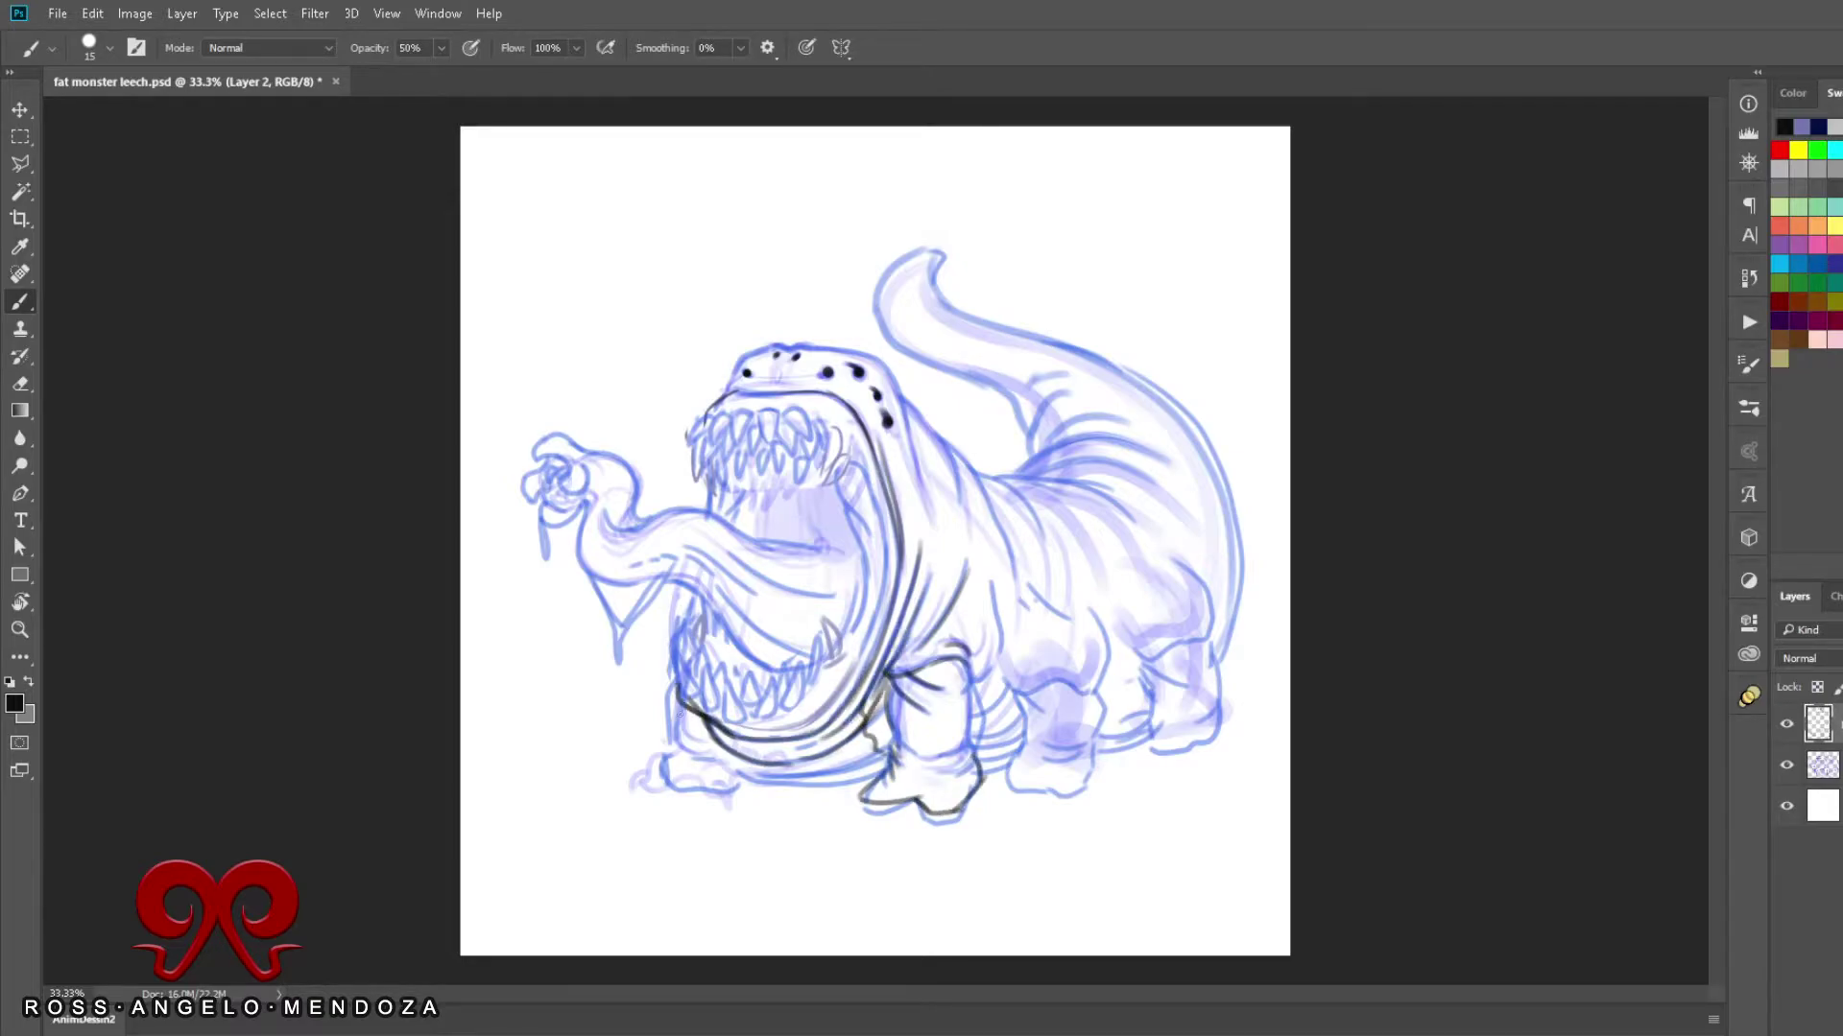
{"action": "left_click_drag", "start_coordinate": [989, 763], "coordinate": [1006, 587]}
{"action": "left_click_drag", "start_coordinate": [1013, 710], "coordinate": [1063, 779]}
{"action": "left_click_drag", "start_coordinate": [1130, 660], "coordinate": [1188, 701]}
Step: Ink the back fur, tail edges, long back curve, head top, upper teeth and inner mouth edge
{"action": "mouse_move", "coordinate": [1229, 587]}
{"action": "left_mouse_down"}
{"action": "mouse_move", "coordinate": [1131, 670]}
{"action": "mouse_move", "coordinate": [1065, 487]}
{"action": "left_mouse_up"}
{"action": "left_click_drag", "start_coordinate": [1044, 420], "coordinate": [1197, 518]}
{"action": "left_click_drag", "start_coordinate": [1065, 376], "coordinate": [960, 466]}
{"action": "left_click_drag", "start_coordinate": [993, 238], "coordinate": [1214, 672]}
{"action": "mouse_move", "coordinate": [1000, 477]}
{"action": "left_mouse_down"}
{"action": "mouse_move", "coordinate": [891, 374]}
{"action": "mouse_move", "coordinate": [724, 396]}
{"action": "mouse_move", "coordinate": [847, 477]}
{"action": "left_mouse_up"}
{"action": "mouse_move", "coordinate": [836, 456]}
{"action": "left_mouse_down"}
{"action": "mouse_move", "coordinate": [879, 605]}
{"action": "mouse_move", "coordinate": [854, 672]}
{"action": "left_mouse_up"}
{"action": "left_click_drag", "start_coordinate": [729, 403], "coordinate": [691, 451]}
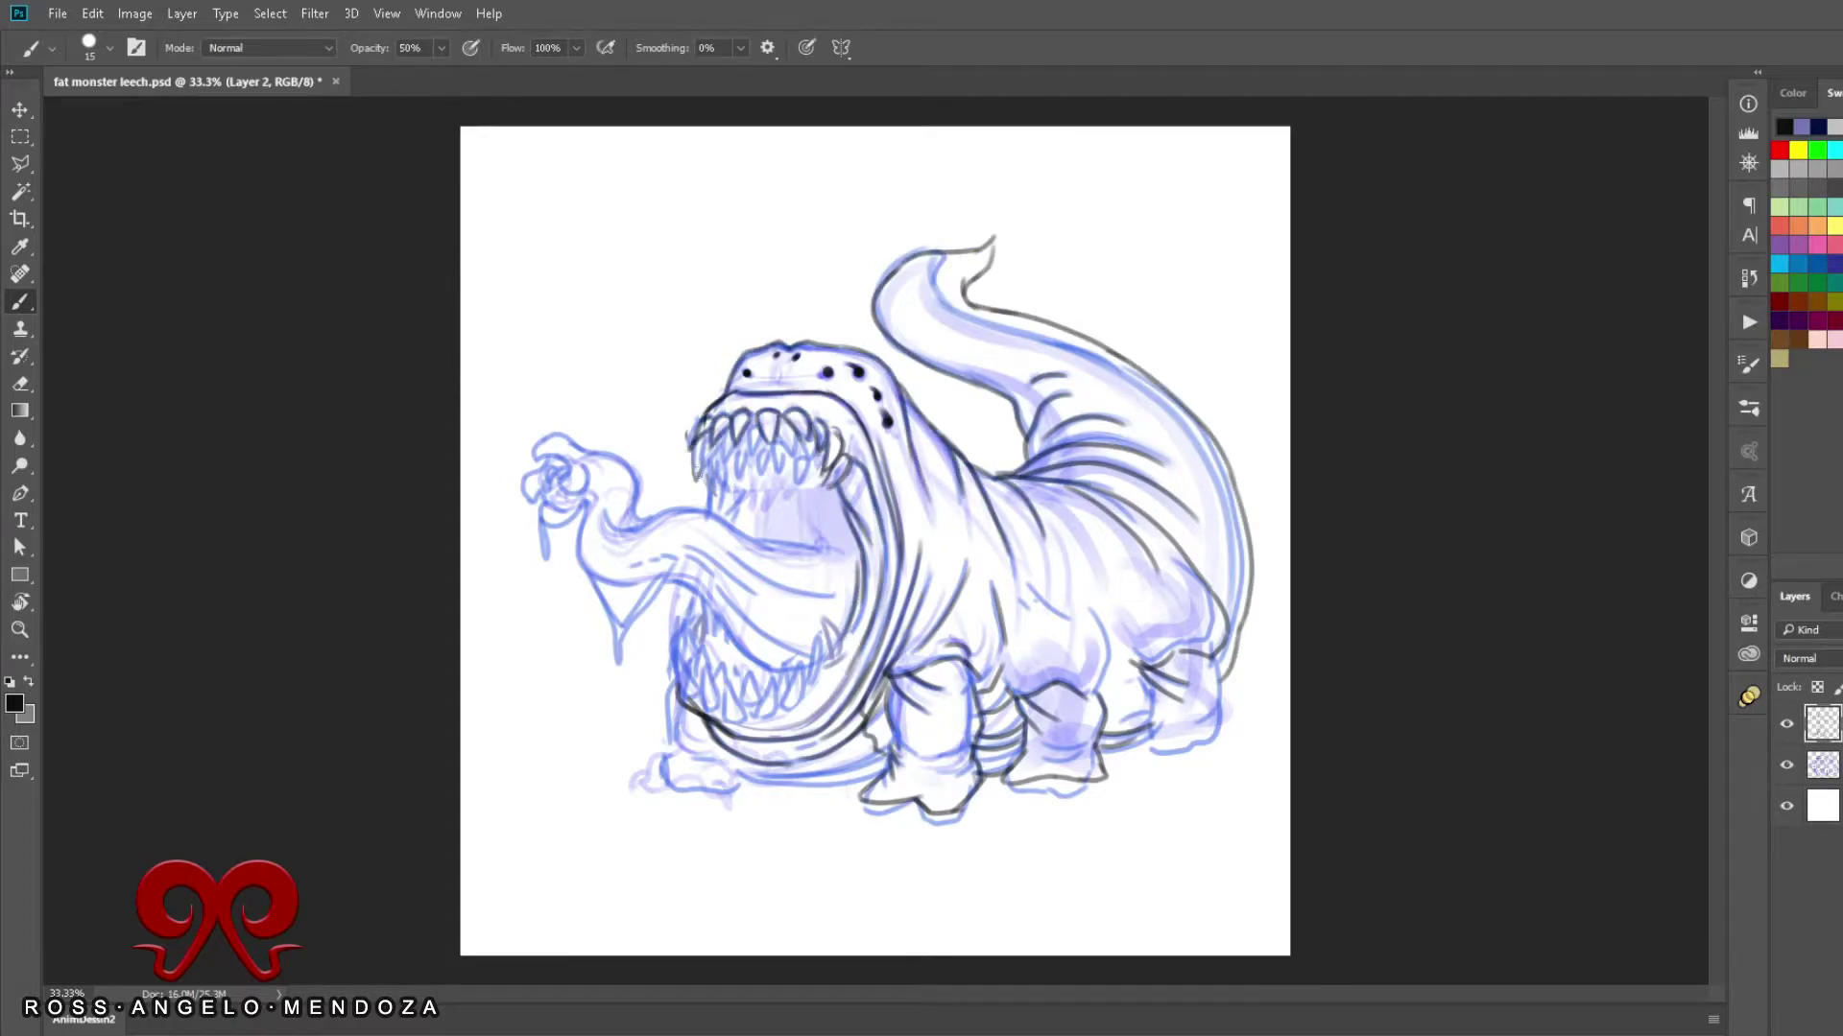
Step: Shade the mouth interior and outline the lower teeth, curled tongue, jaw bottom and lower-left claw
{"action": "left_click_drag", "start_coordinate": [829, 540], "coordinate": [811, 547]}
{"action": "key", "text": "bracketleft"}
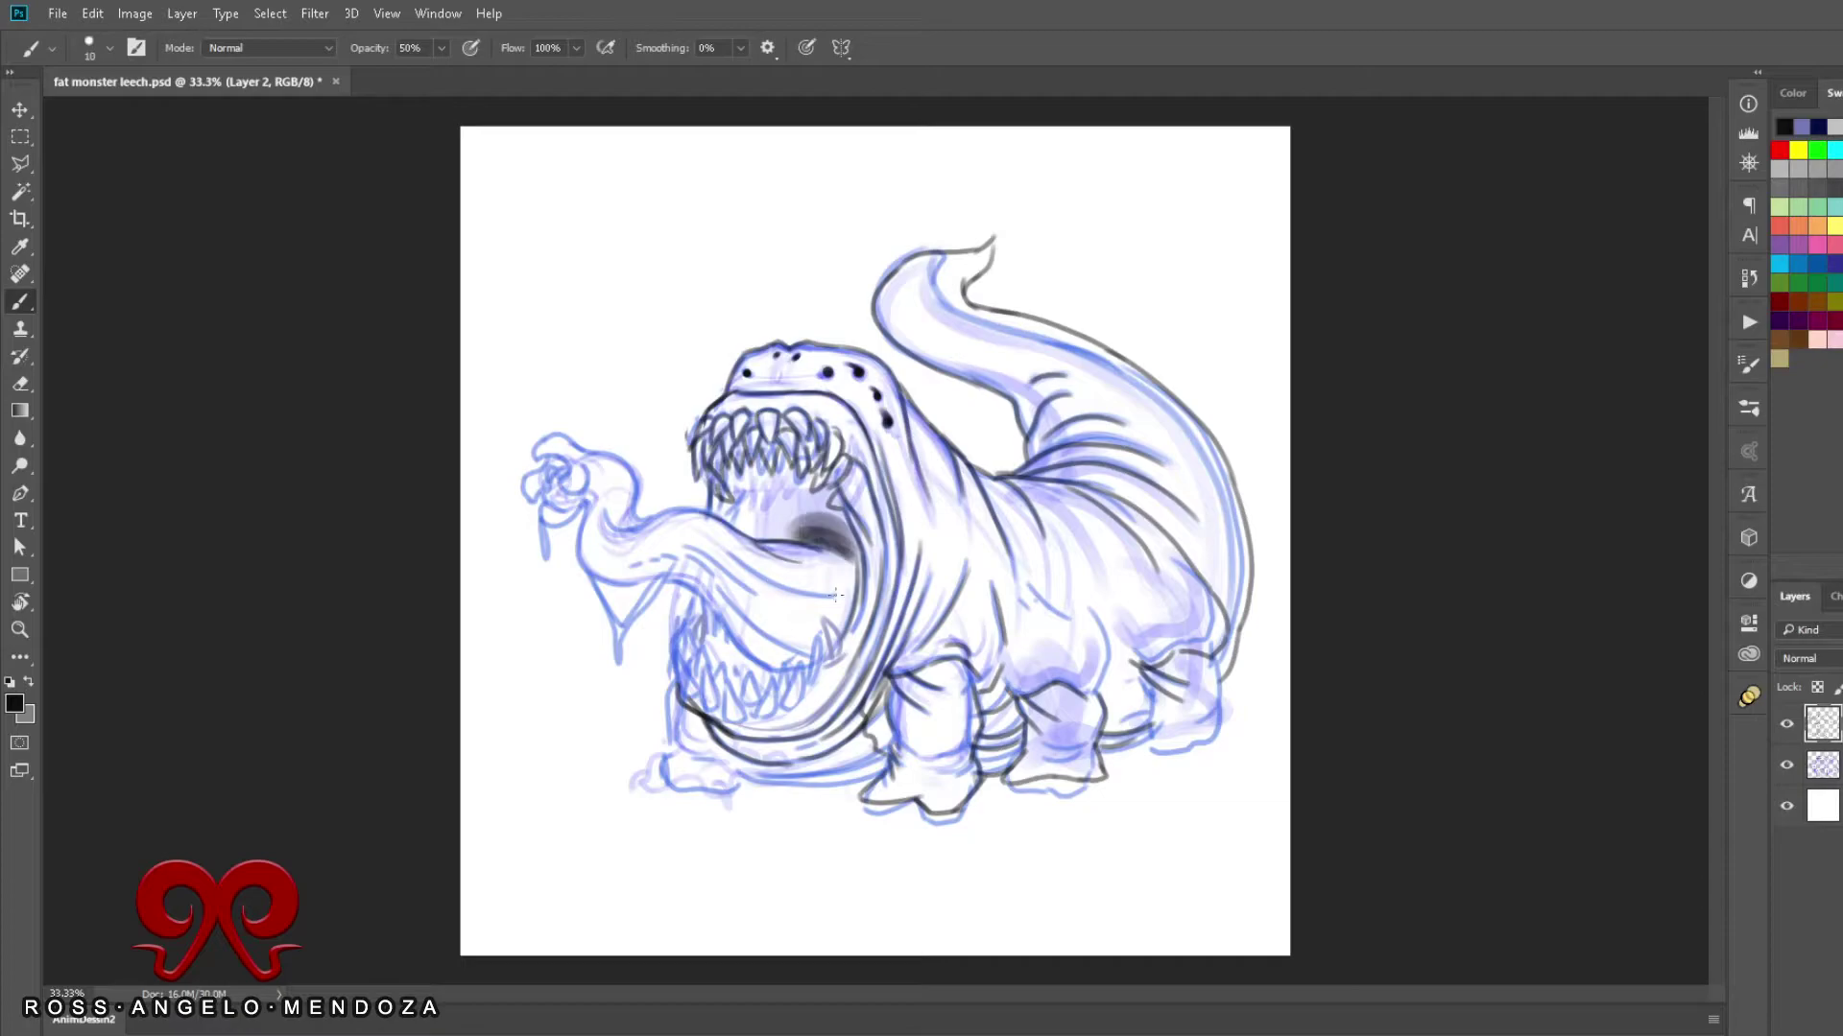
{"action": "mouse_move", "coordinate": [800, 669]}
{"action": "left_mouse_down"}
{"action": "mouse_move", "coordinate": [671, 662]}
{"action": "mouse_move", "coordinate": [831, 635]}
{"action": "left_mouse_up"}
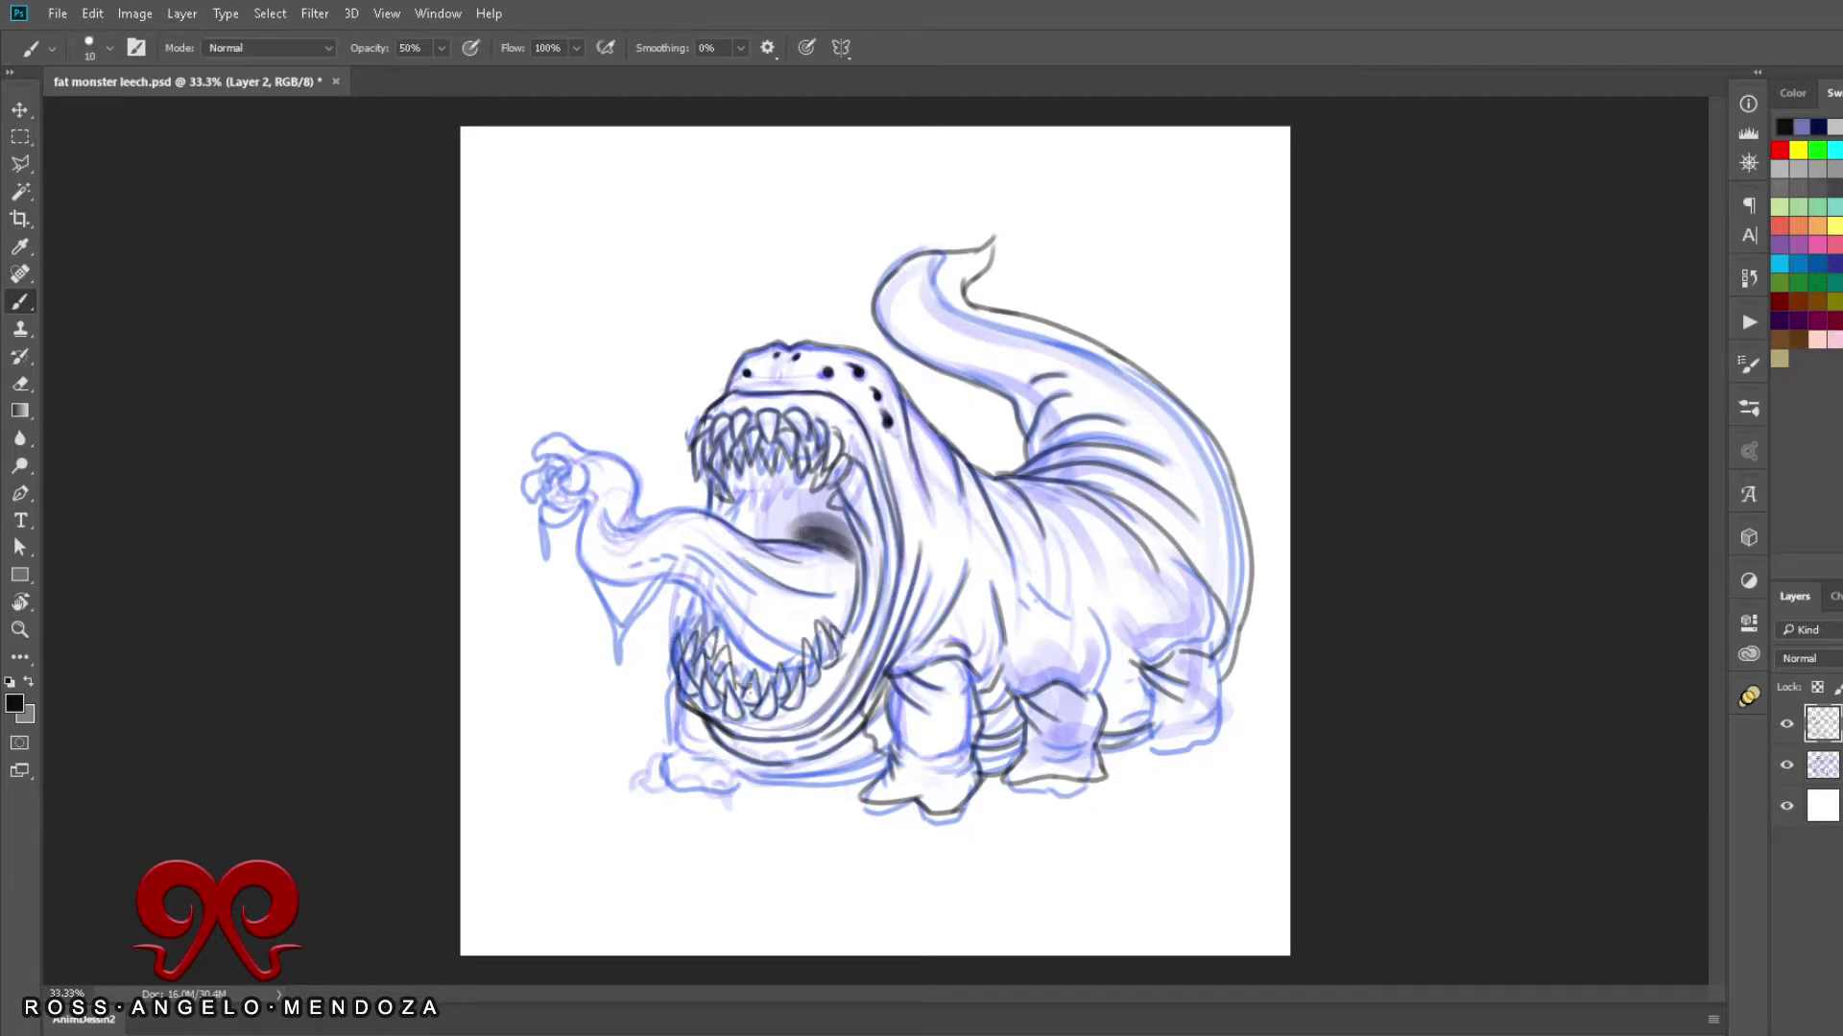
{"action": "left_click_drag", "start_coordinate": [682, 602], "coordinate": [773, 614]}
{"action": "left_click_drag", "start_coordinate": [705, 509], "coordinate": [533, 445]}
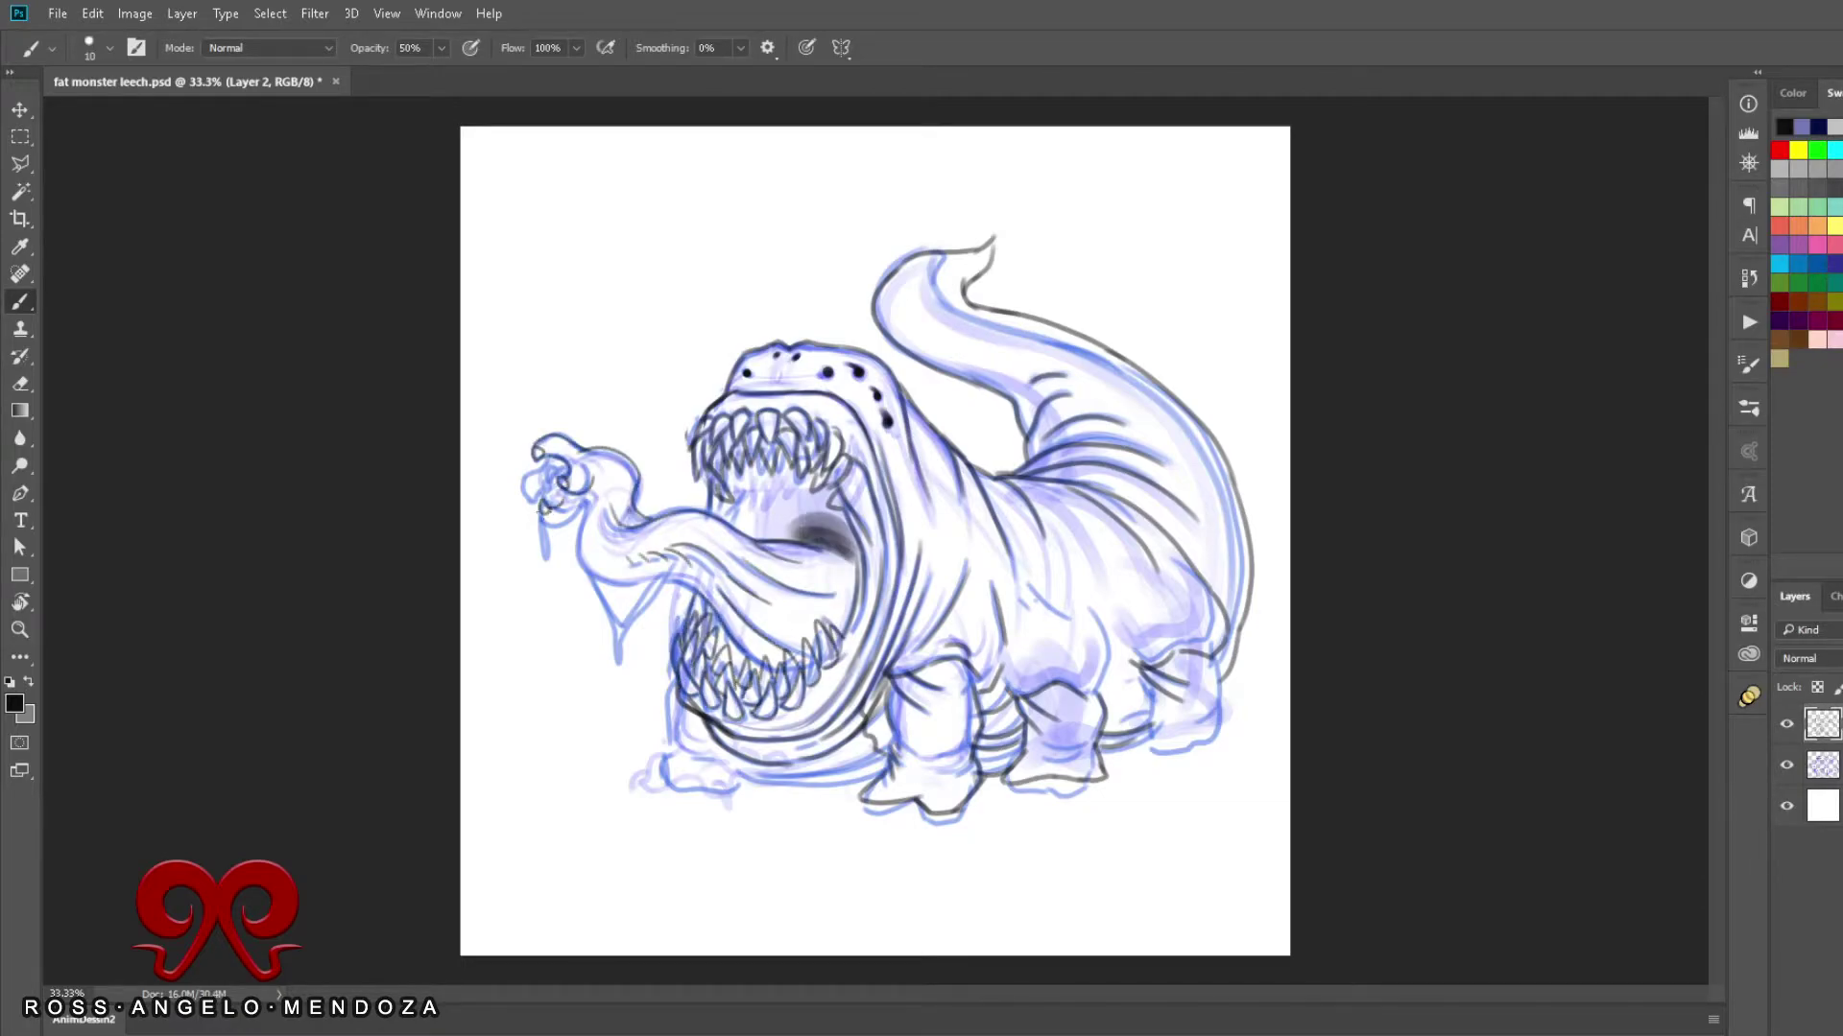
{"action": "left_click_drag", "start_coordinate": [543, 508], "coordinate": [593, 592]}
{"action": "key", "text": "bracketleft"}
{"action": "left_click_drag", "start_coordinate": [884, 753], "coordinate": [725, 787]}
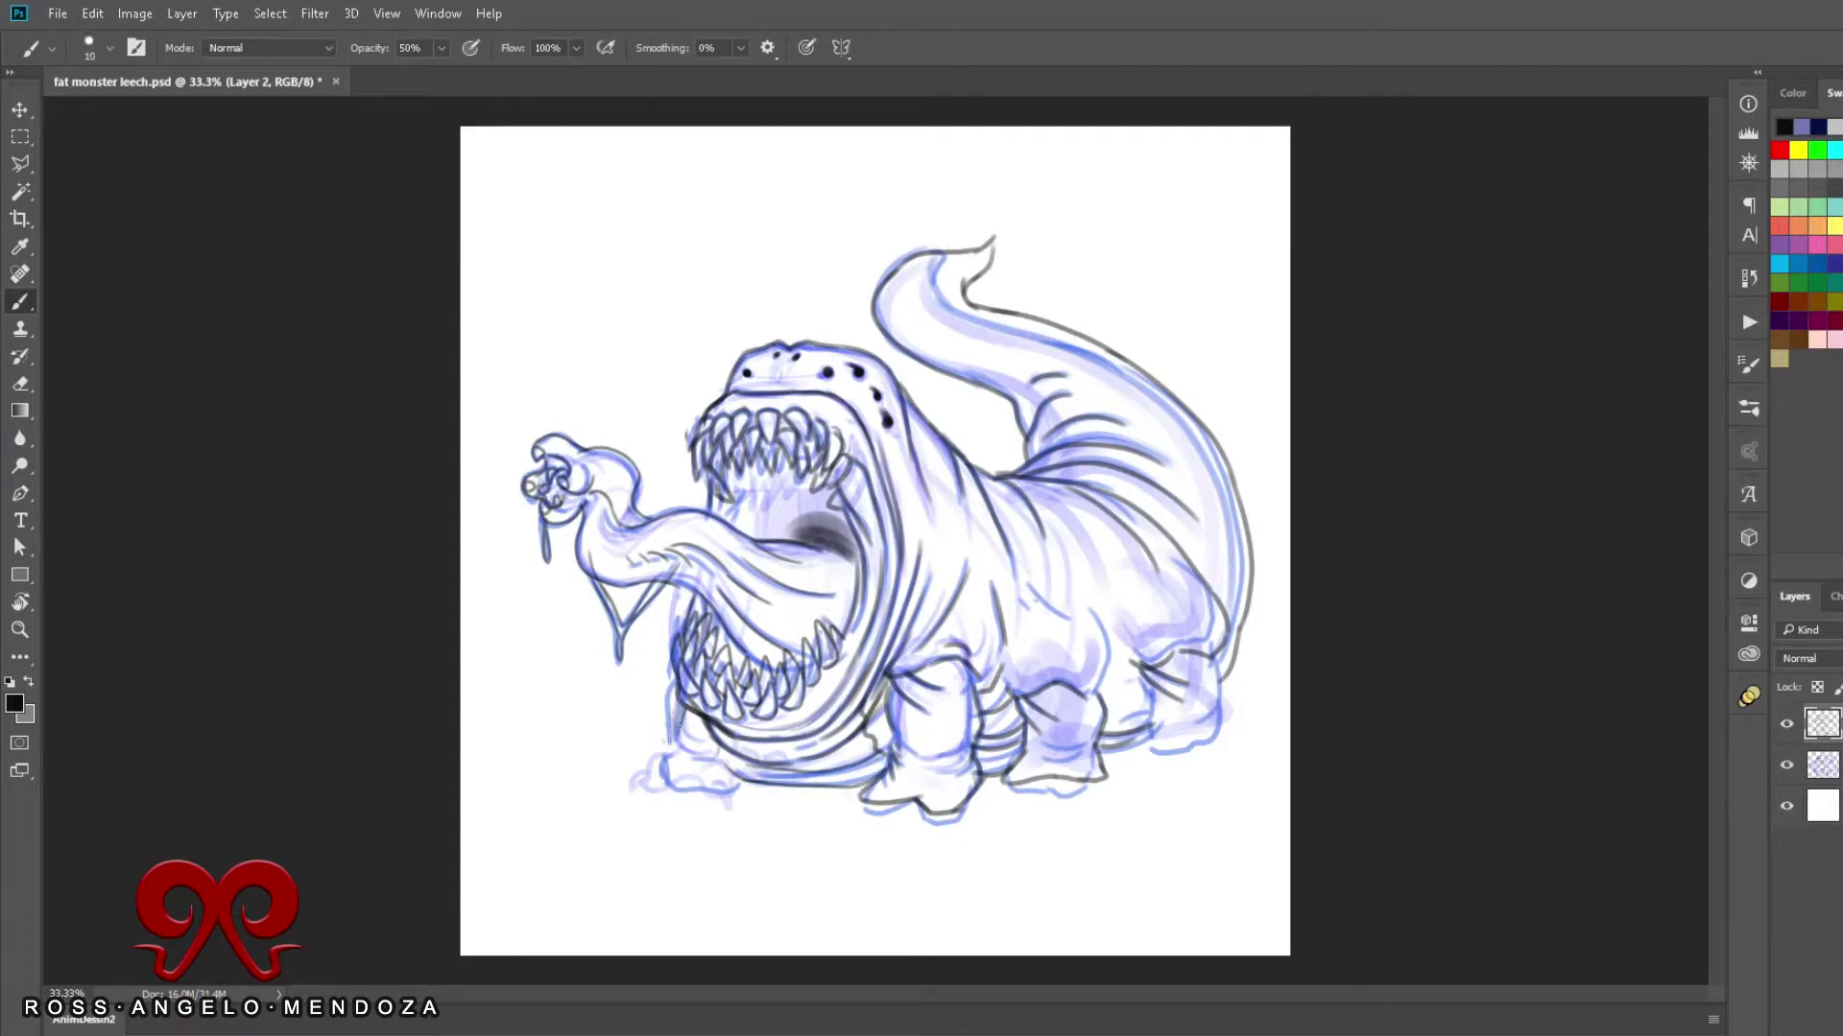
{"action": "left_click_drag", "start_coordinate": [676, 705], "coordinate": [739, 782]}
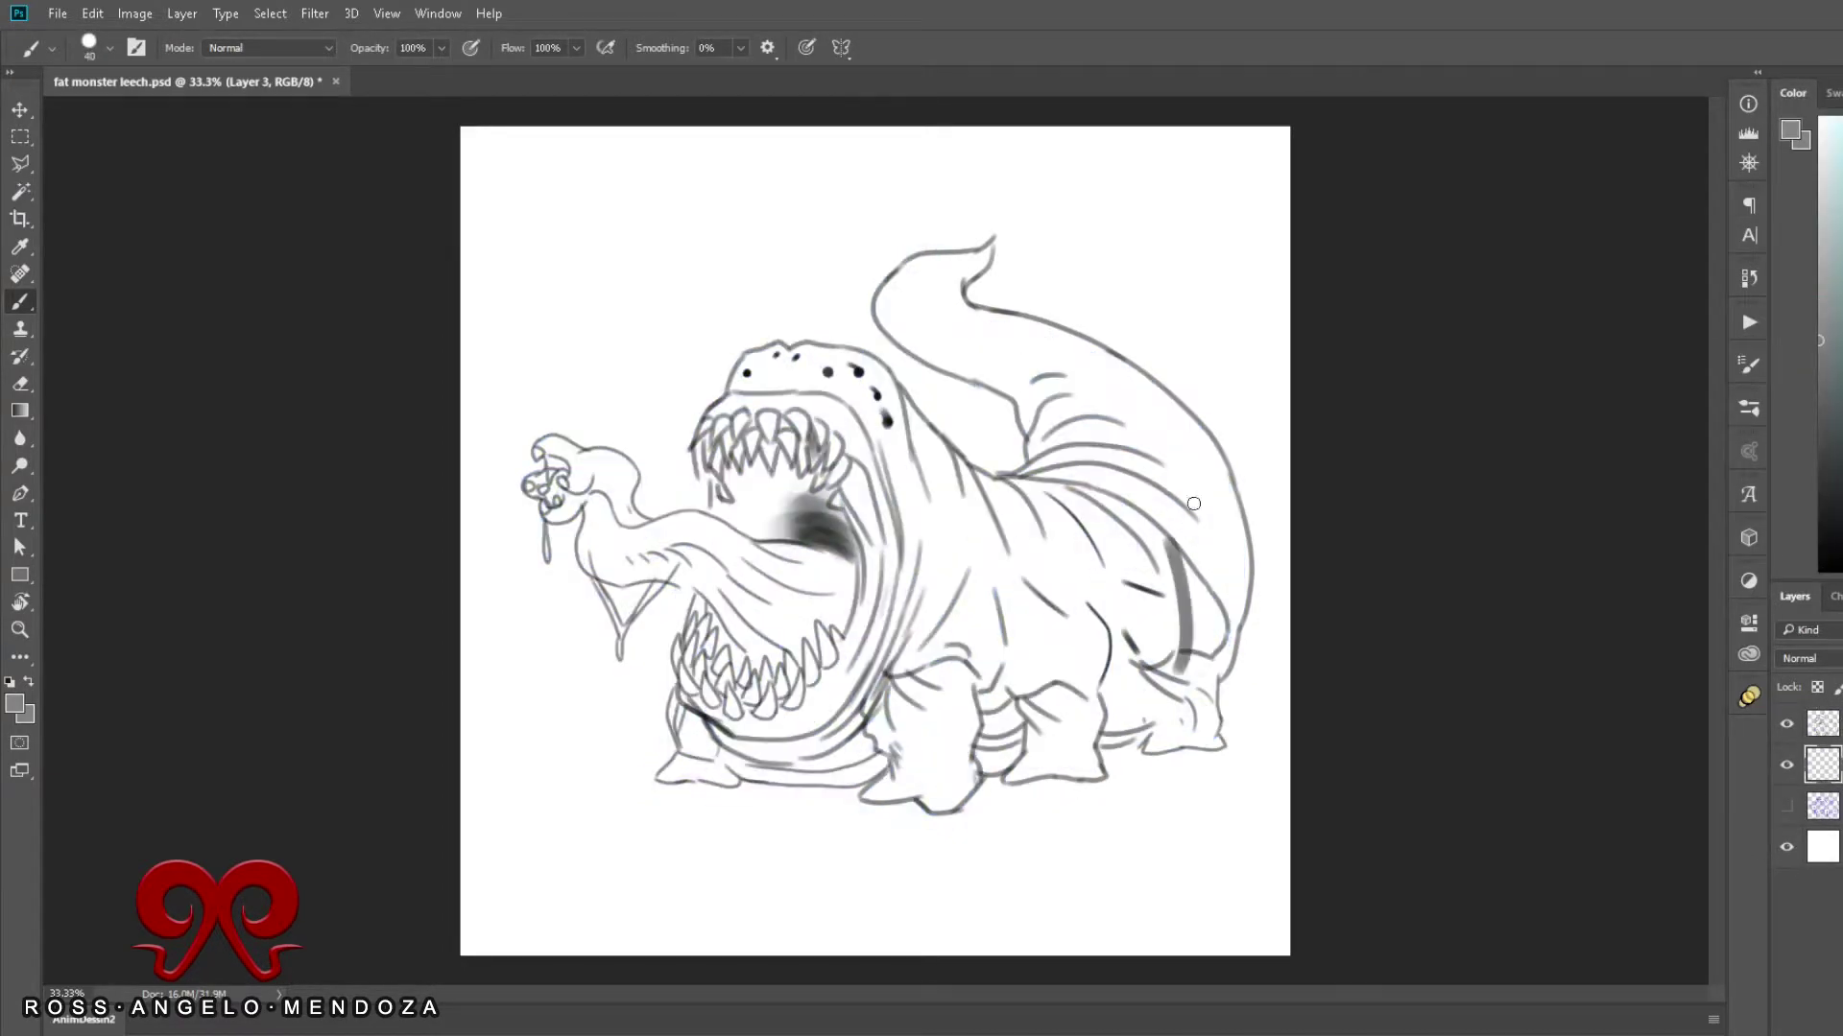
Step: Fill the body, feet, tongue, tail, neck, belly and jaw with grey
{"action": "mouse_move", "coordinate": [1199, 543]}
{"action": "left_mouse_down"}
{"action": "mouse_move", "coordinate": [1211, 696]}
{"action": "mouse_move", "coordinate": [1147, 748]}
{"action": "mouse_move", "coordinate": [867, 789]}
{"action": "mouse_move", "coordinate": [661, 776]}
{"action": "mouse_move", "coordinate": [705, 436]}
{"action": "mouse_move", "coordinate": [906, 403]}
{"action": "left_mouse_up"}
{"action": "mouse_move", "coordinate": [714, 523]}
{"action": "left_mouse_down"}
{"action": "mouse_move", "coordinate": [543, 456]}
{"action": "mouse_move", "coordinate": [576, 518]}
{"action": "mouse_move", "coordinate": [652, 557]}
{"action": "left_mouse_up"}
{"action": "mouse_move", "coordinate": [595, 489]}
{"action": "left_mouse_down"}
{"action": "mouse_move", "coordinate": [705, 576]}
{"action": "mouse_move", "coordinate": [730, 557]}
{"action": "left_mouse_up"}
{"action": "mouse_move", "coordinate": [912, 412]}
{"action": "left_mouse_down"}
{"action": "mouse_move", "coordinate": [955, 475]}
{"action": "mouse_move", "coordinate": [969, 269]}
{"action": "left_mouse_up"}
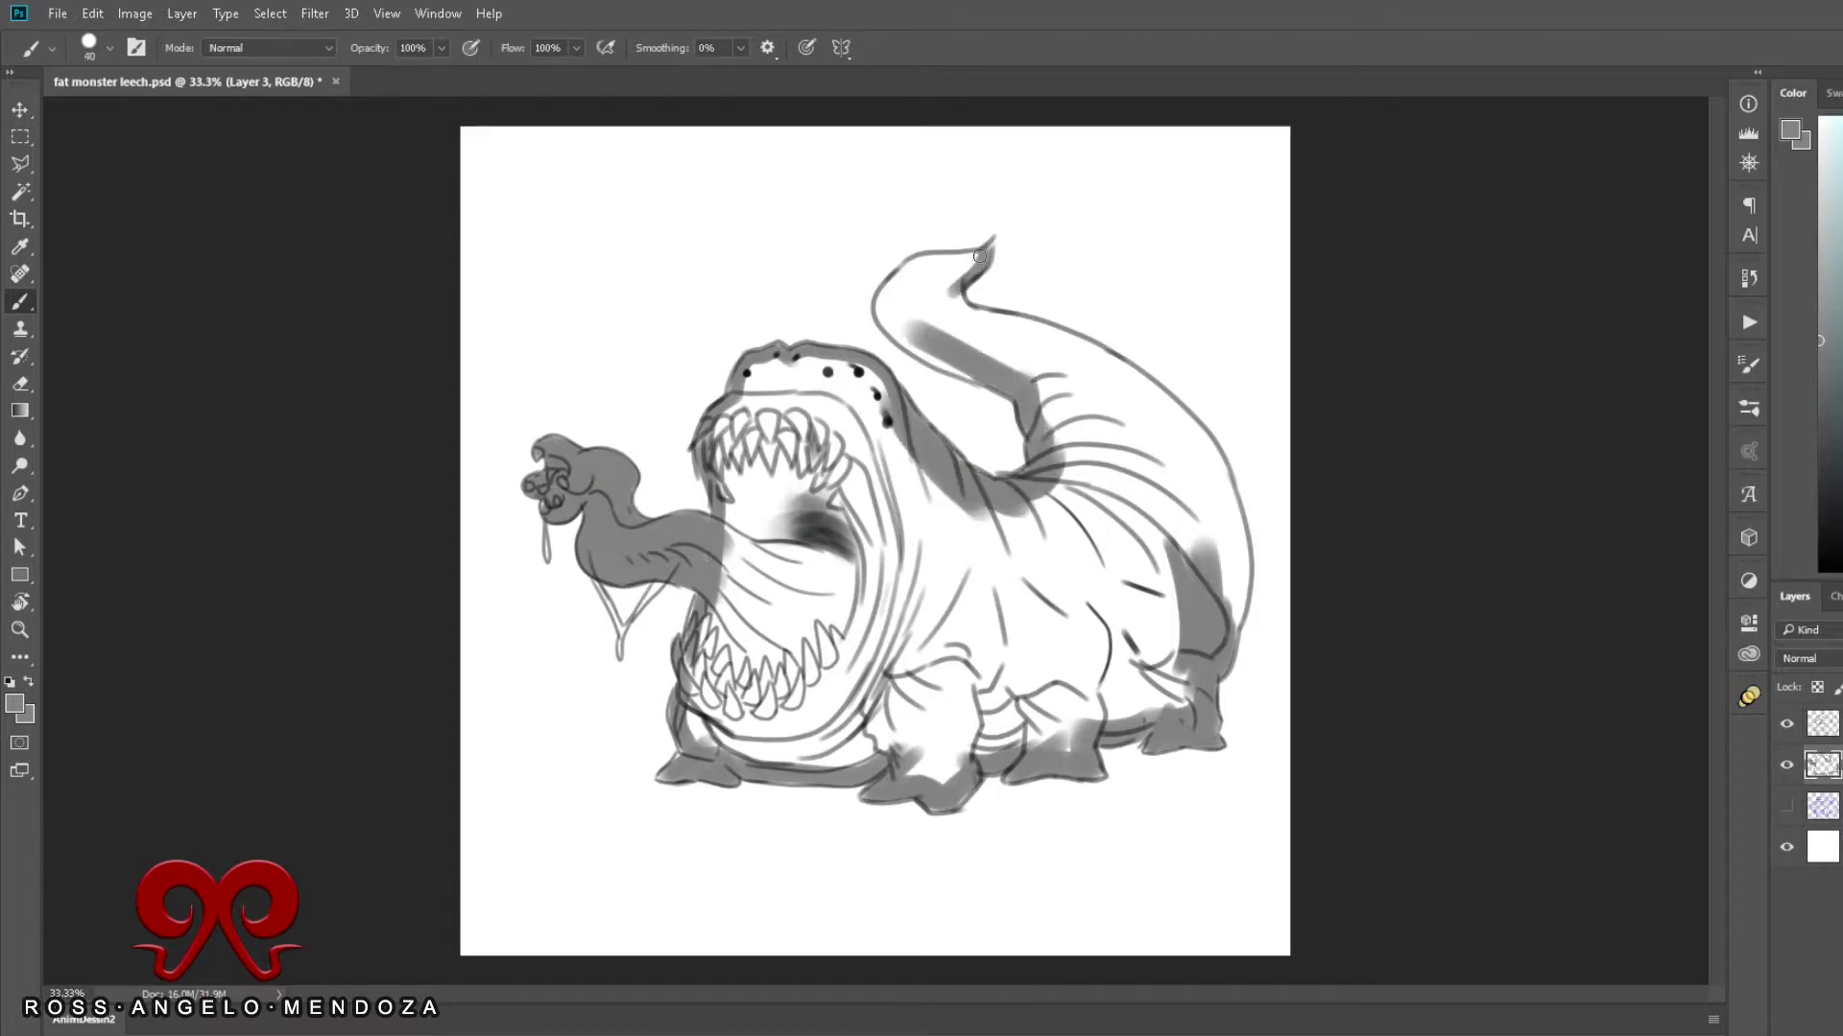
{"action": "mouse_move", "coordinate": [893, 317]}
{"action": "left_mouse_down"}
{"action": "mouse_move", "coordinate": [1103, 364]}
{"action": "mouse_move", "coordinate": [1228, 615]}
{"action": "left_mouse_up"}
{"action": "key", "text": "bracketleft"}
{"action": "mouse_move", "coordinate": [1190, 499]}
{"action": "left_mouse_down"}
{"action": "mouse_move", "coordinate": [931, 336]}
{"action": "mouse_move", "coordinate": [1162, 595]}
{"action": "mouse_move", "coordinate": [960, 672]}
{"action": "mouse_move", "coordinate": [768, 432]}
{"action": "mouse_move", "coordinate": [885, 542]}
{"action": "mouse_move", "coordinate": [959, 749]}
{"action": "left_mouse_up"}
{"action": "key", "text": "bracketright"}
{"action": "key", "text": "bracketright"}
{"action": "key", "text": "bracketright"}
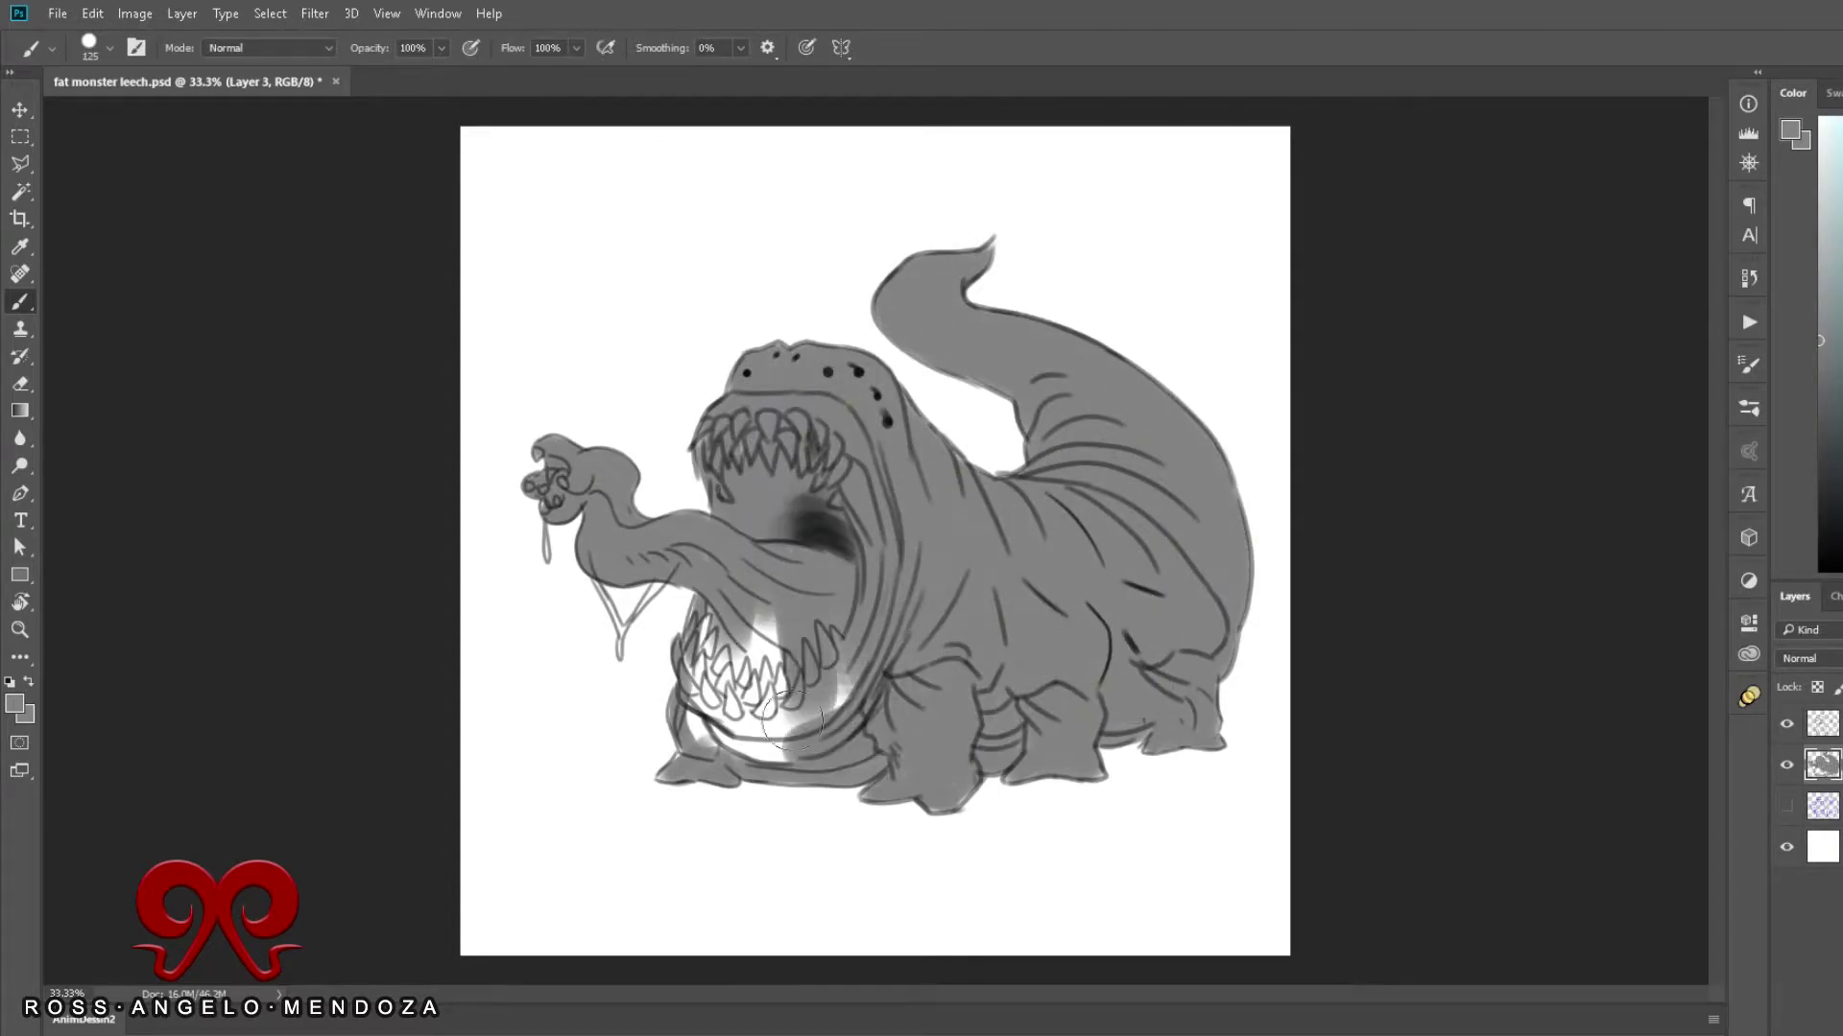
{"action": "left_click_drag", "start_coordinate": [845, 614], "coordinate": [691, 729]}
Step: Rescale the whole creature, then start darker 50%-opacity shading on the body, back and tail
{"action": "key", "text": "ctrl+t"}
{"action": "key", "text": "Return"}
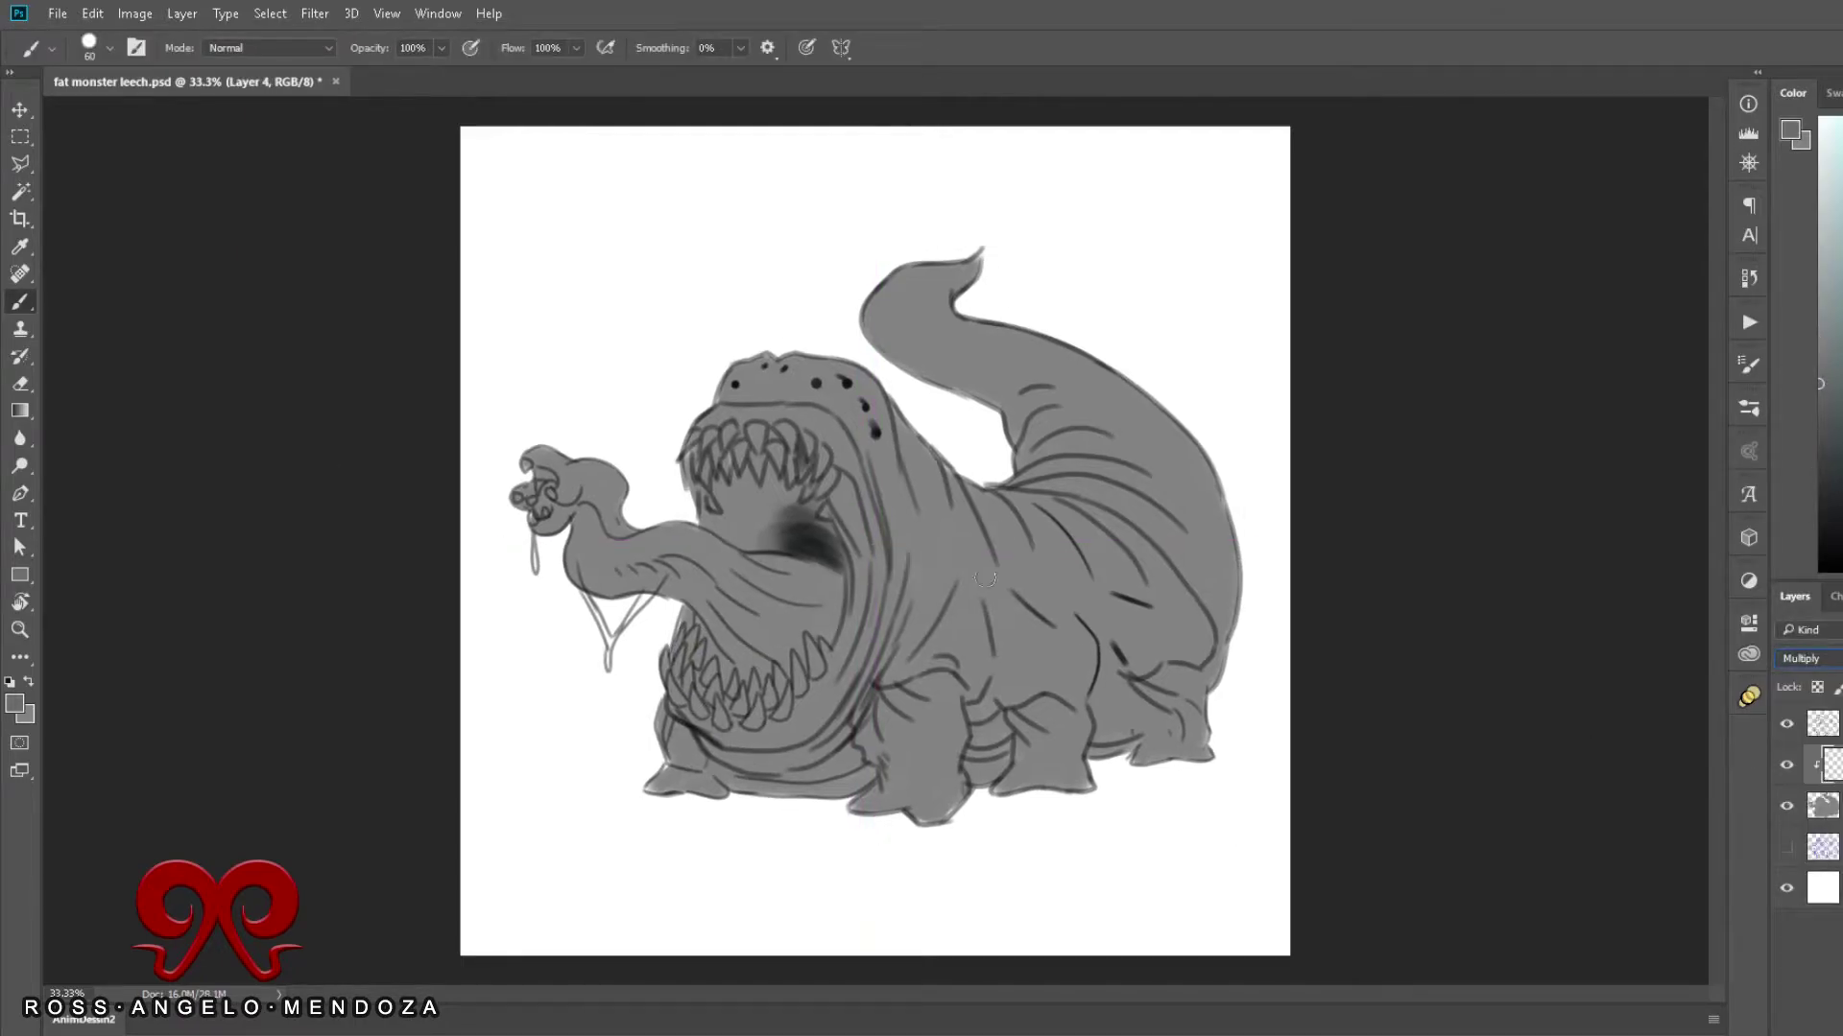
{"action": "key", "text": "5"}
{"action": "key", "text": "bracketright"}
{"action": "key", "text": "bracketright"}
{"action": "key", "text": "bracketright"}
{"action": "mouse_move", "coordinate": [984, 578]}
{"action": "left_mouse_down"}
{"action": "mouse_move", "coordinate": [1123, 729]}
{"action": "mouse_move", "coordinate": [1055, 384]}
{"action": "left_mouse_up"}
{"action": "left_click_drag", "start_coordinate": [960, 316], "coordinate": [1200, 576]}
{"action": "mouse_move", "coordinate": [1104, 672]}
{"action": "left_mouse_down"}
{"action": "mouse_move", "coordinate": [955, 488]}
{"action": "mouse_move", "coordinate": [1046, 672]}
{"action": "mouse_move", "coordinate": [979, 711]}
{"action": "left_mouse_up"}
Step: Paint dark crease lines and darken the tail base, right flank, leg edges and mouth interior
{"action": "key", "text": "bracketleft"}
{"action": "key", "text": "bracketleft"}
{"action": "key", "text": "bracketleft"}
{"action": "mouse_move", "coordinate": [883, 538]}
{"action": "left_mouse_down"}
{"action": "mouse_move", "coordinate": [768, 758]}
{"action": "mouse_move", "coordinate": [1085, 730]}
{"action": "left_mouse_up"}
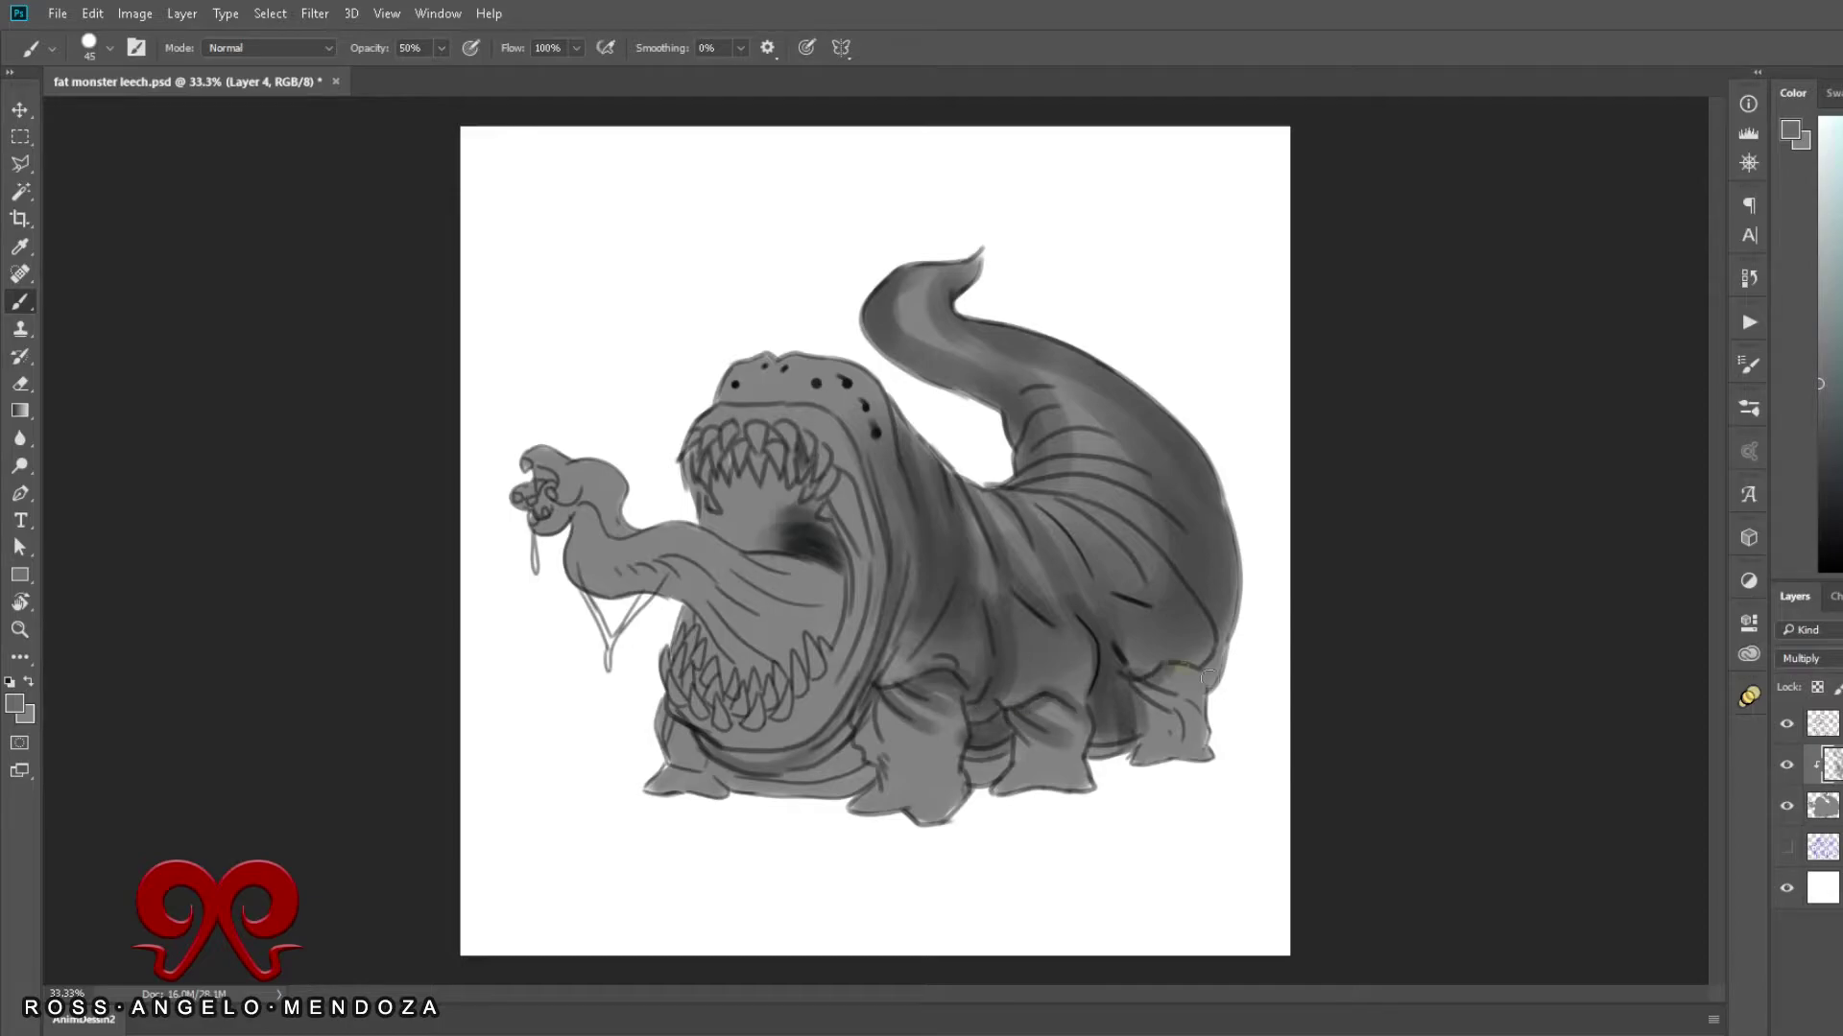
{"action": "key", "text": "bracketleft"}
{"action": "mouse_move", "coordinate": [1208, 678]}
{"action": "left_mouse_down"}
{"action": "mouse_move", "coordinate": [1219, 537]}
{"action": "mouse_move", "coordinate": [1018, 422]}
{"action": "mouse_move", "coordinate": [1151, 600]}
{"action": "left_mouse_up"}
{"action": "left_click_drag", "start_coordinate": [1036, 504], "coordinate": [1120, 657]}
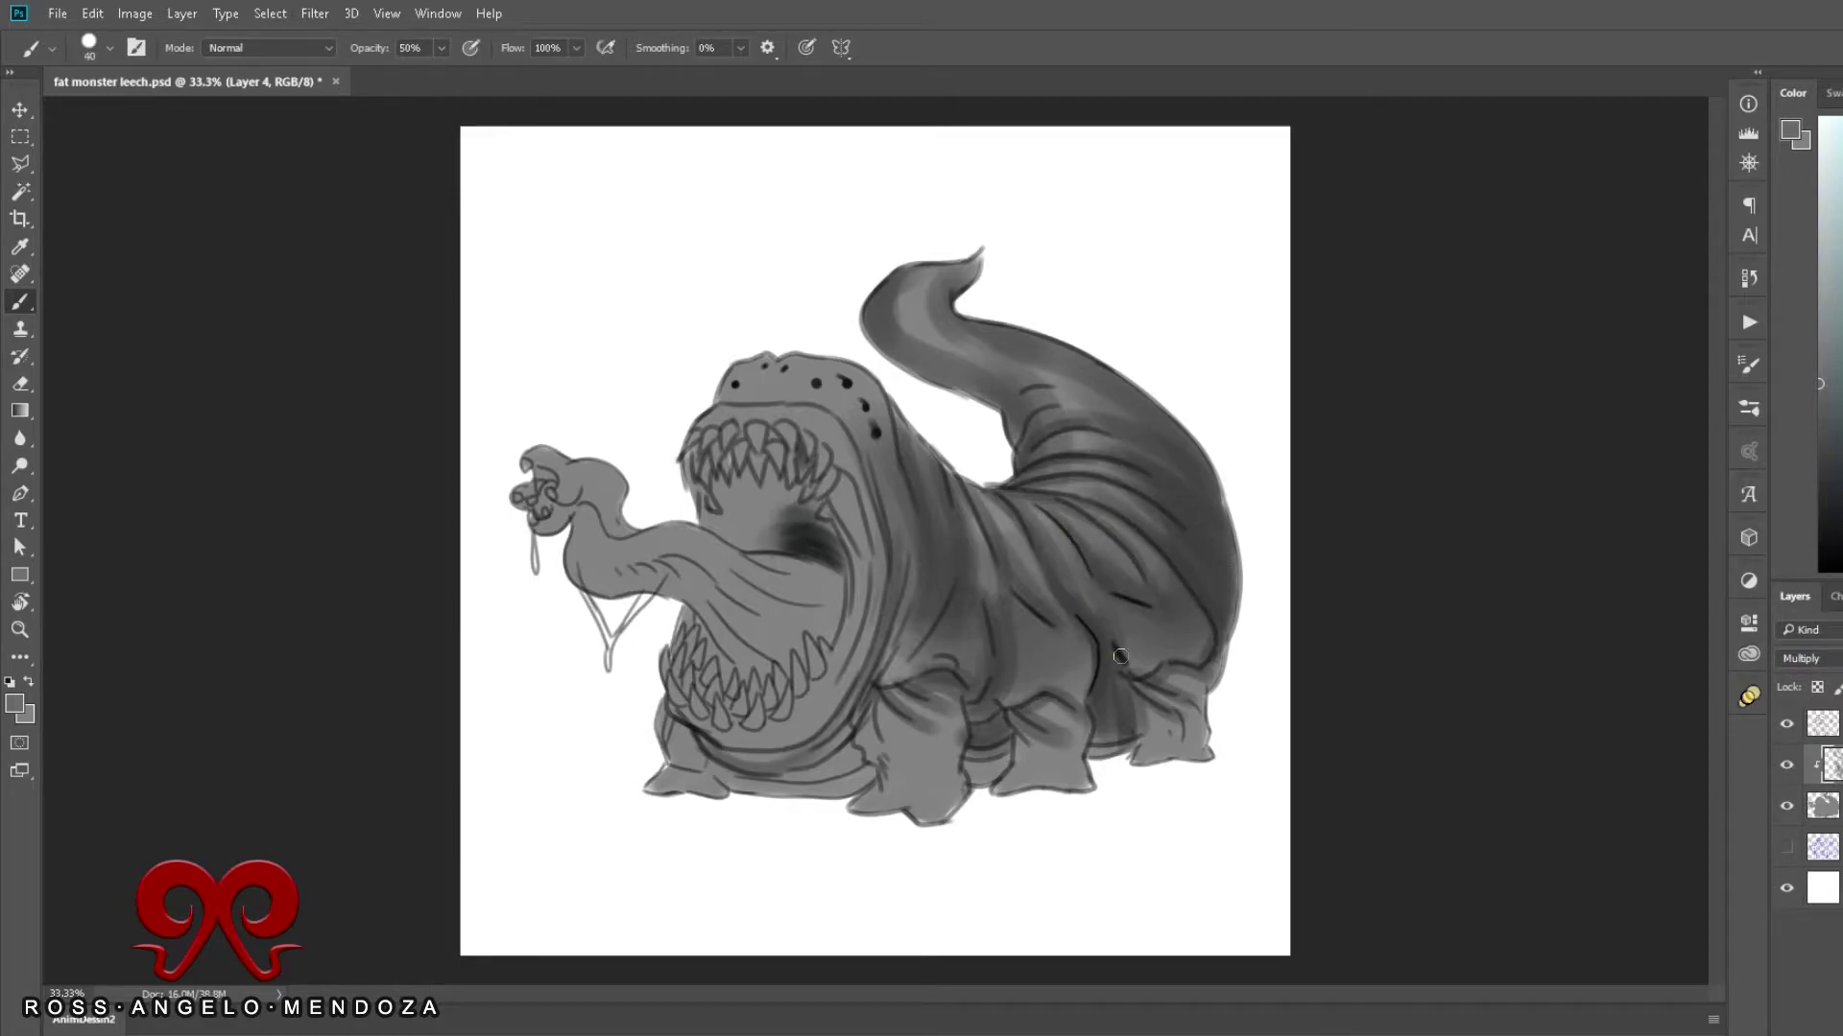
{"action": "key", "text": "bracketright"}
{"action": "key", "text": "bracketright"}
{"action": "key", "text": "bracketright"}
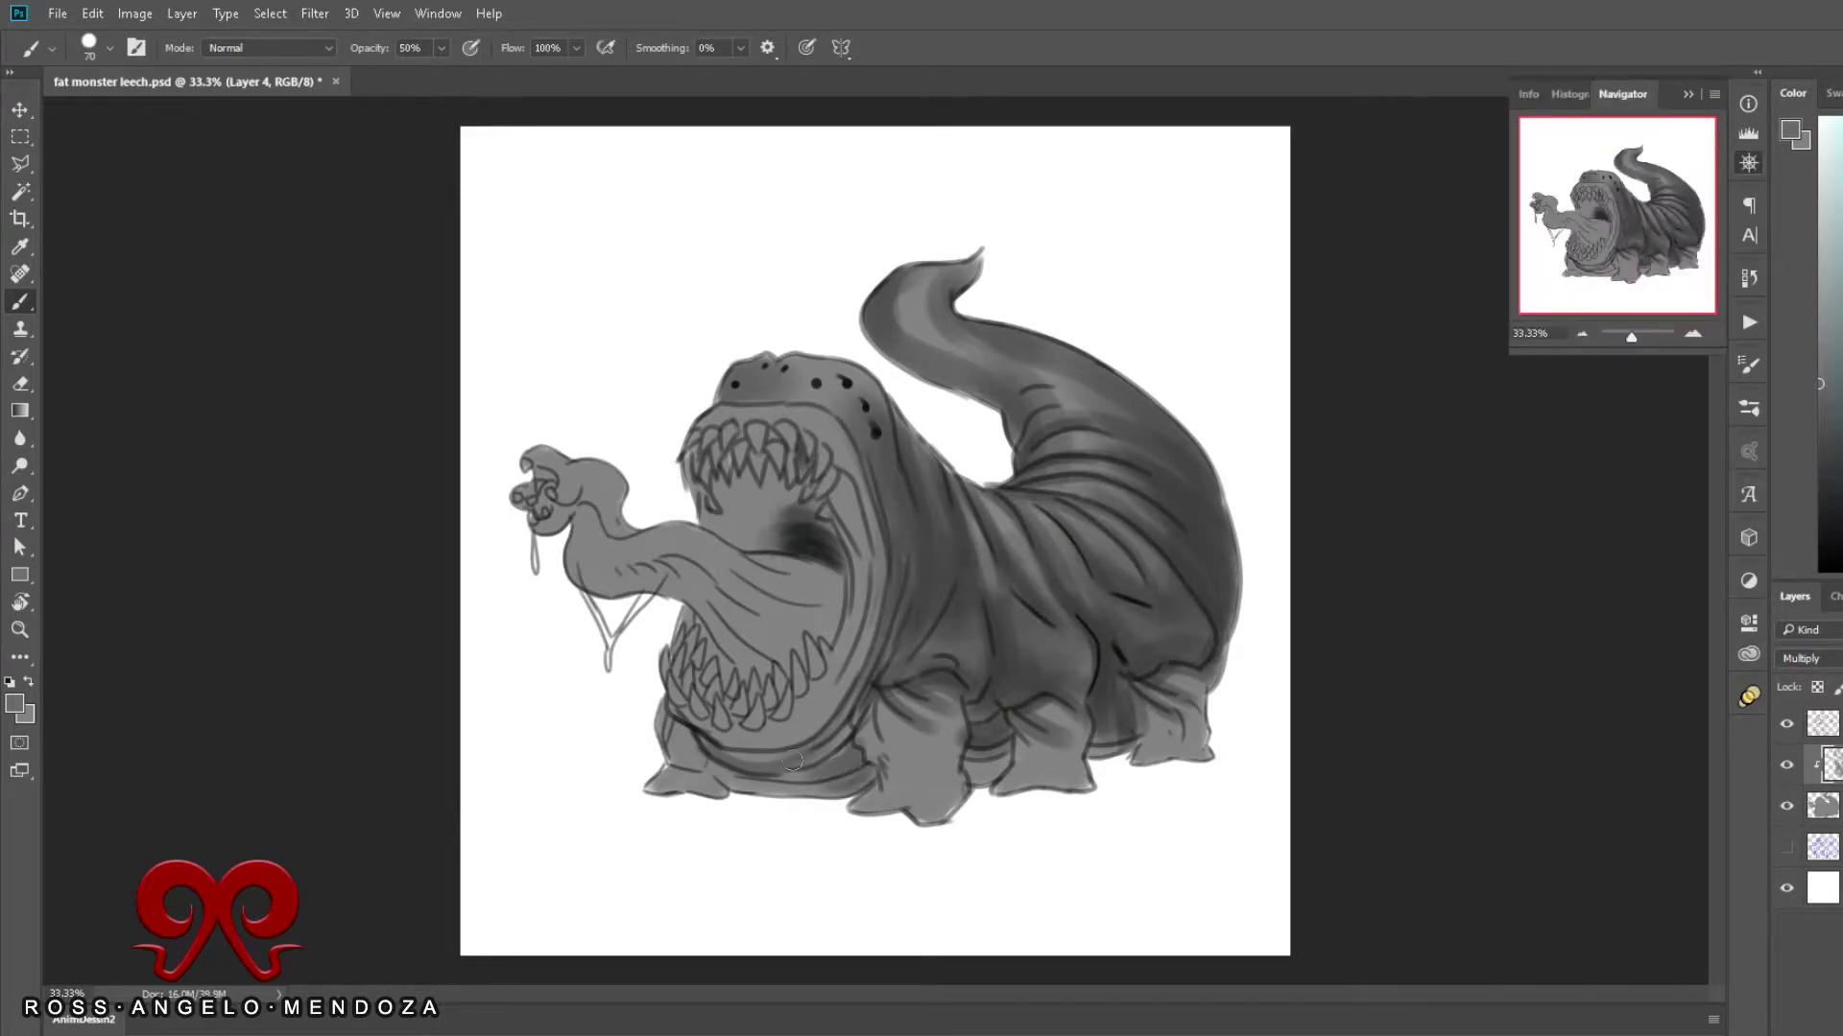
{"action": "left_click_drag", "start_coordinate": [792, 760], "coordinate": [1190, 729]}
{"action": "key", "text": "bracketright"}
{"action": "left_click_drag", "start_coordinate": [672, 653], "coordinate": [825, 538]}
Step: Deepen shading on the legs, flank, back, tail, tongue area, lower jaw and neck
{"action": "mouse_move", "coordinate": [729, 480]}
{"action": "left_mouse_down"}
{"action": "mouse_move", "coordinate": [835, 614]}
{"action": "mouse_move", "coordinate": [816, 518]}
{"action": "left_mouse_up"}
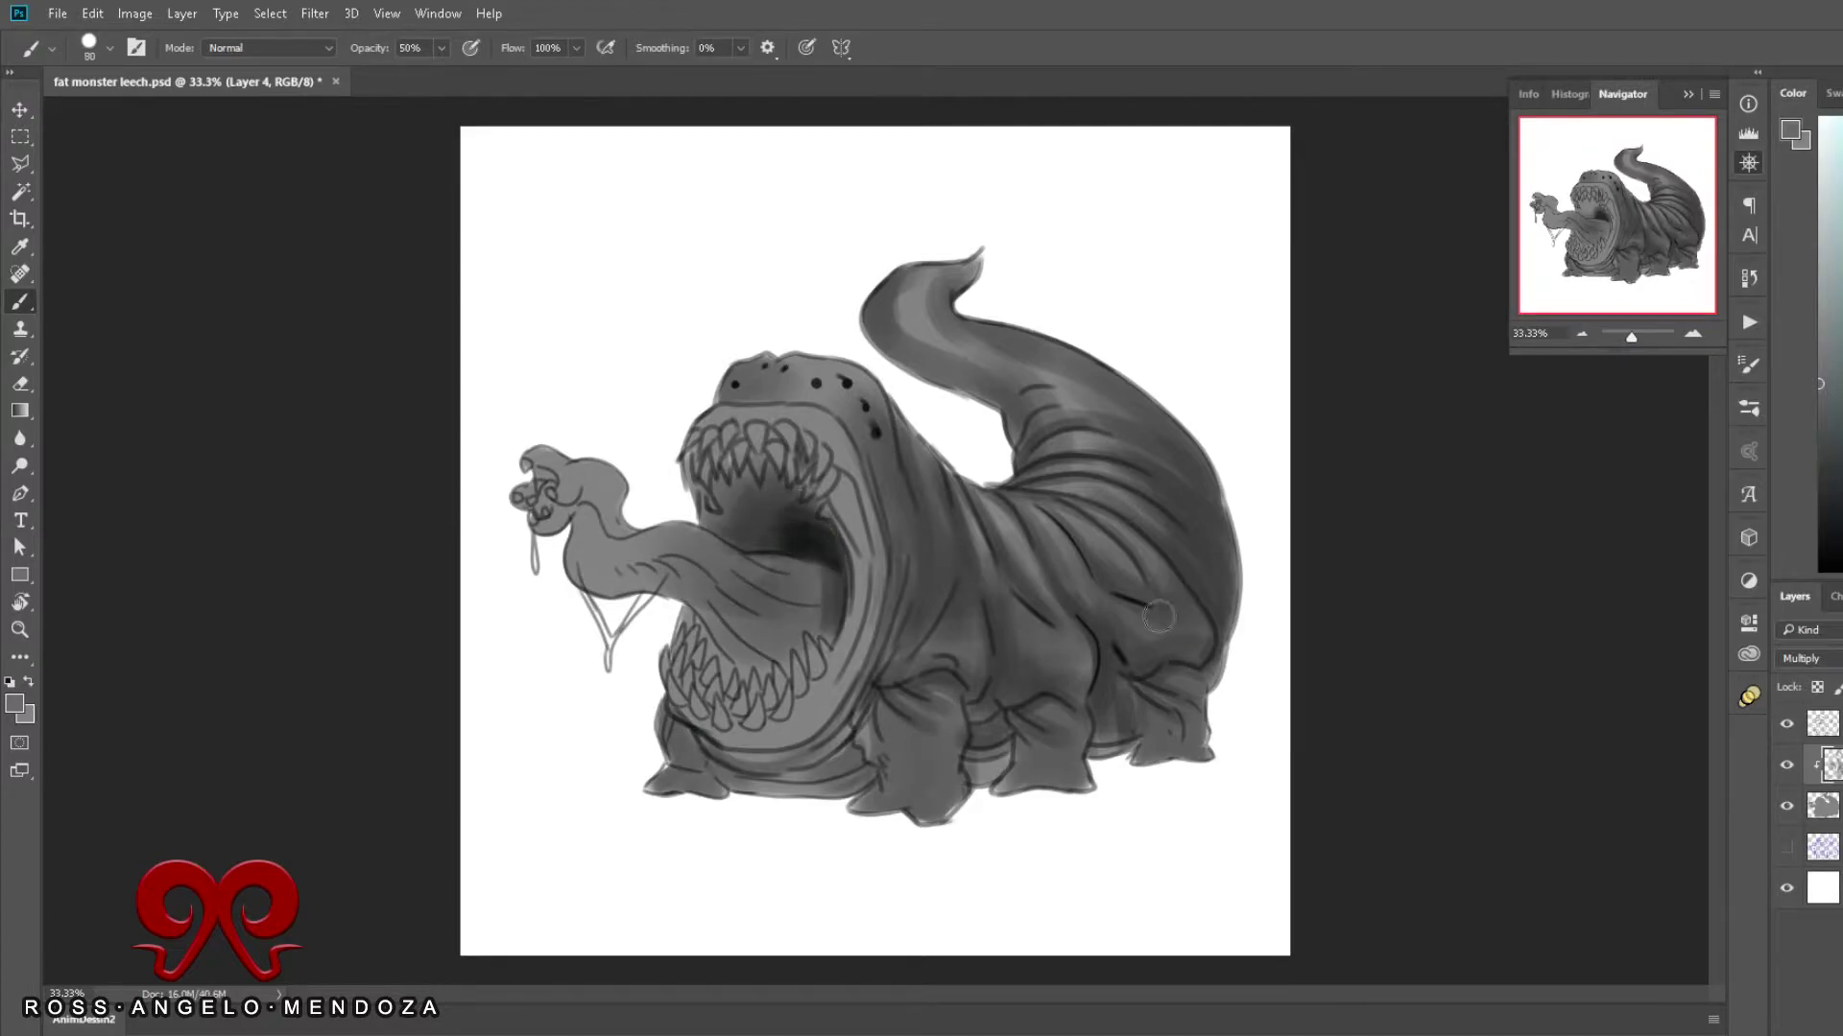
{"action": "left_click_drag", "start_coordinate": [1157, 616], "coordinate": [1147, 562]}
{"action": "mouse_move", "coordinate": [1209, 451]}
{"action": "left_mouse_down"}
{"action": "mouse_move", "coordinate": [921, 710]}
{"action": "mouse_move", "coordinate": [903, 288]}
{"action": "left_mouse_up"}
{"action": "key", "text": "bracketleft"}
{"action": "mouse_move", "coordinate": [1199, 404]}
{"action": "left_mouse_down"}
{"action": "mouse_move", "coordinate": [1164, 573]}
{"action": "mouse_move", "coordinate": [1113, 691]}
{"action": "left_mouse_up"}
{"action": "left_click_drag", "start_coordinate": [1055, 576], "coordinate": [960, 662]}
{"action": "left_click_drag", "start_coordinate": [902, 480], "coordinate": [845, 672]}
{"action": "mouse_move", "coordinate": [787, 576]}
{"action": "left_mouse_down"}
{"action": "mouse_move", "coordinate": [572, 517]}
{"action": "mouse_move", "coordinate": [614, 576]}
{"action": "mouse_move", "coordinate": [797, 643]}
{"action": "left_mouse_up"}
{"action": "left_click_drag", "start_coordinate": [691, 624], "coordinate": [768, 681]}
{"action": "key", "text": "bracketleft"}
{"action": "key", "text": "bracketleft"}
{"action": "key", "text": "bracketleft"}
{"action": "mouse_move", "coordinate": [1037, 413]}
{"action": "left_mouse_down"}
{"action": "mouse_move", "coordinate": [1056, 460]}
{"action": "mouse_move", "coordinate": [995, 491]}
{"action": "left_mouse_up"}
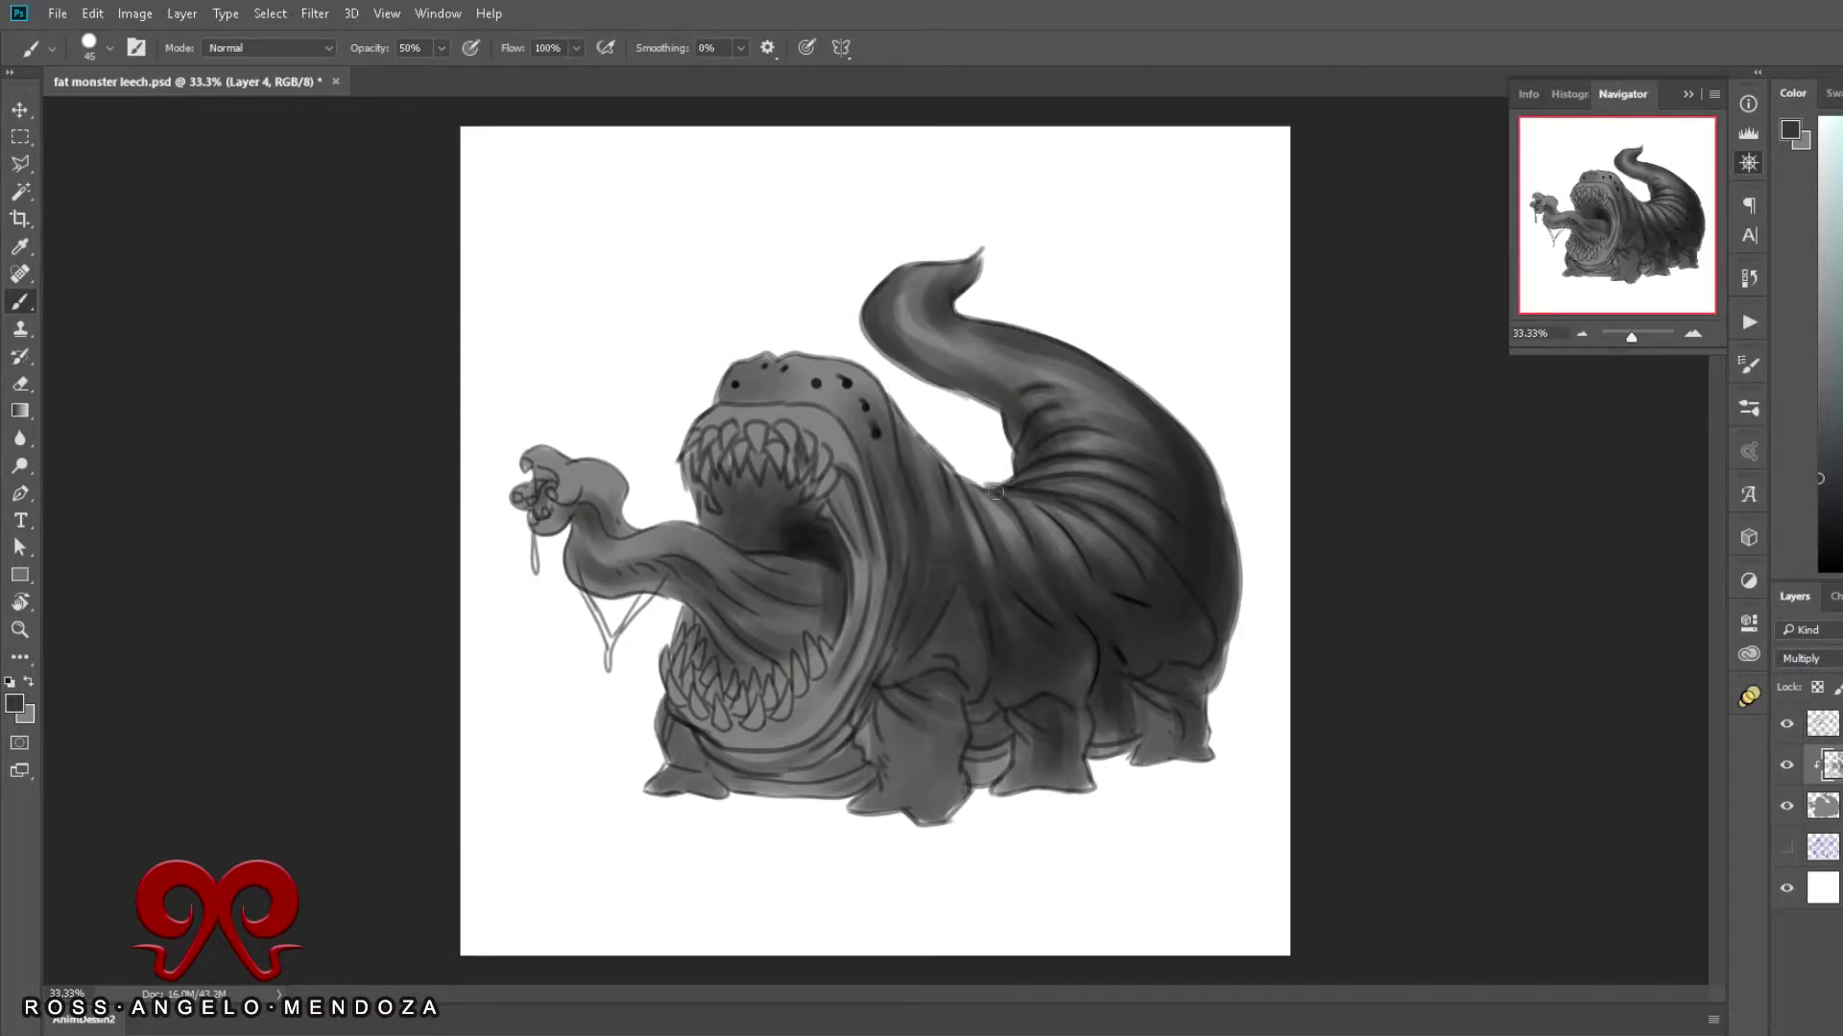
Step: Add a clipped Screen-mode highlight layer with a light grey brush
{"action": "key", "text": "ctrl+shift+alt+n"}
{"action": "key", "text": "ctrl+alt+g"}
{"action": "key", "text": "alt+shift+s"}
{"action": "key", "text": "x"}
{"action": "key", "text": "bracketleft"}
Step: Paint light highlights along the tail ridges, body ridges and neck
{"action": "left_click_drag", "start_coordinate": [1113, 442], "coordinate": [1031, 389]}
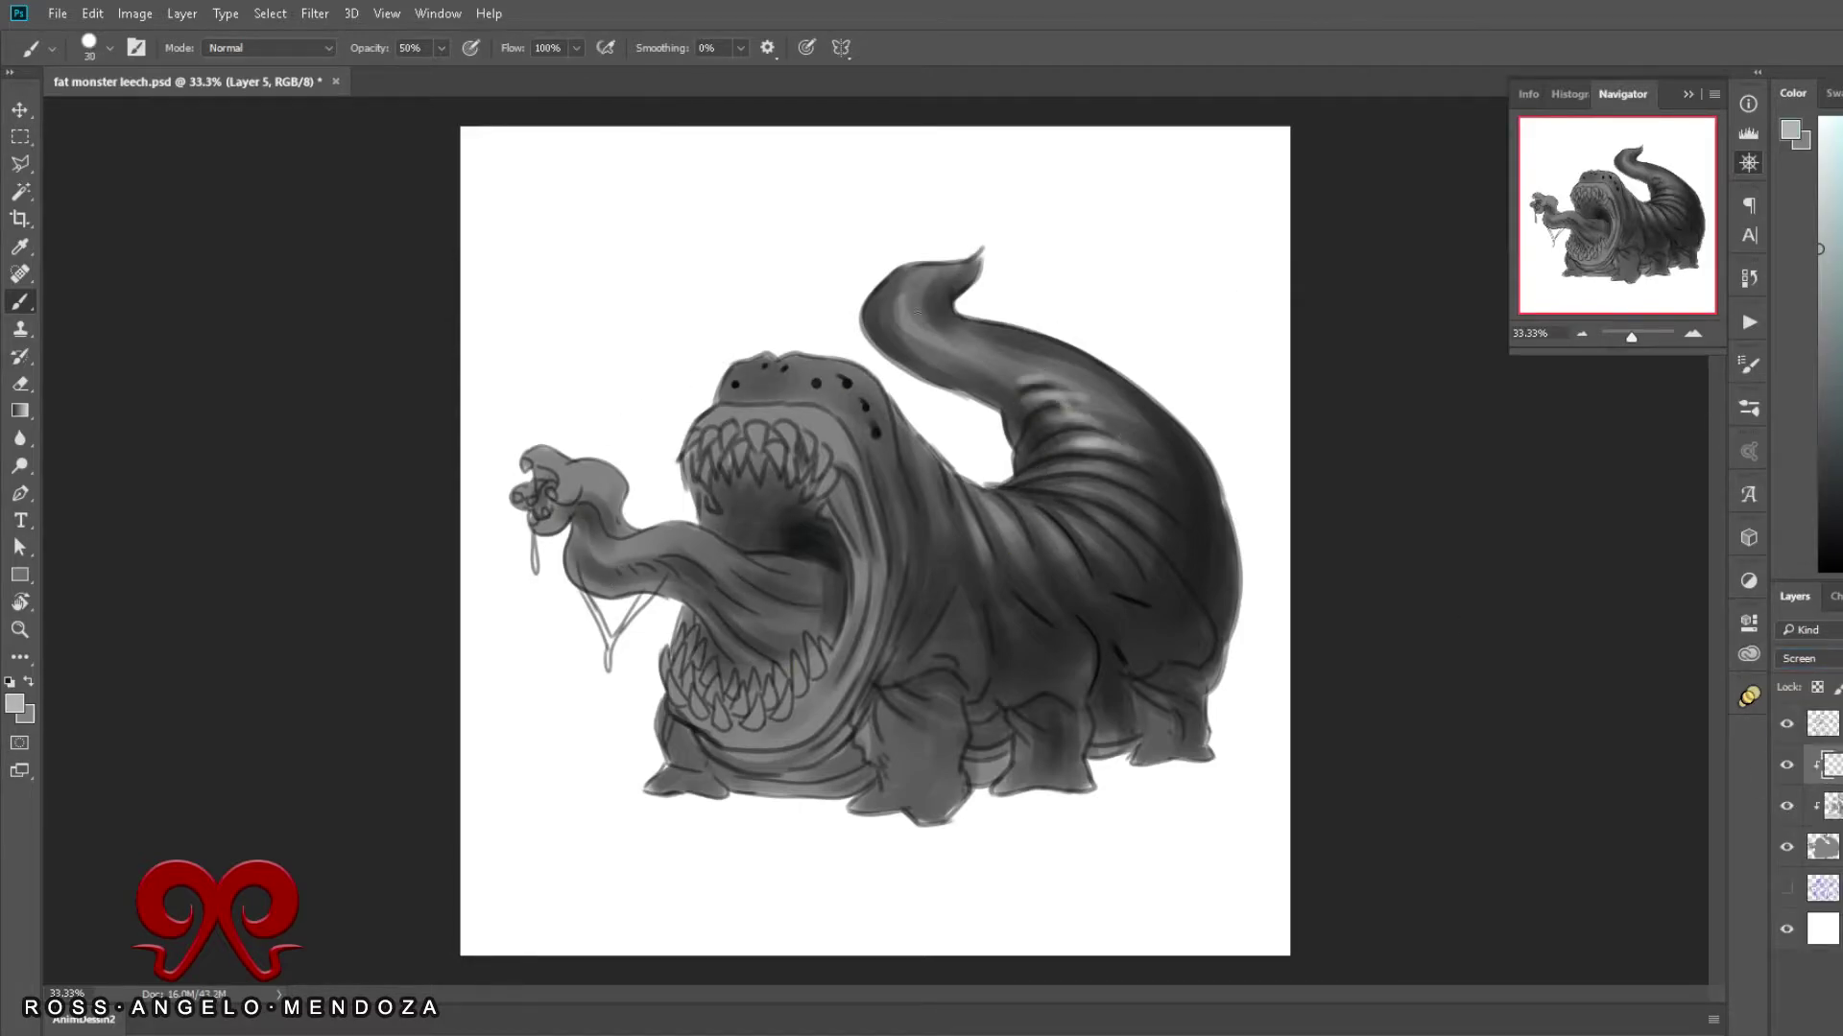
{"action": "left_click_drag", "start_coordinate": [916, 312], "coordinate": [1018, 369]}
{"action": "mouse_move", "coordinate": [1055, 465]}
{"action": "left_mouse_down"}
{"action": "mouse_move", "coordinate": [1123, 480]}
{"action": "mouse_move", "coordinate": [979, 518]}
{"action": "left_mouse_up"}
{"action": "key", "text": "bracketleft"}
{"action": "left_click_drag", "start_coordinate": [902, 422], "coordinate": [960, 518]}
{"action": "left_click_drag", "start_coordinate": [864, 379], "coordinate": [815, 369]}
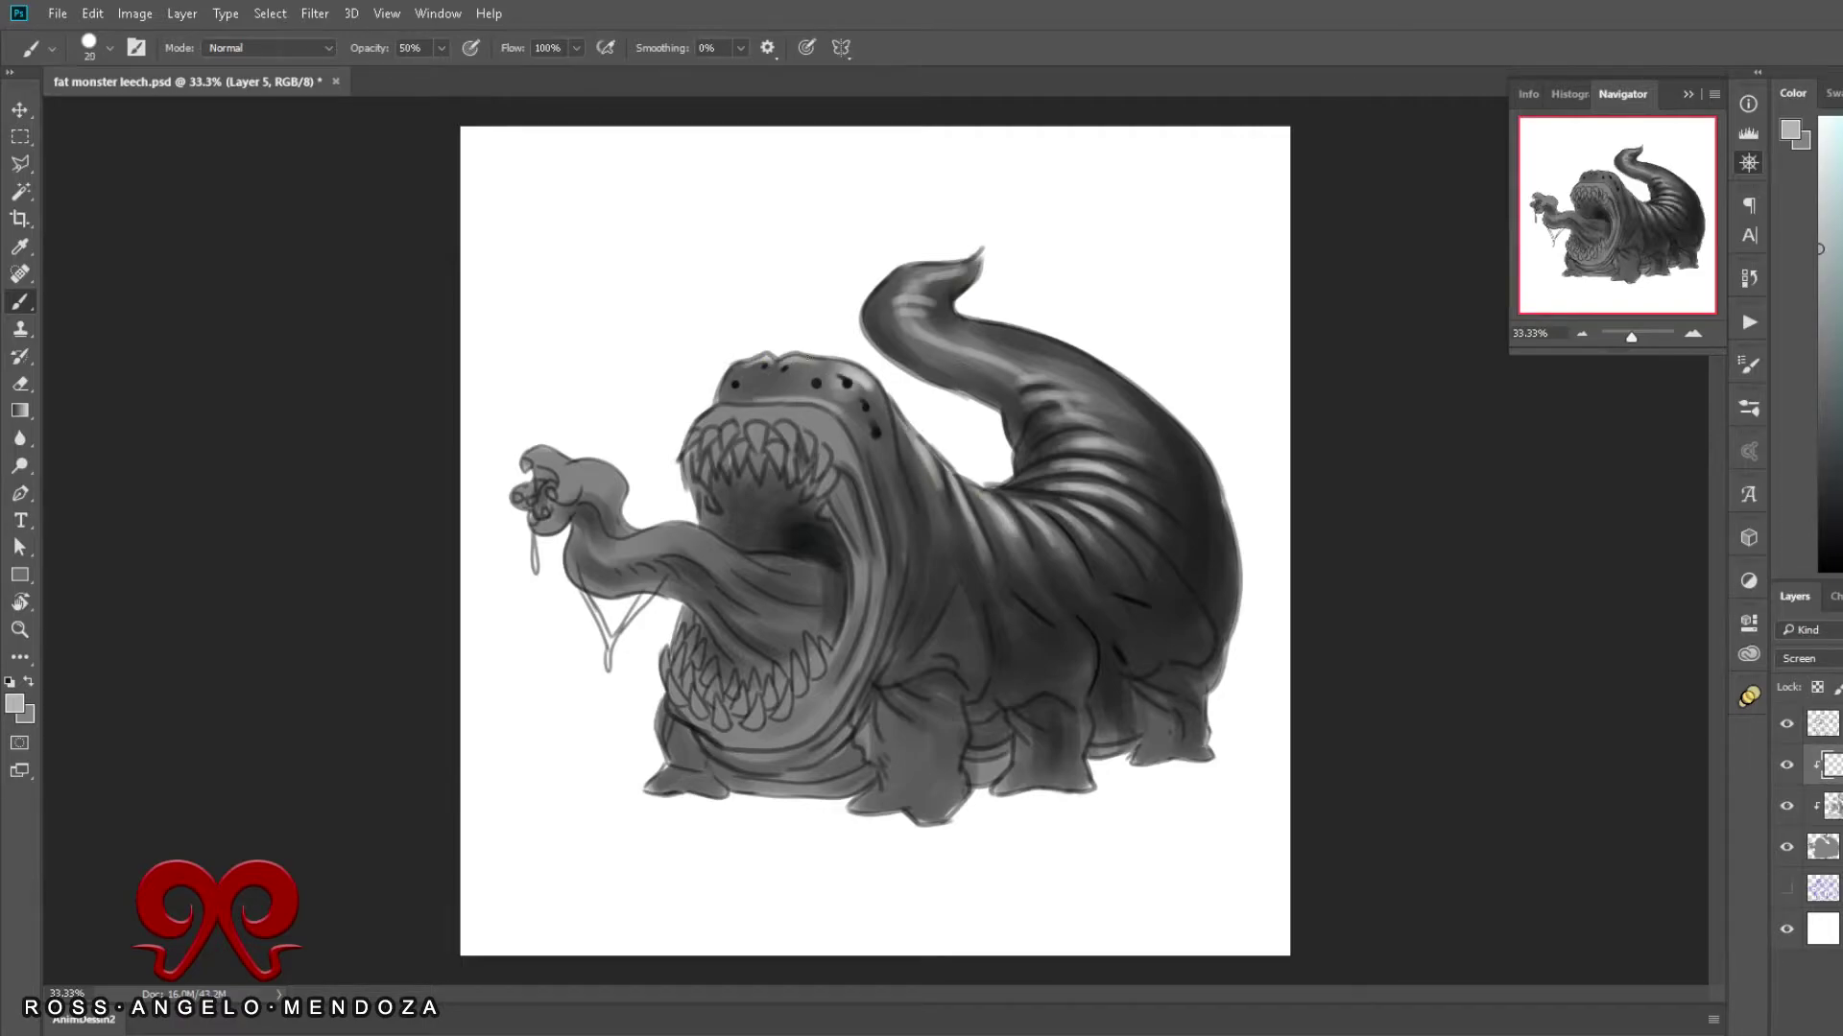
{"action": "key", "text": "bracketright"}
Step: Highlight the upper and lower teeth, the lower jaw's inner edge and the inner mouth edge
{"action": "left_click_drag", "start_coordinate": [813, 485], "coordinate": [755, 464]}
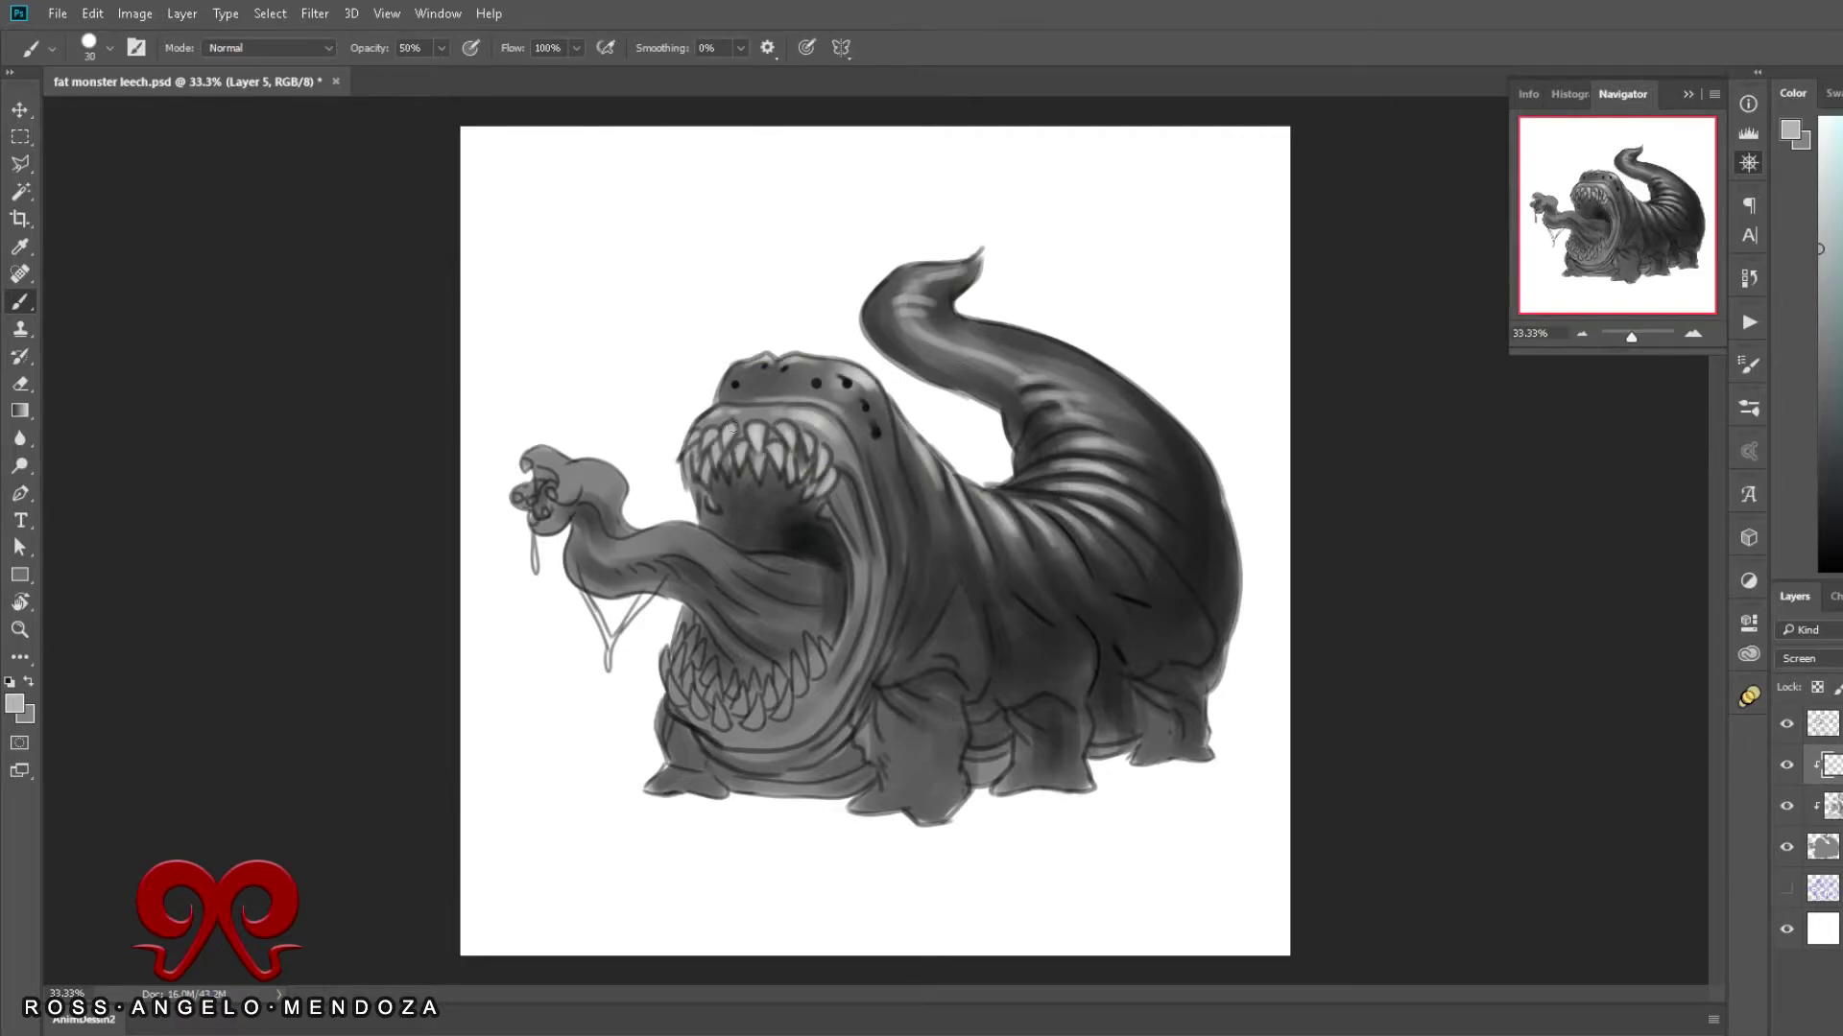
{"action": "key", "text": "bracketleft"}
{"action": "mouse_move", "coordinate": [823, 643]}
{"action": "left_mouse_down"}
{"action": "mouse_move", "coordinate": [783, 710]}
{"action": "mouse_move", "coordinate": [715, 720]}
{"action": "left_mouse_up"}
{"action": "key", "text": "bracketright"}
{"action": "left_click_drag", "start_coordinate": [868, 607], "coordinate": [801, 730]}
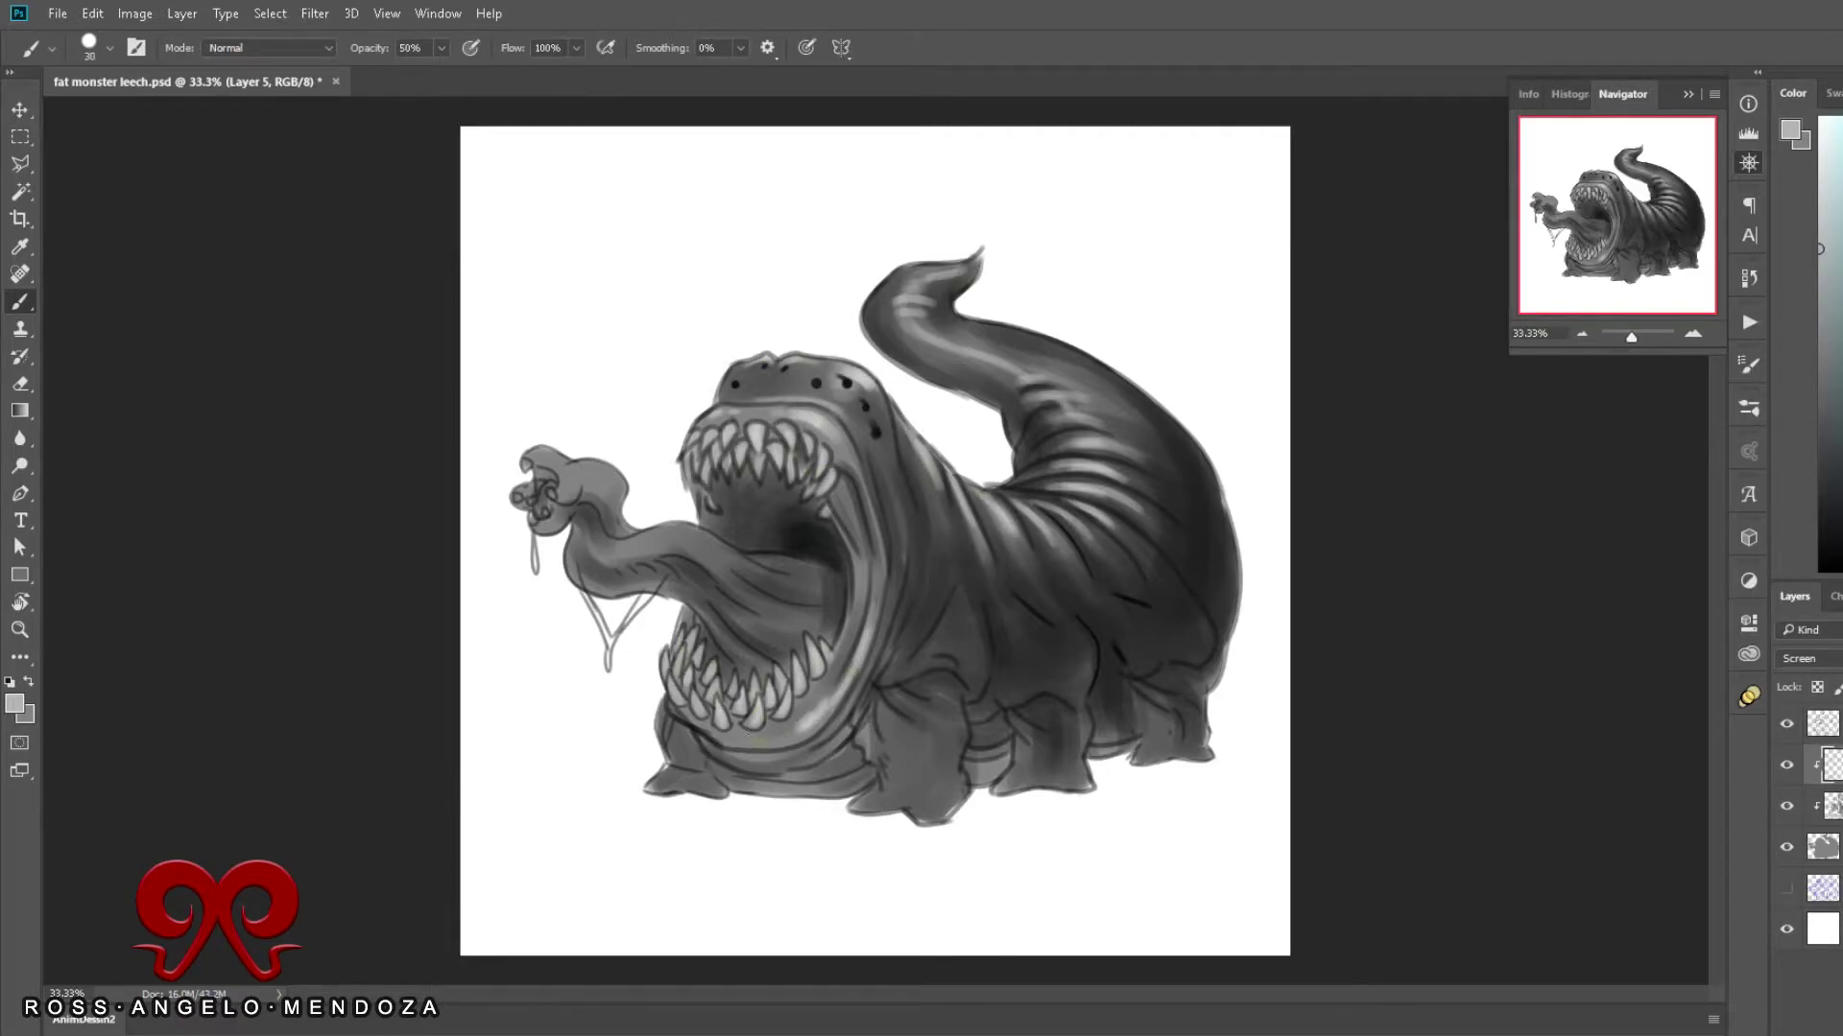
{"action": "key", "text": "bracketleft"}
{"action": "left_click_drag", "start_coordinate": [854, 604], "coordinate": [845, 475]}
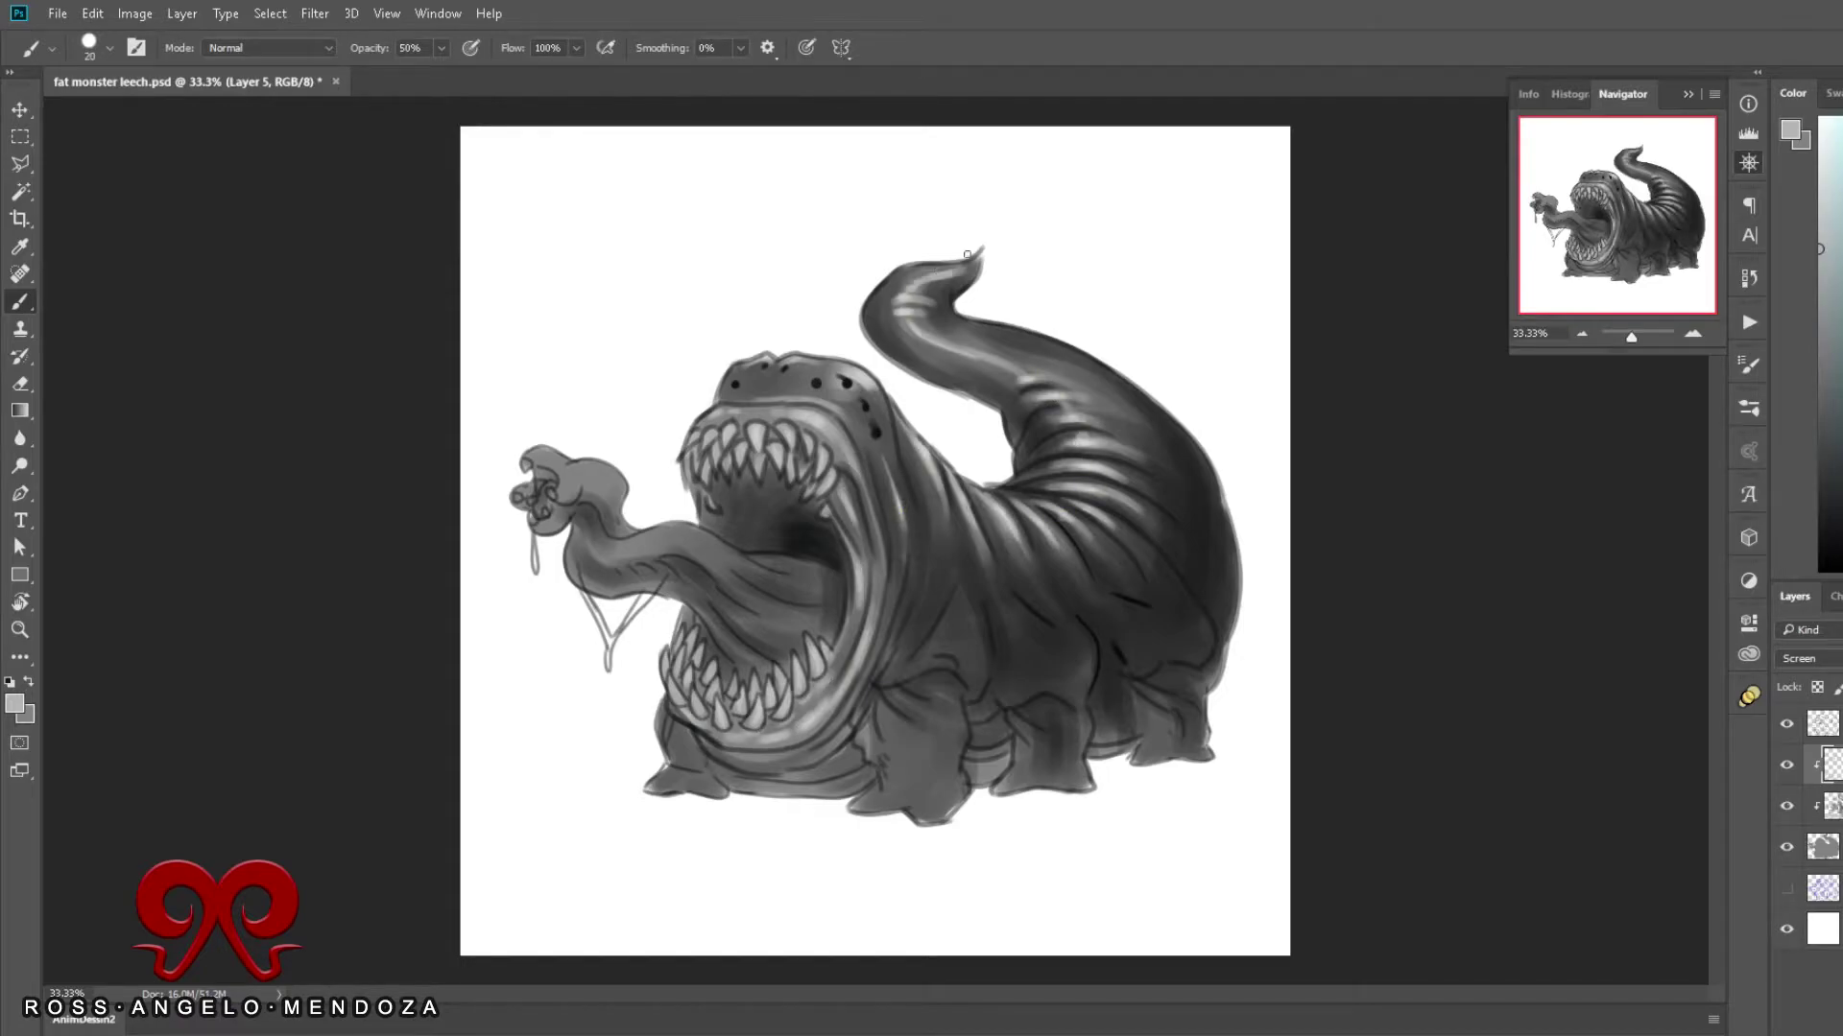
Step: On the Multiply shading layer, darken the body beside the jaw, the lower body, legs and feet
{"action": "key", "text": "alt+bracketleft"}
{"action": "key", "text": "x"}
{"action": "key", "text": "bracketright"}
{"action": "key", "text": "bracketright"}
{"action": "key", "text": "bracketright"}
{"action": "key", "text": "bracketright"}
{"action": "key", "text": "bracketright"}
{"action": "mouse_move", "coordinate": [884, 605]}
{"action": "left_mouse_down"}
{"action": "mouse_move", "coordinate": [950, 710]}
{"action": "mouse_move", "coordinate": [991, 665]}
{"action": "mouse_move", "coordinate": [1046, 767]}
{"action": "mouse_move", "coordinate": [1137, 662]}
{"action": "left_mouse_up"}
{"action": "key", "text": "bracketright"}
{"action": "key", "text": "bracketright"}
{"action": "key", "text": "bracketright"}
{"action": "mouse_move", "coordinate": [897, 676]}
{"action": "left_mouse_down"}
{"action": "mouse_move", "coordinate": [950, 796]}
{"action": "mouse_move", "coordinate": [1151, 740]}
{"action": "mouse_move", "coordinate": [1190, 691]}
{"action": "left_mouse_up"}
{"action": "left_click_drag", "start_coordinate": [671, 777], "coordinate": [710, 675]}
Step: Darken the tail, back, right hind leg, belly and legs further
{"action": "left_click_drag", "start_coordinate": [952, 370], "coordinate": [1152, 451]}
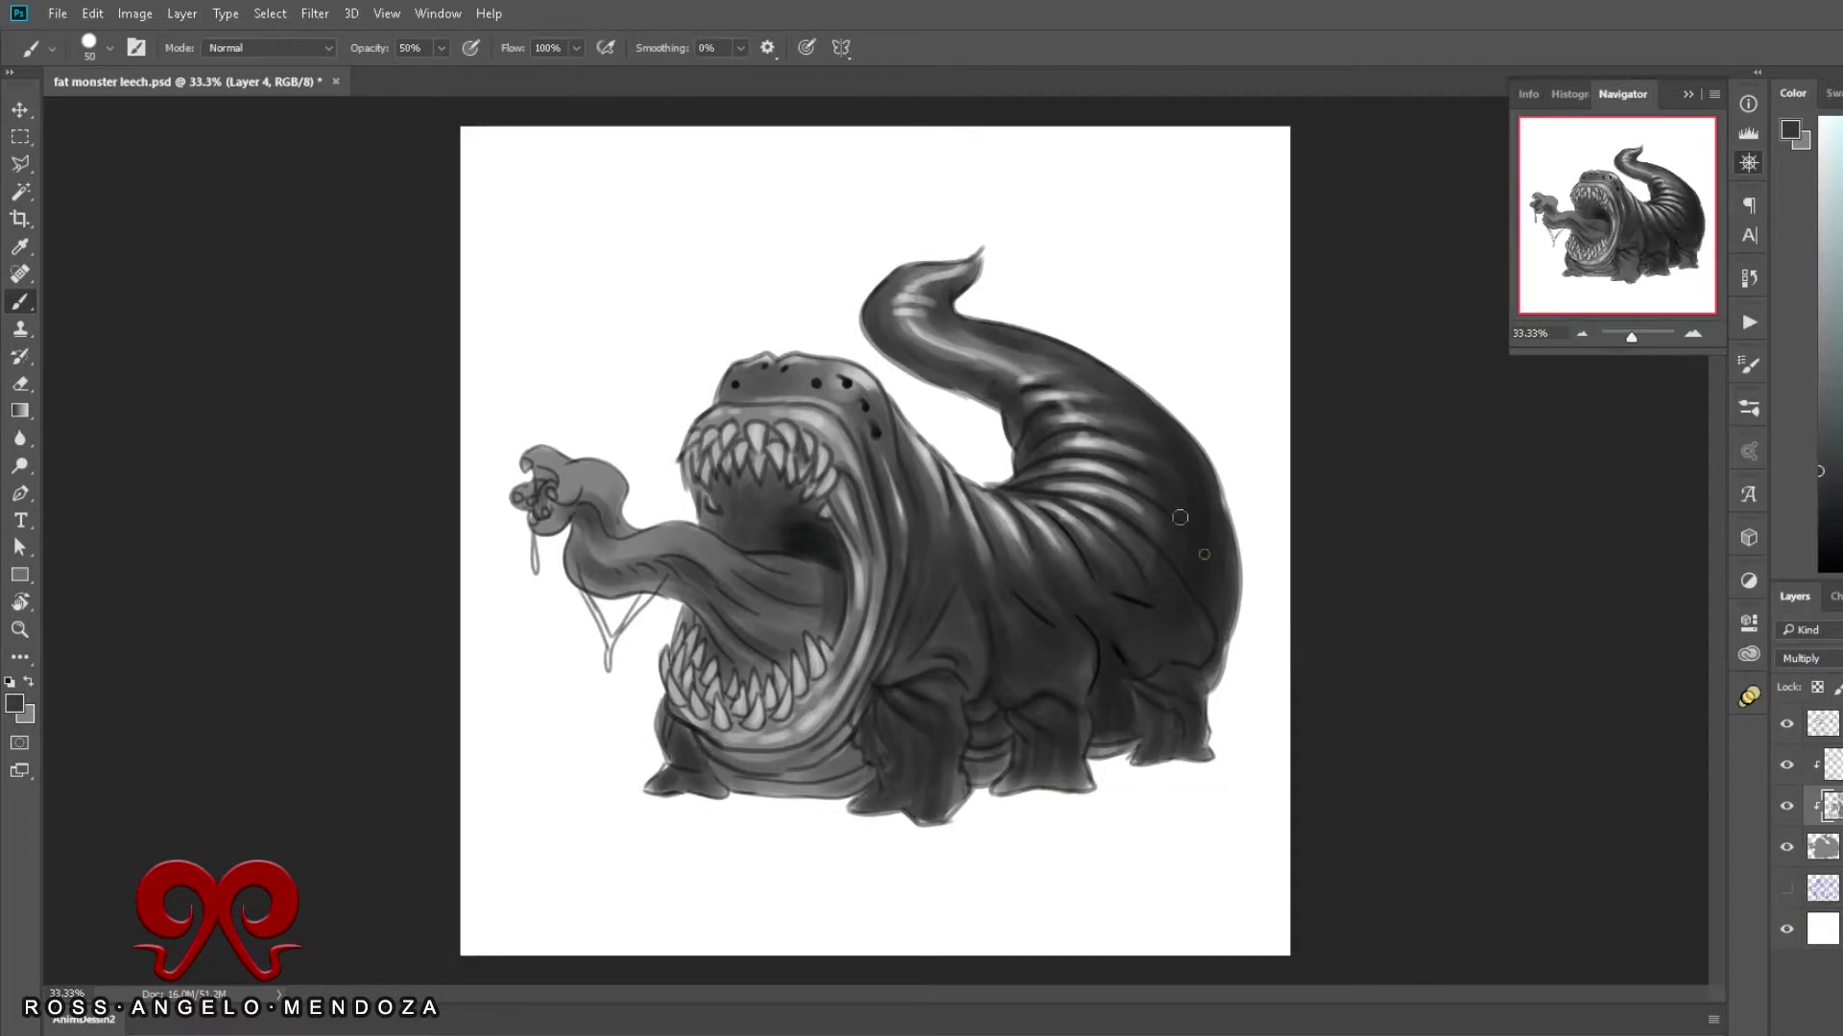
{"action": "mouse_move", "coordinate": [1104, 384]}
{"action": "left_mouse_down"}
{"action": "mouse_move", "coordinate": [1214, 614]}
{"action": "mouse_move", "coordinate": [1084, 715]}
{"action": "mouse_move", "coordinate": [1142, 744]}
{"action": "left_mouse_up"}
{"action": "key", "text": "bracketleft"}
{"action": "left_click_drag", "start_coordinate": [1019, 677], "coordinate": [988, 739]}
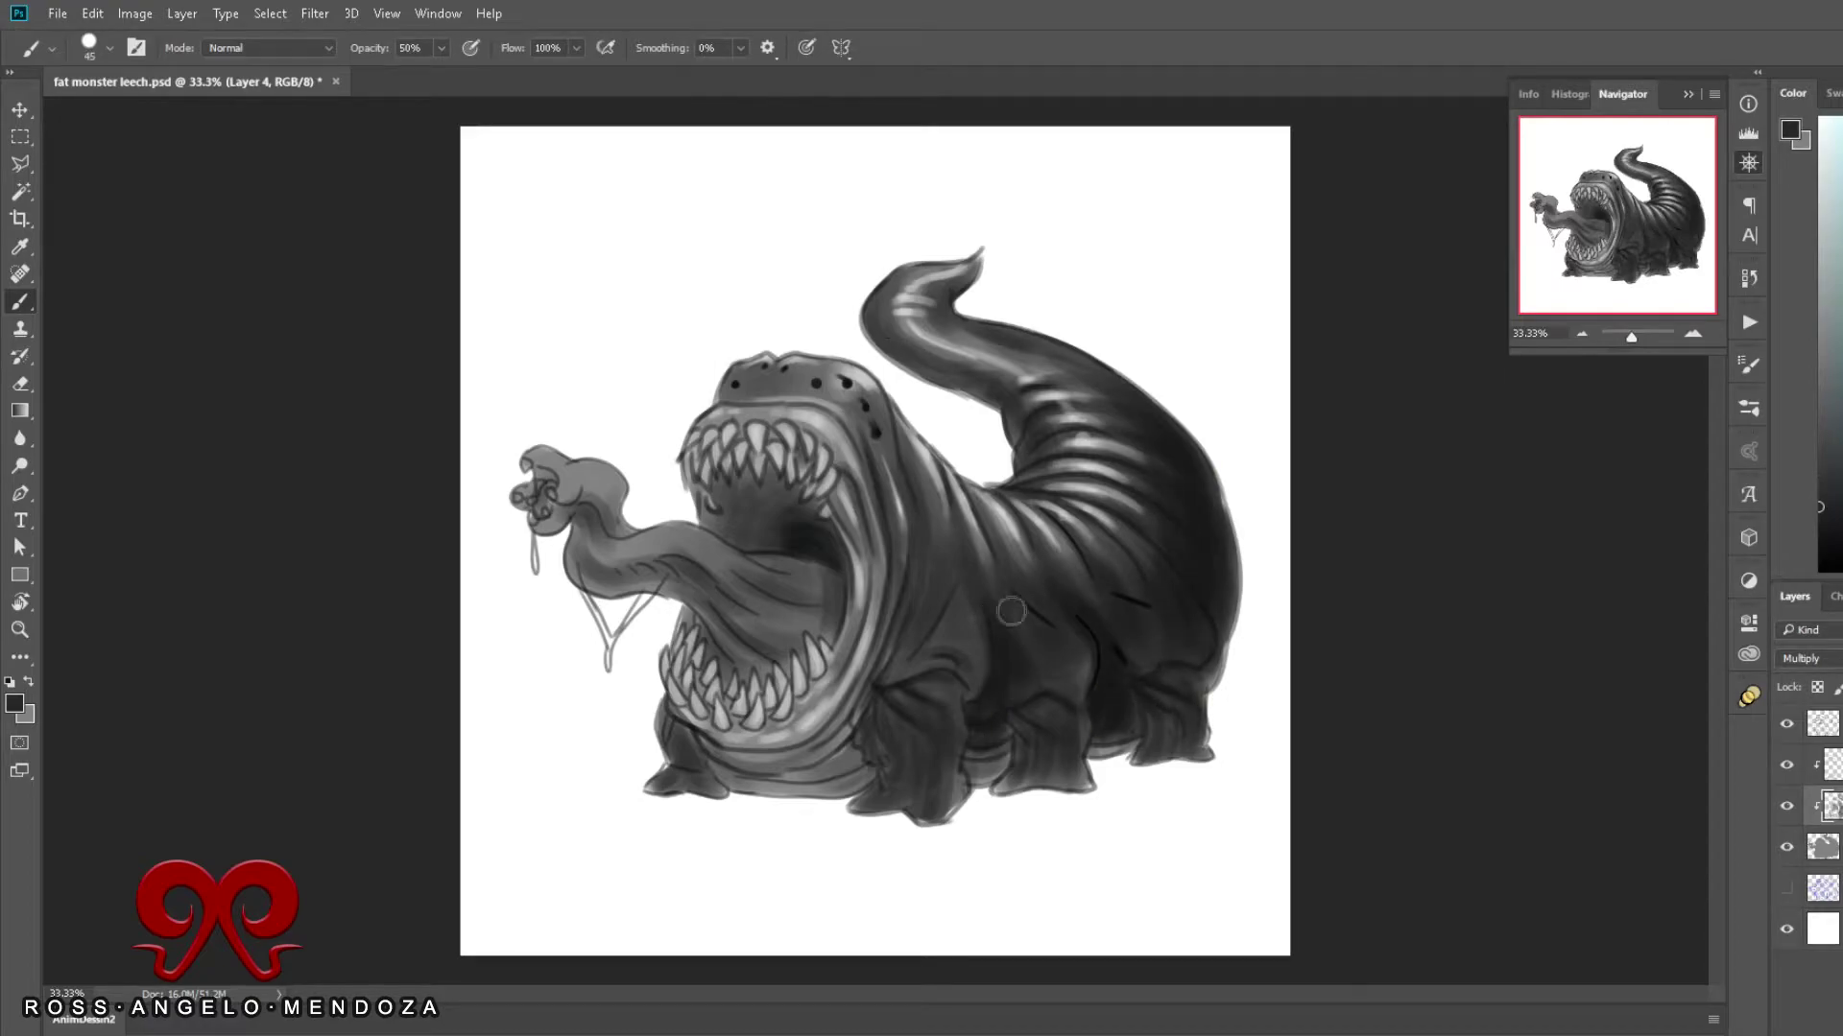
{"action": "key", "text": "bracketright"}
{"action": "key", "text": "bracketright"}
{"action": "key", "text": "bracketright"}
{"action": "mouse_move", "coordinate": [1056, 614]}
{"action": "left_mouse_down"}
{"action": "mouse_move", "coordinate": [892, 538]}
{"action": "mouse_move", "coordinate": [749, 768]}
{"action": "mouse_move", "coordinate": [950, 807]}
{"action": "left_mouse_up"}
Step: Highlight the tongue and mouth interior on the Screen layer, then add a new blank layer
{"action": "key", "text": "alt+bracketright"}
{"action": "key", "text": "x"}
{"action": "key", "text": "bracketleft"}
{"action": "key", "text": "bracketleft"}
{"action": "key", "text": "bracketleft"}
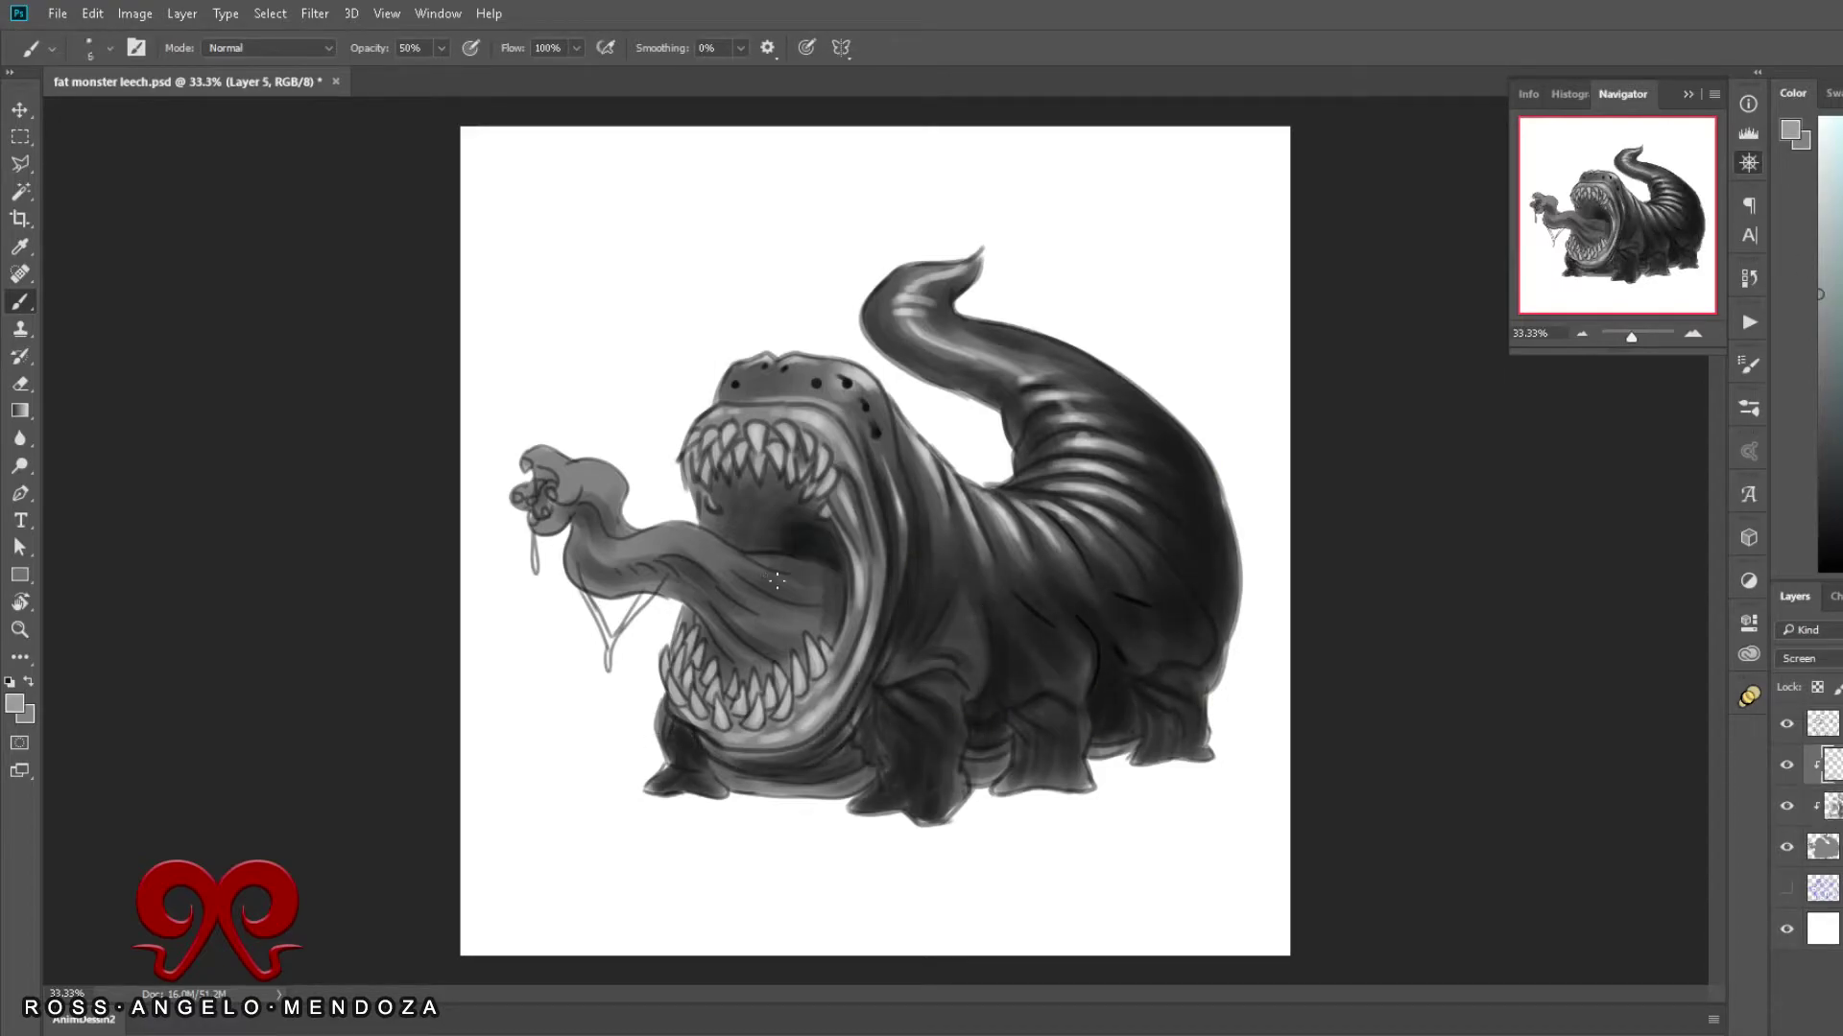
{"action": "left_click_drag", "start_coordinate": [634, 547], "coordinate": [715, 537]}
{"action": "key", "text": "bracketleft"}
{"action": "left_click_drag", "start_coordinate": [623, 470], "coordinate": [580, 485]}
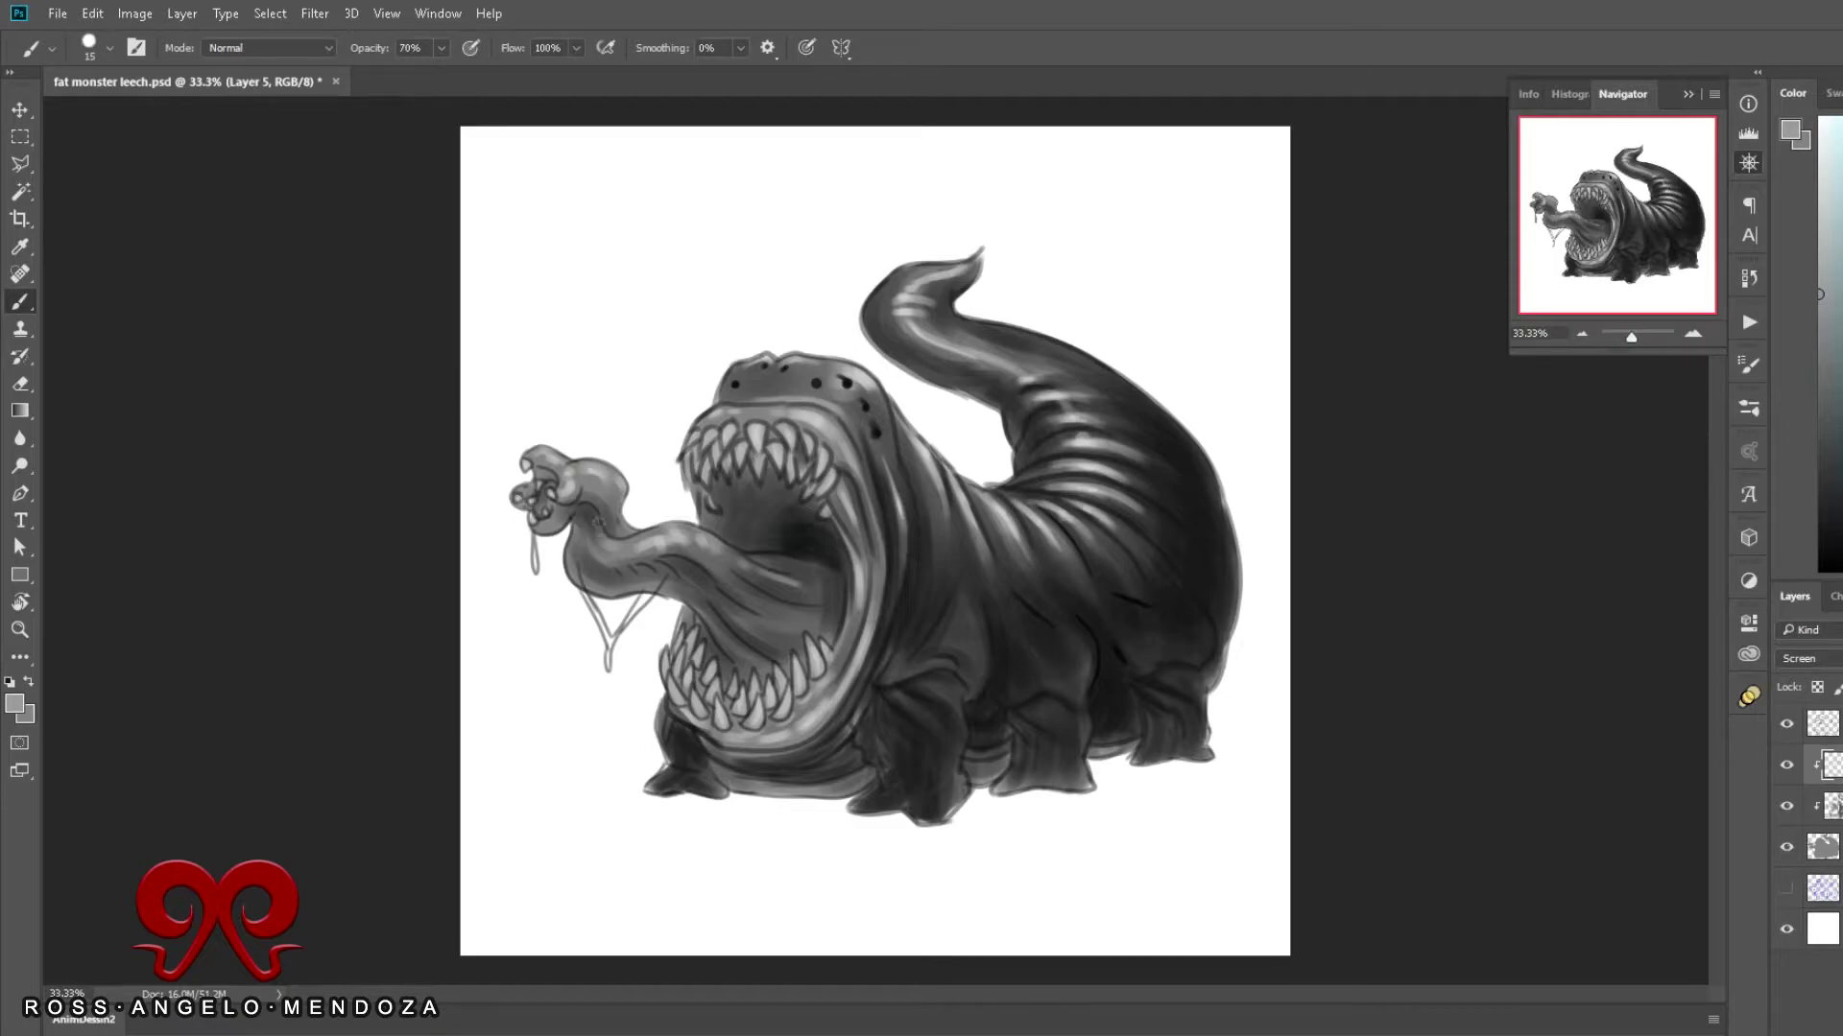
{"action": "left_click_drag", "start_coordinate": [729, 518], "coordinate": [797, 480]}
{"action": "left_click_drag", "start_coordinate": [748, 576], "coordinate": [806, 557]}
{"action": "key", "text": "ctrl+shift+alt+n"}
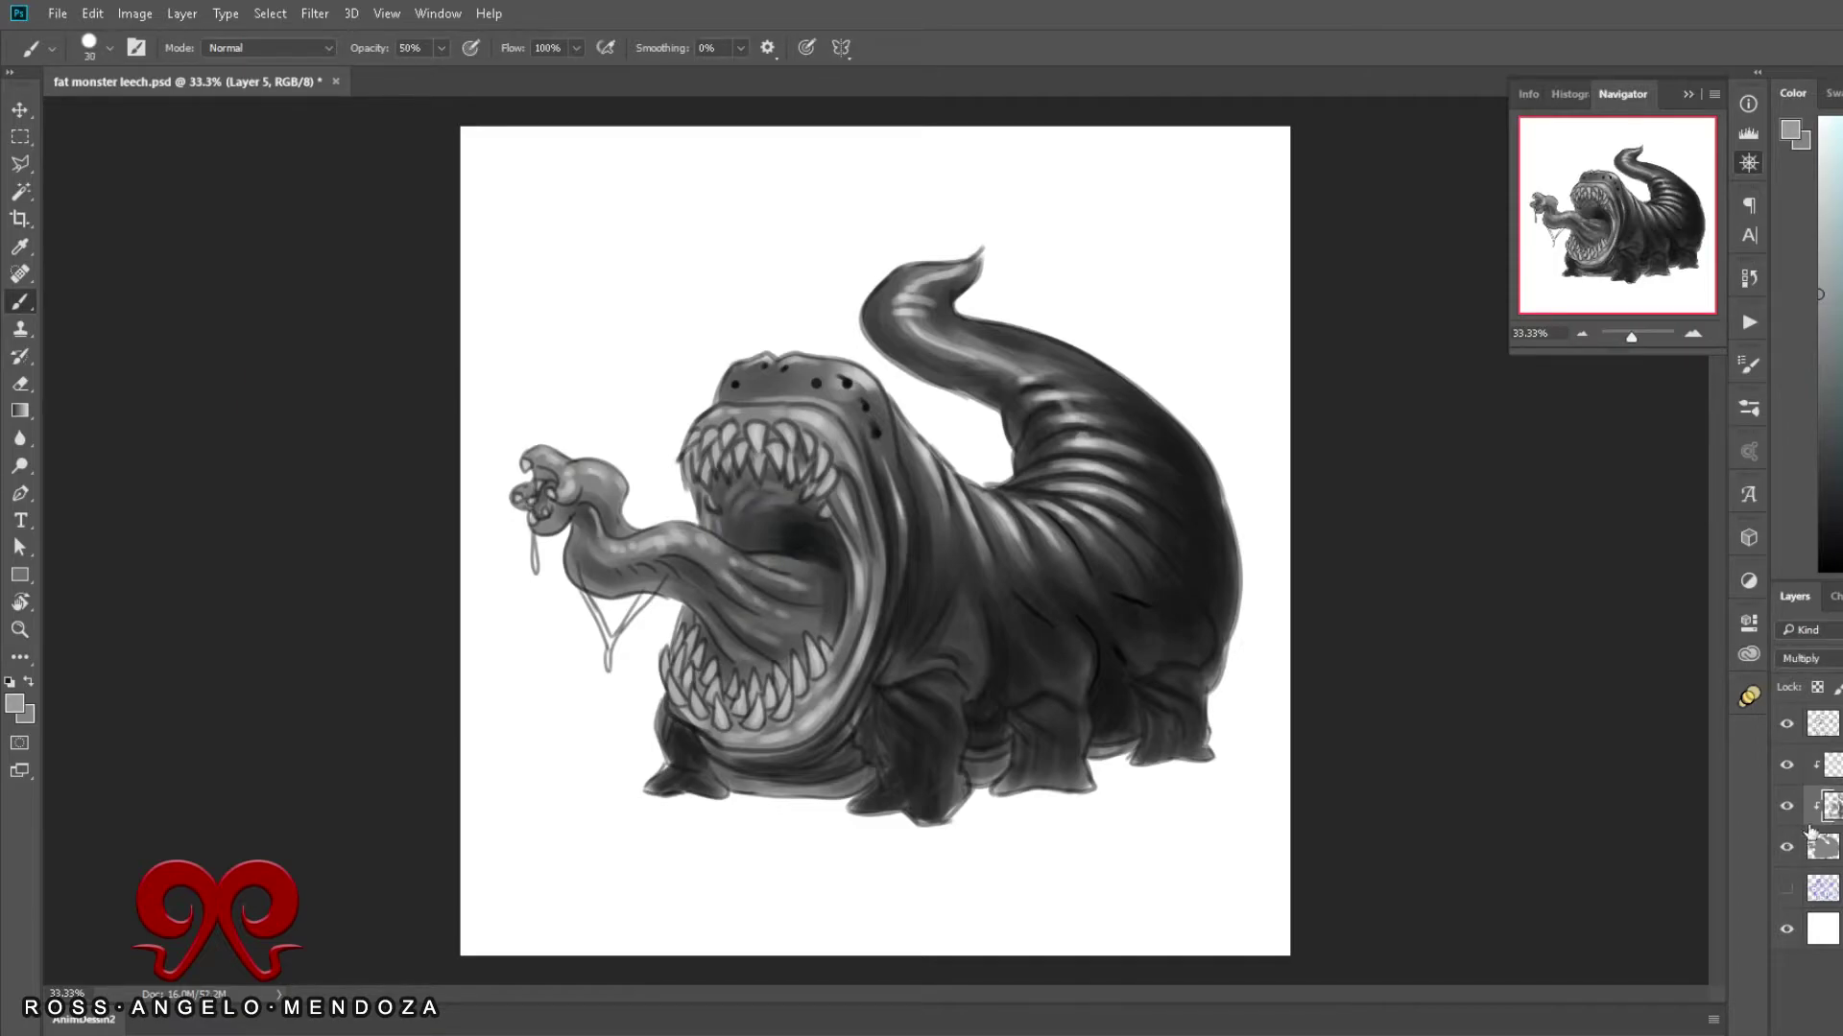
{"action": "key", "text": "bracketright"}
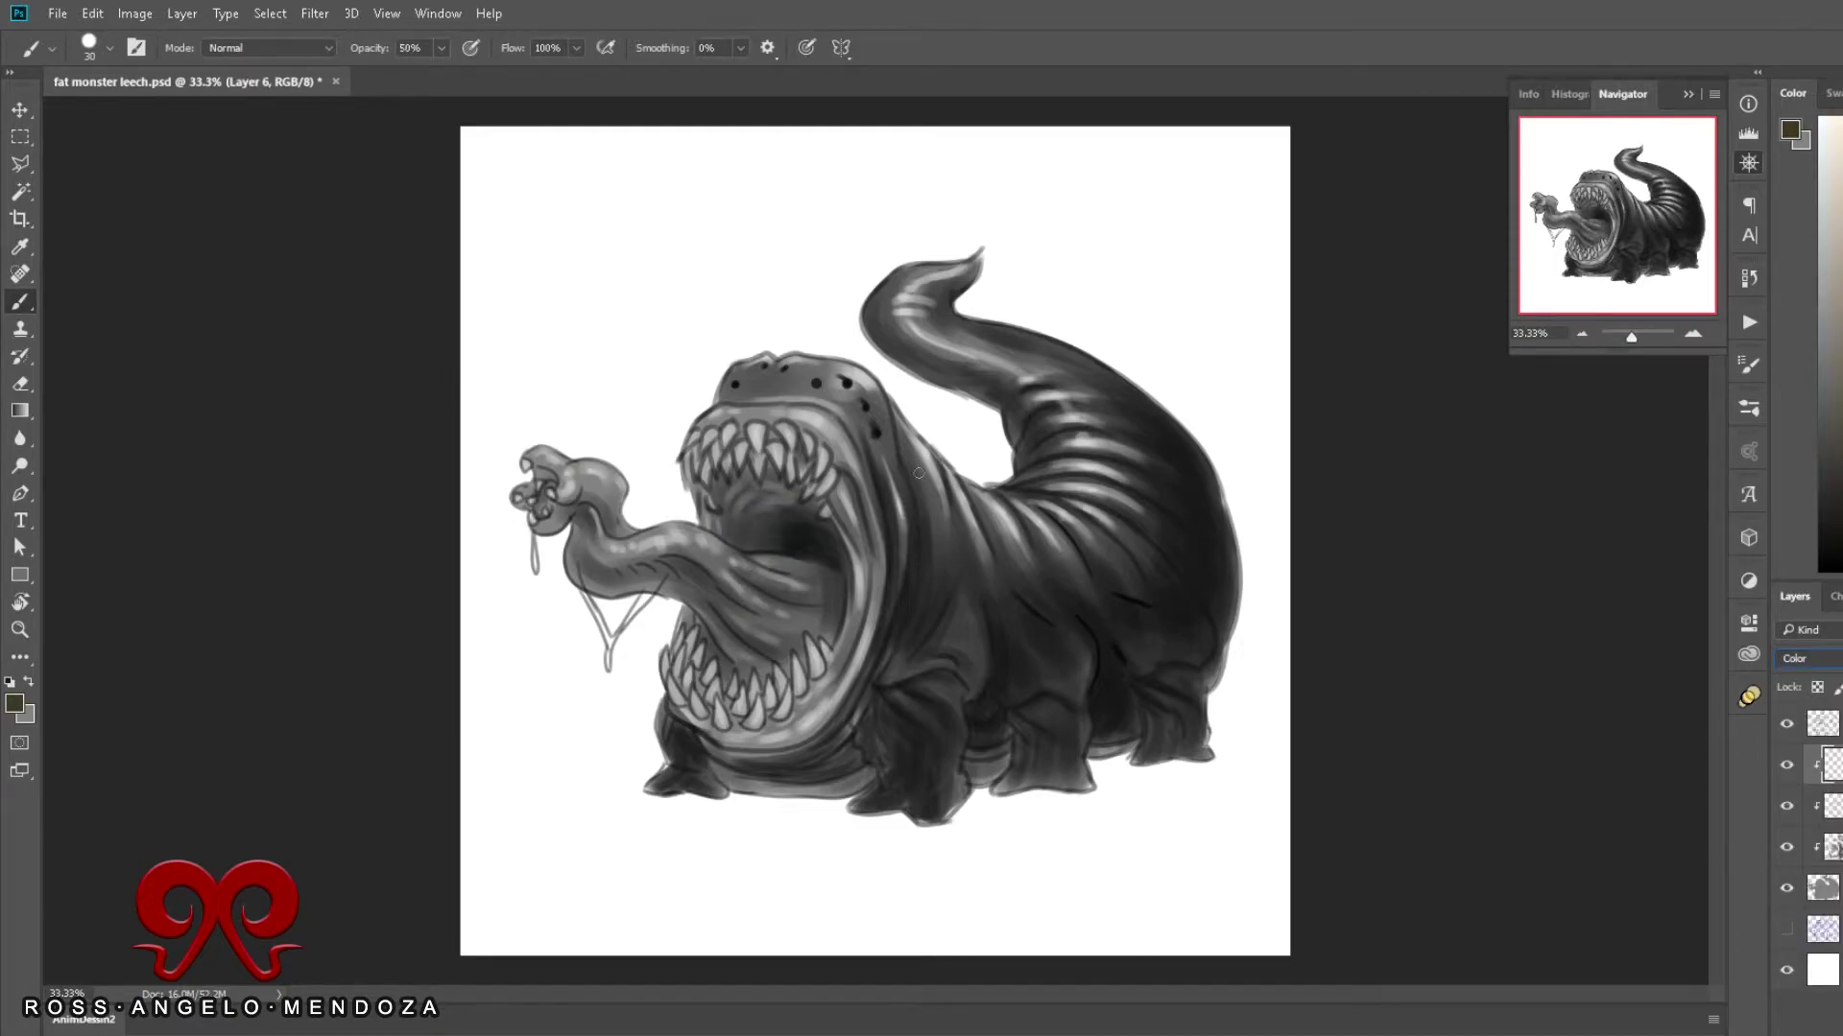
Step: Colour the body and tail dark brown and the mouth interior red on the Color layer
{"action": "key", "text": "0"}
{"action": "left_click_drag", "start_coordinate": [987, 288], "coordinate": [973, 486]}
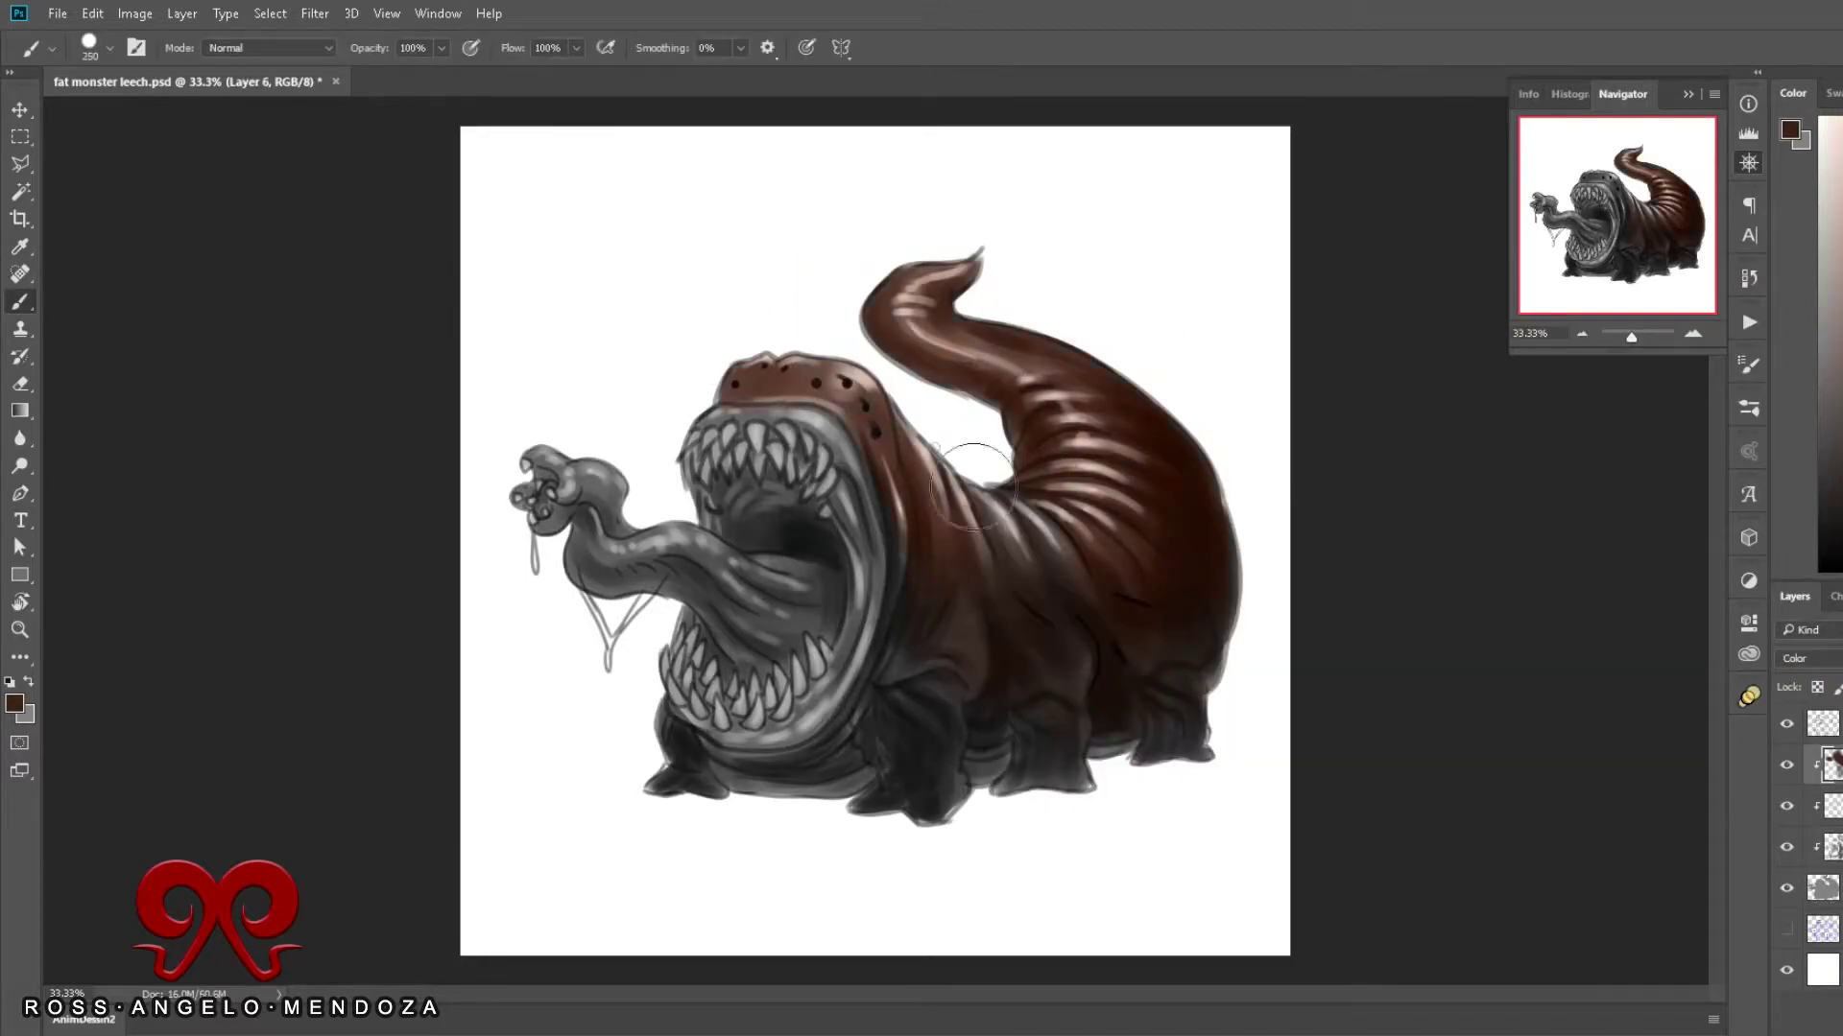
{"action": "key", "text": "bracketleft"}
{"action": "key", "text": "bracketleft"}
{"action": "key", "text": "bracketleft"}
{"action": "left_click_drag", "start_coordinate": [811, 508], "coordinate": [825, 633]}
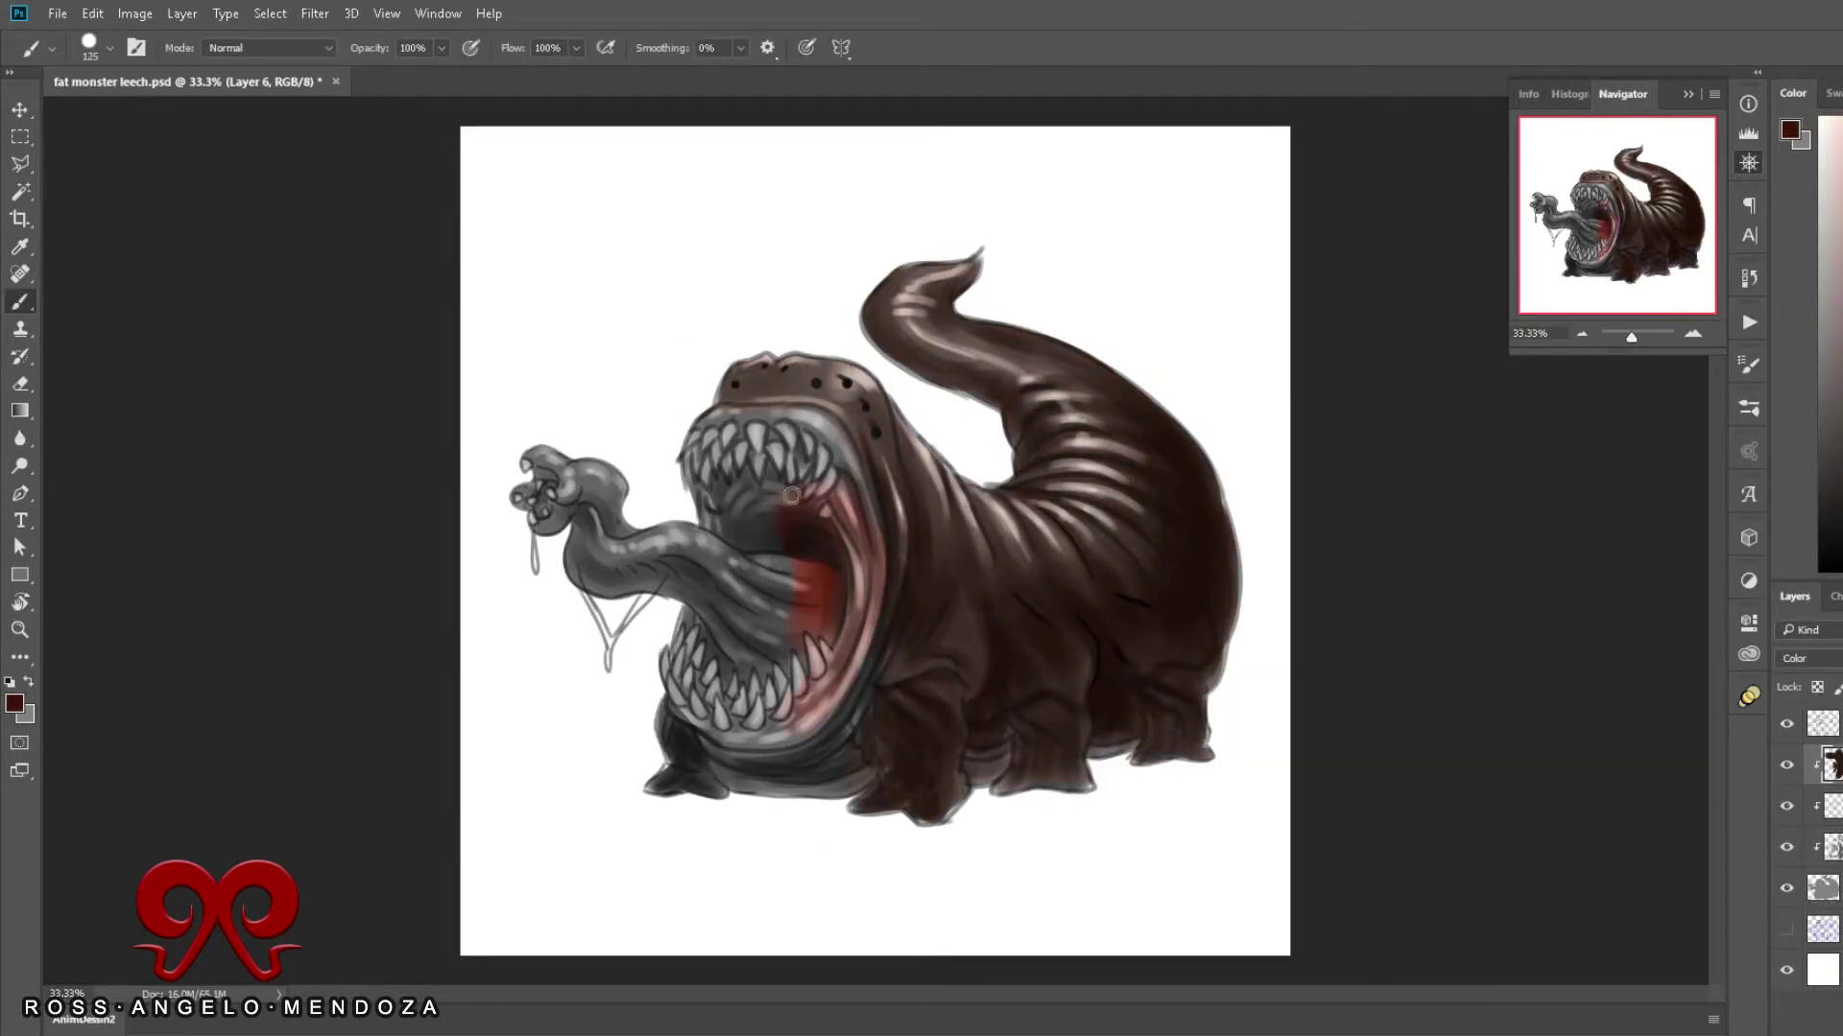
{"action": "left_click", "coordinate": [1086, 602], "text": "alt"}
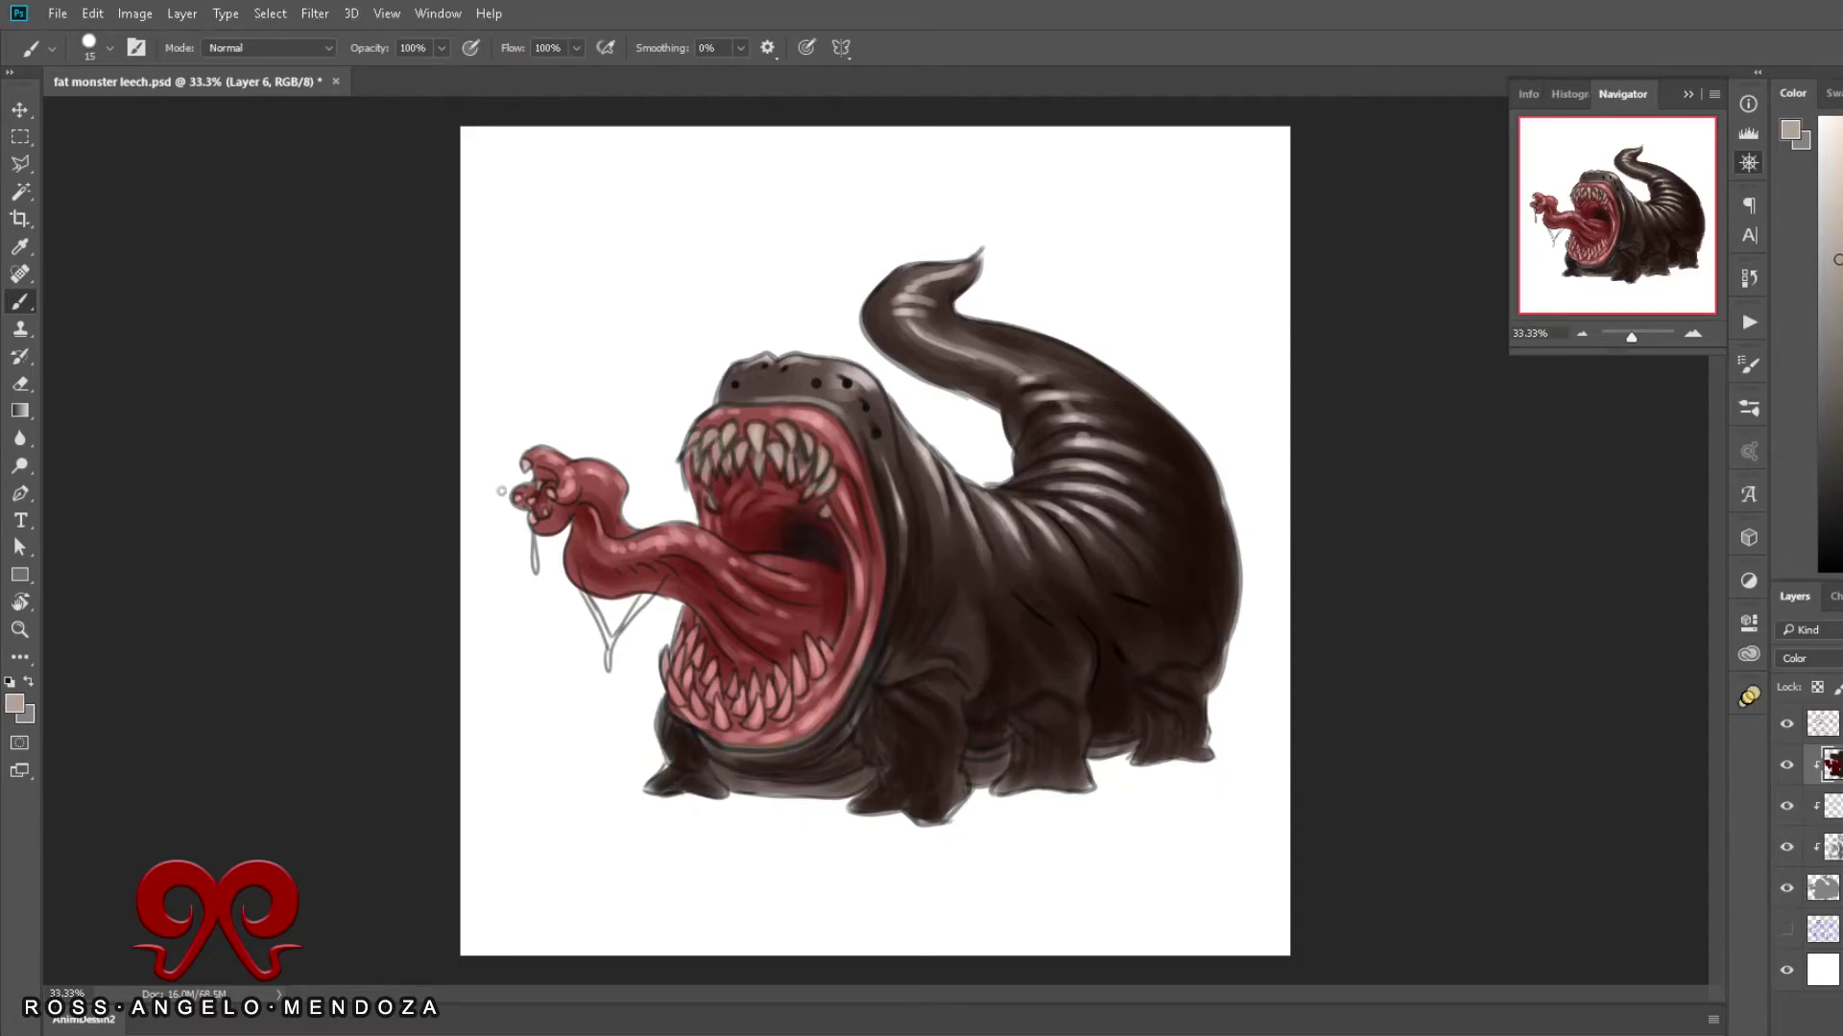
{"action": "key", "text": "bracketleft"}
{"action": "key", "text": "bracketleft"}
{"action": "key", "text": "bracketleft"}
{"action": "key", "text": "5"}
{"action": "left_click", "coordinate": [752, 426], "text": "alt"}
Step: Bend the Blue Curves channel to cool tones purple, then add a top Multiply shading layer
{"action": "key", "text": "ctrl+m"}
{"action": "left_click_drag", "start_coordinate": [1199, 749], "coordinate": [1152, 671]}
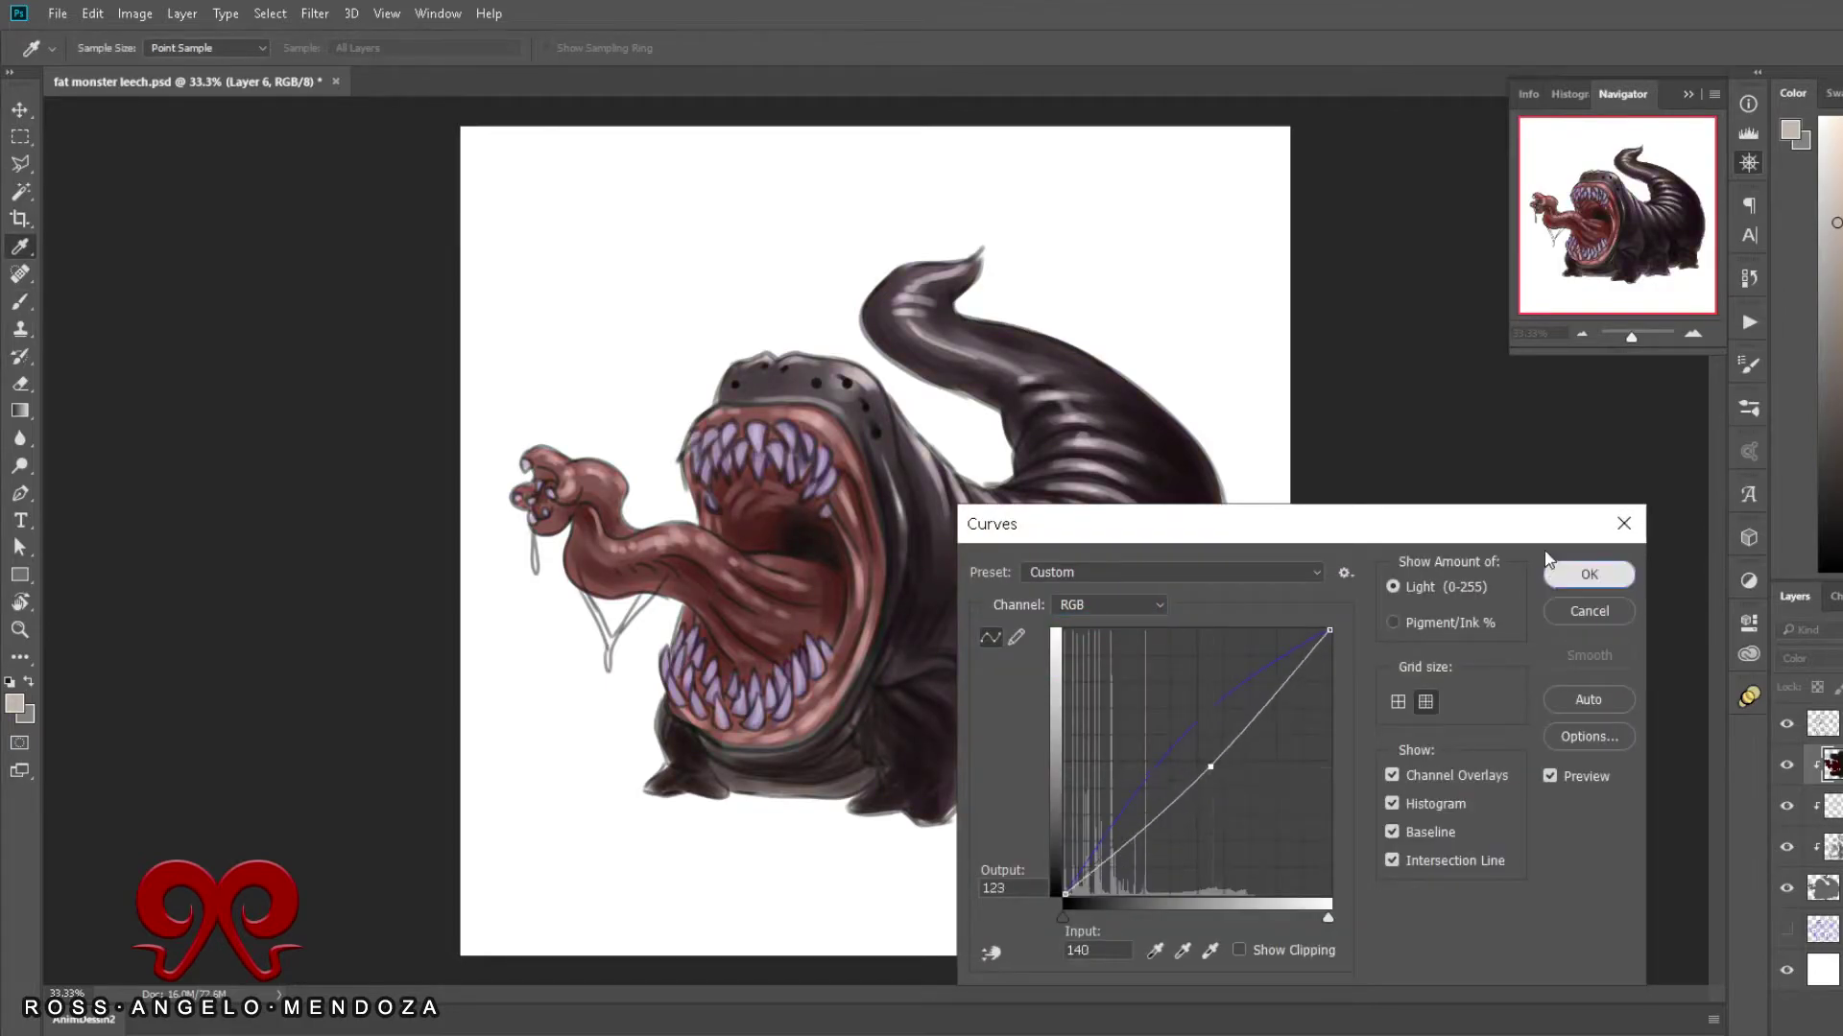
{"action": "key", "text": "ctrl+shift+alt+n"}
{"action": "key", "text": "ctrl+alt+g"}
{"action": "key", "text": "shift+alt+m"}
{"action": "left_click", "coordinate": [998, 737], "text": "alt"}
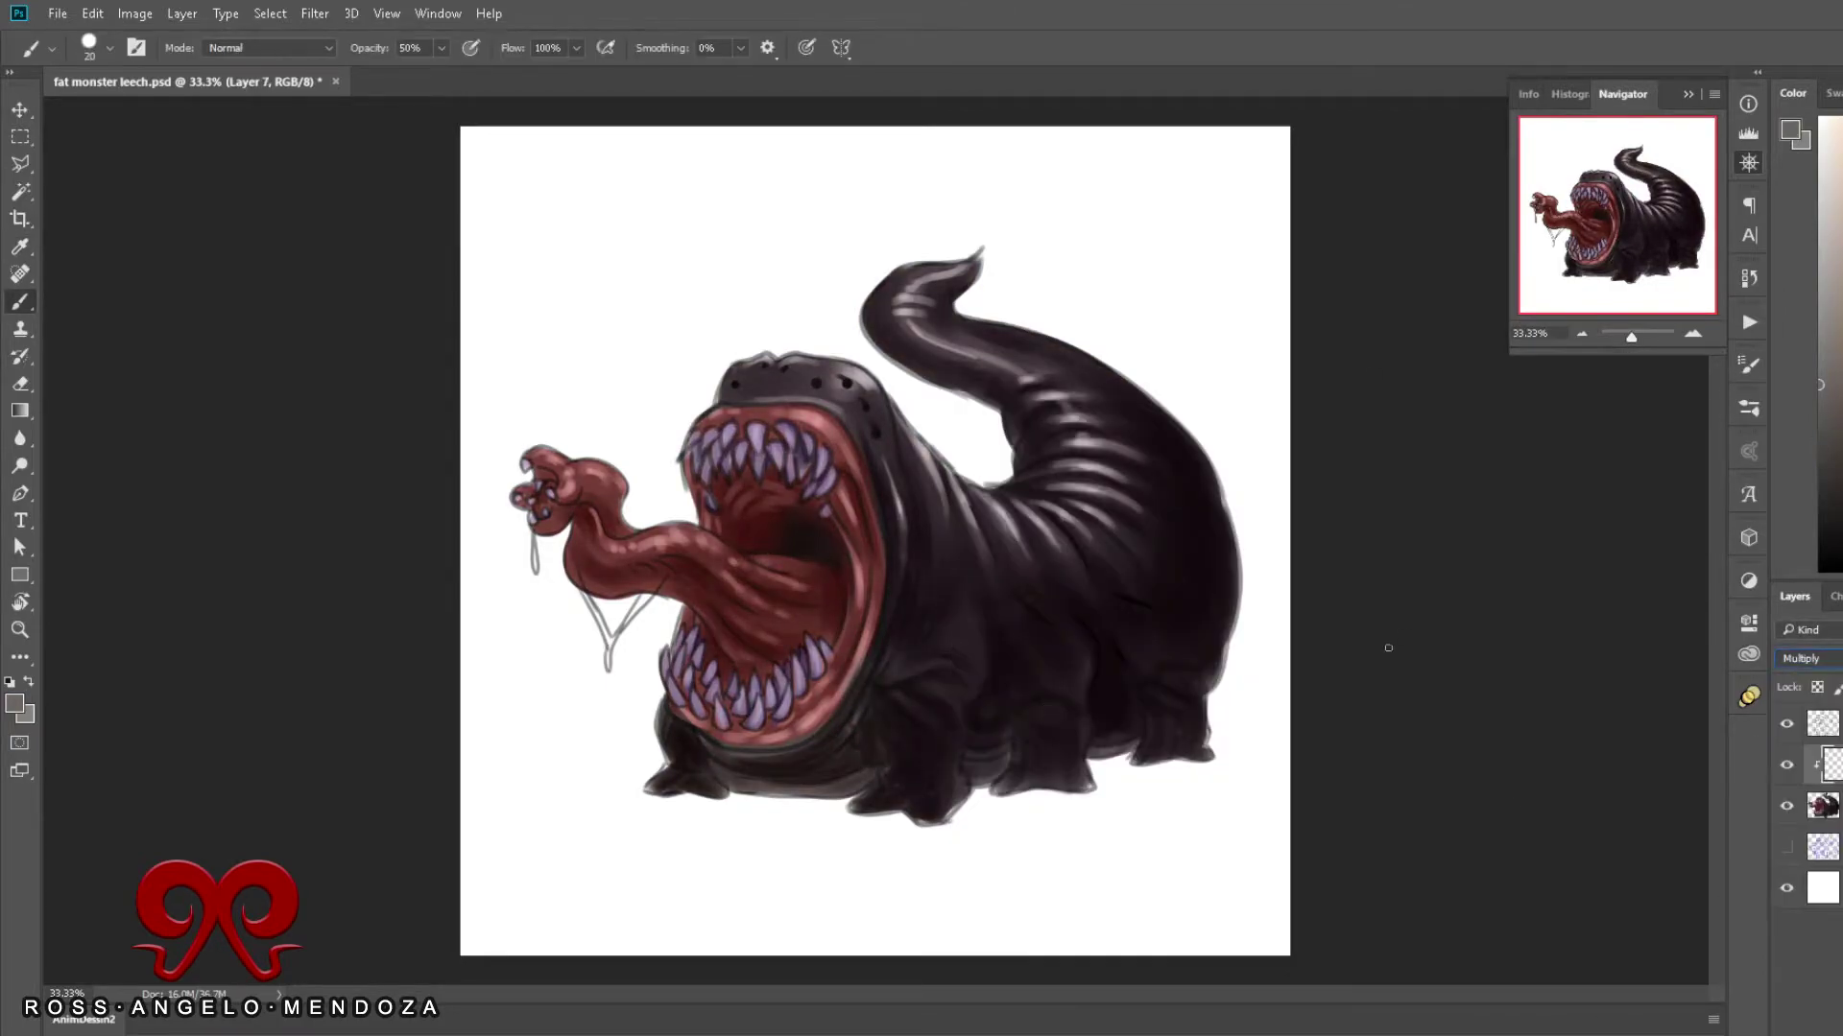
{"action": "key", "text": "bracketright"}
{"action": "key", "text": "bracketright"}
{"action": "key", "text": "bracketright"}
{"action": "key", "text": "ctrl+bracketright"}
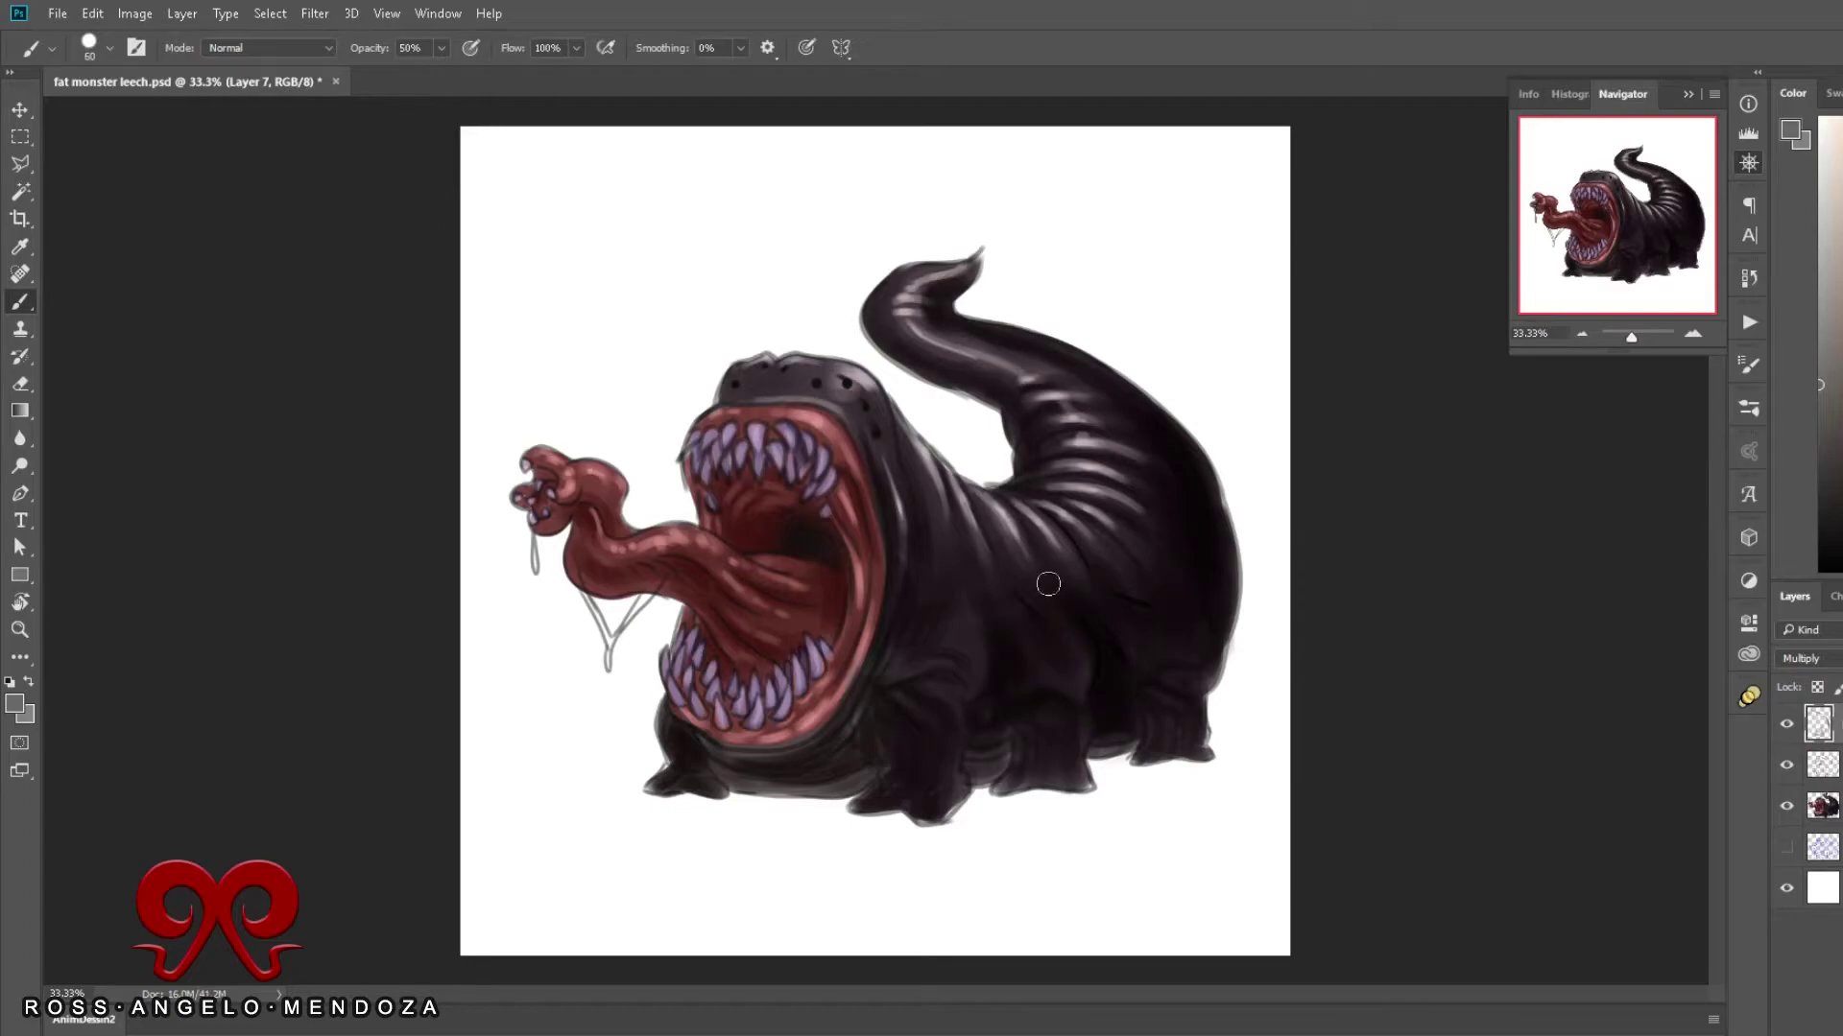
{"action": "key", "text": "bracketright"}
{"action": "key", "text": "bracketright"}
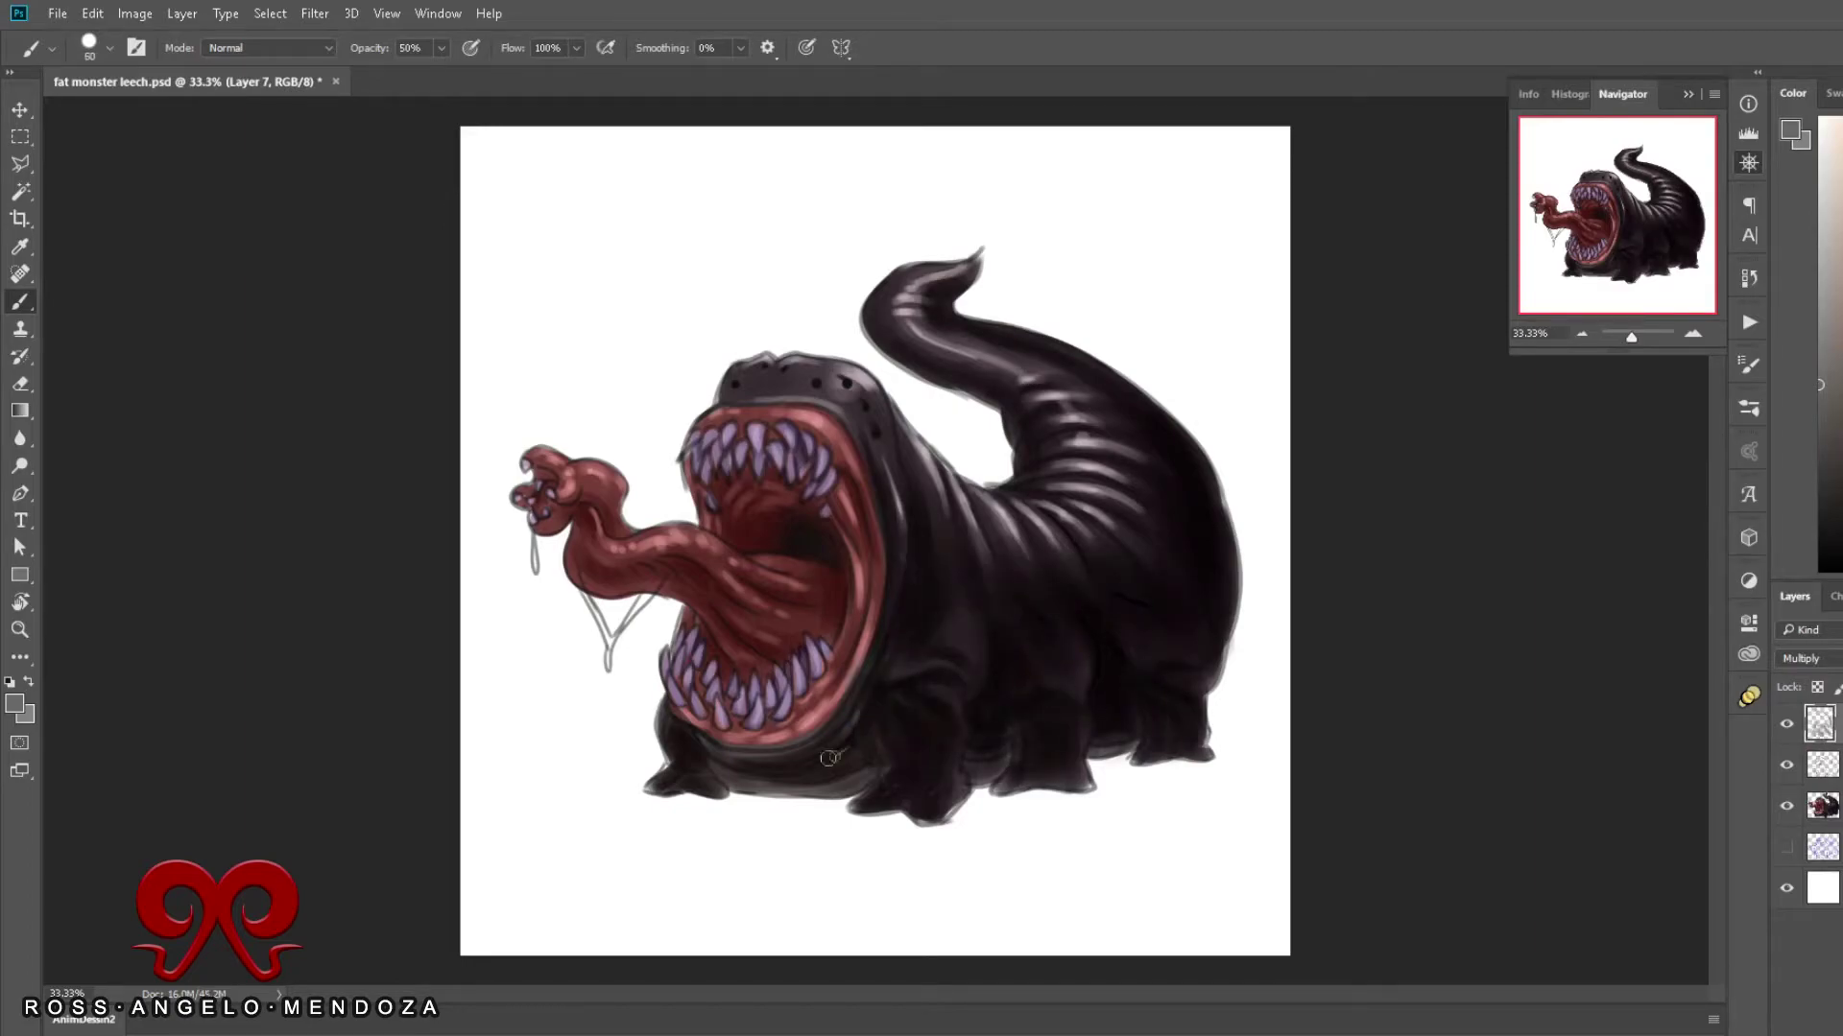
Step: On a new layer, paint light beige highlights on the upper and lower teeth
{"action": "key", "text": "bracketleft"}
{"action": "key", "text": "bracketleft"}
{"action": "key", "text": "bracketleft"}
{"action": "key", "text": "ctrl+shift+alt+n"}
{"action": "key", "text": "bracketleft"}
{"action": "left_click_drag", "start_coordinate": [832, 473], "coordinate": [712, 450]}
{"action": "key", "text": "bracketright"}
{"action": "mouse_move", "coordinate": [780, 710]}
{"action": "left_mouse_down"}
{"action": "mouse_move", "coordinate": [809, 670]}
{"action": "mouse_move", "coordinate": [689, 646]}
{"action": "left_mouse_up"}
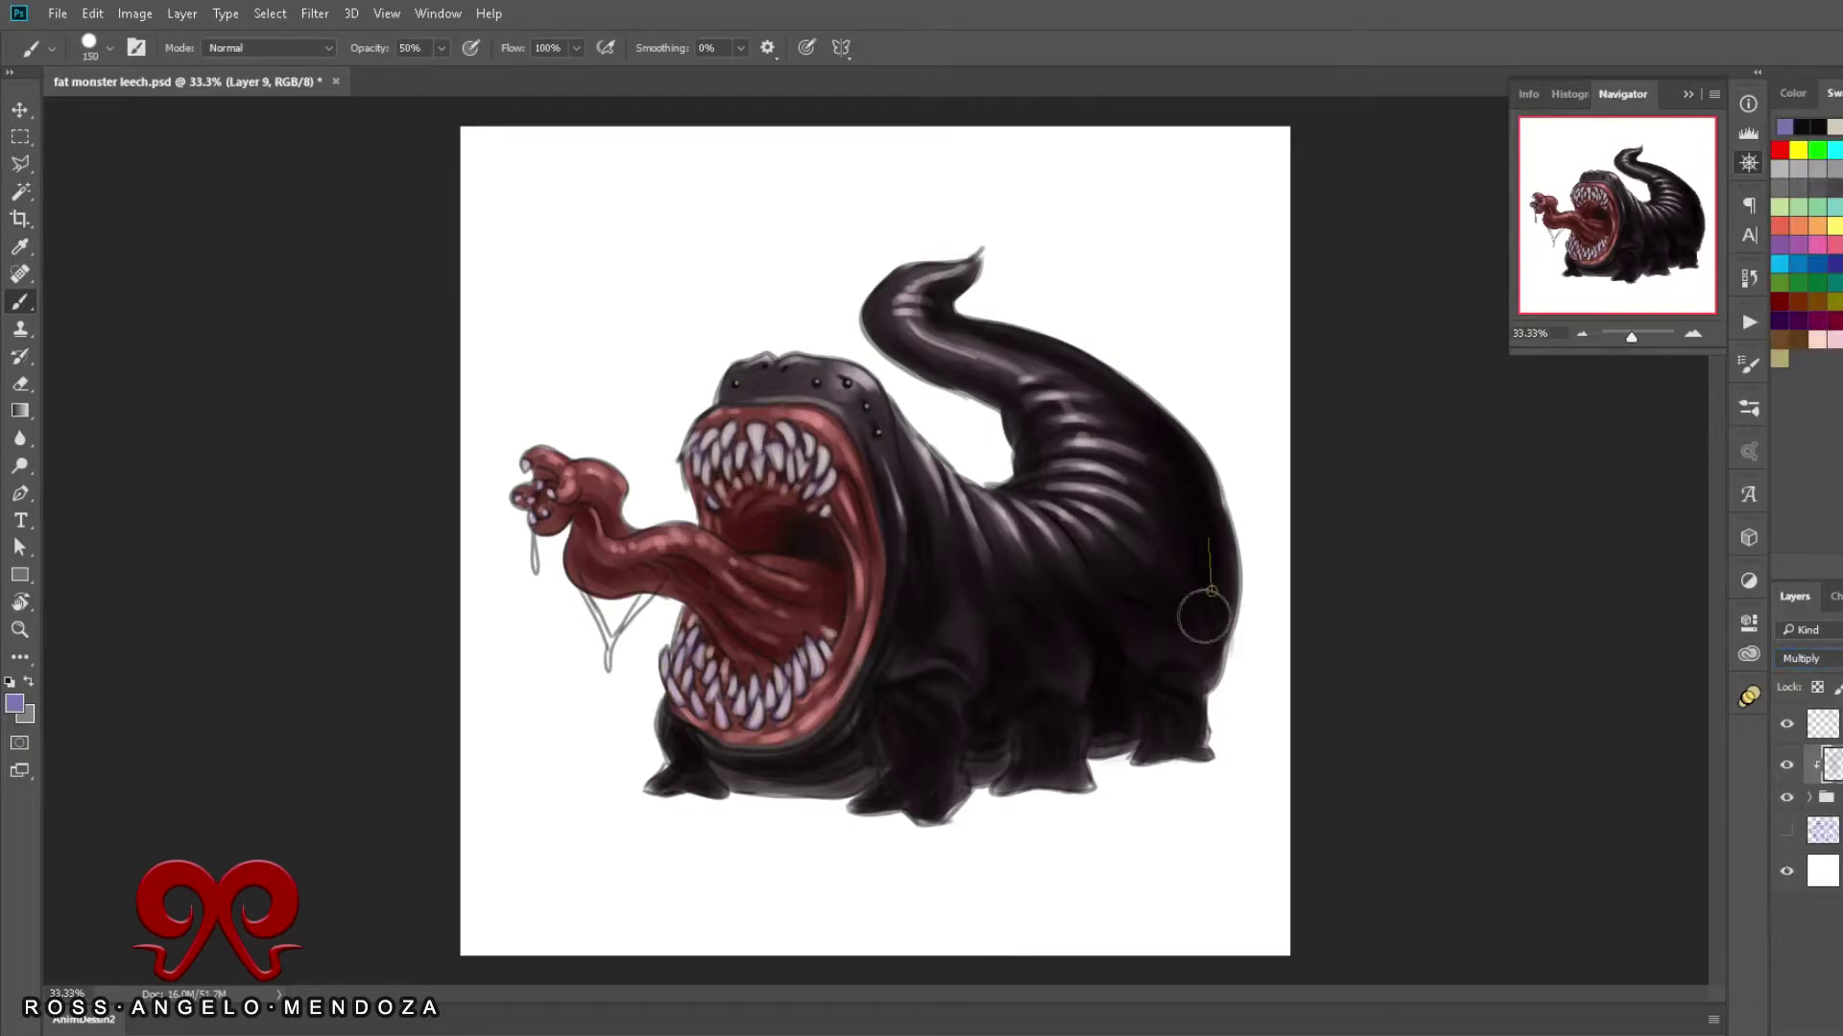
Step: Tint the upper and lower teeth purple with a 60 px brush
{"action": "key", "text": "bracketleft"}
{"action": "key", "text": "bracketleft"}
{"action": "key", "text": "bracketleft"}
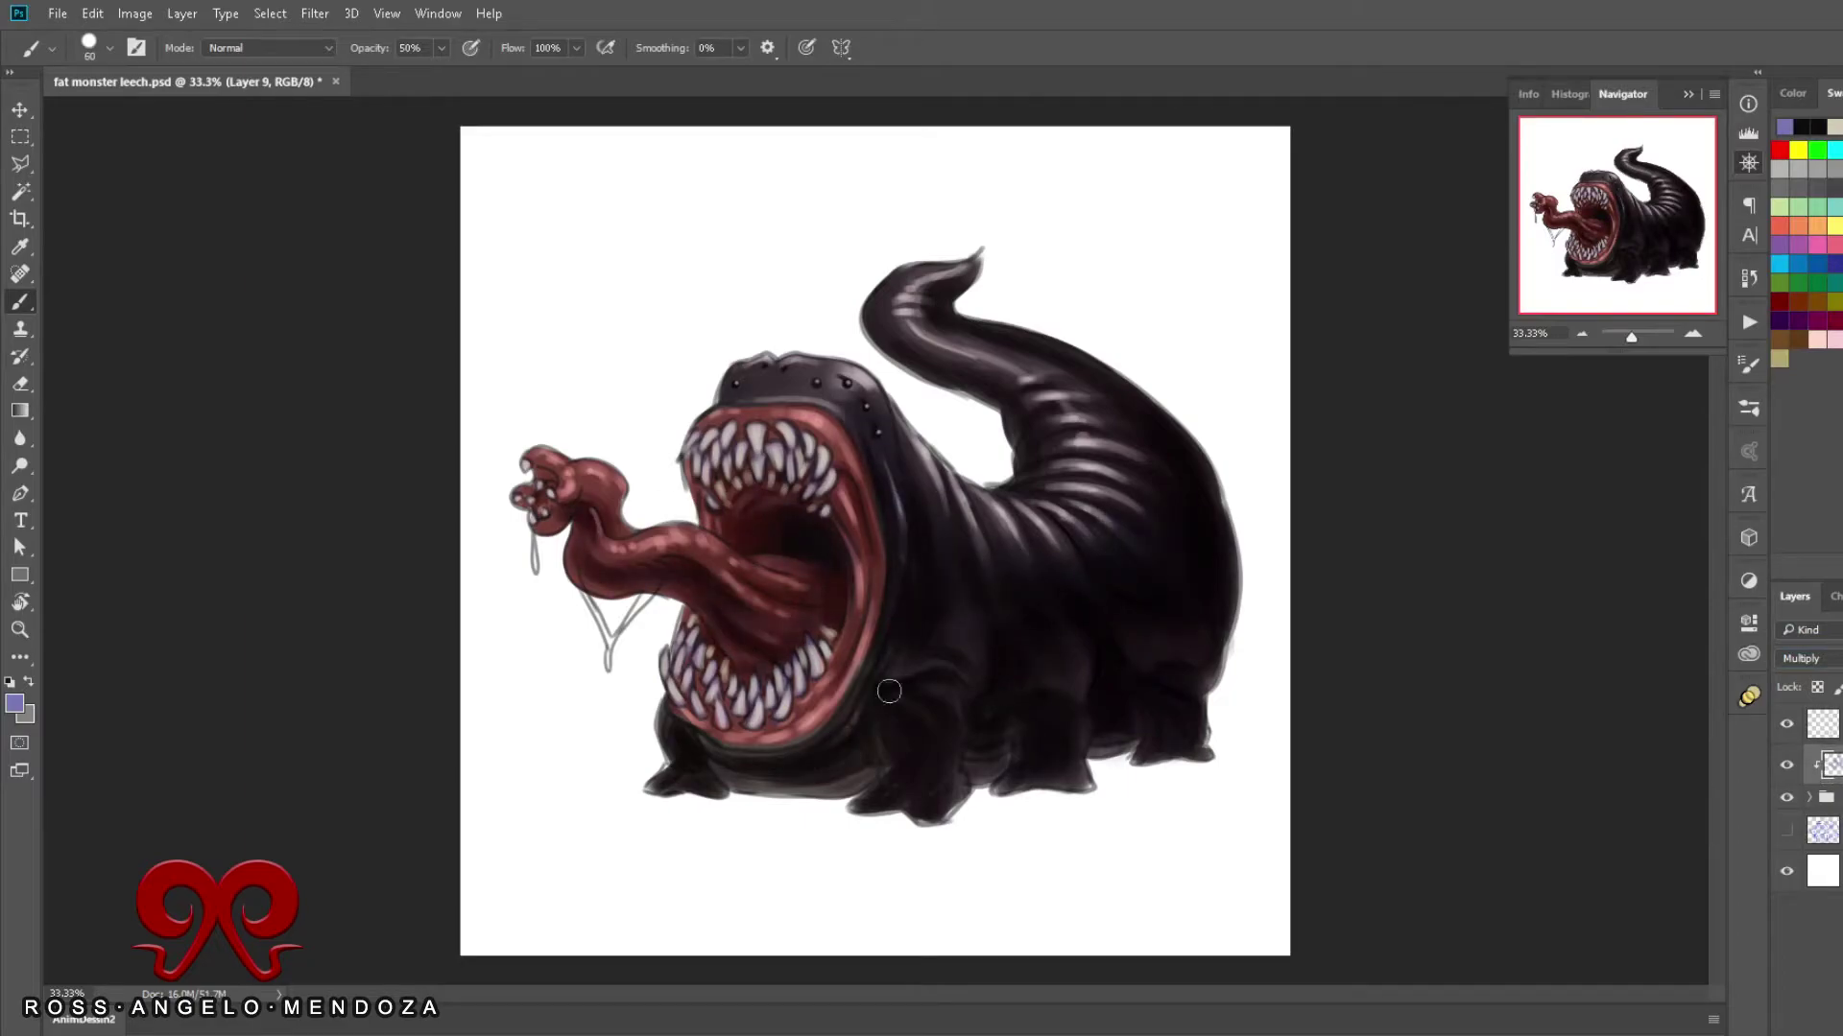
{"action": "left_click_drag", "start_coordinate": [835, 538], "coordinate": [811, 461]}
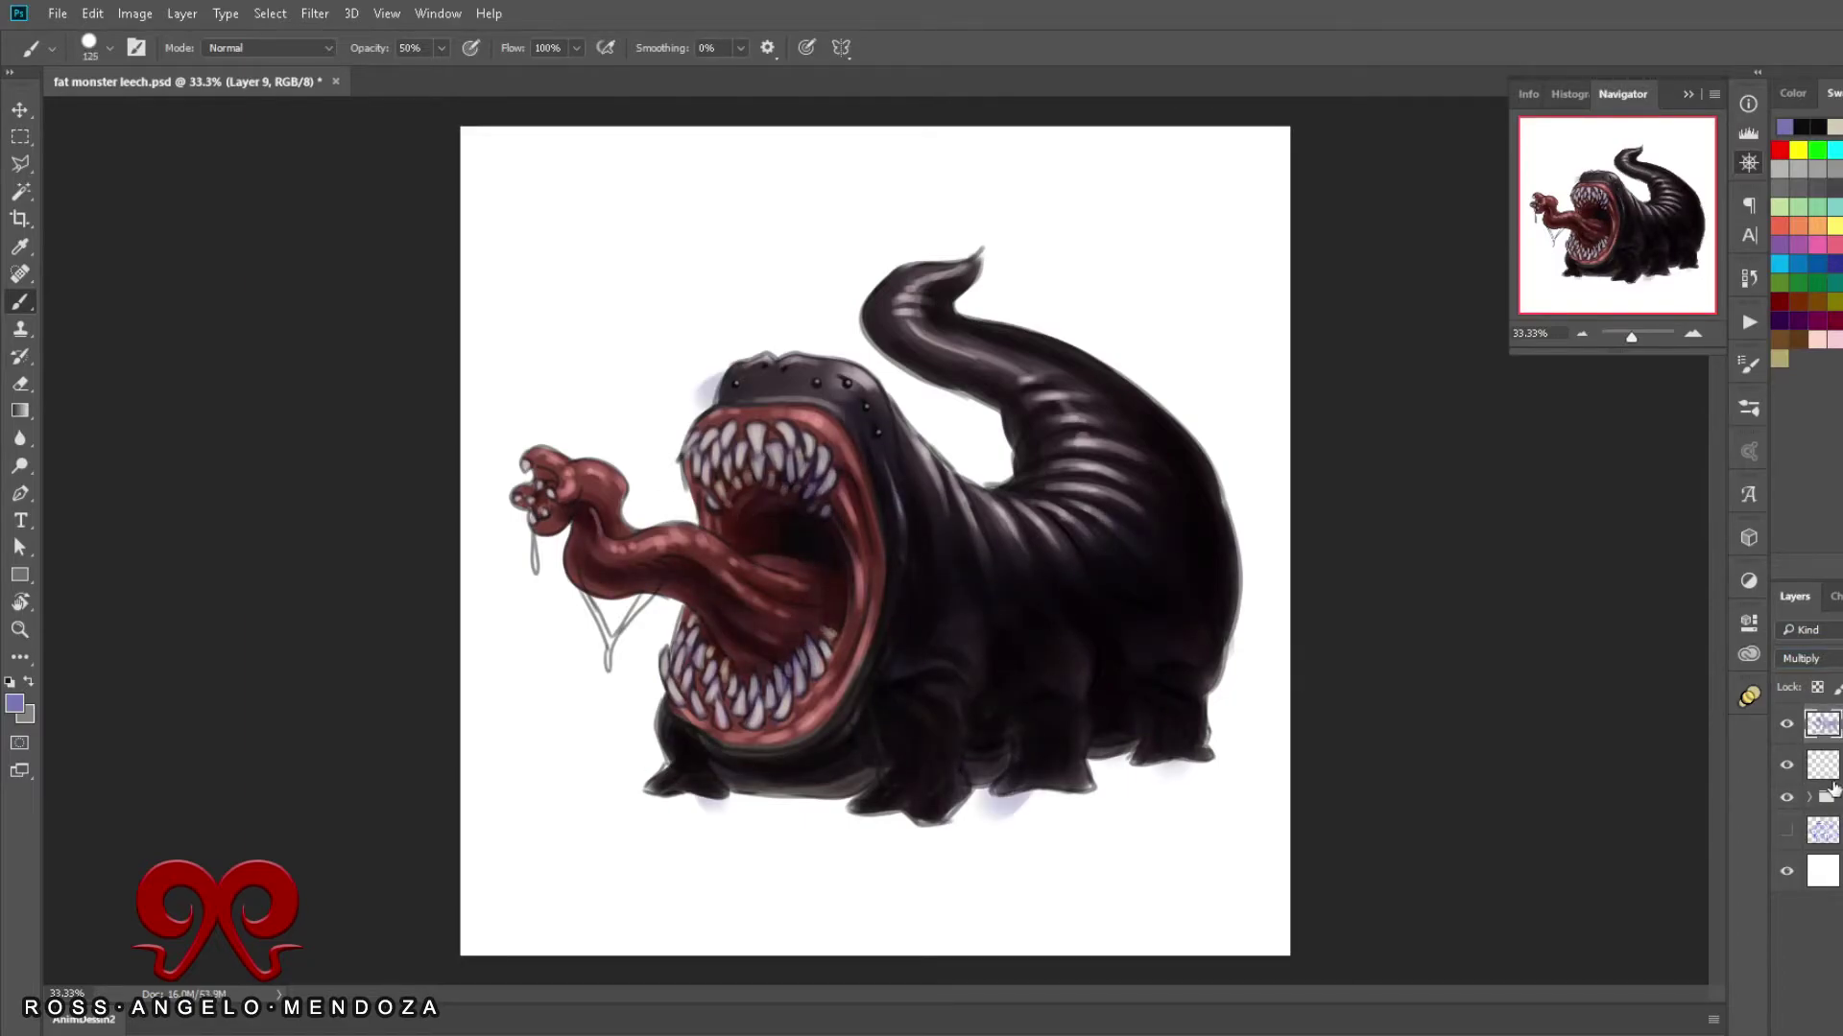
{"action": "key", "text": "bracketright"}
{"action": "key", "text": "bracketright"}
{"action": "left_click_drag", "start_coordinate": [758, 690], "coordinate": [691, 639]}
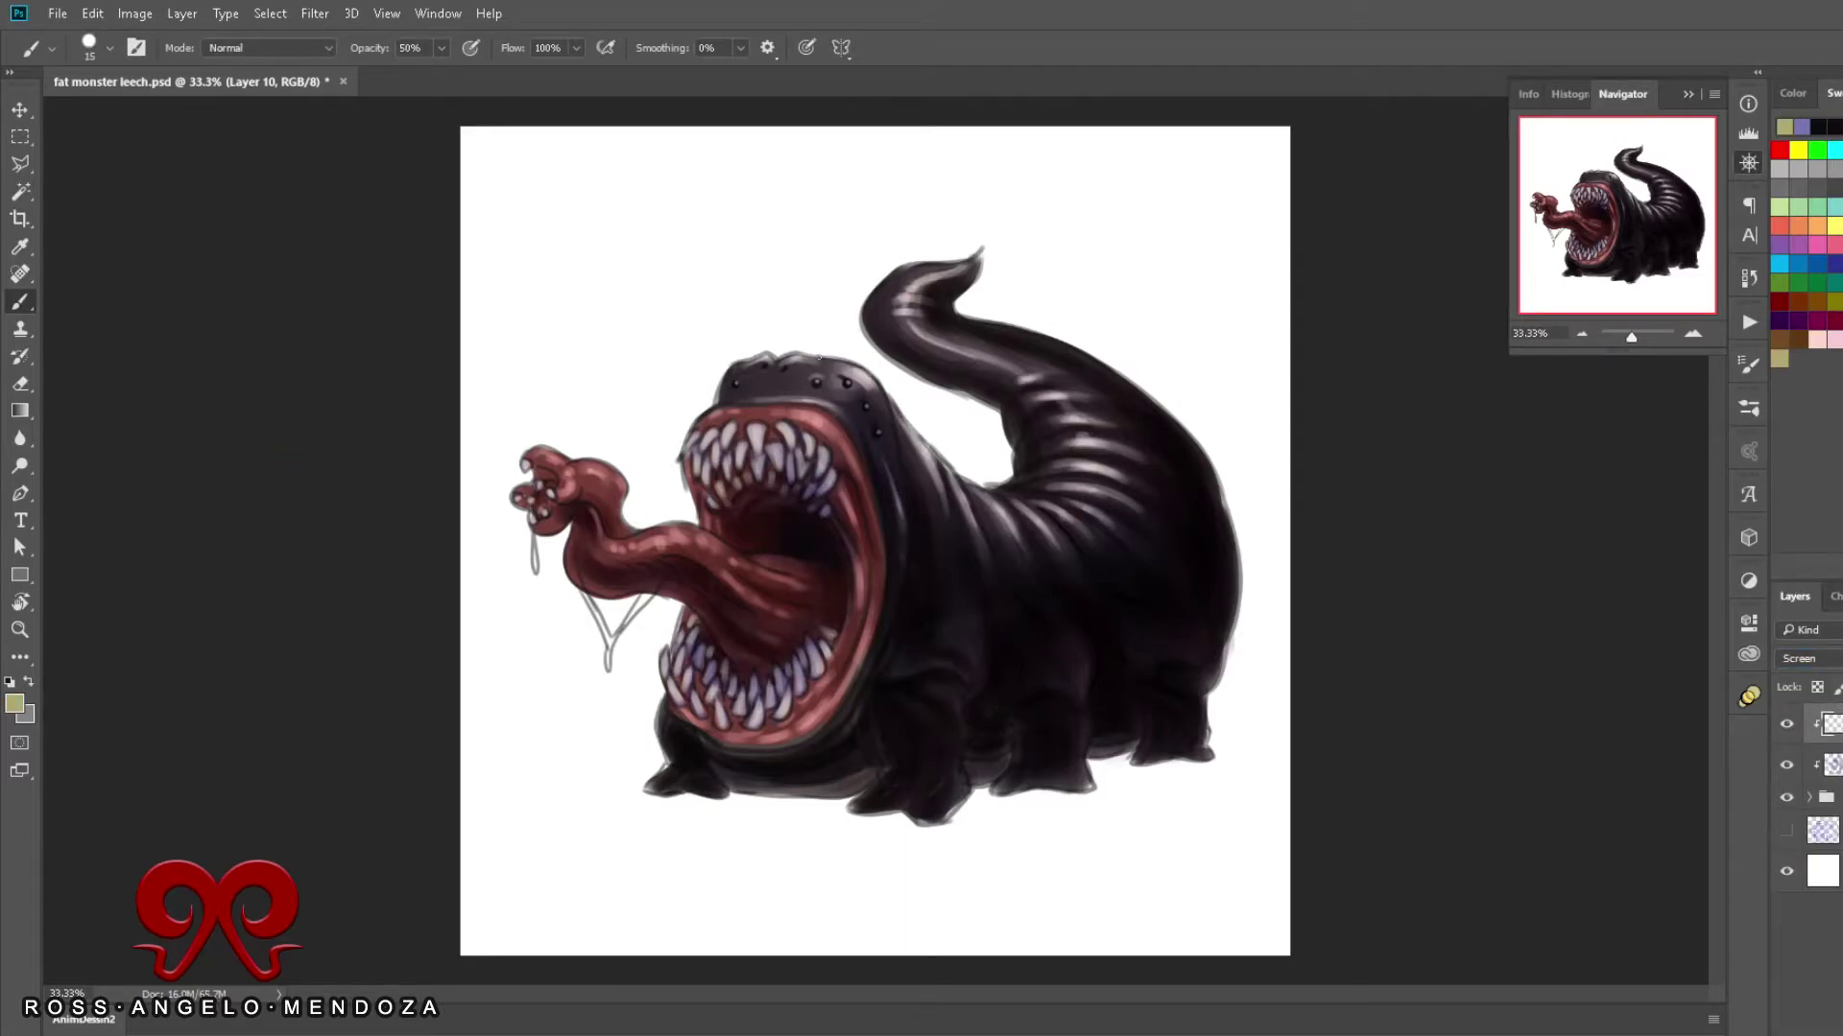
Step: Dab a faint light spot on the body and paint a light rim along the back
{"action": "key", "text": "bracketright"}
{"action": "key", "text": "bracketright"}
{"action": "left_click", "coordinate": [1076, 643]}
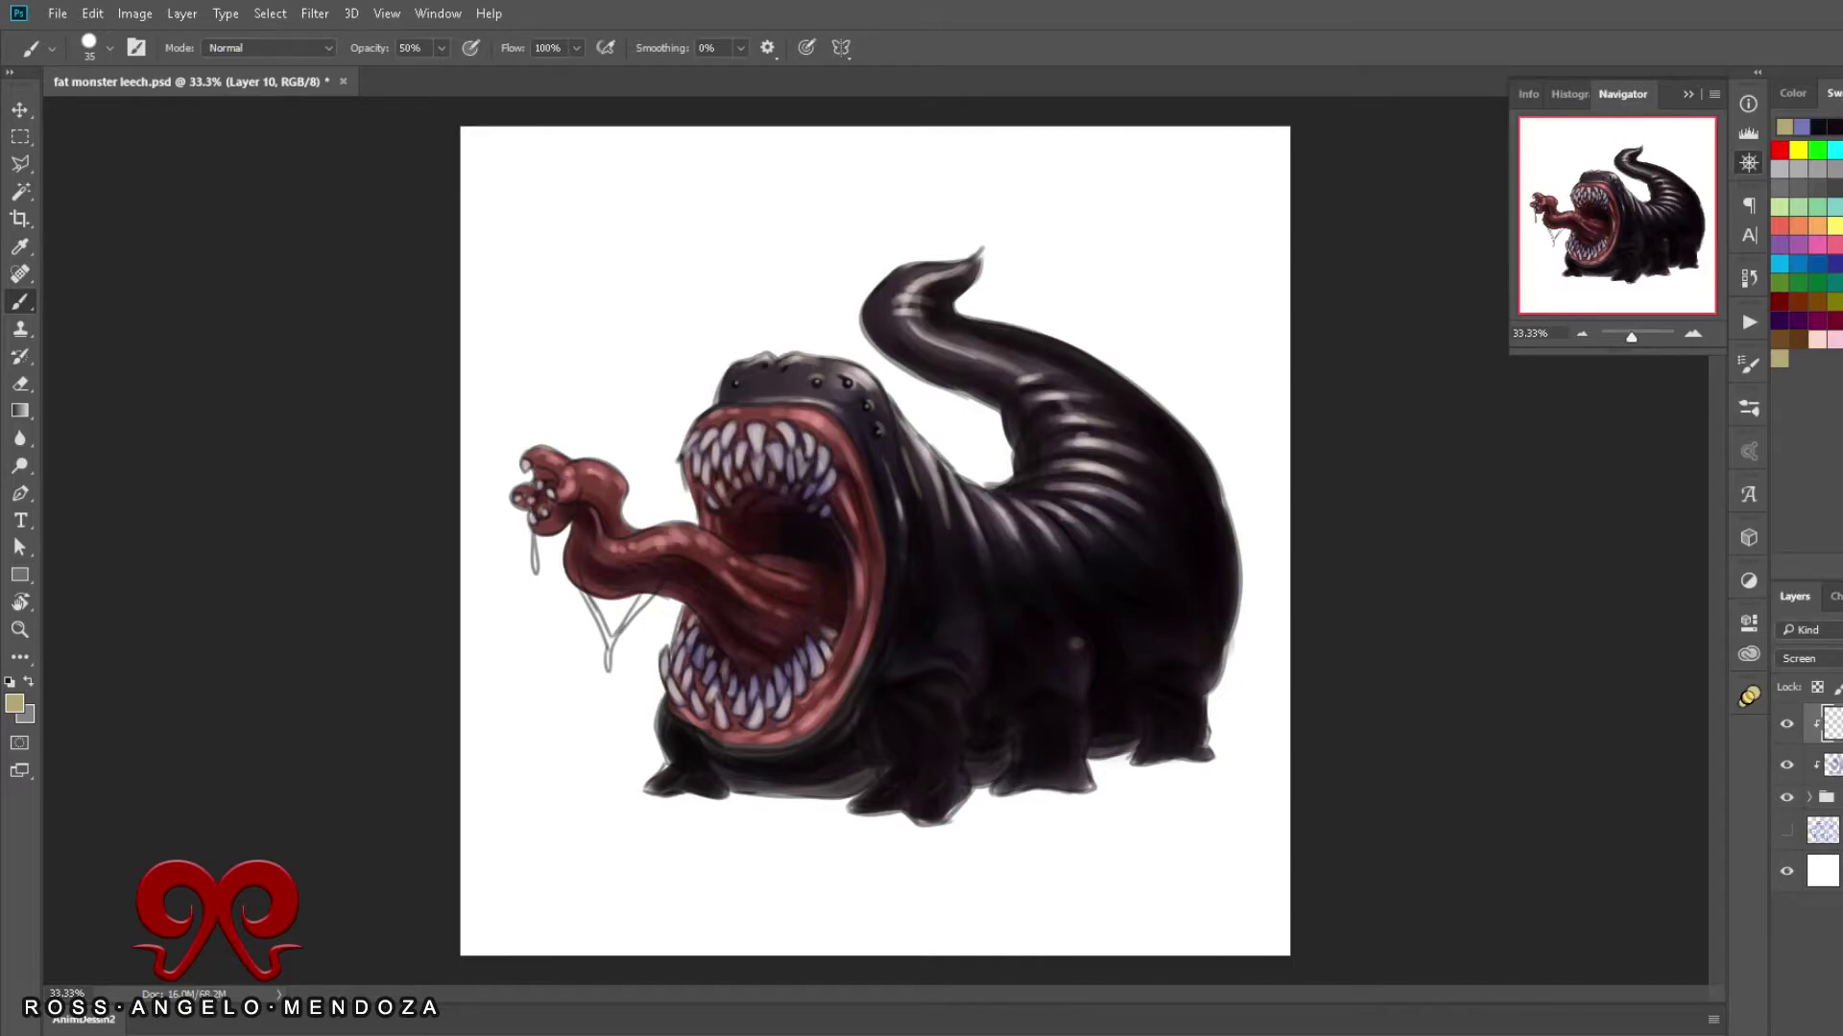
{"action": "key", "text": "bracketleft"}
{"action": "key", "text": "bracketleft"}
{"action": "key", "text": "bracketleft"}
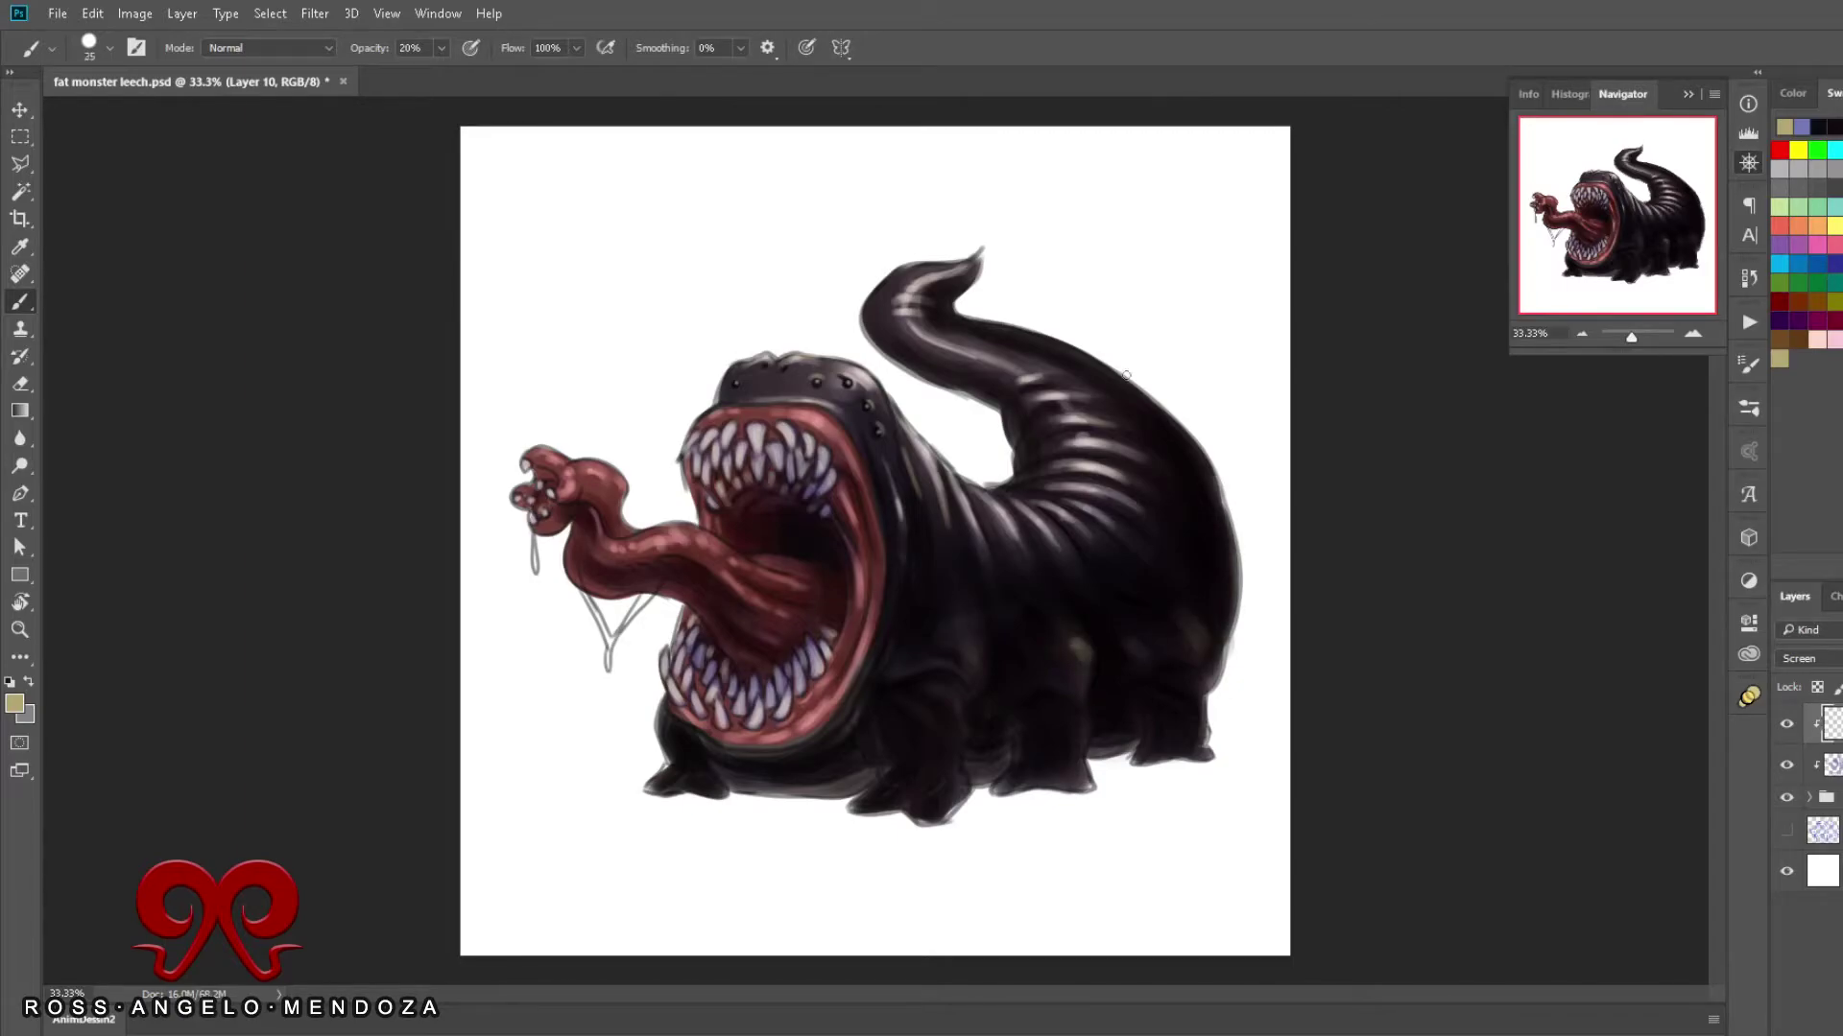
{"action": "left_click_drag", "start_coordinate": [1214, 478], "coordinate": [960, 317]}
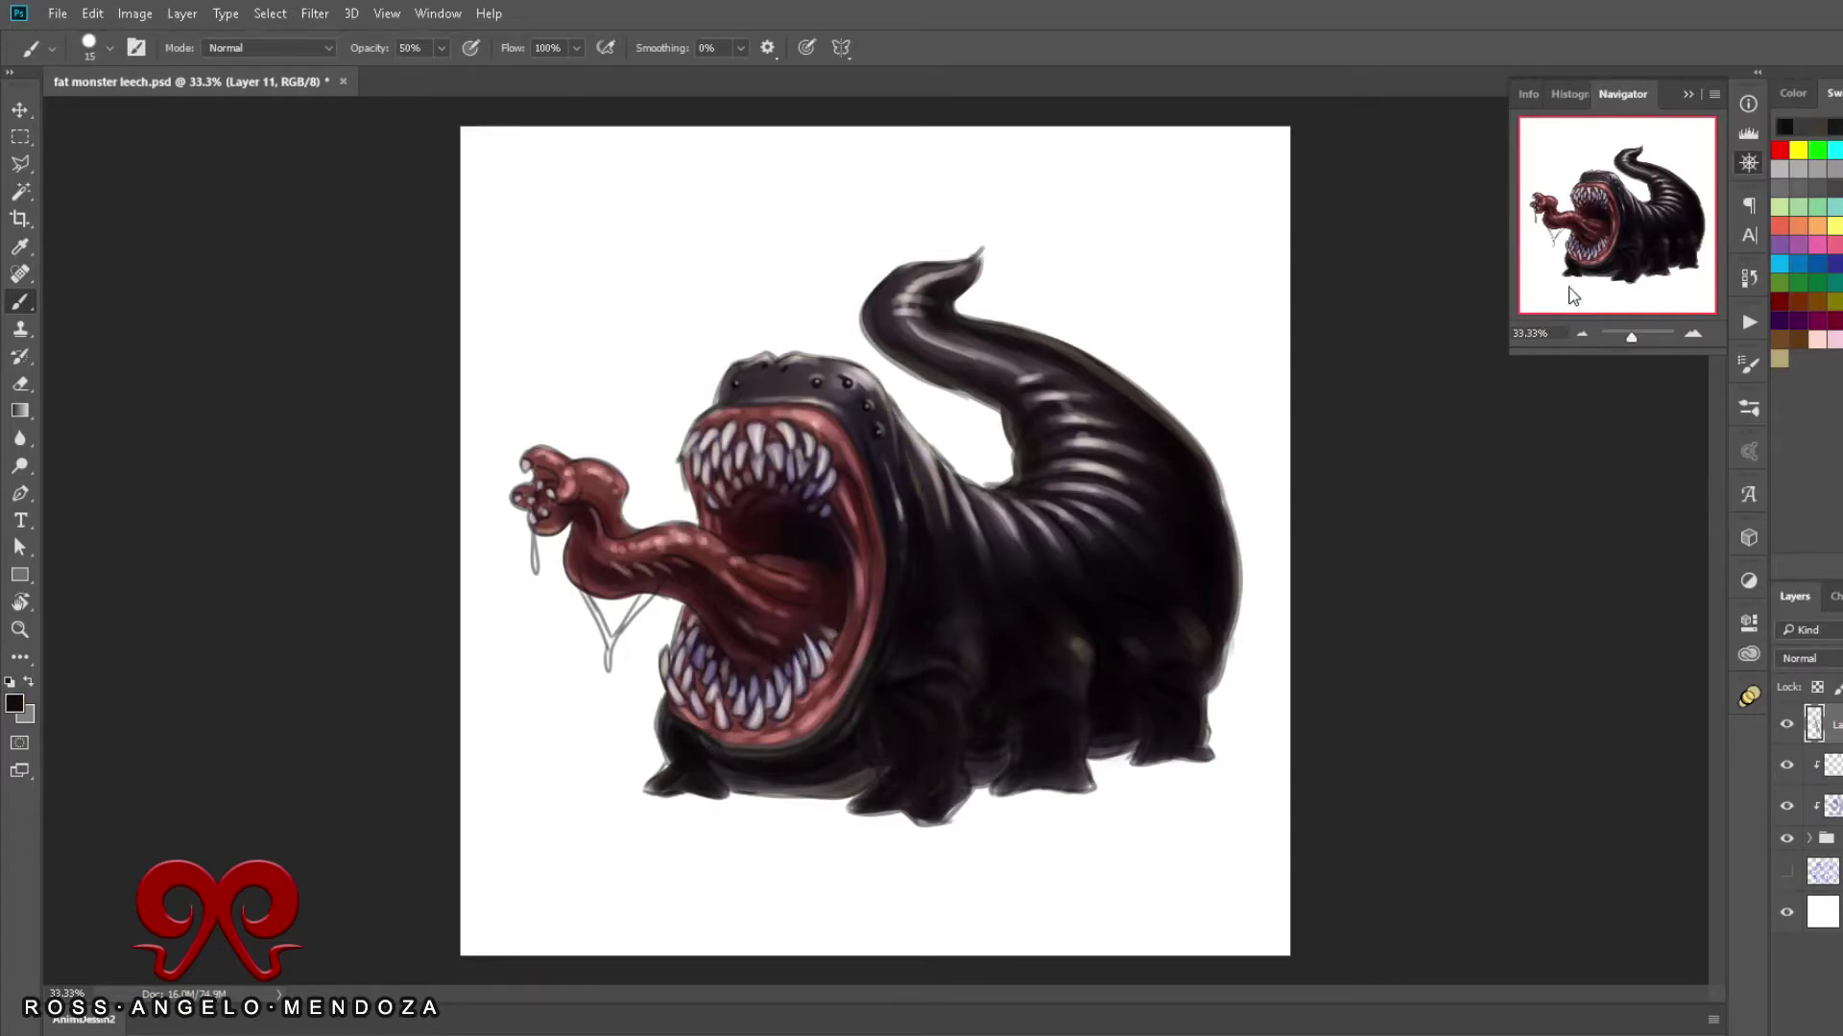
{"action": "left_click_drag", "start_coordinate": [935, 599], "coordinate": [919, 640]}
Step: At 50% zoom, darken the lower legs and feet with a 30 px dark grey brush
{"action": "key", "text": "bracketleft"}
{"action": "left_click", "coordinate": [1080, 697], "text": "alt"}
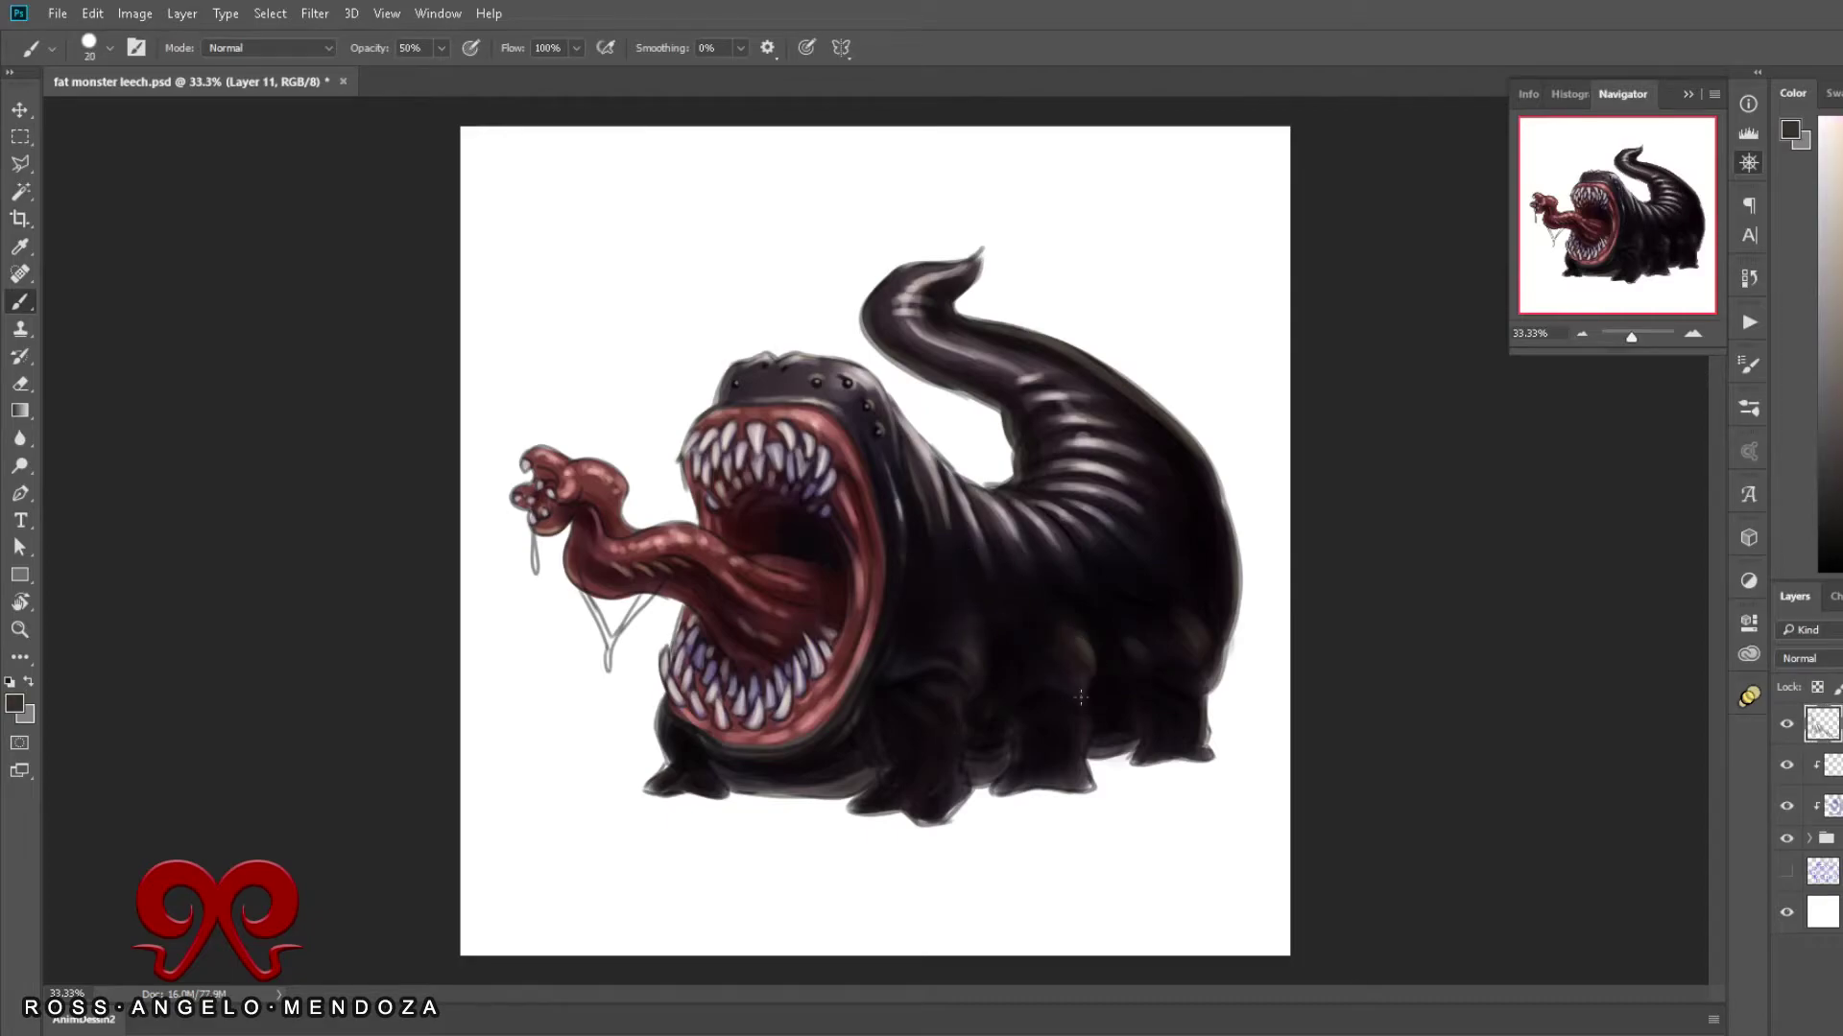
{"action": "key", "text": "ctrl+plus"}
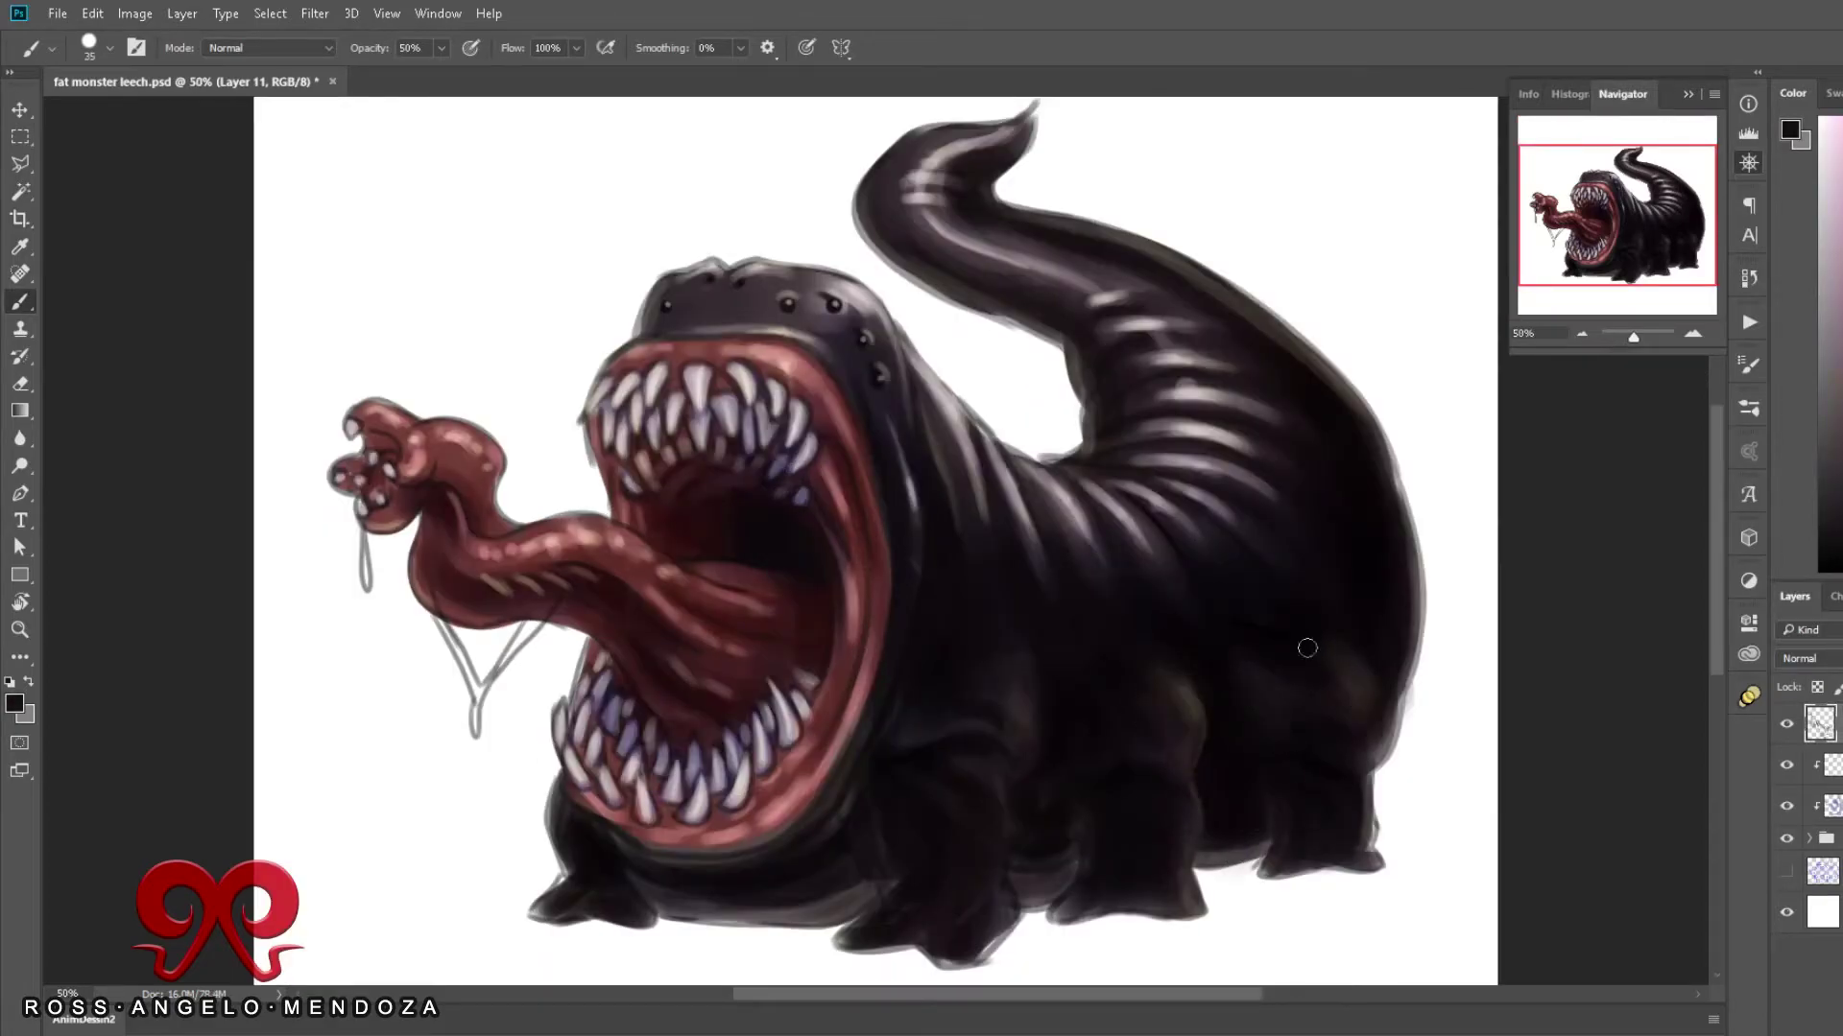
{"action": "key", "text": "bracketleft"}
{"action": "key", "text": "bracketleft"}
{"action": "key", "text": "bracketleft"}
{"action": "key", "text": "x"}
{"action": "key", "text": "bracketleft"}
{"action": "left_click_drag", "start_coordinate": [1008, 767], "coordinate": [1008, 864]}
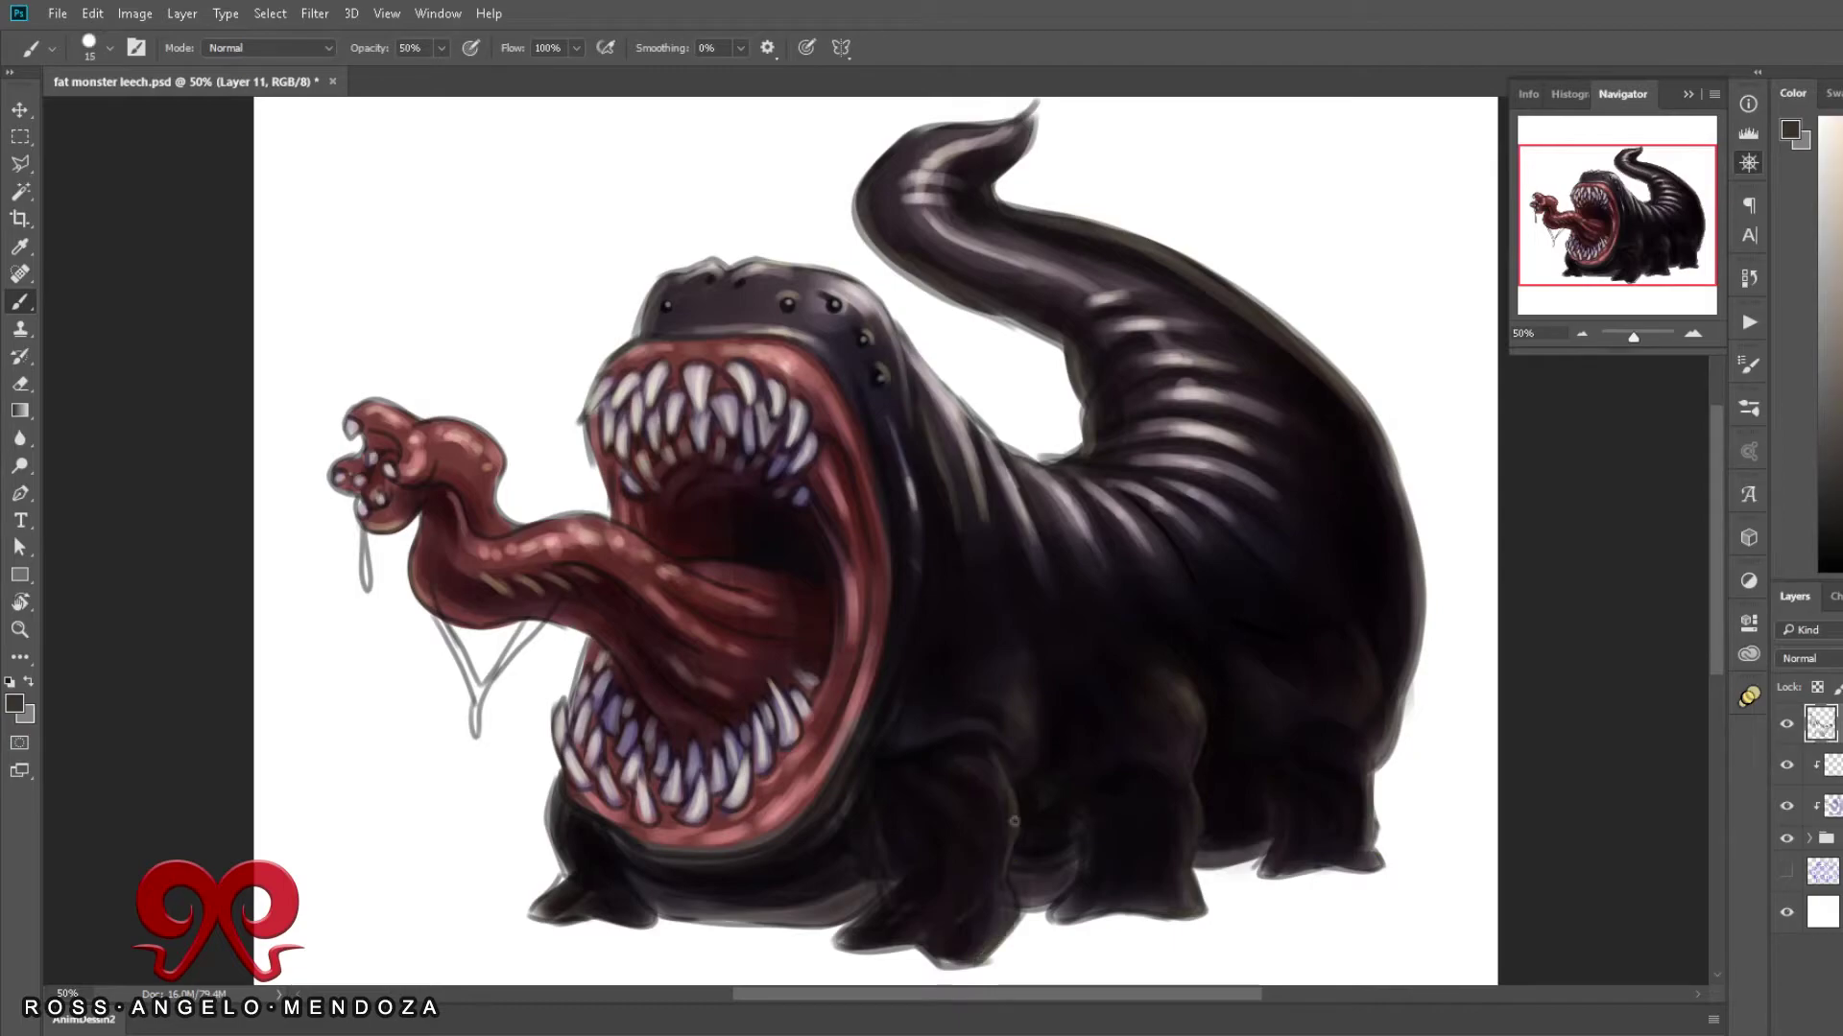
{"action": "left_click_drag", "start_coordinate": [897, 879], "coordinate": [1065, 923]}
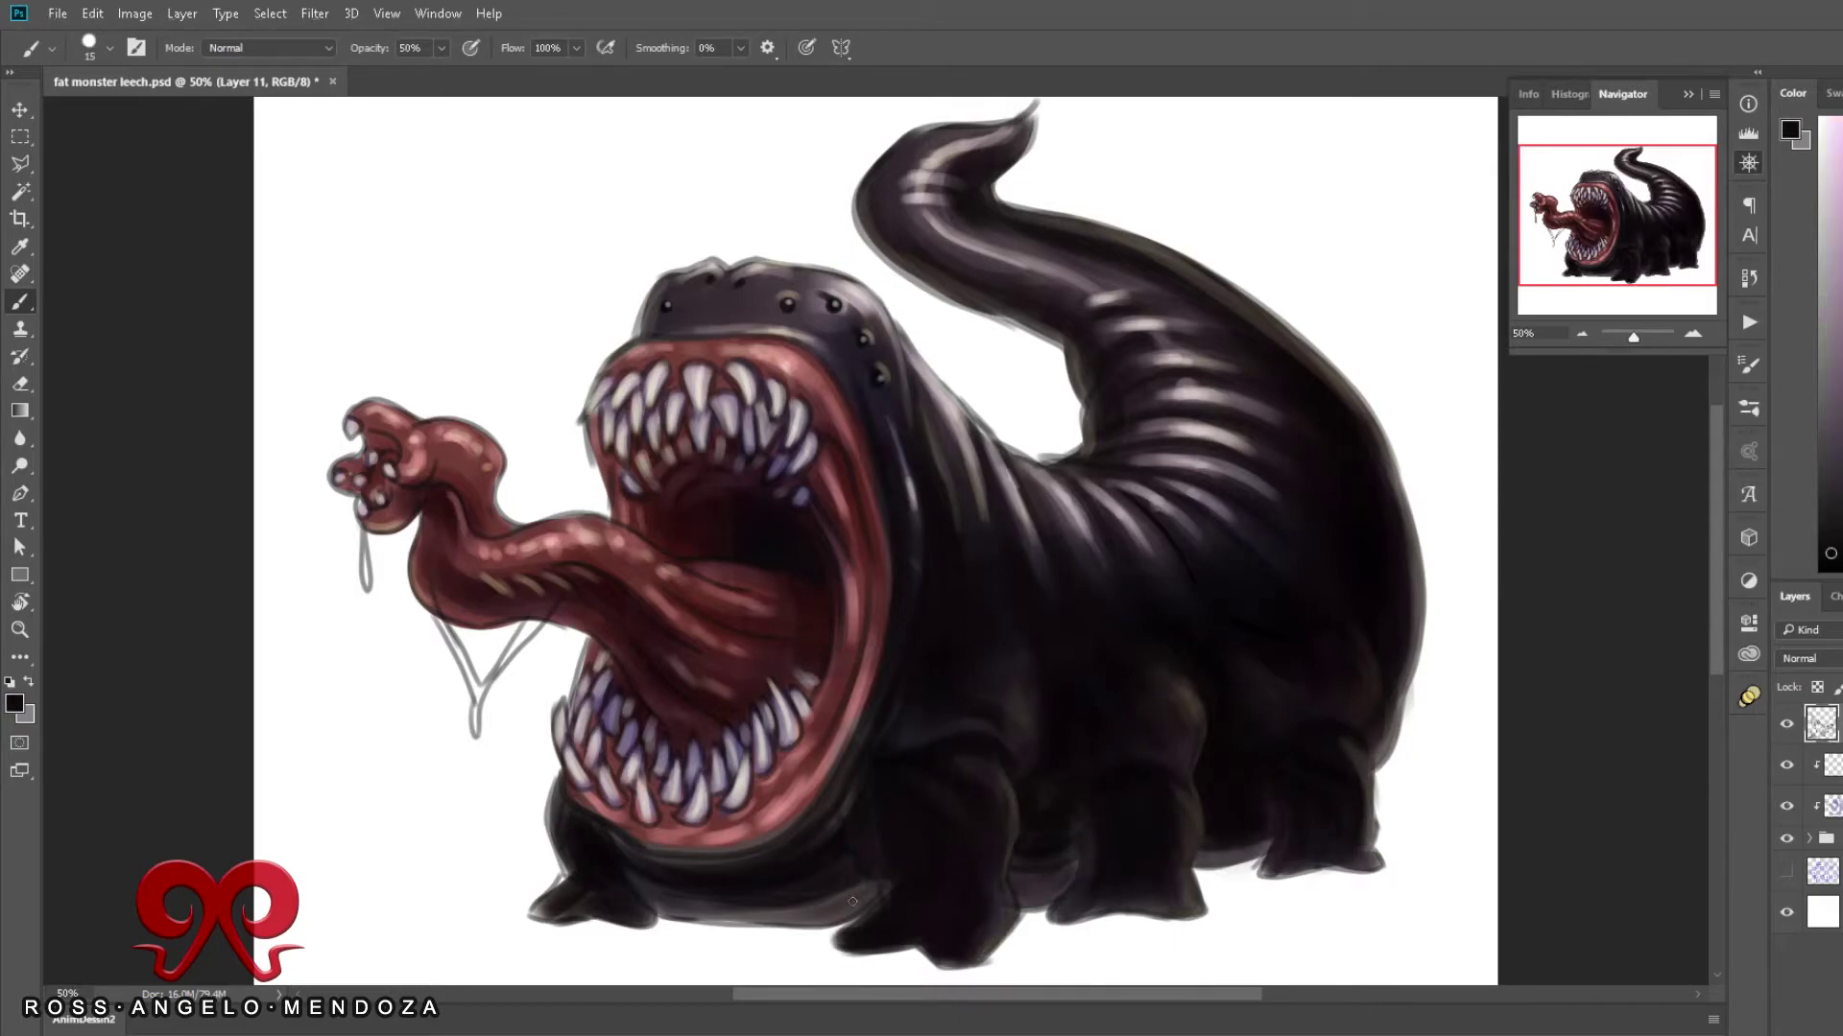
Step: Lighten the drool strands using sampled light greys and tongue pink
{"action": "key", "text": "bracketleft"}
{"action": "left_click", "coordinate": [789, 318], "text": "alt"}
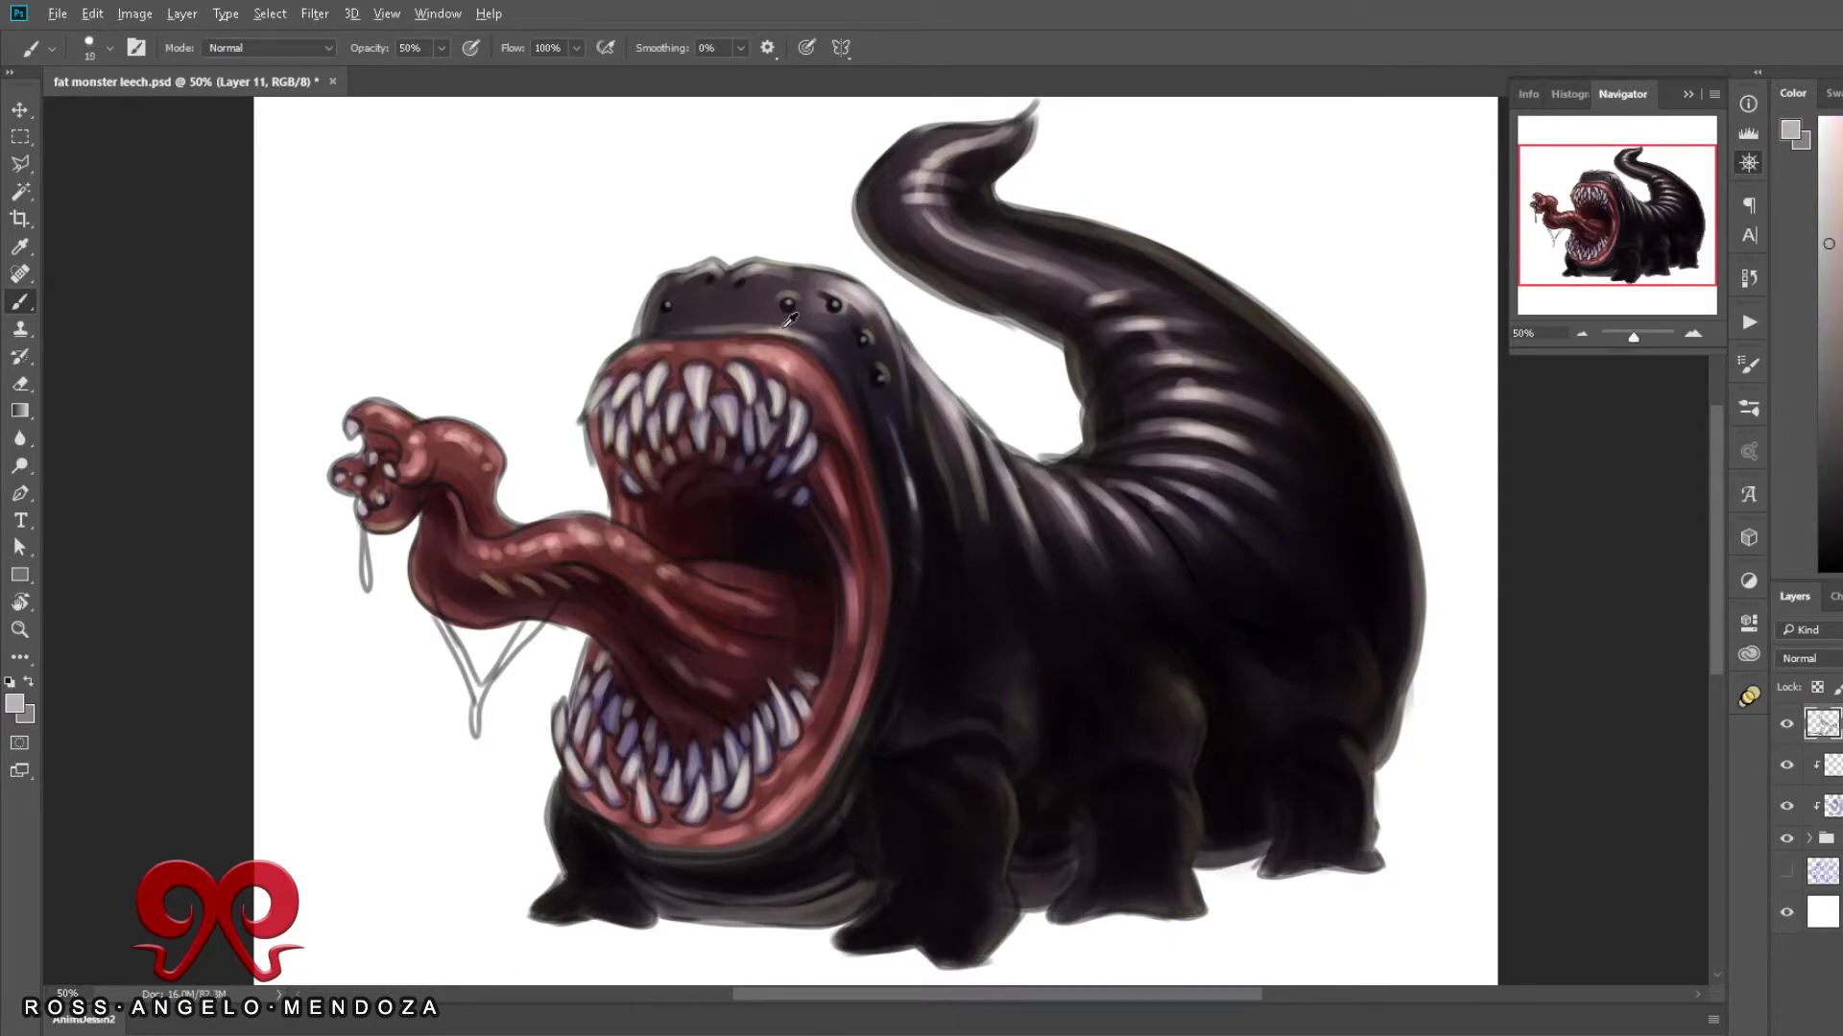
{"action": "key", "text": "bracketleft"}
{"action": "key", "text": "ctrl+minus"}
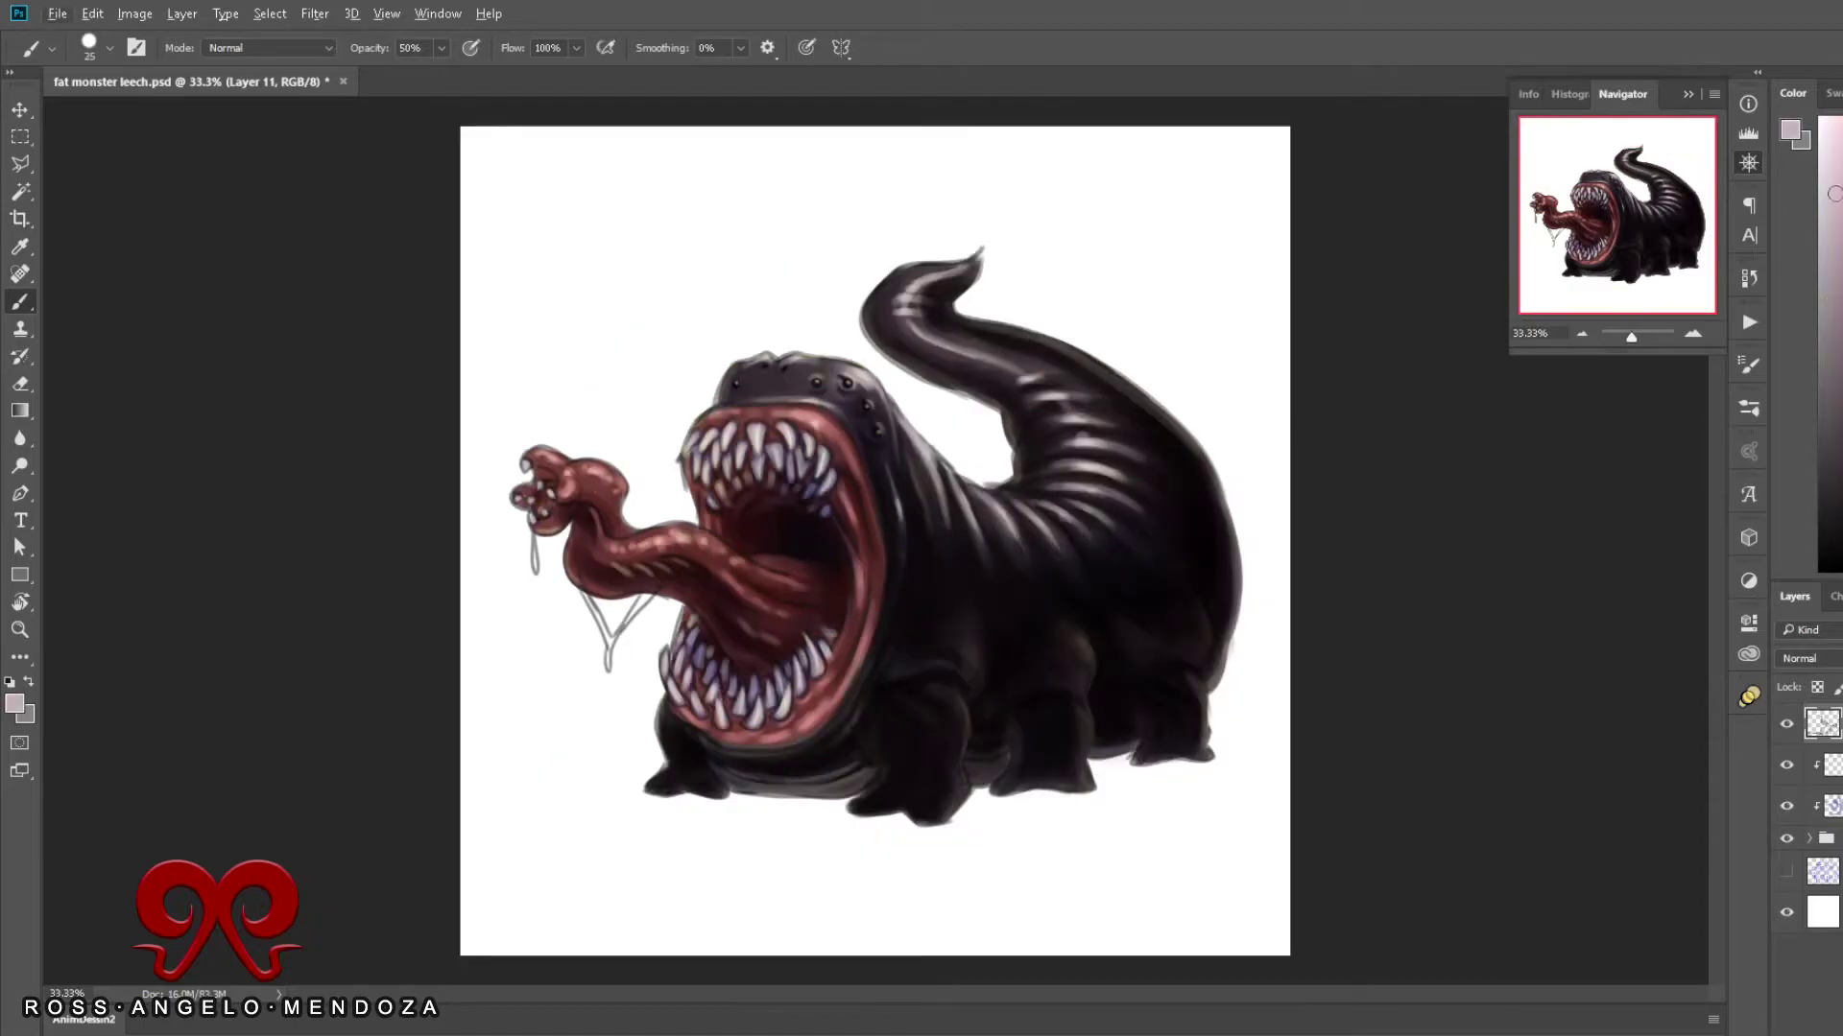
{"action": "key", "text": "bracketleft"}
{"action": "left_click", "coordinate": [636, 610], "text": "alt"}
{"action": "key", "text": "bracketleft"}
{"action": "left_click", "coordinate": [572, 597], "text": "alt"}
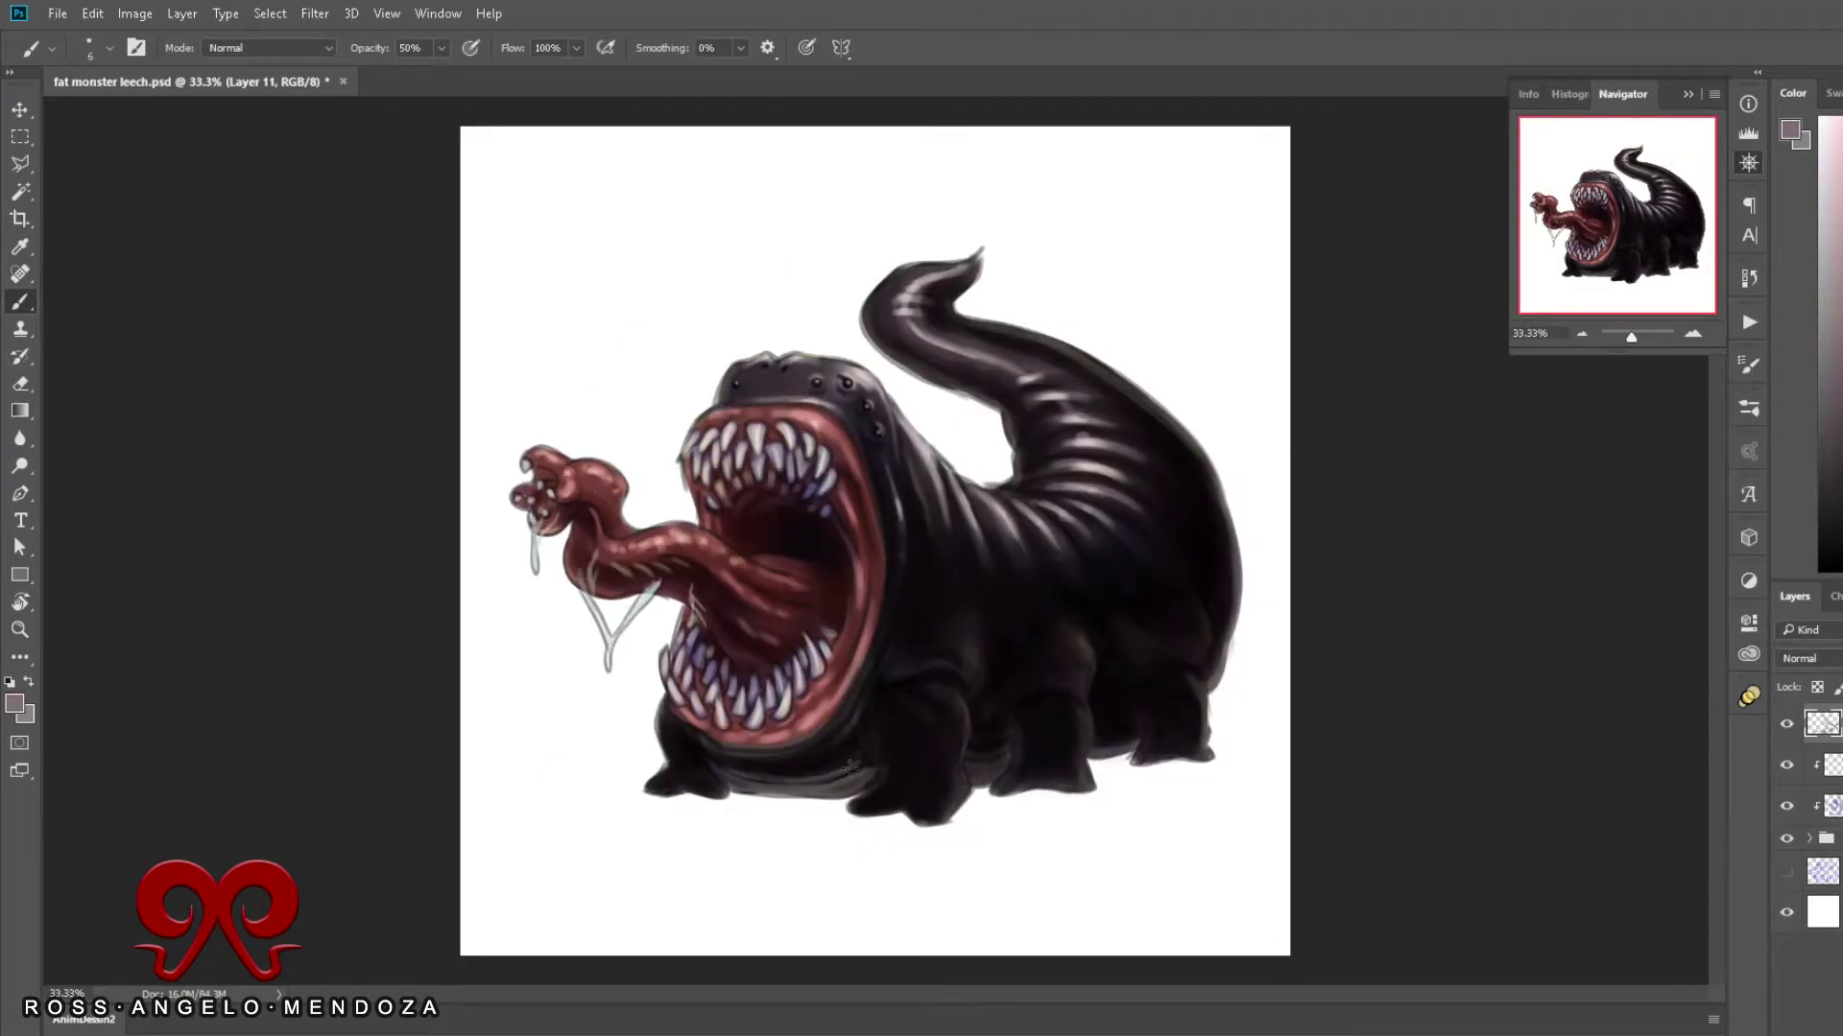
{"action": "key", "text": "ctrl+plus"}
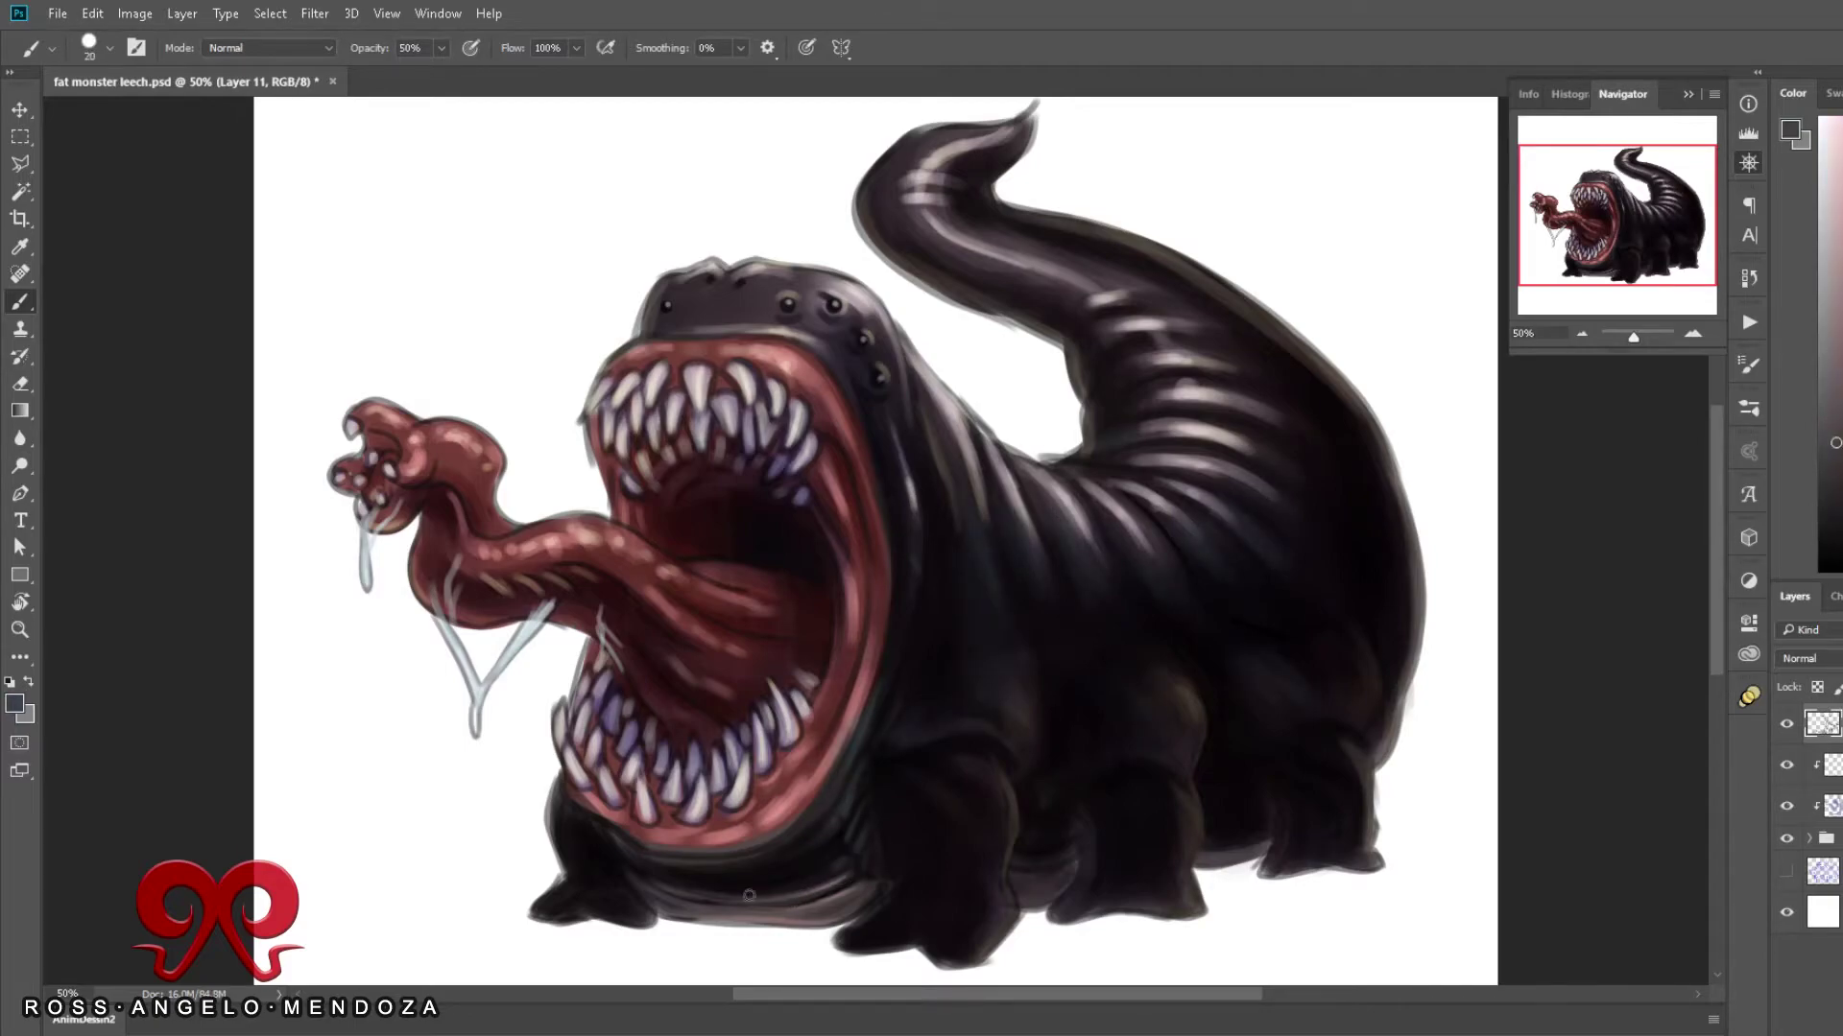
Step: Repaint the jaw, gums and throat with sampled dark reds, pinks and near-black
{"action": "left_click", "coordinate": [638, 811], "text": "alt"}
{"action": "key", "text": "bracketleft"}
{"action": "key", "text": "bracketleft"}
{"action": "key", "text": "bracketleft"}
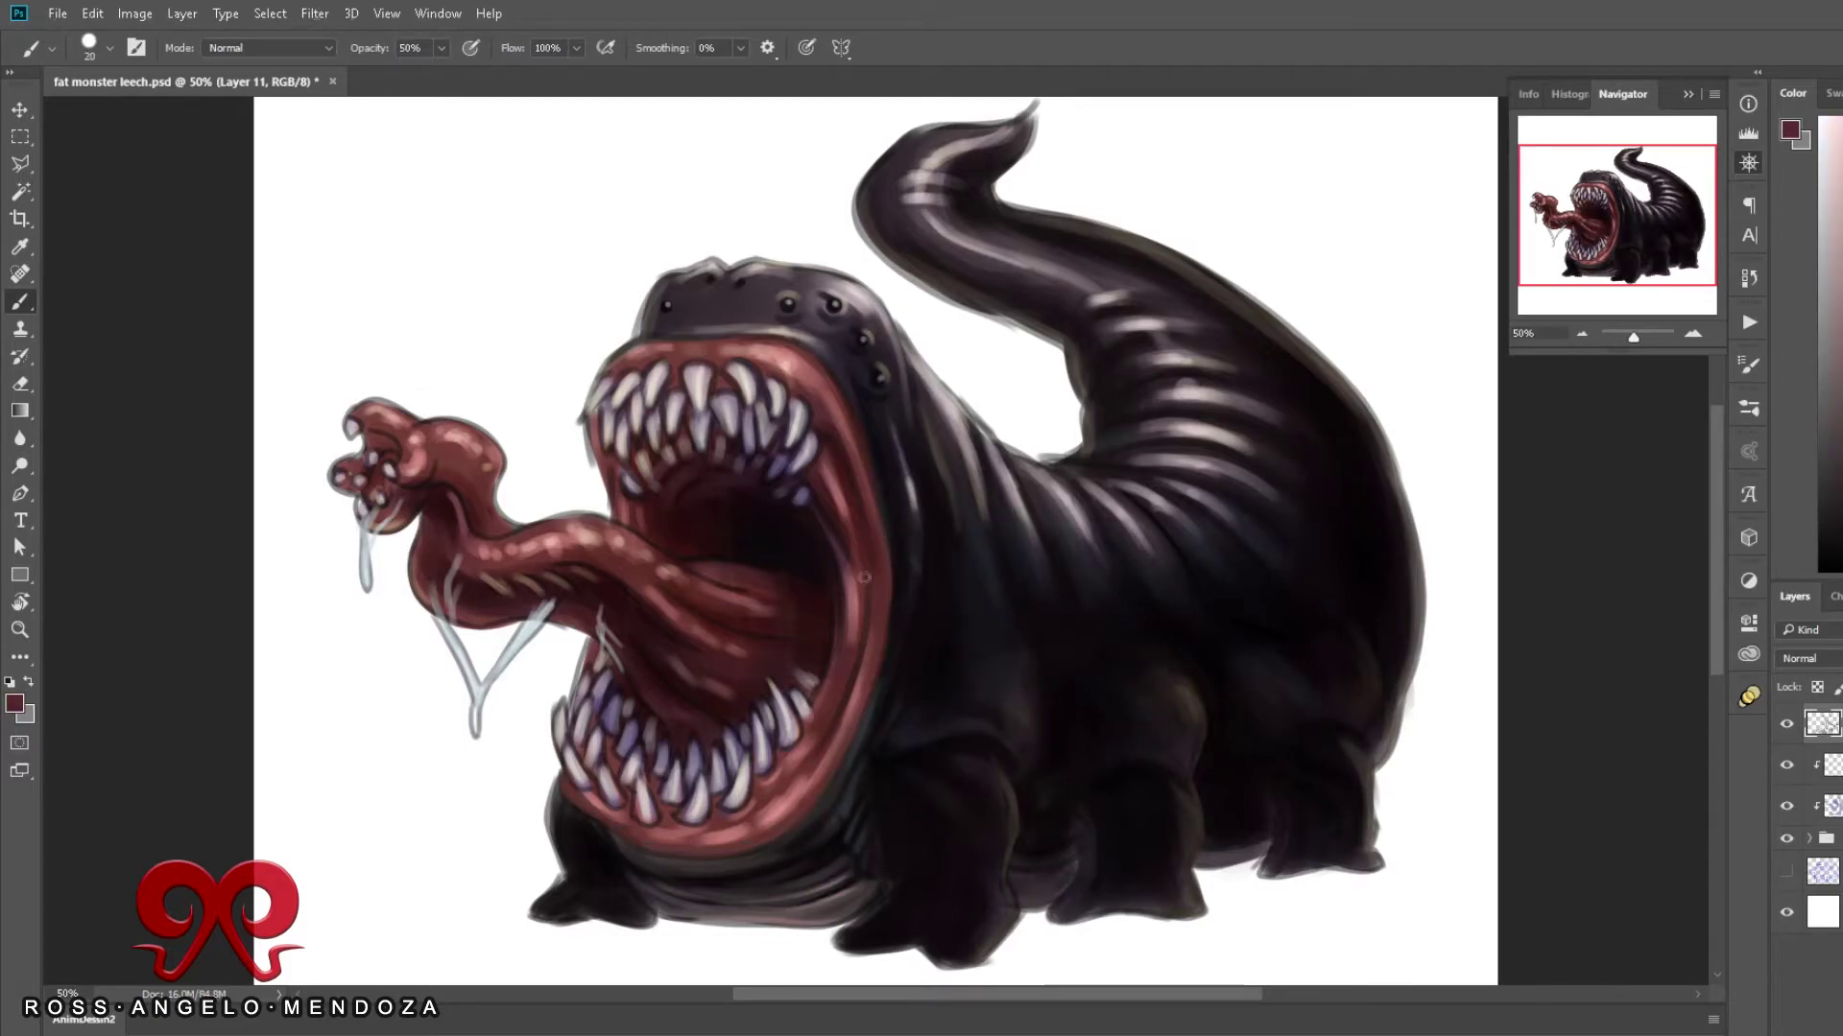
{"action": "left_click", "coordinate": [744, 799], "text": "alt"}
{"action": "key", "text": "bracketleft"}
{"action": "key", "text": "bracketleft"}
{"action": "left_click", "coordinate": [832, 585], "text": "alt"}
{"action": "key", "text": "bracketright"}
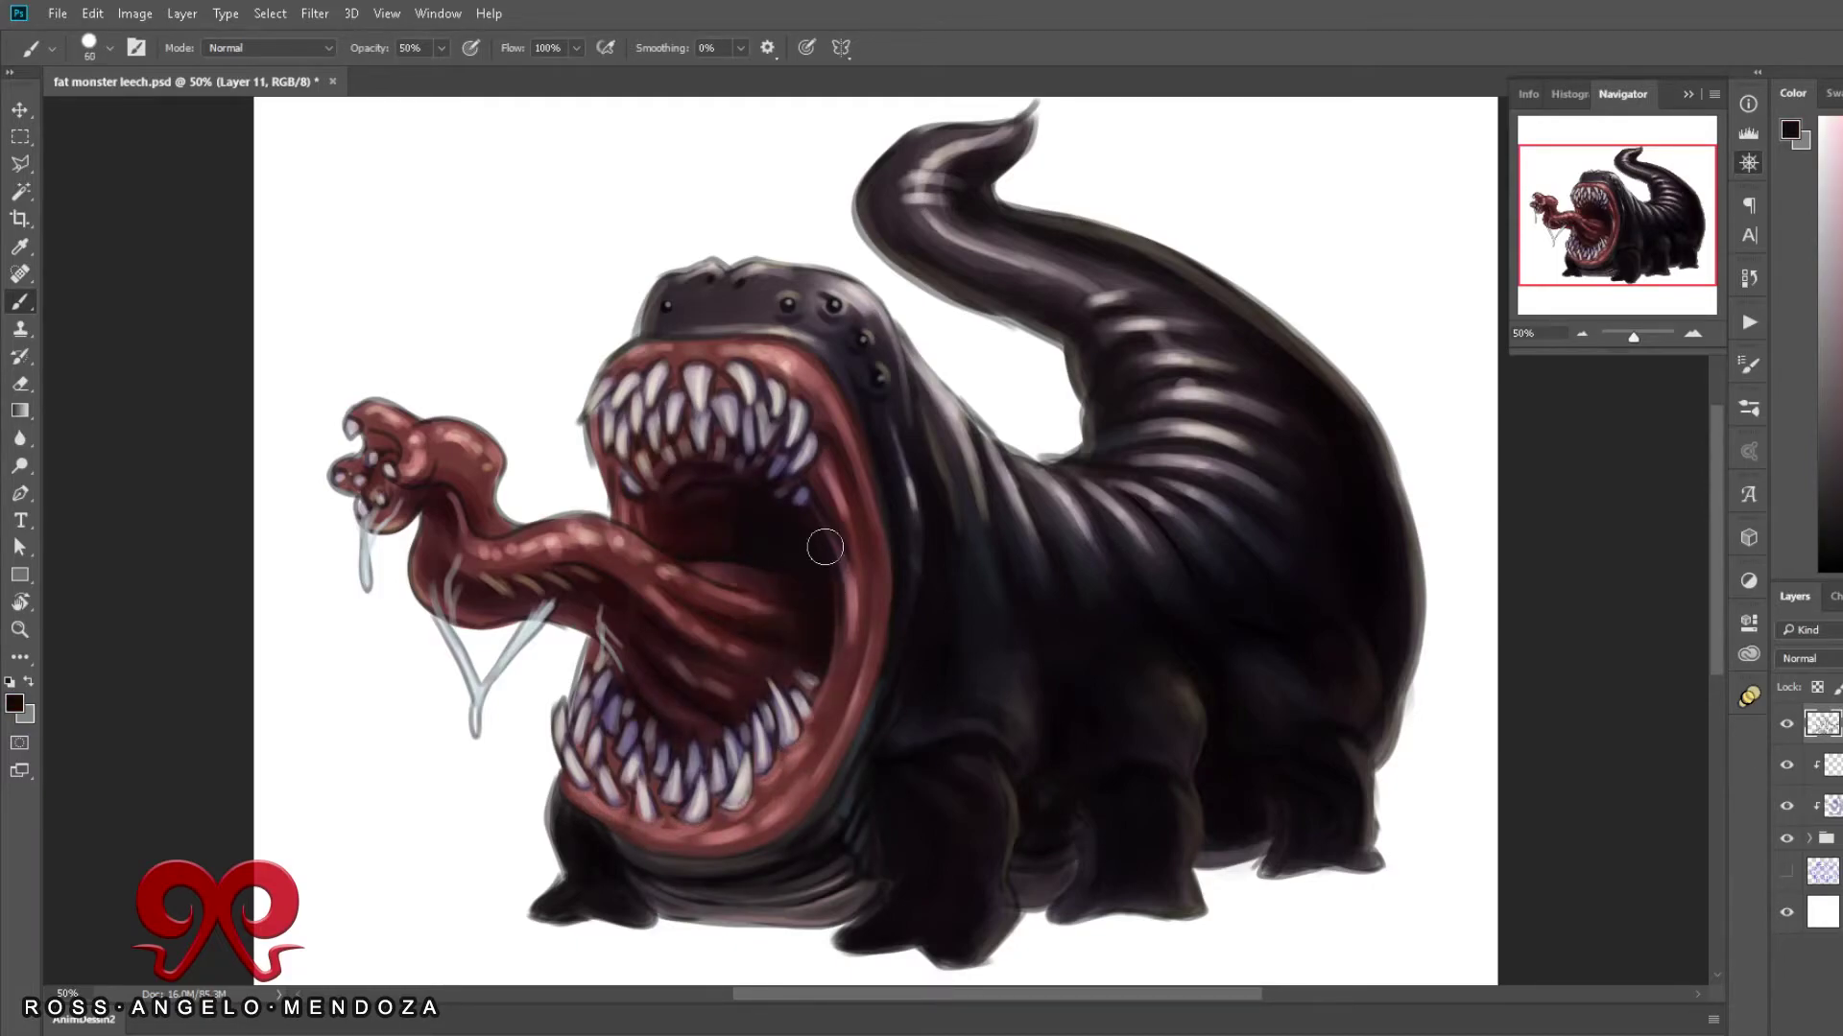
{"action": "left_click", "coordinate": [818, 369], "text": "alt"}
{"action": "key", "text": "bracketleft"}
{"action": "key", "text": "bracketleft"}
{"action": "key", "text": "bracketleft"}
{"action": "left_click", "coordinate": [962, 458], "text": "alt"}
{"action": "key", "text": "bracketright"}
{"action": "key", "text": "bracketright"}
{"action": "key", "text": "bracketright"}
{"action": "left_click", "coordinate": [749, 466], "text": "alt"}
{"action": "key", "text": "bracketright"}
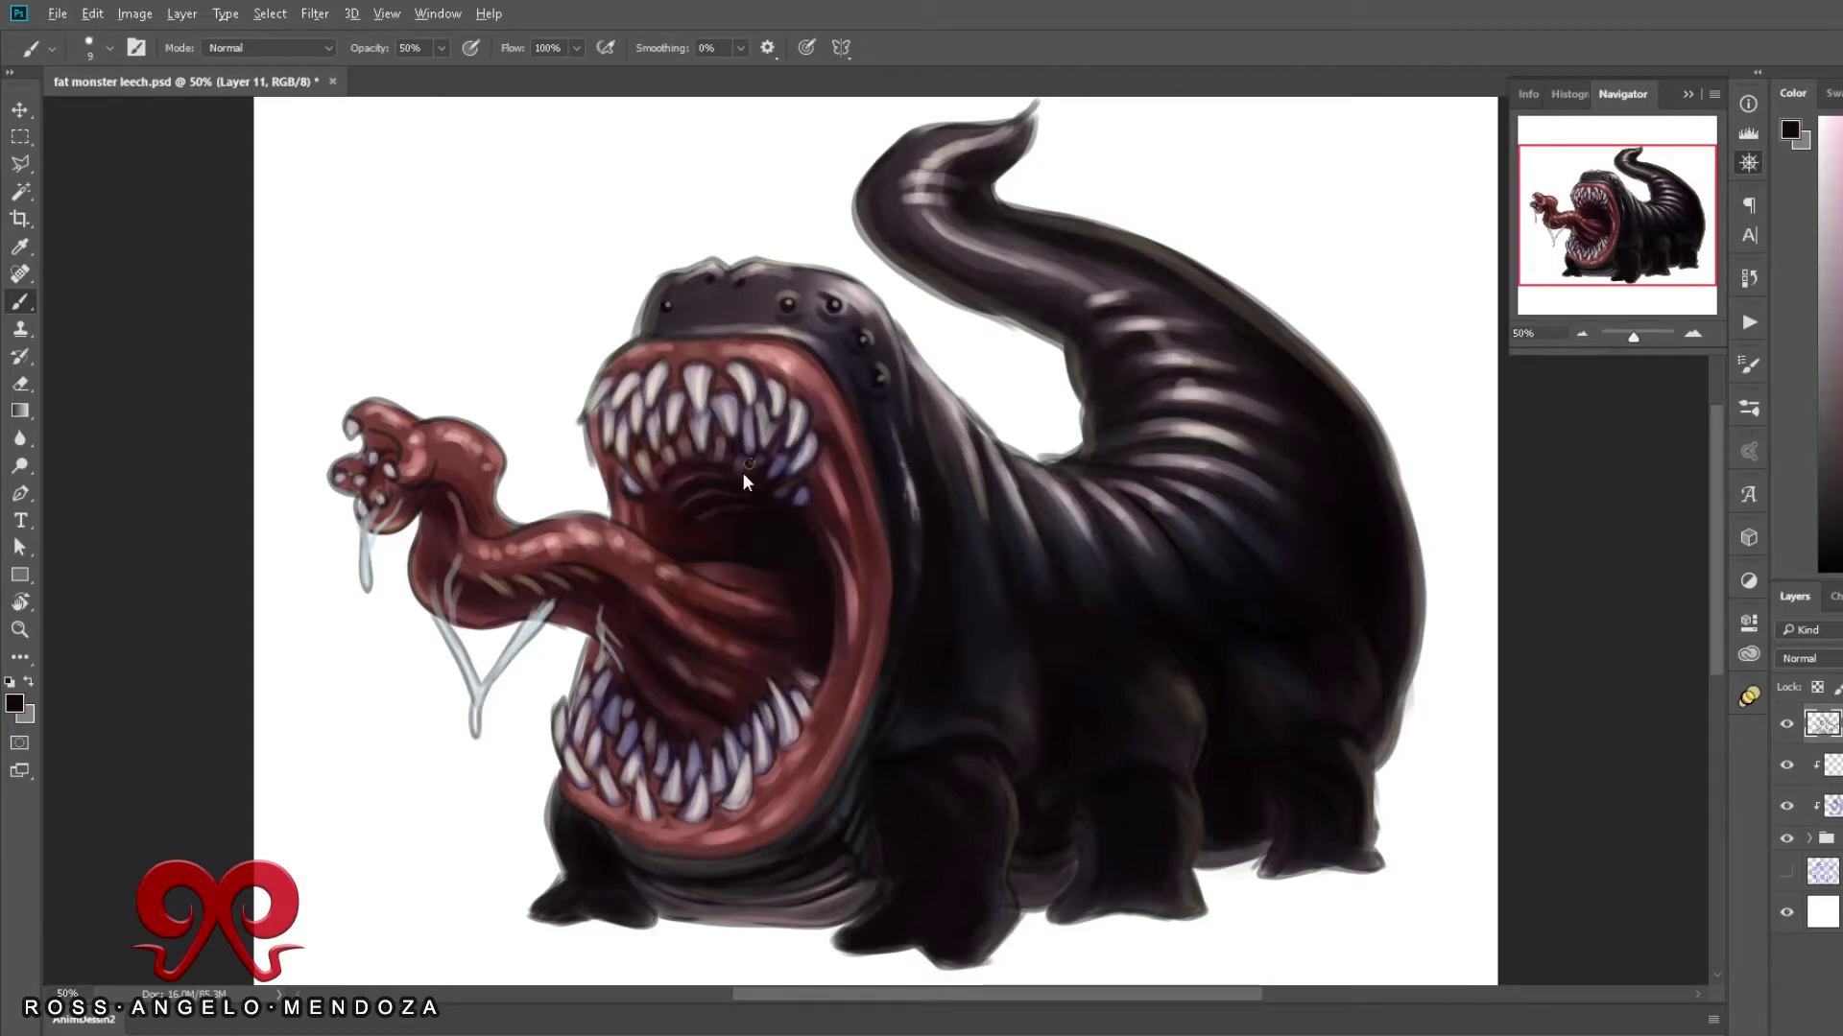
{"action": "left_click", "coordinate": [798, 403], "text": "alt"}
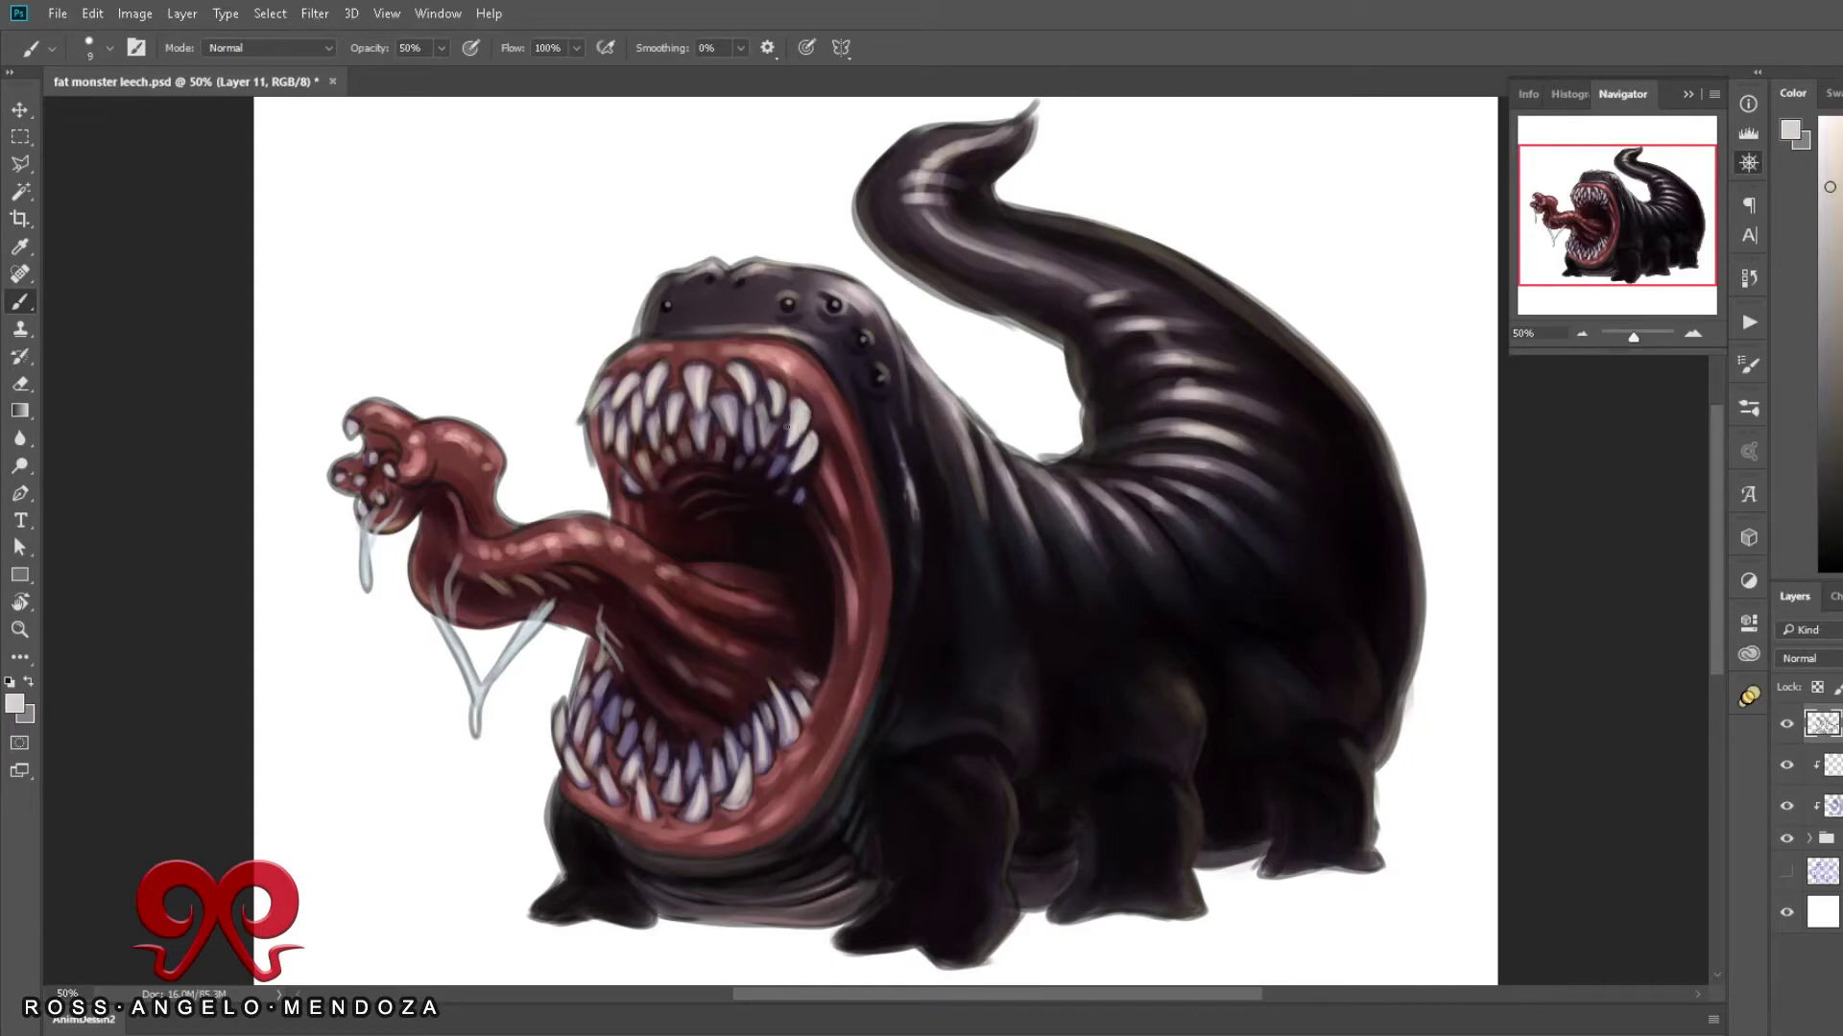
Step: Paint the upper and lower fangs a crisp pale cream-white
{"action": "left_click_drag", "start_coordinate": [798, 486], "coordinate": [802, 501]}
{"action": "left_click_drag", "start_coordinate": [748, 413], "coordinate": [752, 455]}
{"action": "mouse_move", "coordinate": [715, 388]}
{"action": "left_mouse_down"}
{"action": "mouse_move", "coordinate": [730, 432]}
{"action": "mouse_move", "coordinate": [703, 413]}
{"action": "left_mouse_up"}
{"action": "mouse_move", "coordinate": [696, 413]}
{"action": "left_mouse_down"}
{"action": "mouse_move", "coordinate": [705, 449]}
{"action": "mouse_move", "coordinate": [622, 454]}
{"action": "left_mouse_up"}
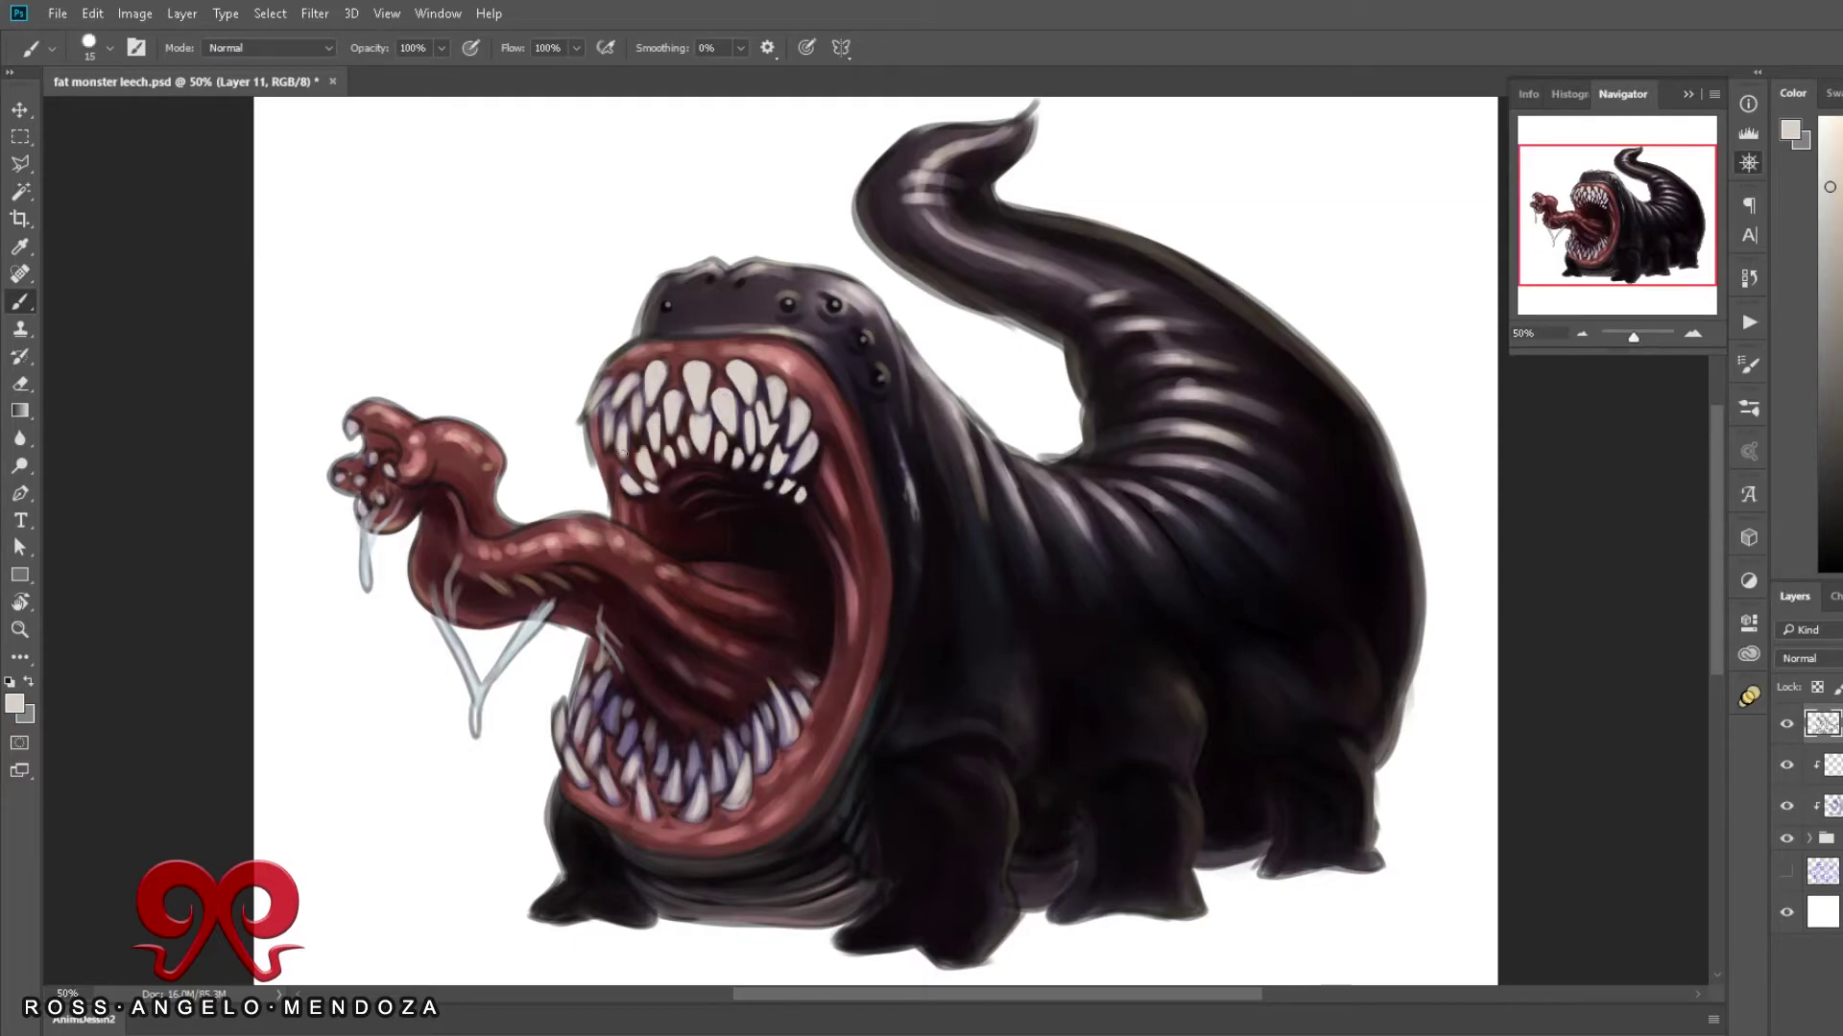
{"action": "left_click_drag", "start_coordinate": [594, 384], "coordinate": [608, 475]}
{"action": "mouse_move", "coordinate": [758, 768]}
{"action": "left_mouse_down"}
{"action": "mouse_move", "coordinate": [796, 691]}
{"action": "mouse_move", "coordinate": [800, 722]}
{"action": "mouse_move", "coordinate": [712, 788]}
{"action": "mouse_move", "coordinate": [571, 710]}
{"action": "mouse_move", "coordinate": [586, 672]}
{"action": "left_mouse_up"}
Step: On a new Multiply layer at 50% opacity, shade the mouth and lower teeth purple-blue
{"action": "left_click", "coordinate": [734, 799], "text": "alt"}
{"action": "key", "text": "5"}
{"action": "key", "text": "bracketleft"}
{"action": "left_click", "coordinate": [1804, 658]}
{"action": "left_click", "coordinate": [1804, 730]}
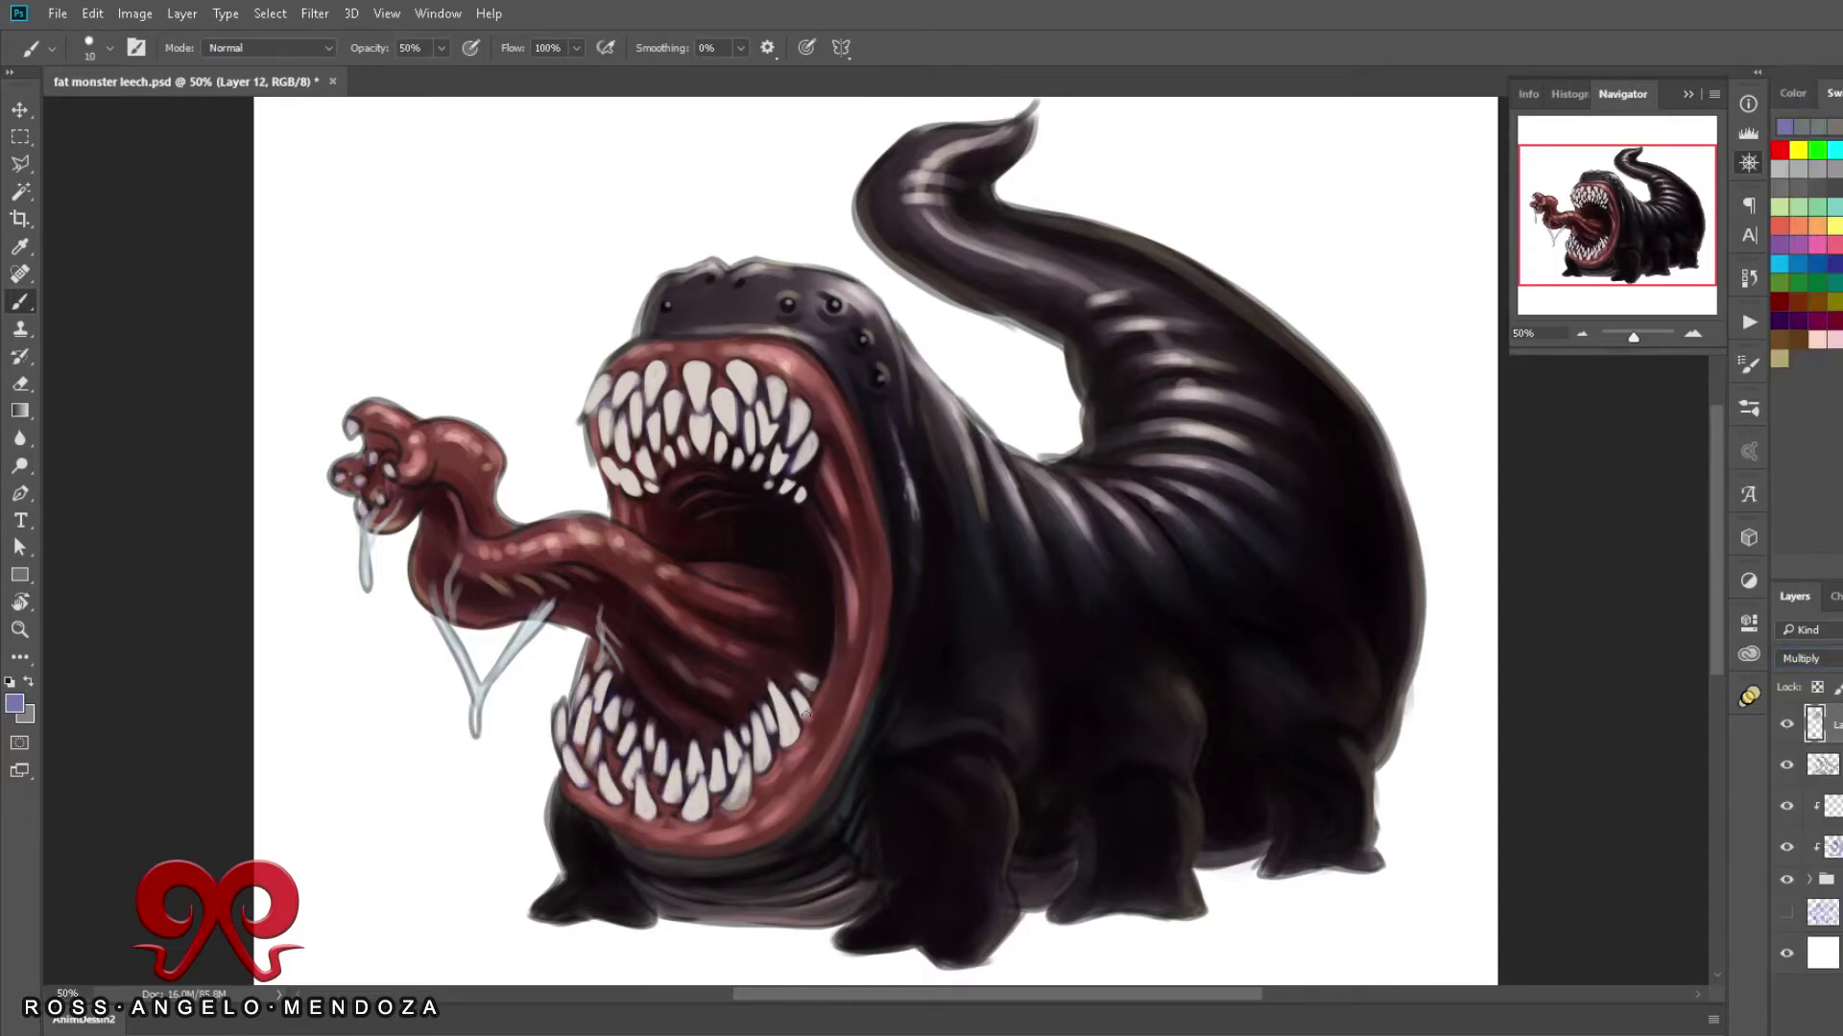
{"action": "mouse_move", "coordinate": [806, 681]}
{"action": "left_mouse_down"}
{"action": "mouse_move", "coordinate": [801, 643]}
{"action": "mouse_move", "coordinate": [692, 640]}
{"action": "left_mouse_up"}
{"action": "mouse_move", "coordinate": [738, 806]}
{"action": "left_mouse_down"}
{"action": "mouse_move", "coordinate": [758, 715]}
{"action": "mouse_move", "coordinate": [672, 835]}
{"action": "left_mouse_up"}
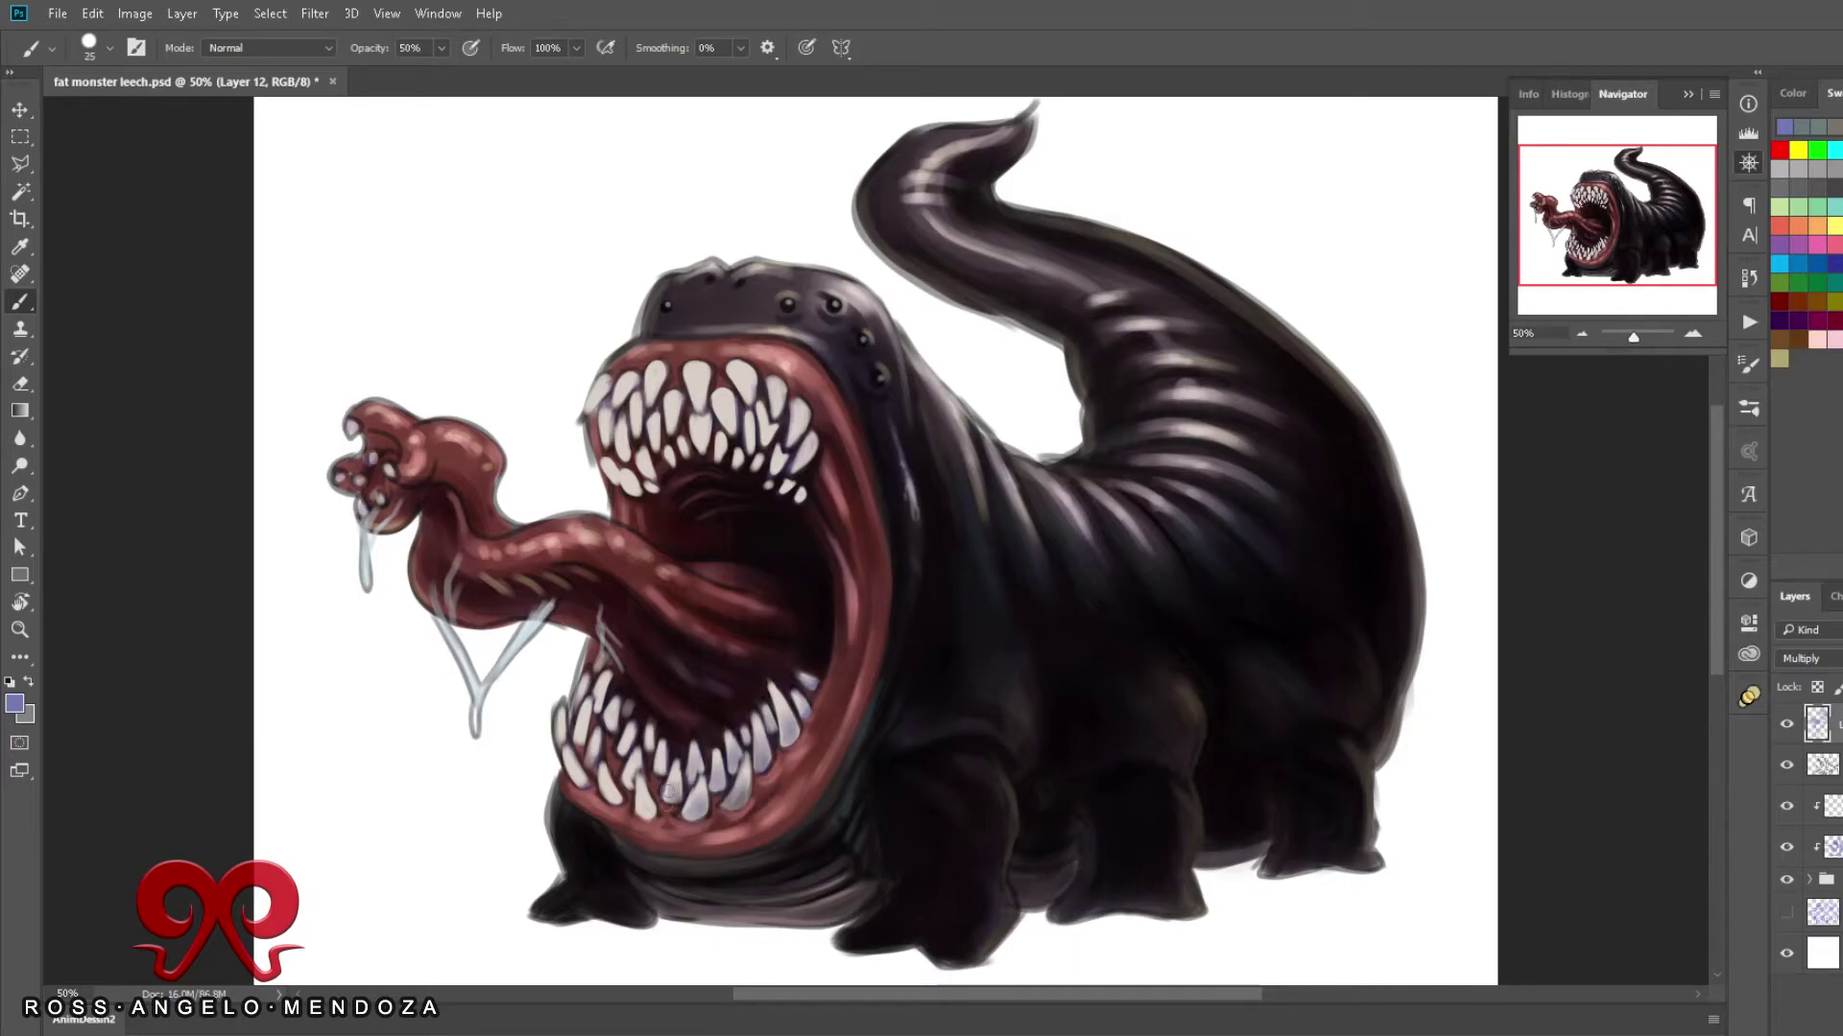
{"action": "left_click_drag", "start_coordinate": [725, 739], "coordinate": [652, 729]}
{"action": "left_click_drag", "start_coordinate": [623, 787], "coordinate": [576, 624]}
Step: On Layer 11, paint dark black strokes along the body and up the tail
{"action": "key", "text": "bracketright"}
{"action": "key", "text": "bracketright"}
{"action": "key", "text": "bracketright"}
{"action": "key", "text": "alt+bracketleft"}
{"action": "key", "text": "d"}
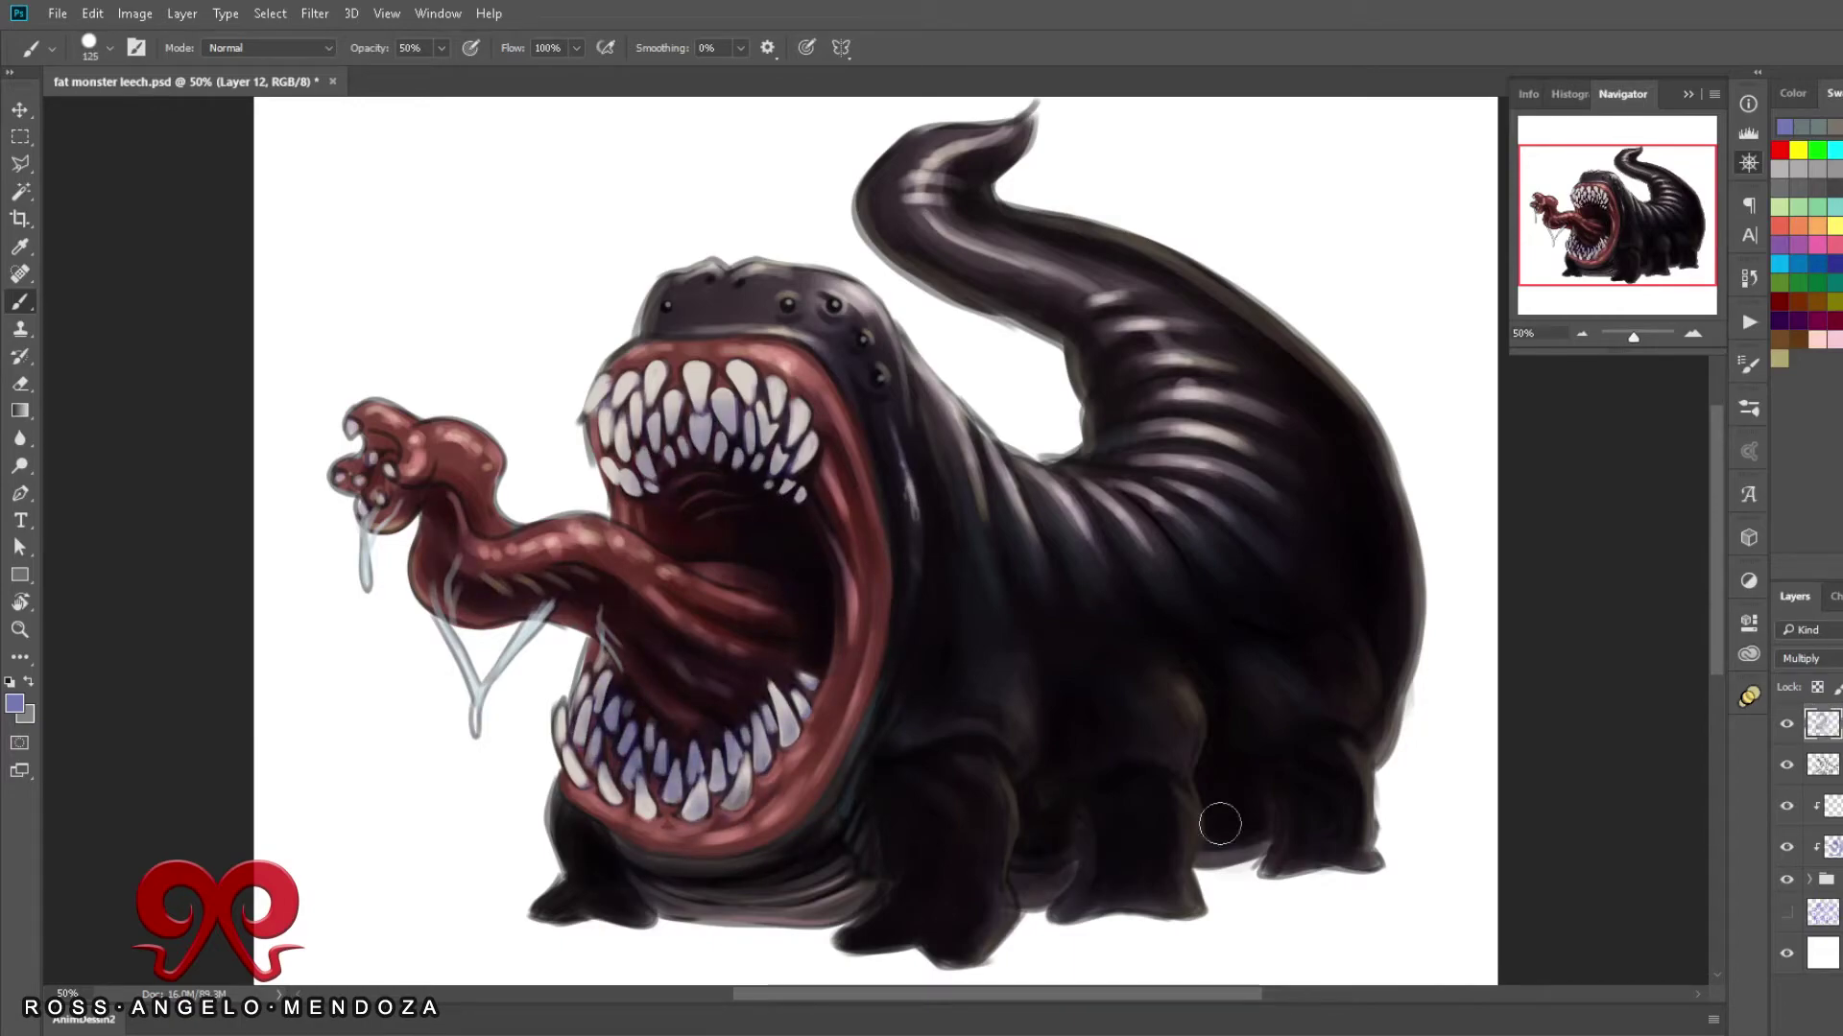
{"action": "right_click", "coordinate": [904, 809]}
{"action": "key", "text": "Return"}
{"action": "key", "text": "bracketright"}
{"action": "left_click_drag", "start_coordinate": [1123, 556], "coordinate": [1017, 475]}
{"action": "left_click_drag", "start_coordinate": [1219, 519], "coordinate": [1103, 422]}
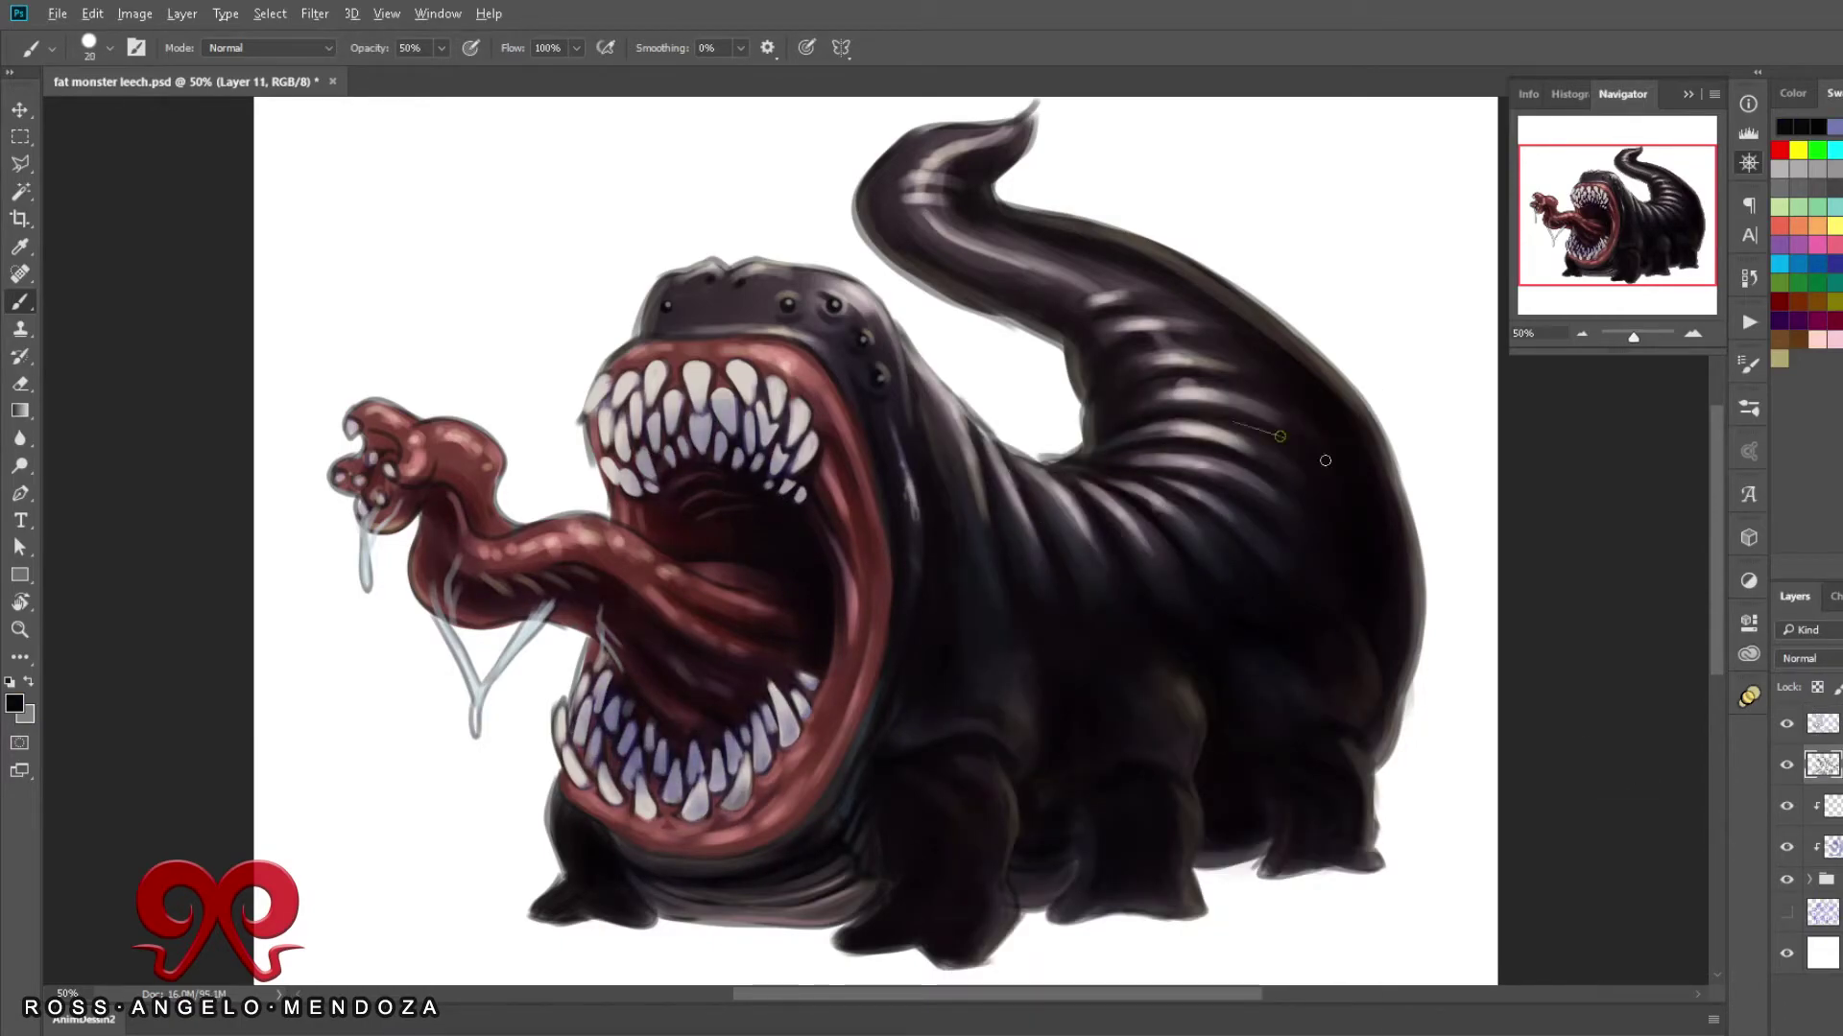
{"action": "left_click_drag", "start_coordinate": [1218, 350], "coordinate": [897, 187]}
{"action": "key", "text": "bracketleft"}
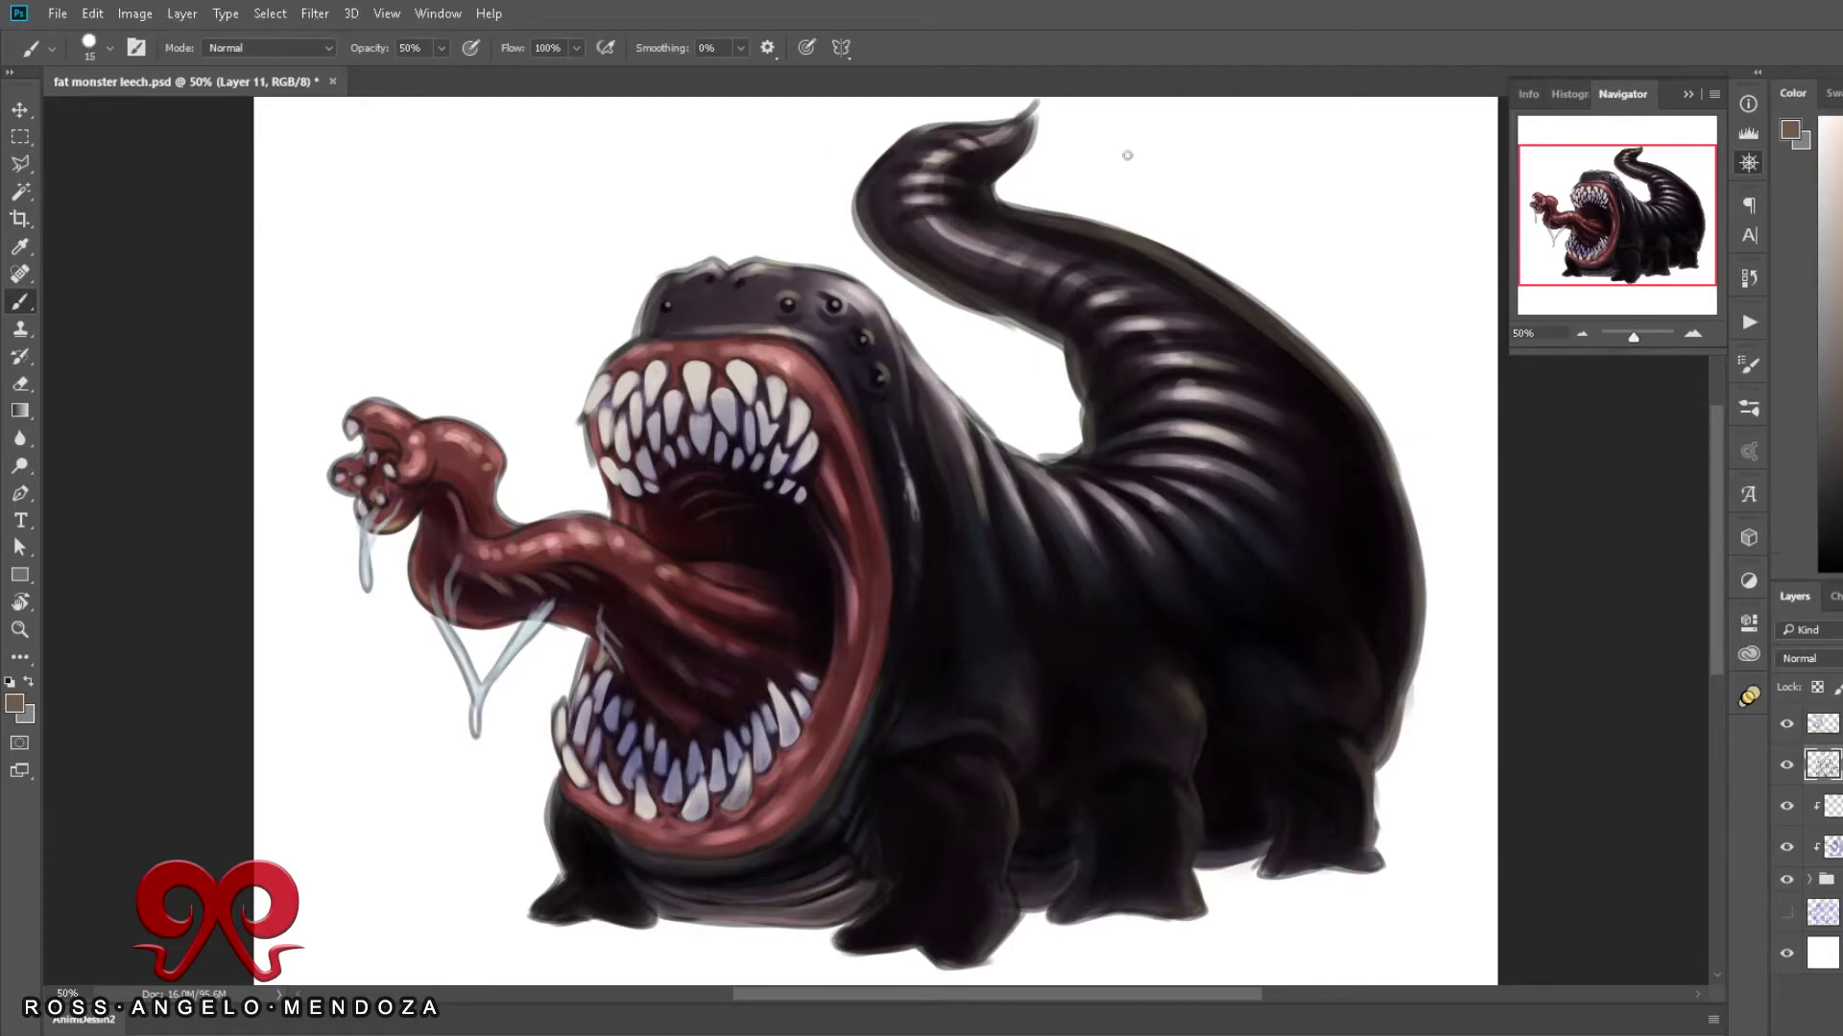
Step: On the Screen layer, highlight the eye, top of the head, an upper tooth and inner lip
{"action": "key", "text": "ctrl+minus"}
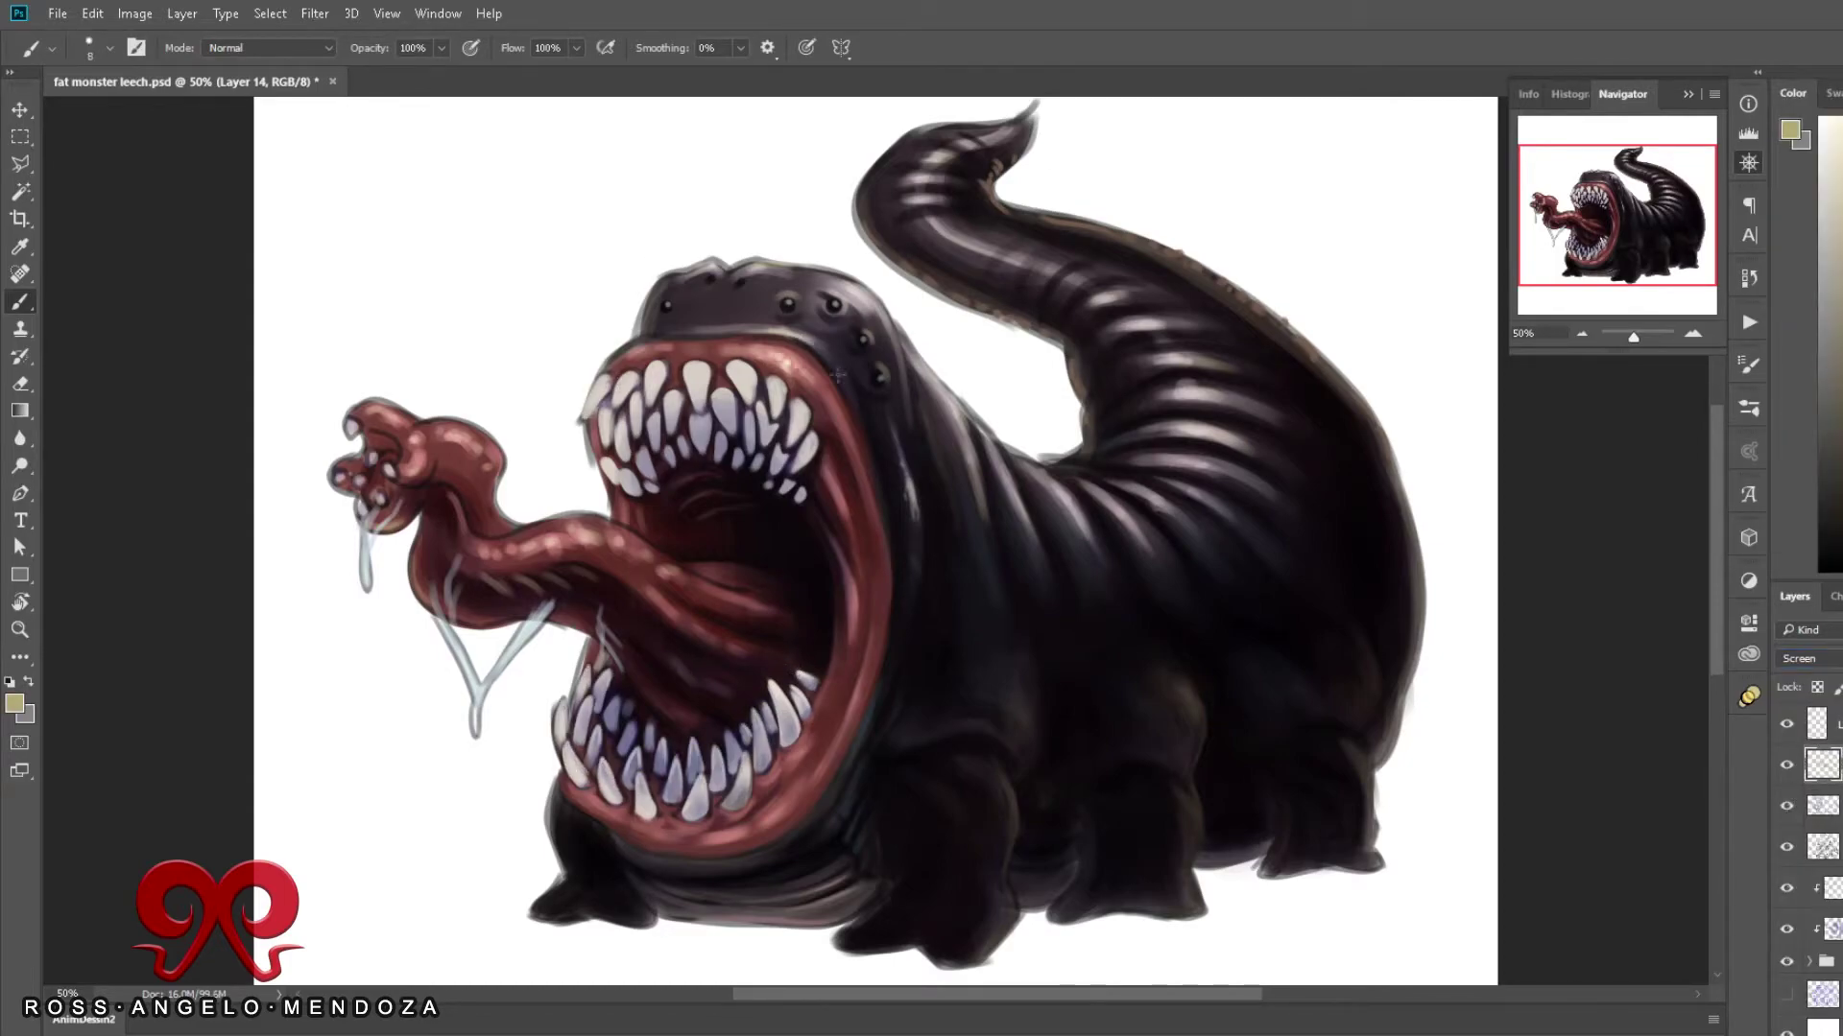
{"action": "left_click", "coordinate": [788, 297]}
{"action": "left_click_drag", "start_coordinate": [693, 269], "coordinate": [726, 263]}
{"action": "key", "text": "bracketleft"}
{"action": "key", "text": "bracketleft"}
{"action": "key", "text": "bracketleft"}
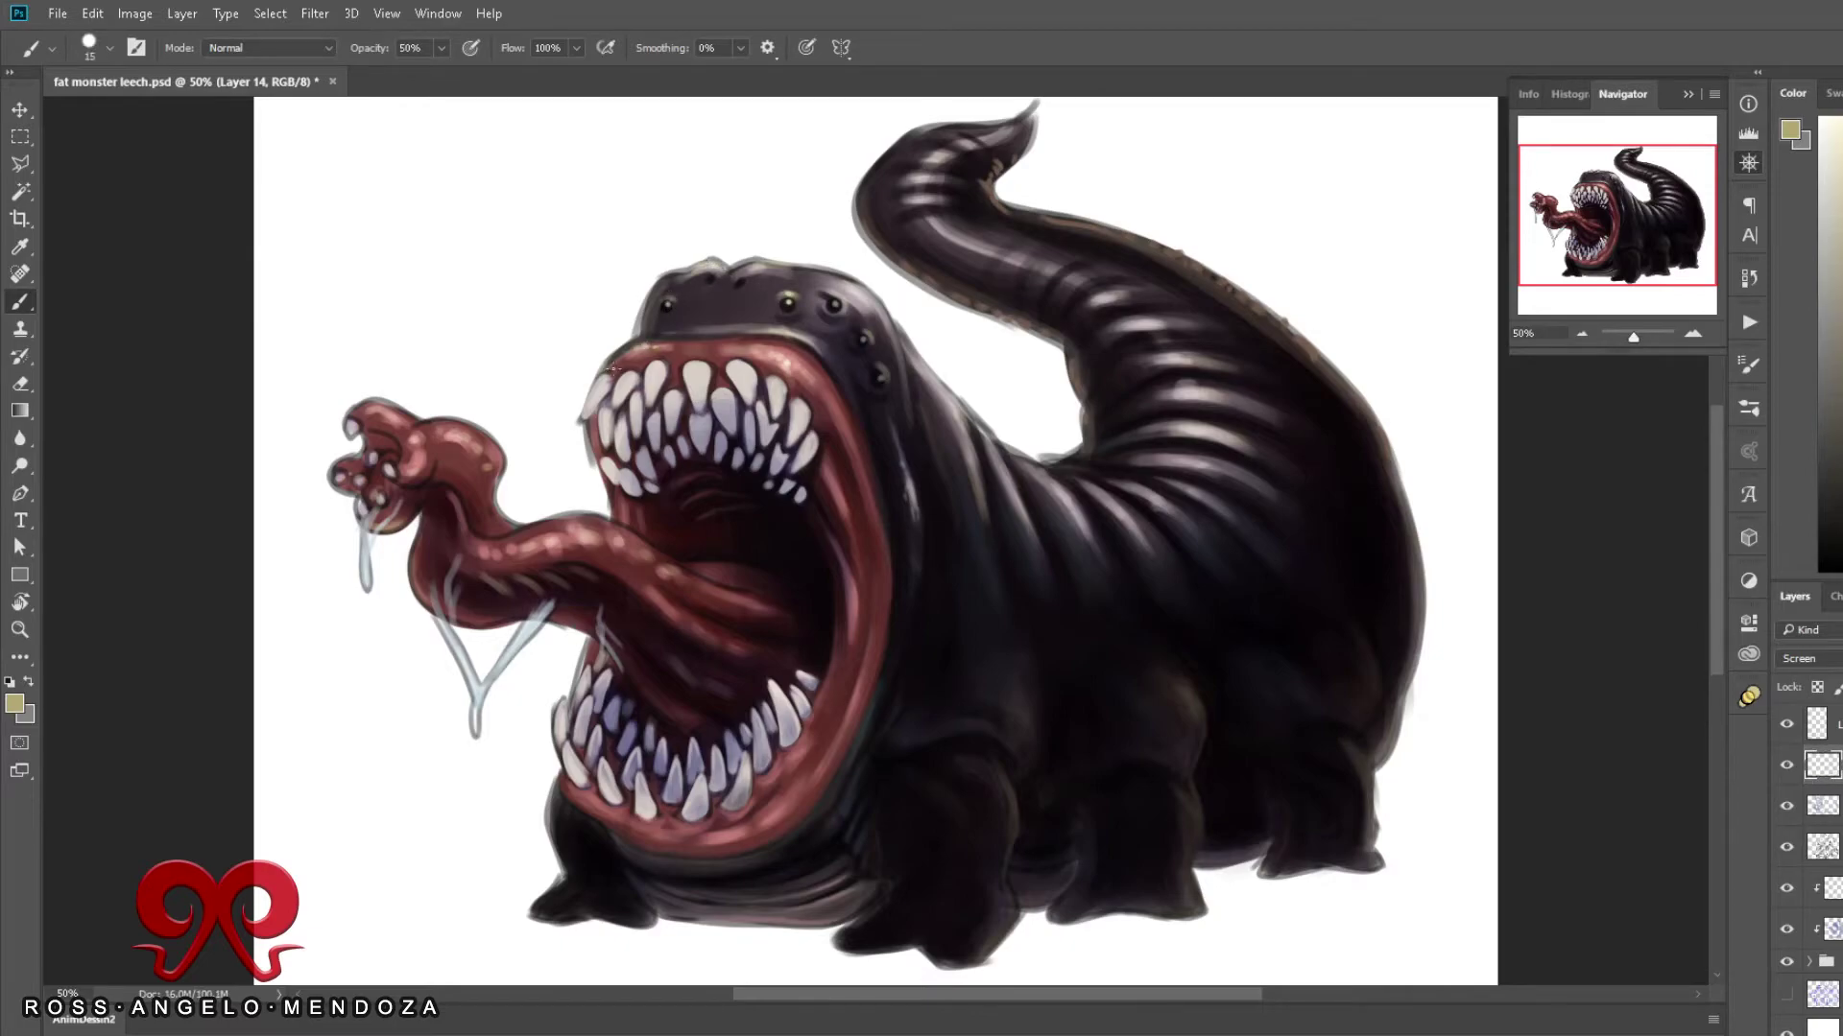
{"action": "left_click_drag", "start_coordinate": [672, 394], "coordinate": [674, 428]}
{"action": "left_click_drag", "start_coordinate": [869, 482], "coordinate": [883, 631]}
{"action": "key", "text": "bracketleft"}
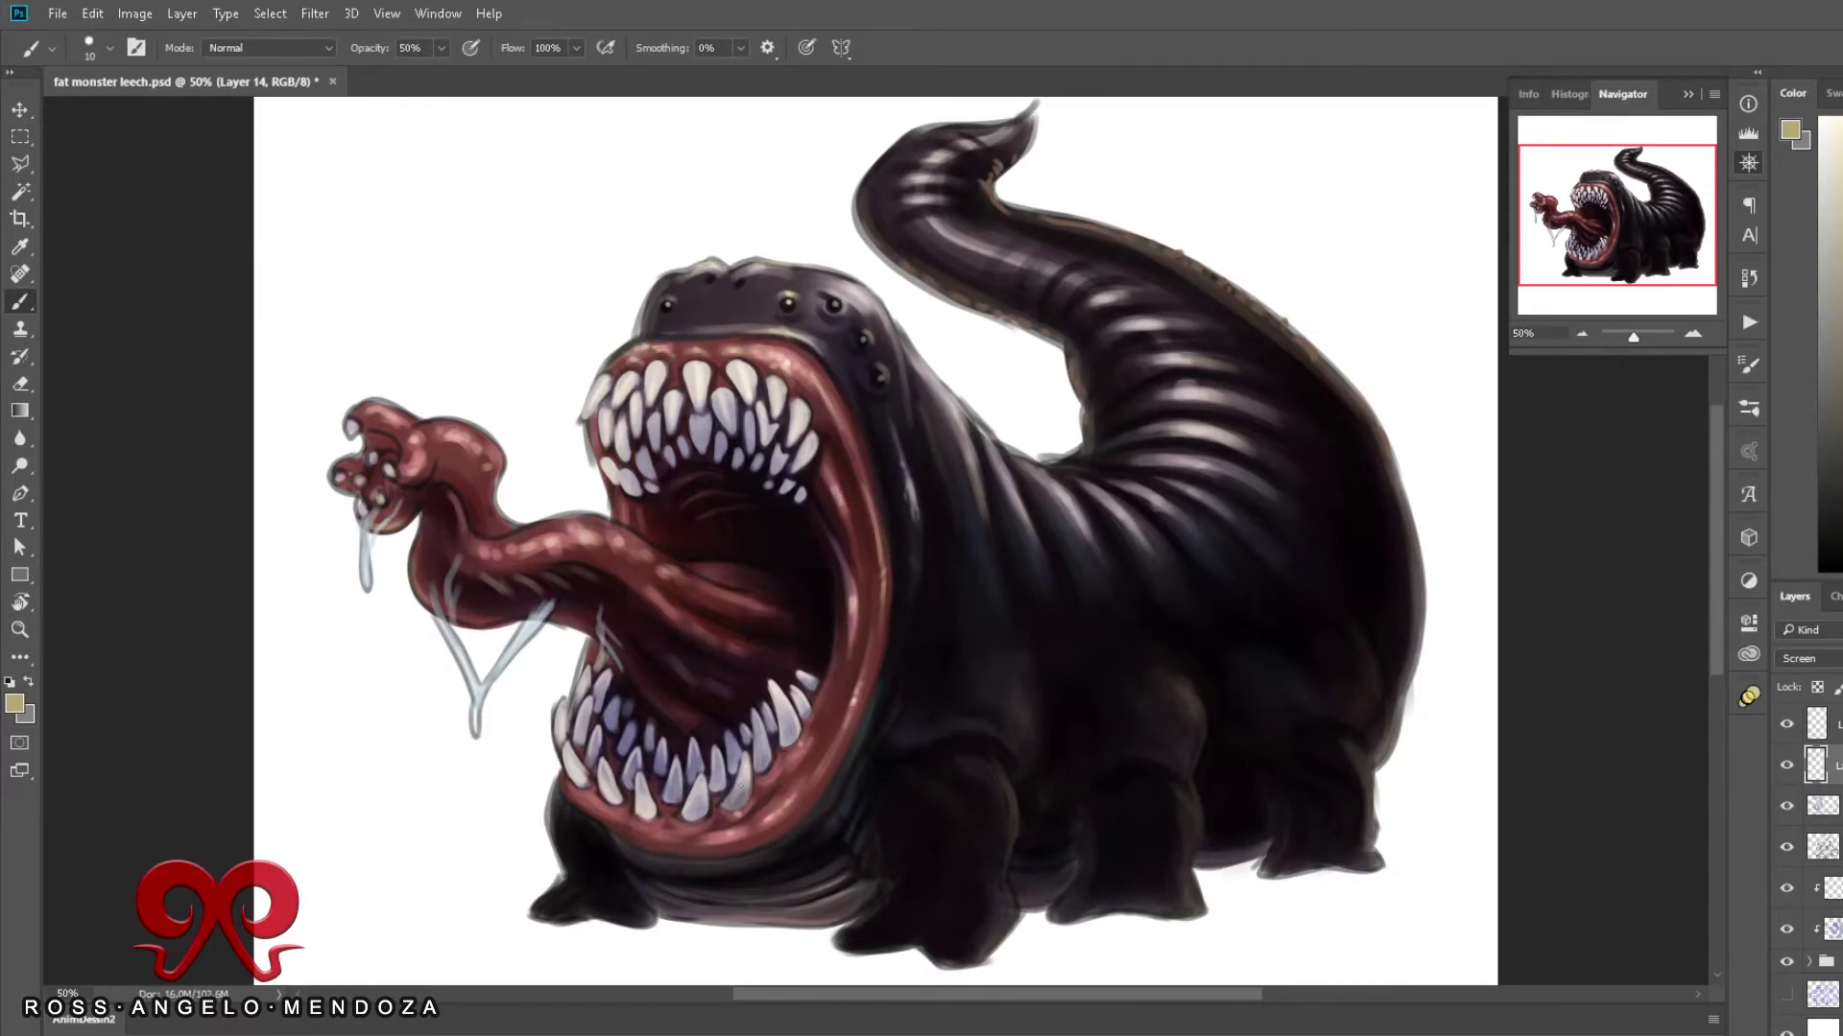
Step: On the normal detail layer, add faint lavender shading beneath the lower jaw
{"action": "key", "text": "alt+bracketright"}
{"action": "key", "text": "bracketright"}
{"action": "key", "text": "bracketright"}
{"action": "key", "text": "bracketright"}
{"action": "left_click_drag", "start_coordinate": [508, 672], "coordinate": [575, 844]}
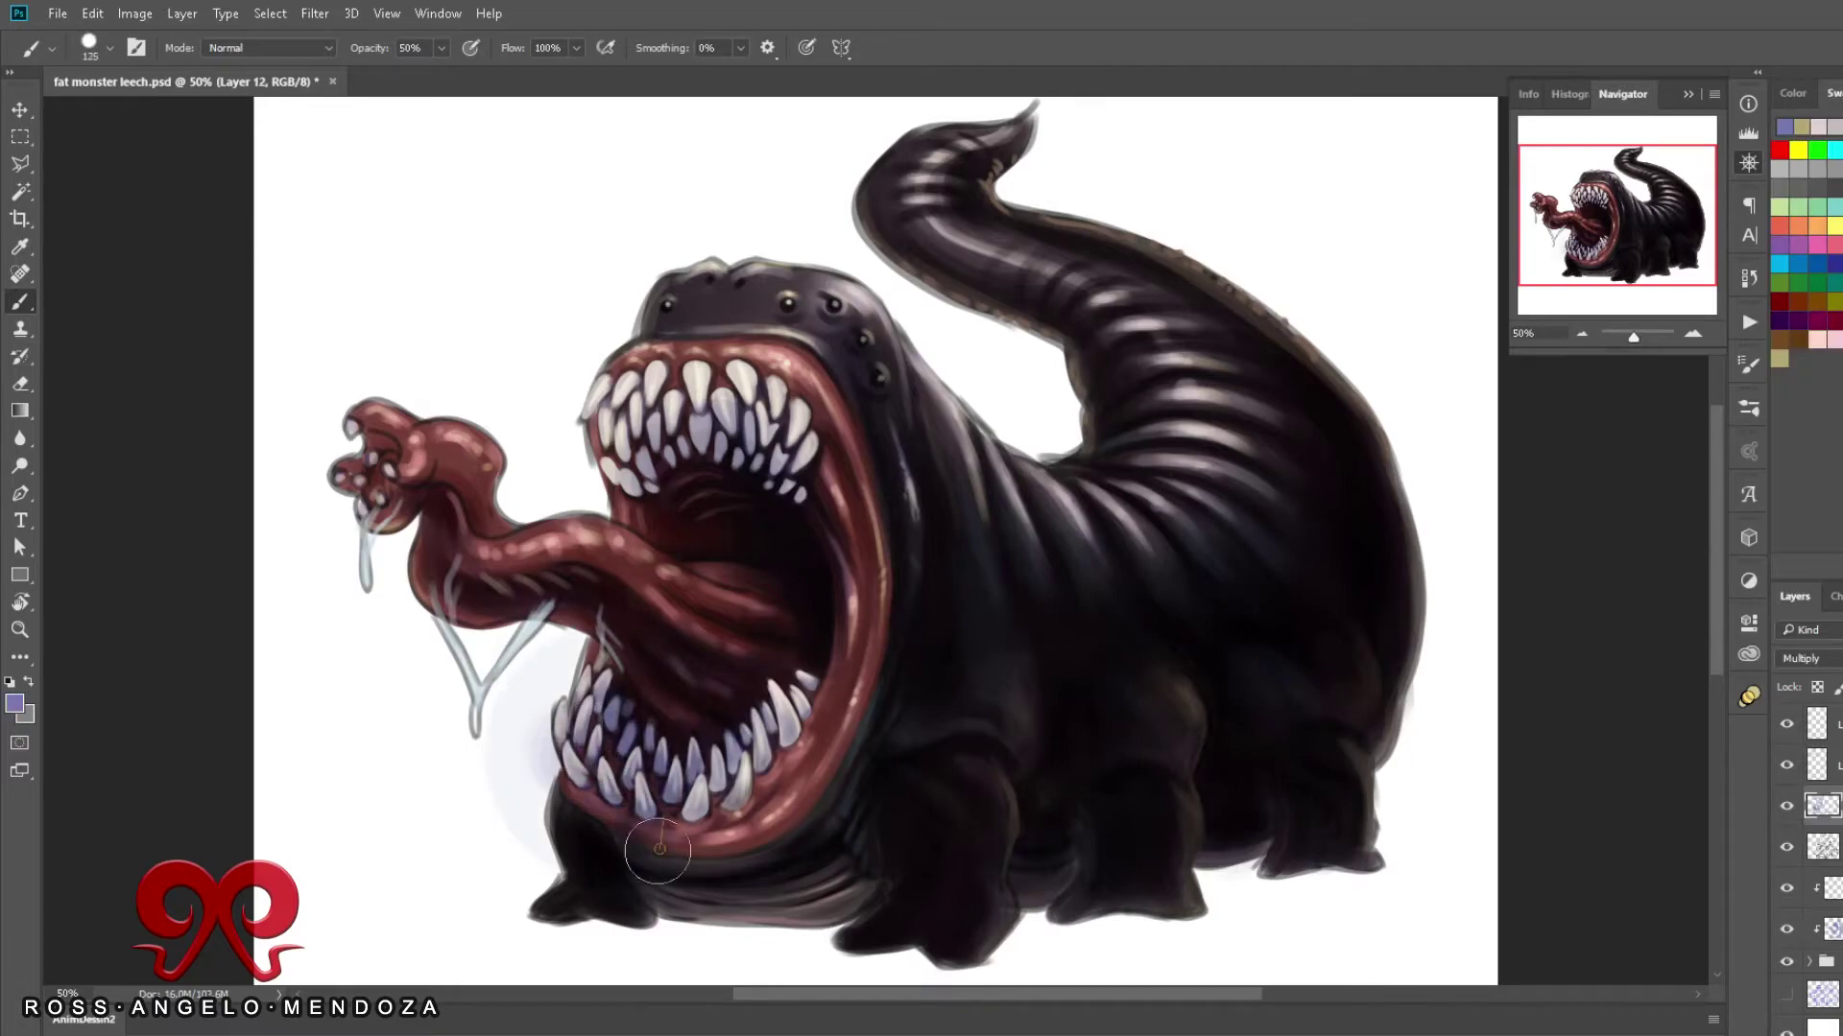
{"action": "key", "text": "bracketleft"}
{"action": "key", "text": "bracketleft"}
{"action": "key", "text": "bracketleft"}
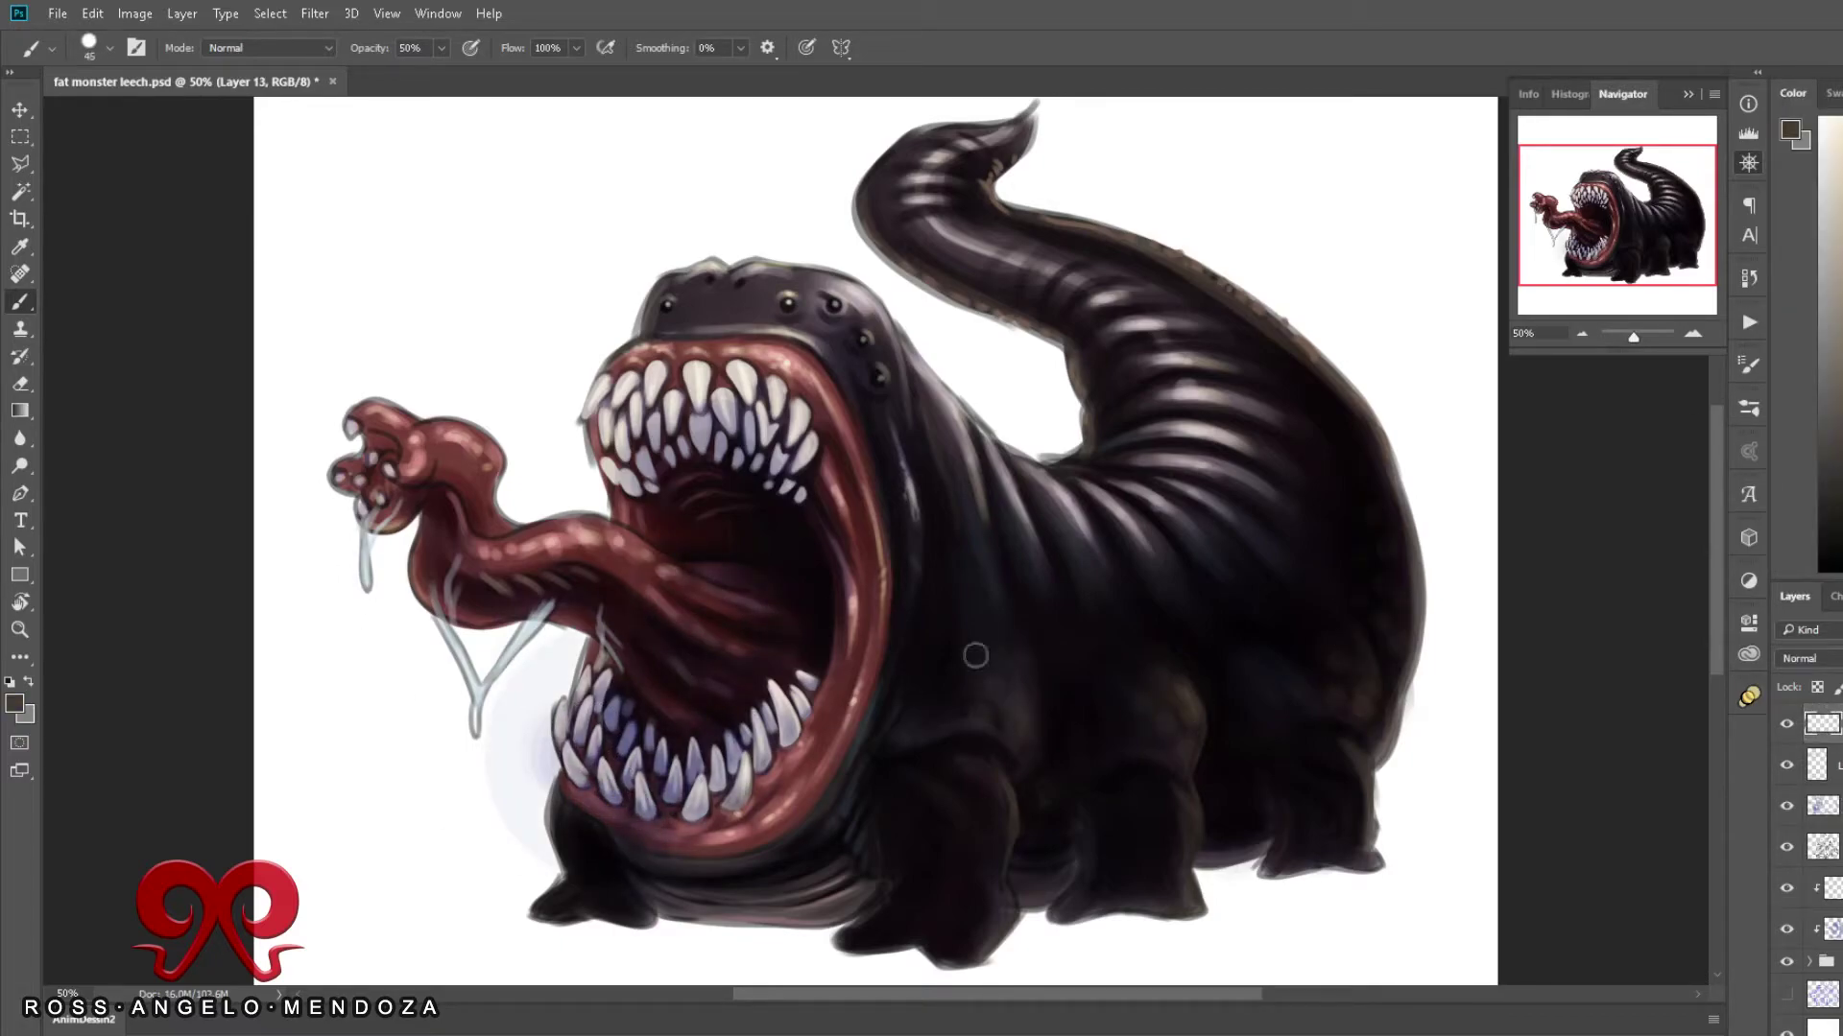
Step: Touch up the tongue and lower edge with sampled mauve, dark, pinkish-red and maroon tones
{"action": "key", "text": "bracketleft"}
{"action": "key", "text": "bracketleft"}
{"action": "key", "text": "bracketleft"}
{"action": "left_click", "coordinate": [1209, 867], "text": "alt"}
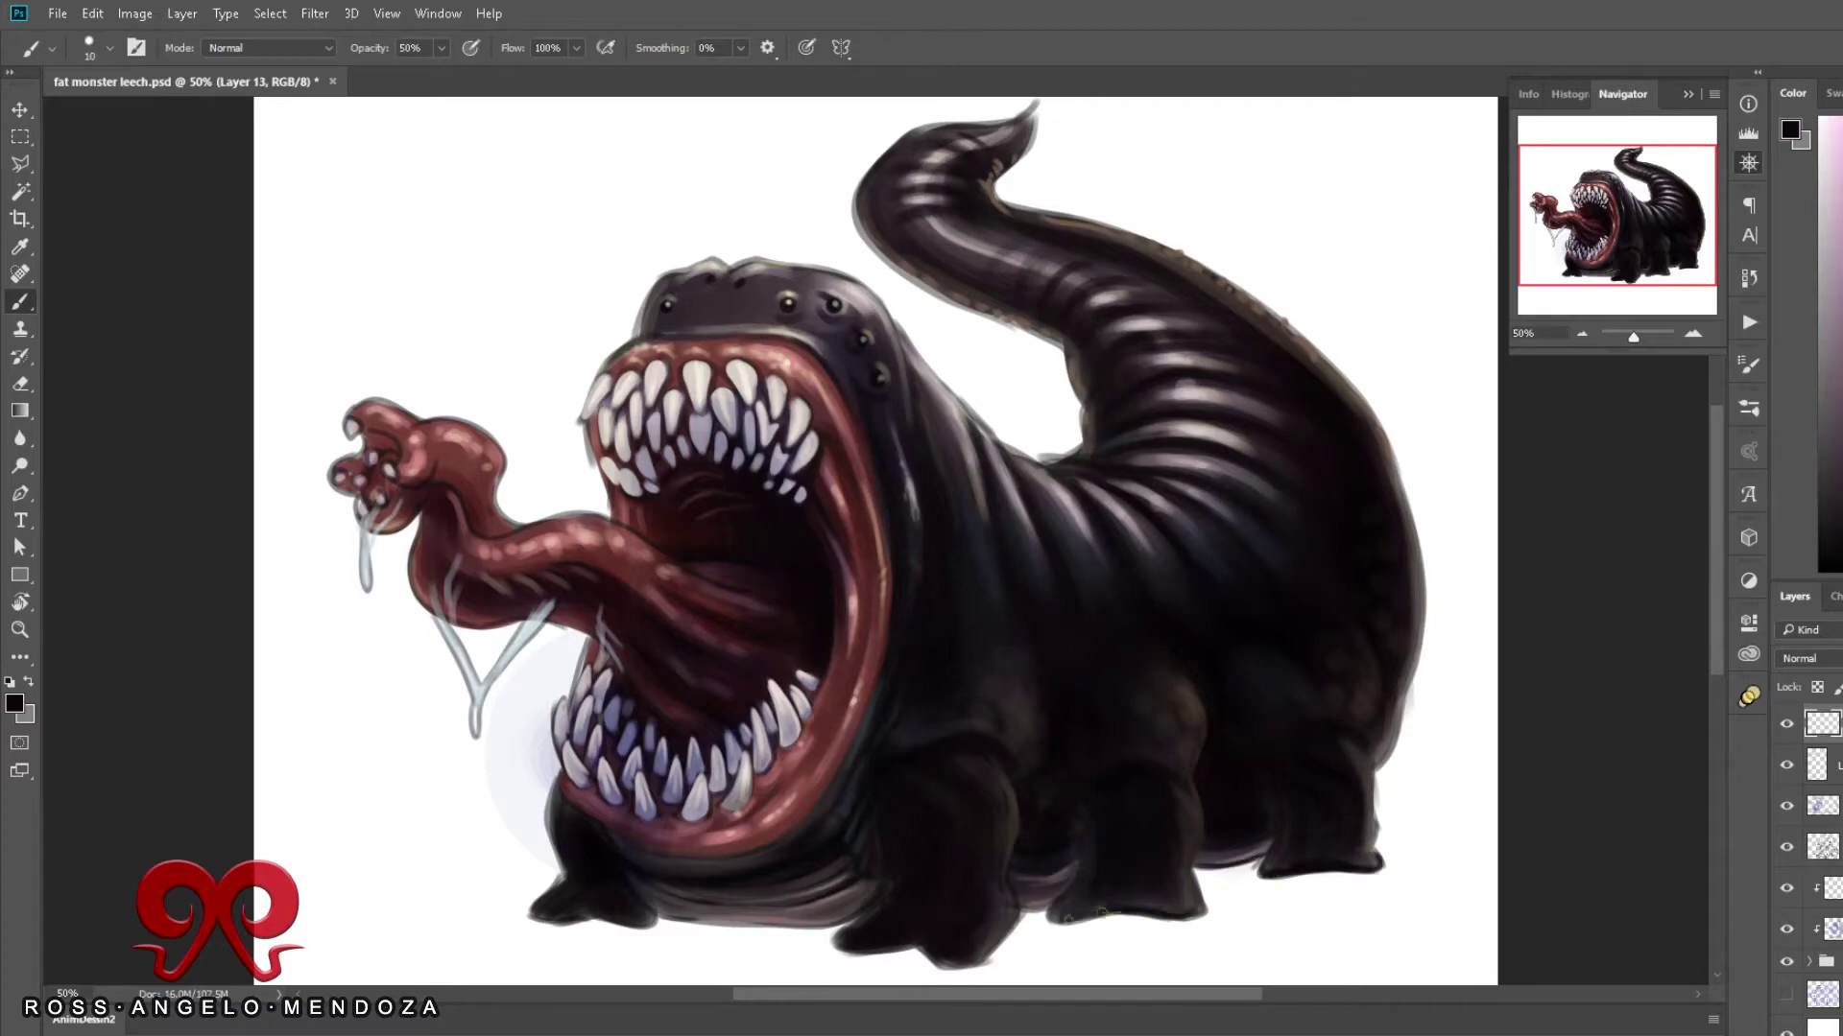
{"action": "key", "text": "bracketright"}
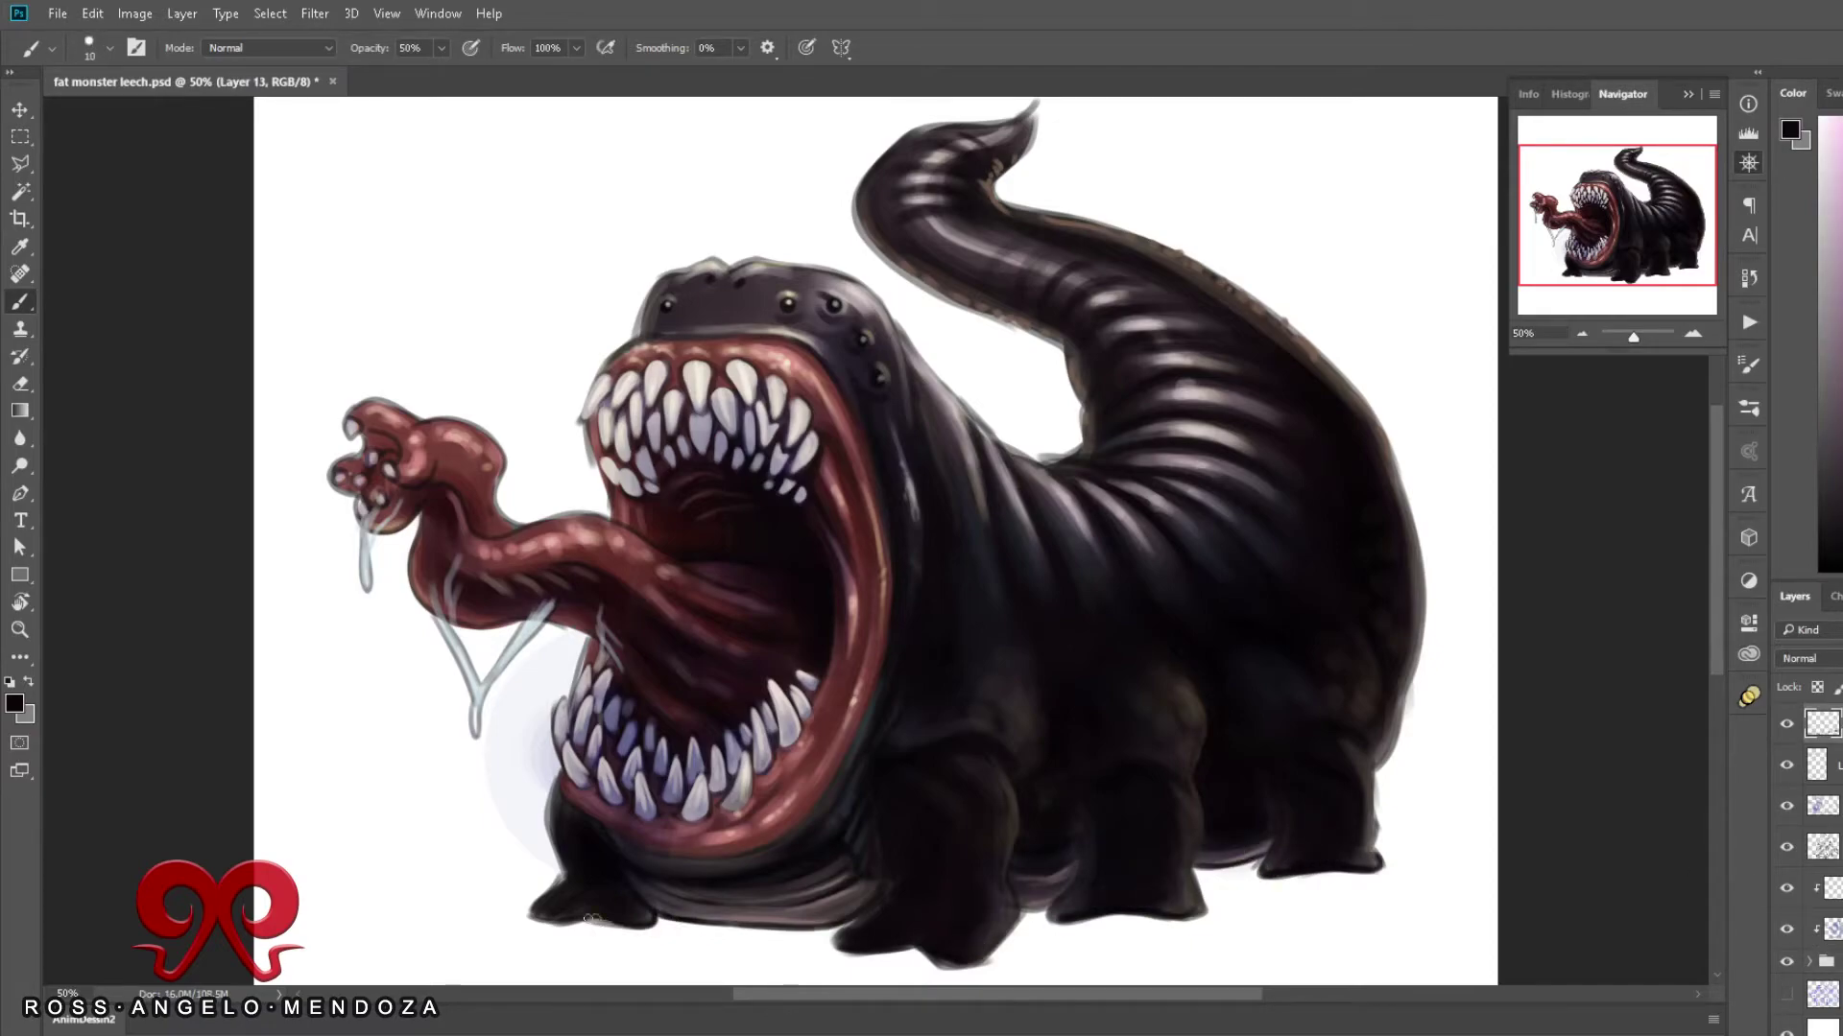
{"action": "key", "text": "ctrl+minus"}
{"action": "key", "text": "bracketleft"}
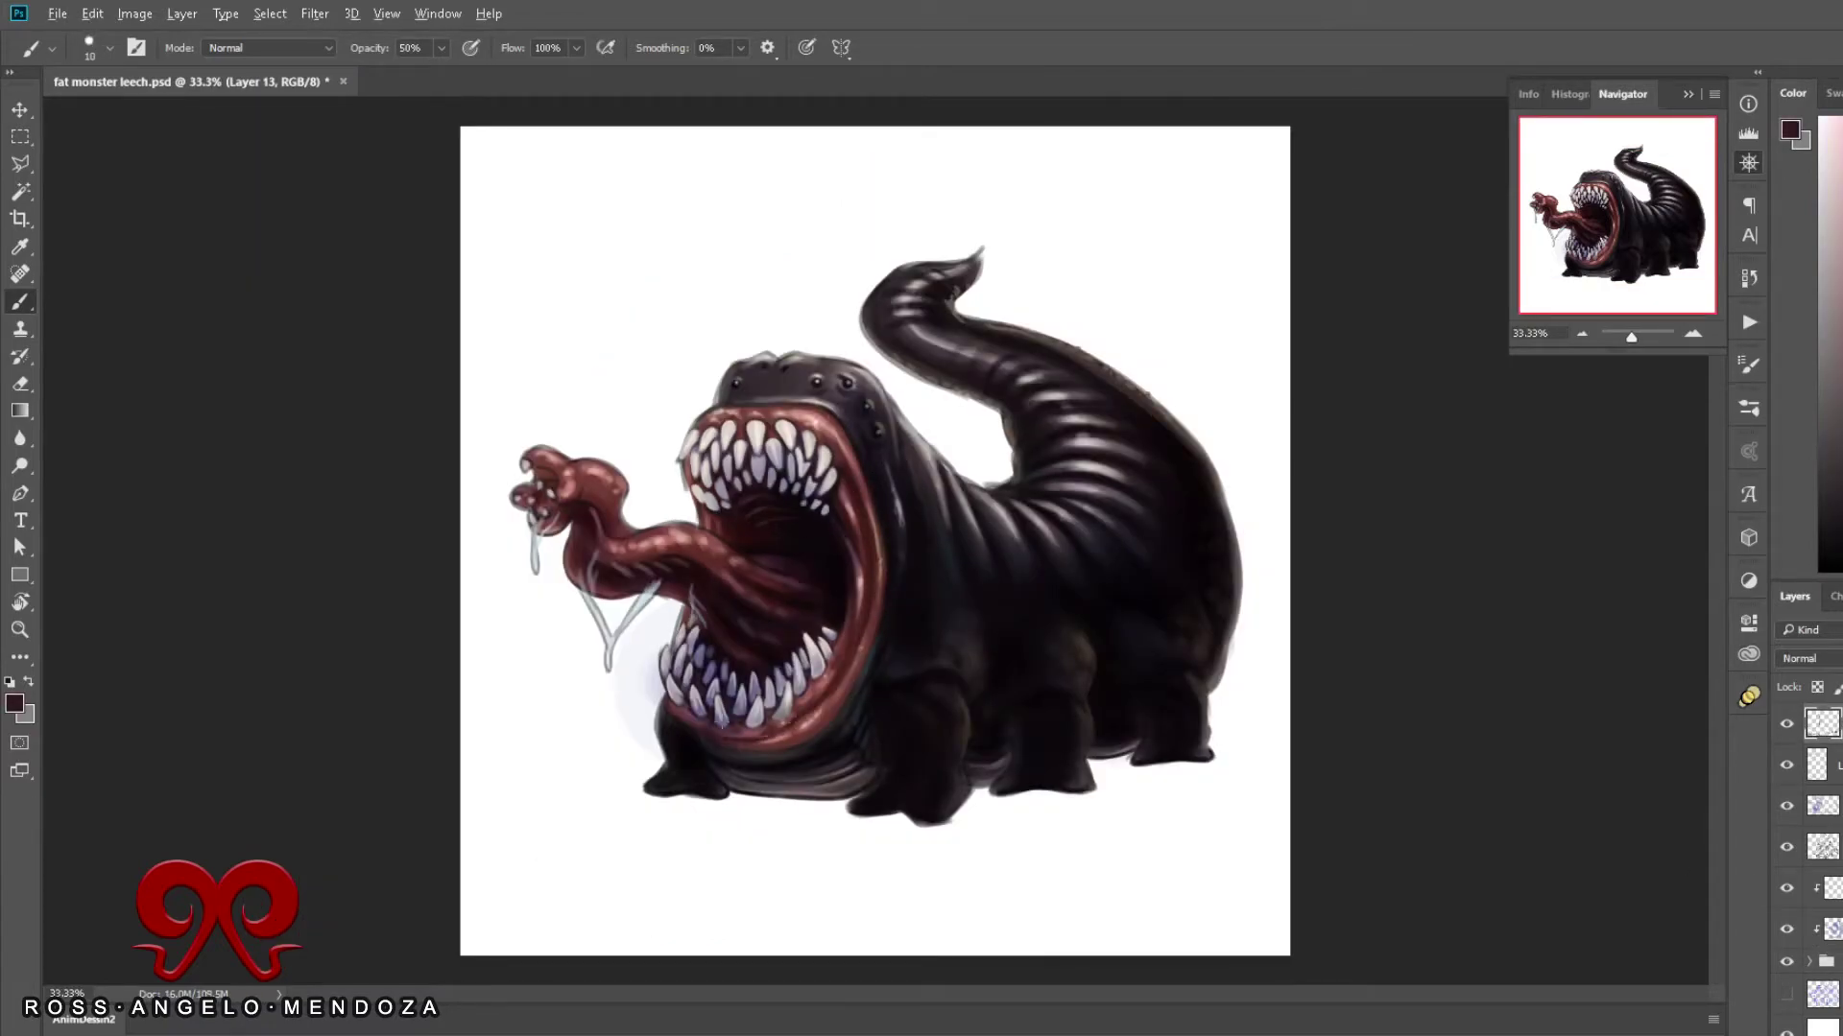
{"action": "left_click", "coordinate": [881, 645], "text": "alt"}
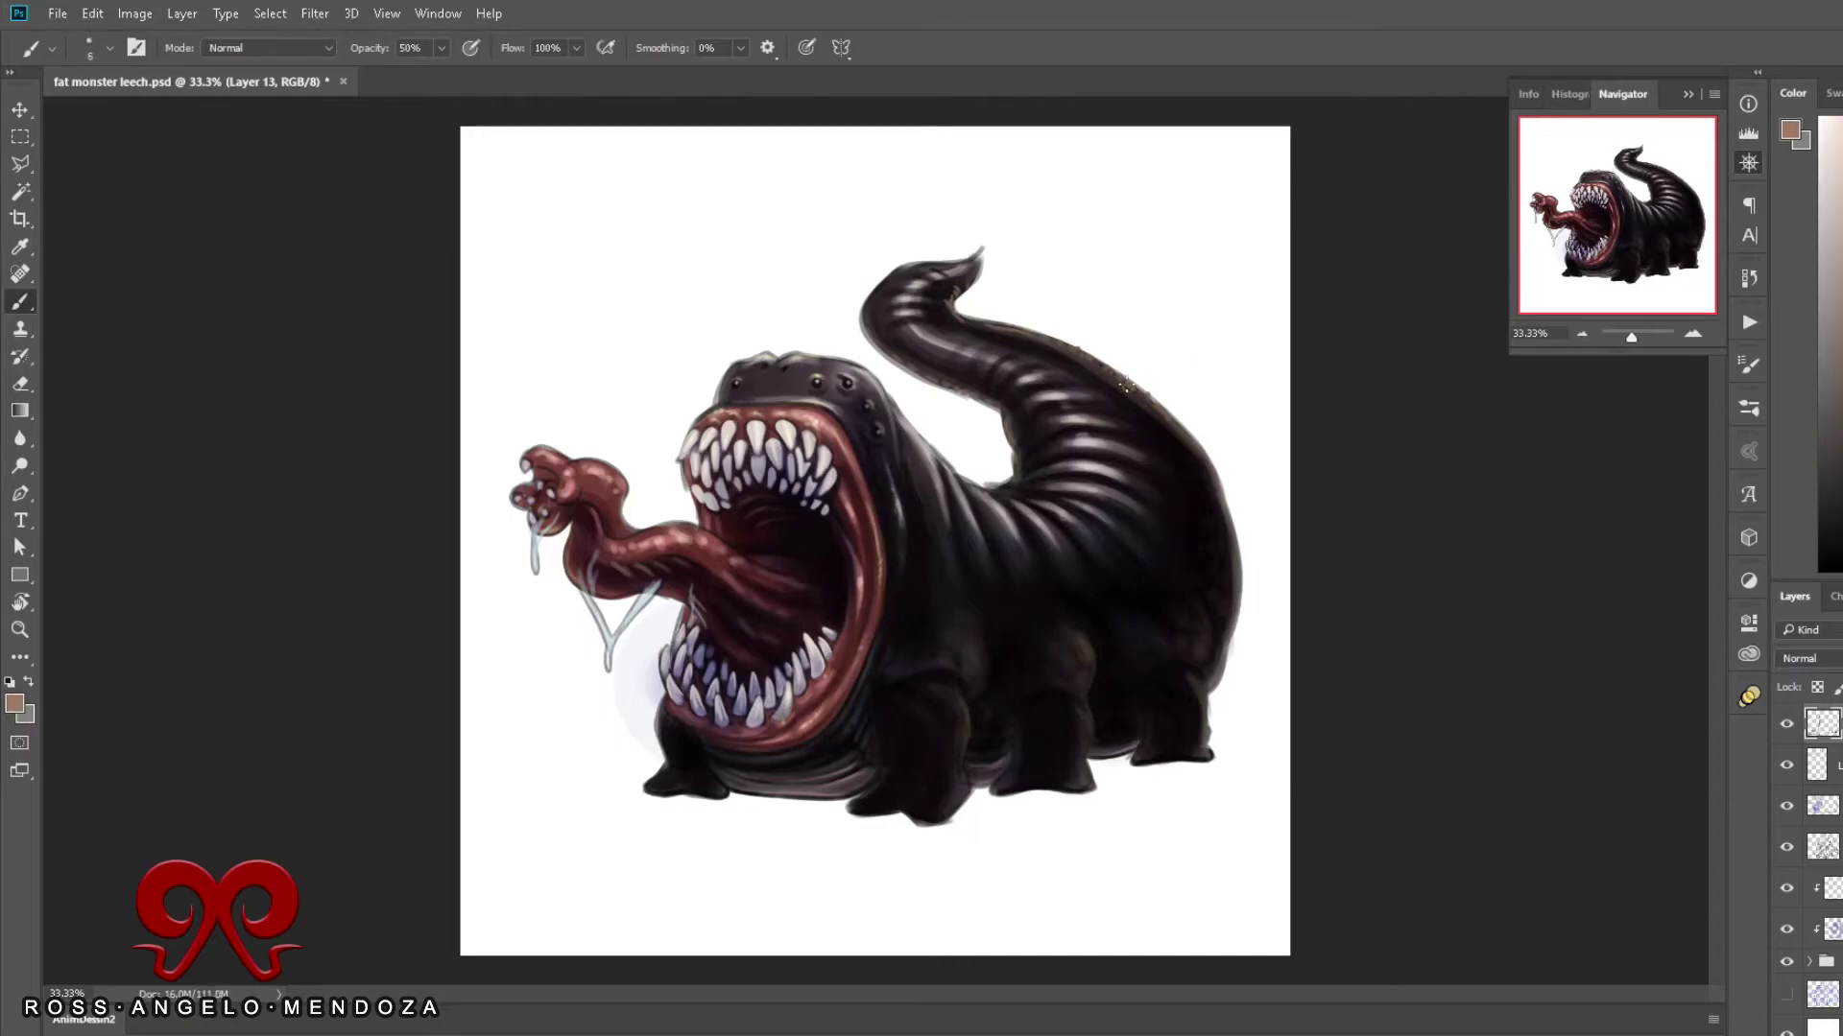
{"action": "key", "text": "bracketright"}
{"action": "left_click", "coordinate": [680, 528], "text": "alt"}
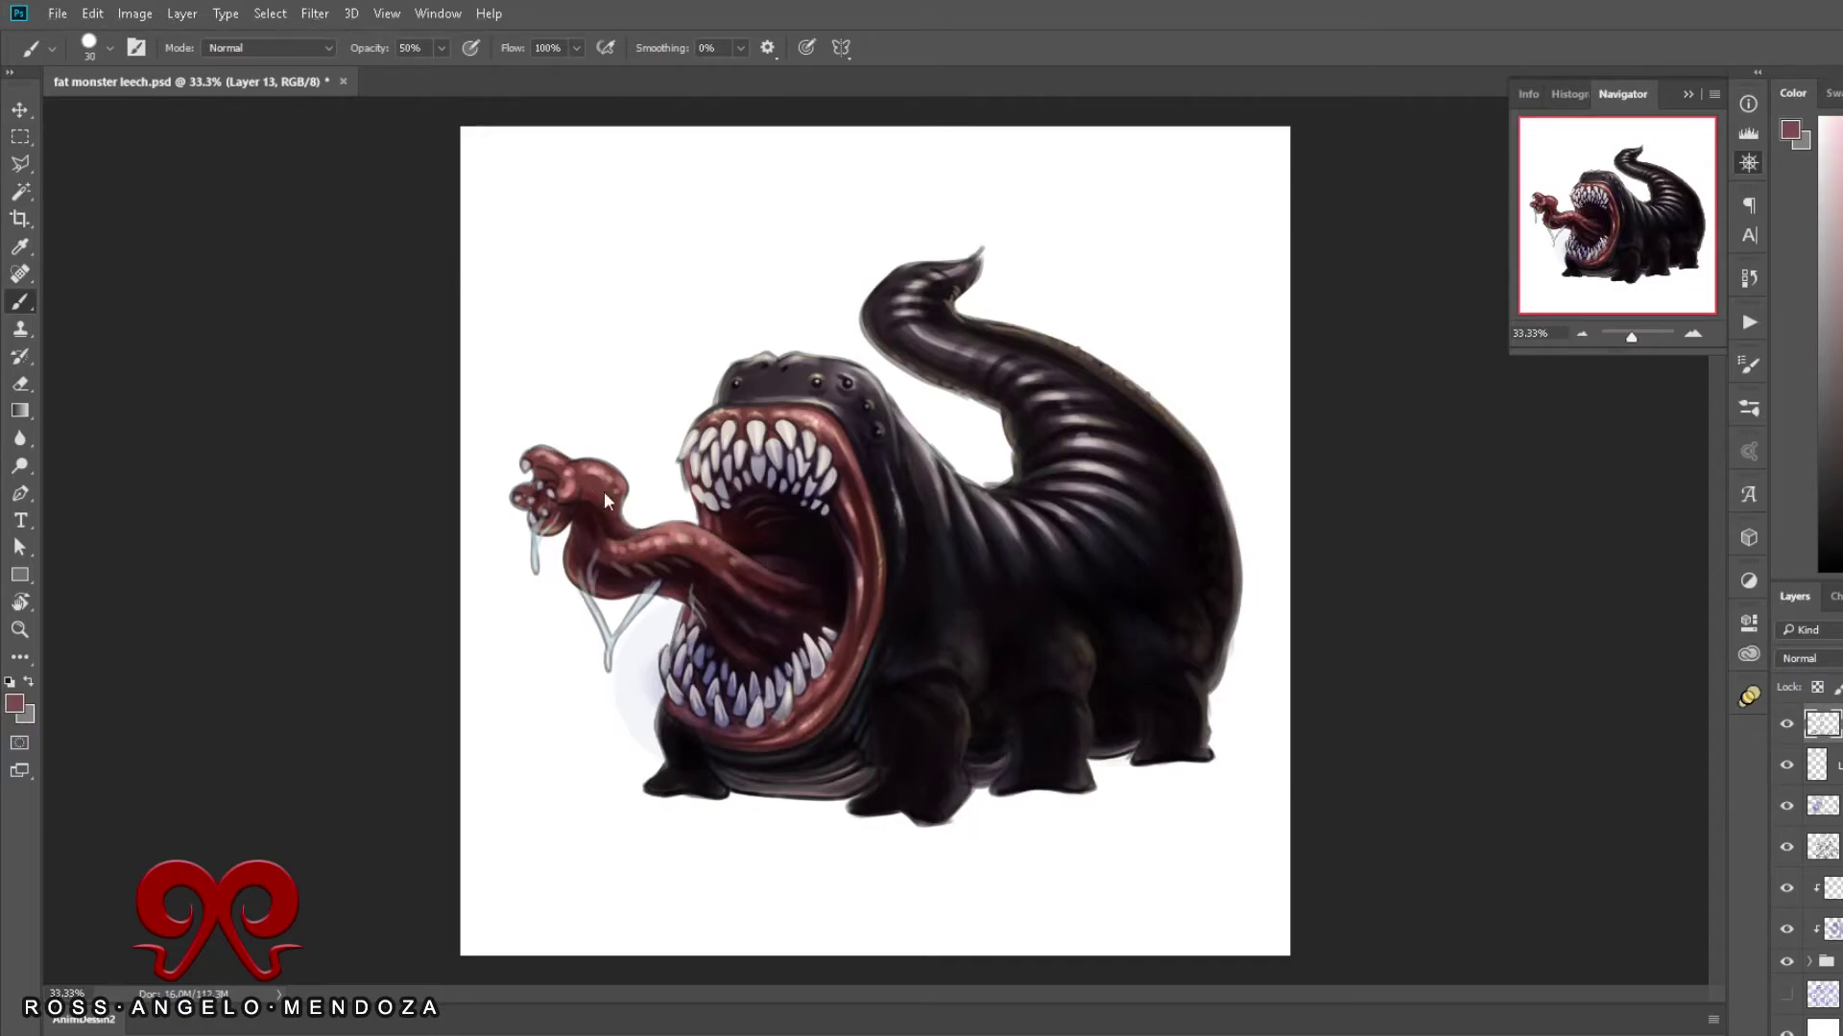
{"action": "key", "text": "bracketright"}
{"action": "key", "text": "bracketright"}
{"action": "key", "text": "bracketright"}
{"action": "left_click", "coordinate": [632, 561], "text": "alt"}
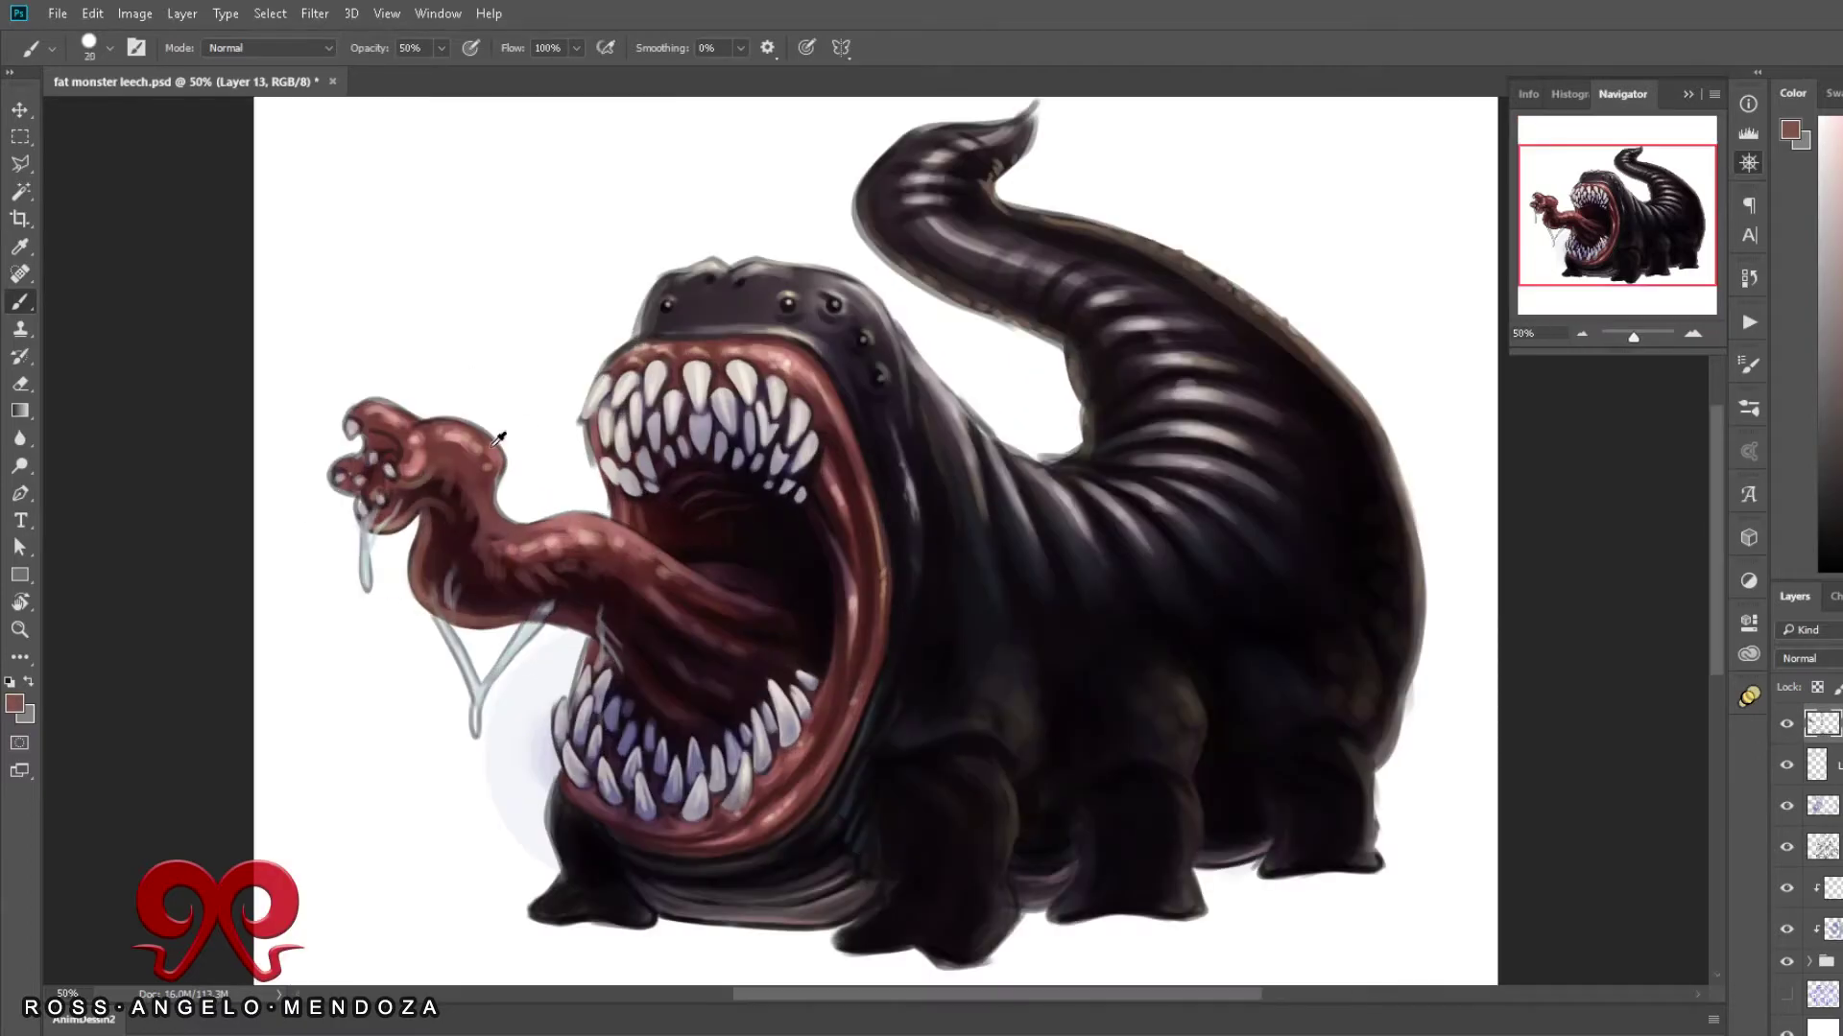
{"action": "key", "text": "ctrl+plus"}
{"action": "left_click", "coordinate": [352, 400], "text": "alt"}
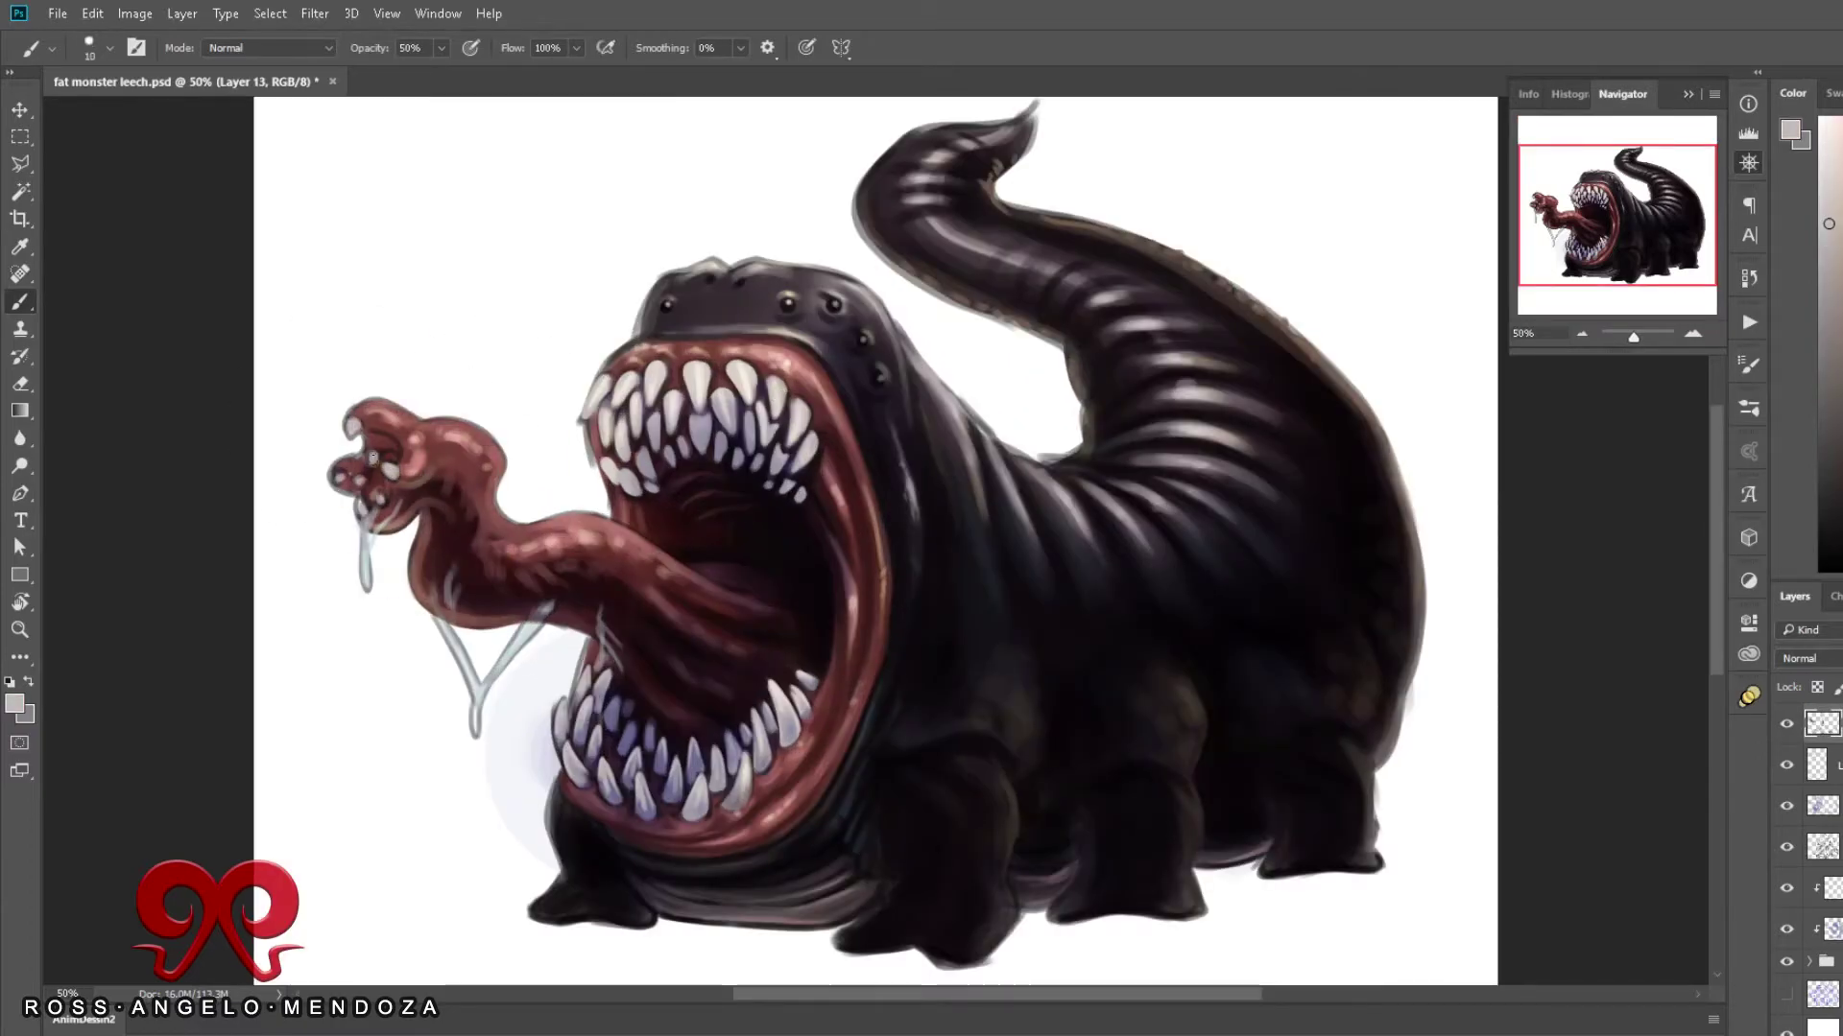
Step: Add a new empty layer and group the painting layers into Group 2
{"action": "key", "text": "alt+bracketleft"}
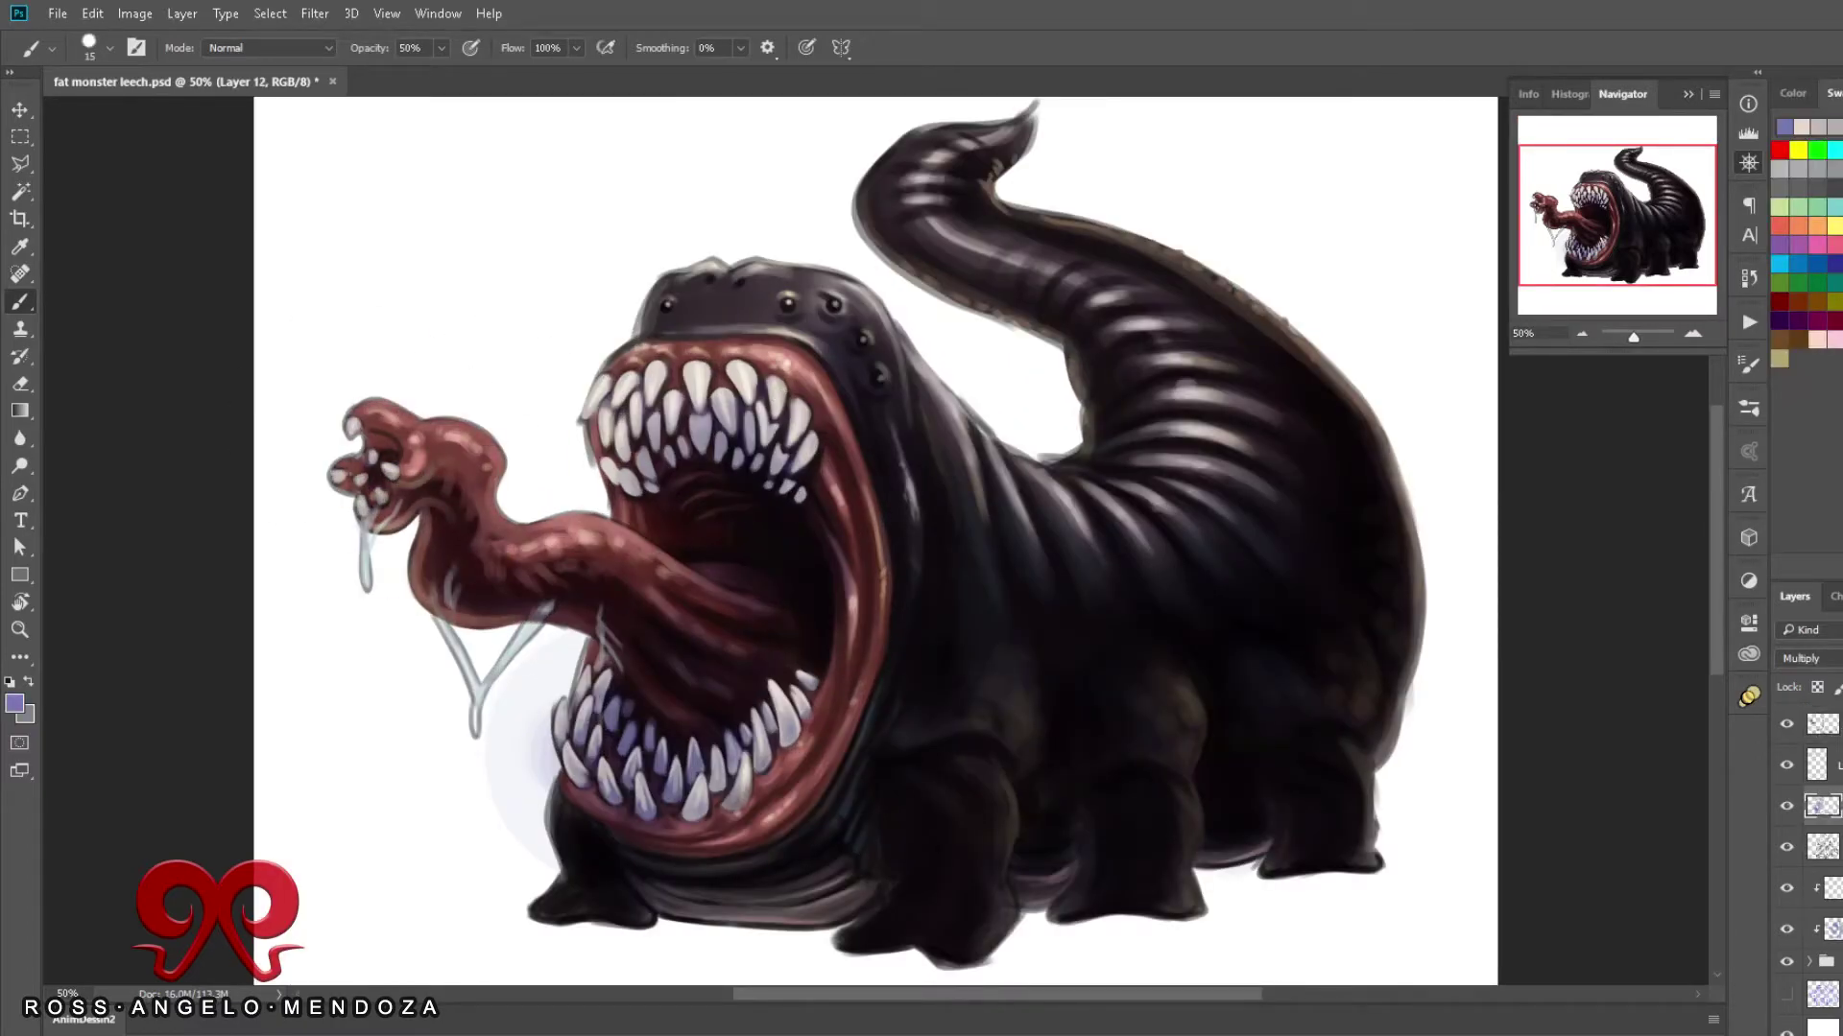
{"action": "key", "text": "ctrl+shift+alt+n"}
{"action": "key", "text": "bracketright"}
{"action": "key", "text": "bracketright"}
{"action": "key", "text": "bracketright"}
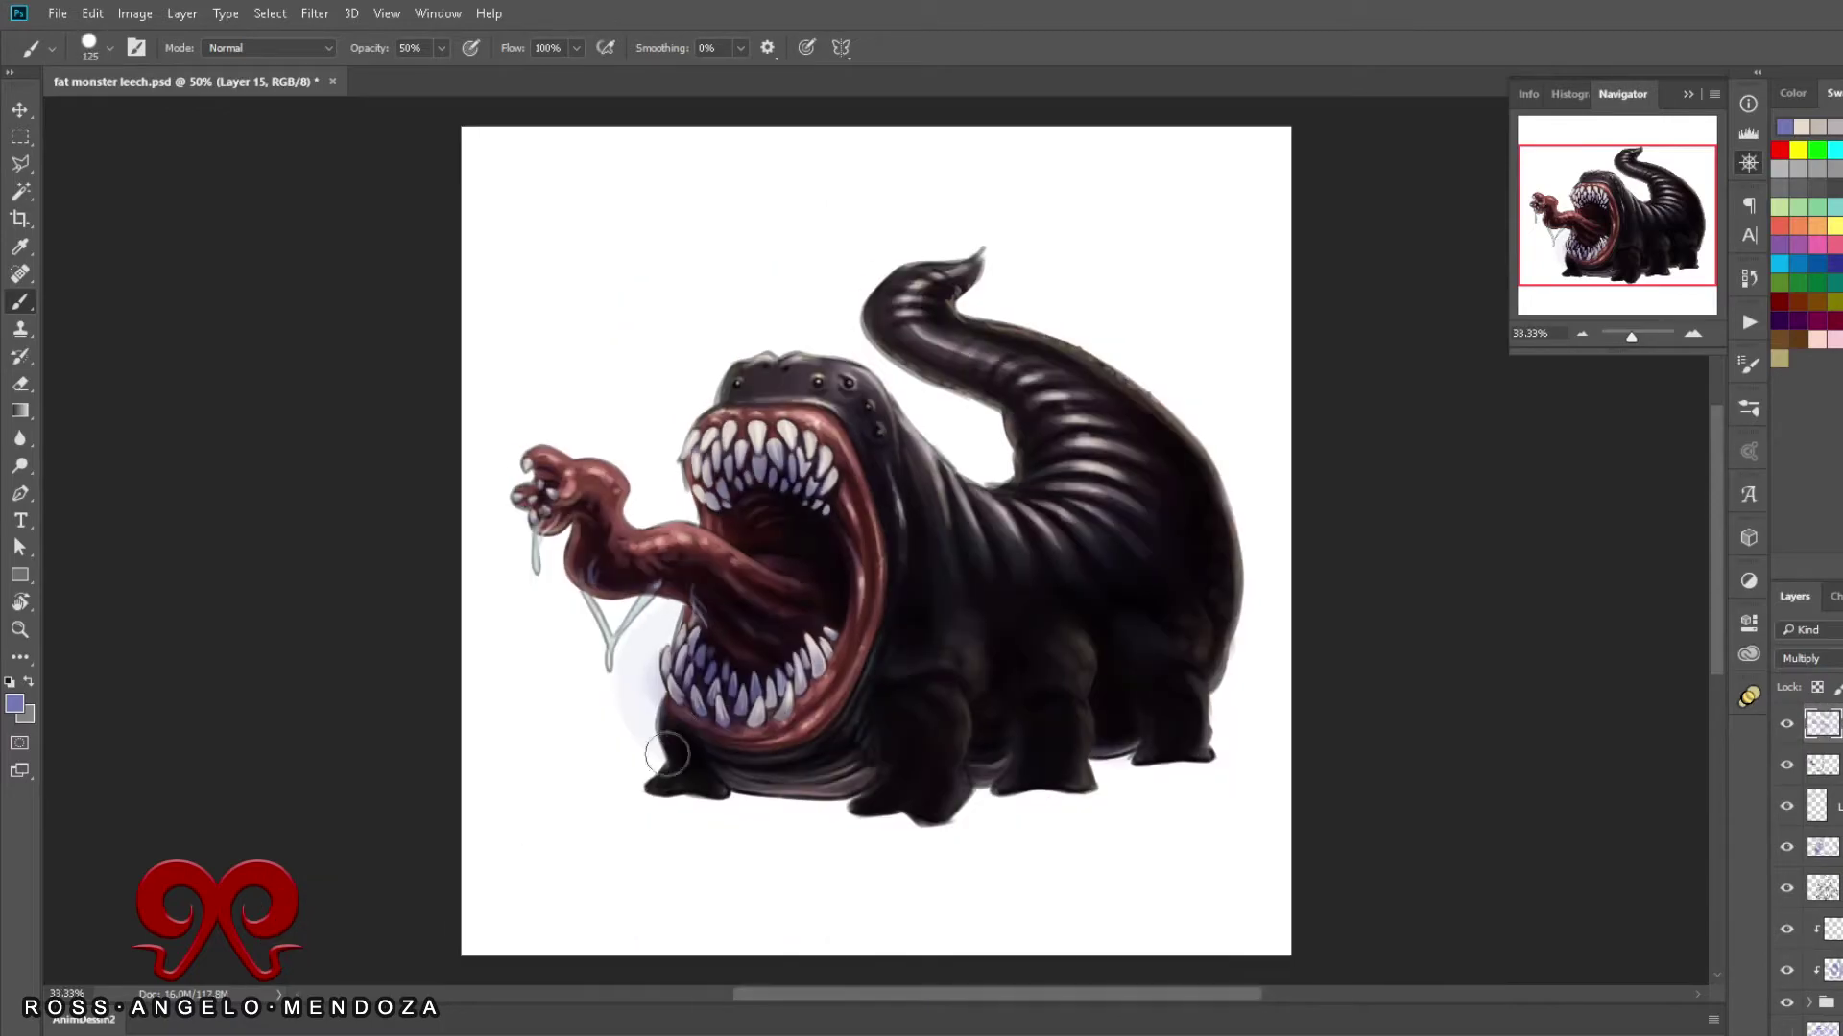
{"action": "key", "text": "ctrl+minus"}
{"action": "key", "text": "ctrl+g"}
{"action": "key", "text": "bracketright"}
{"action": "key", "text": "bracketright"}
{"action": "key", "text": "bracketright"}
Step: Dismiss the group-painting warning and create Layer 16 for painting
{"action": "left_click", "coordinate": [1427, 797]}
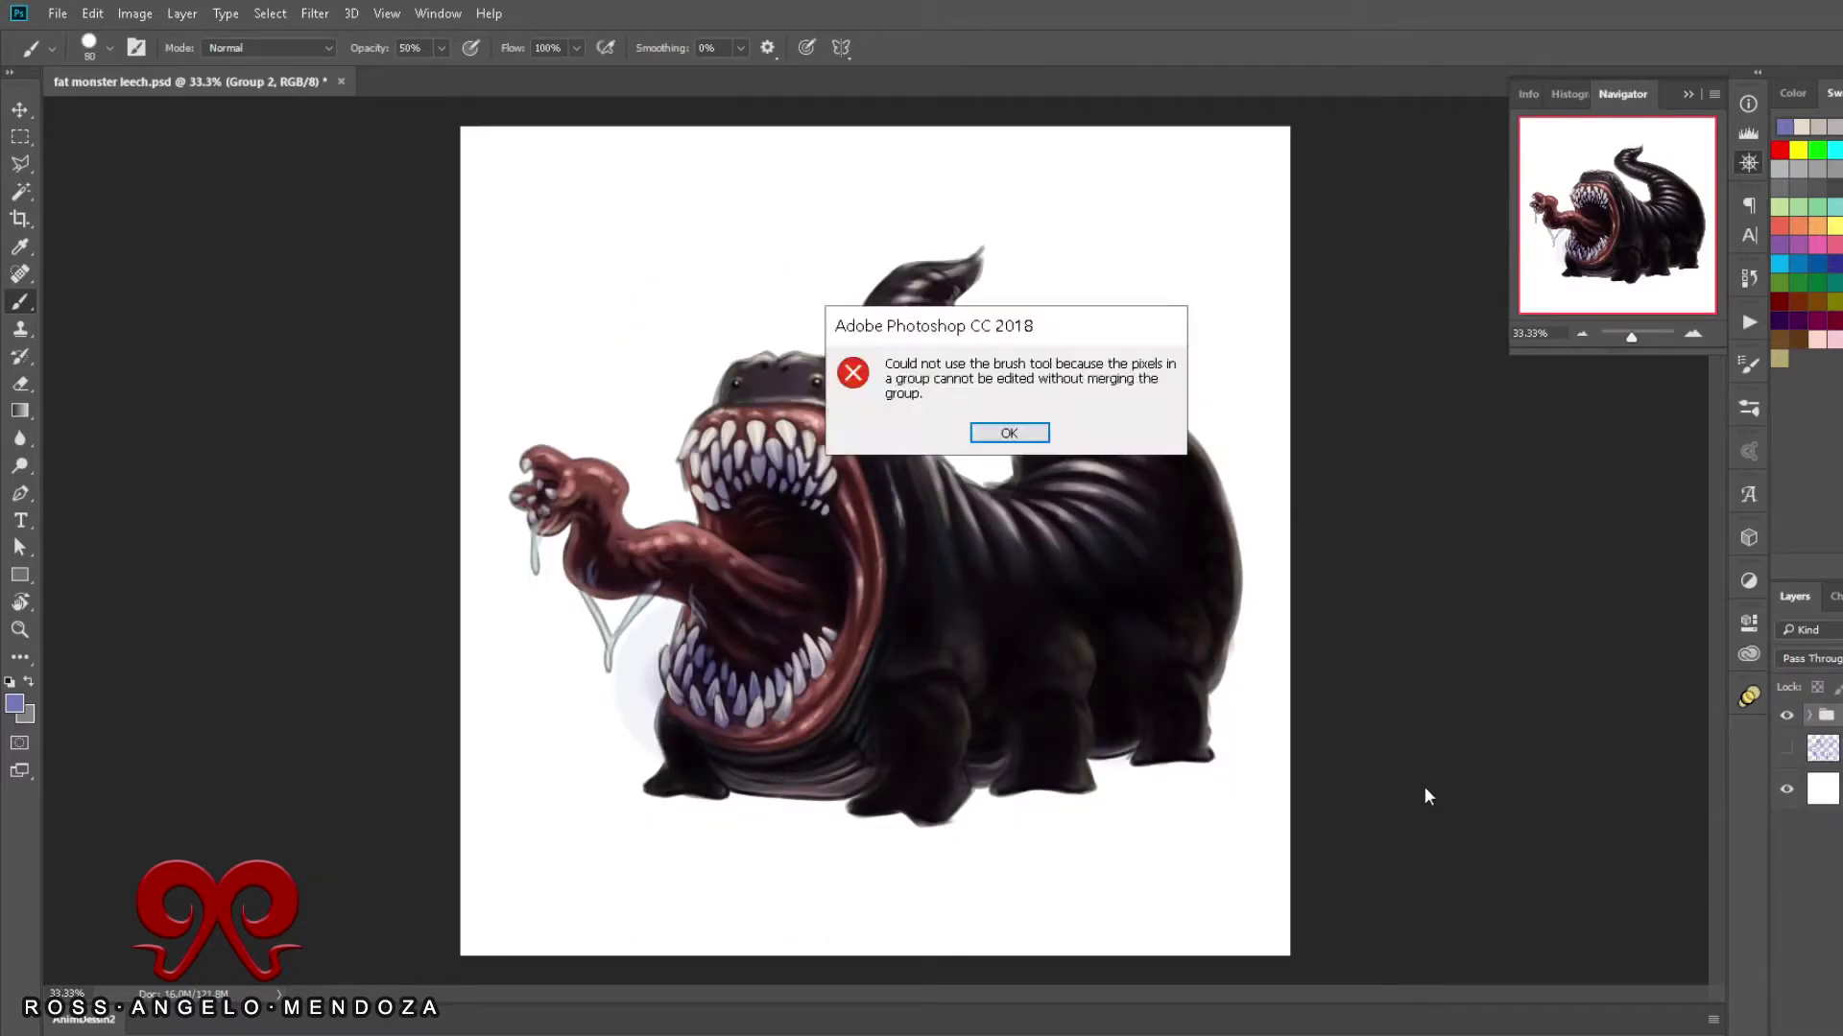
{"action": "key", "text": "Return"}
{"action": "key", "text": "ctrl+plus"}
{"action": "key", "text": "ctrl+shift+alt+n"}
{"action": "key", "text": "bracketleft"}
{"action": "key", "text": "bracketleft"}
{"action": "key", "text": "bracketleft"}
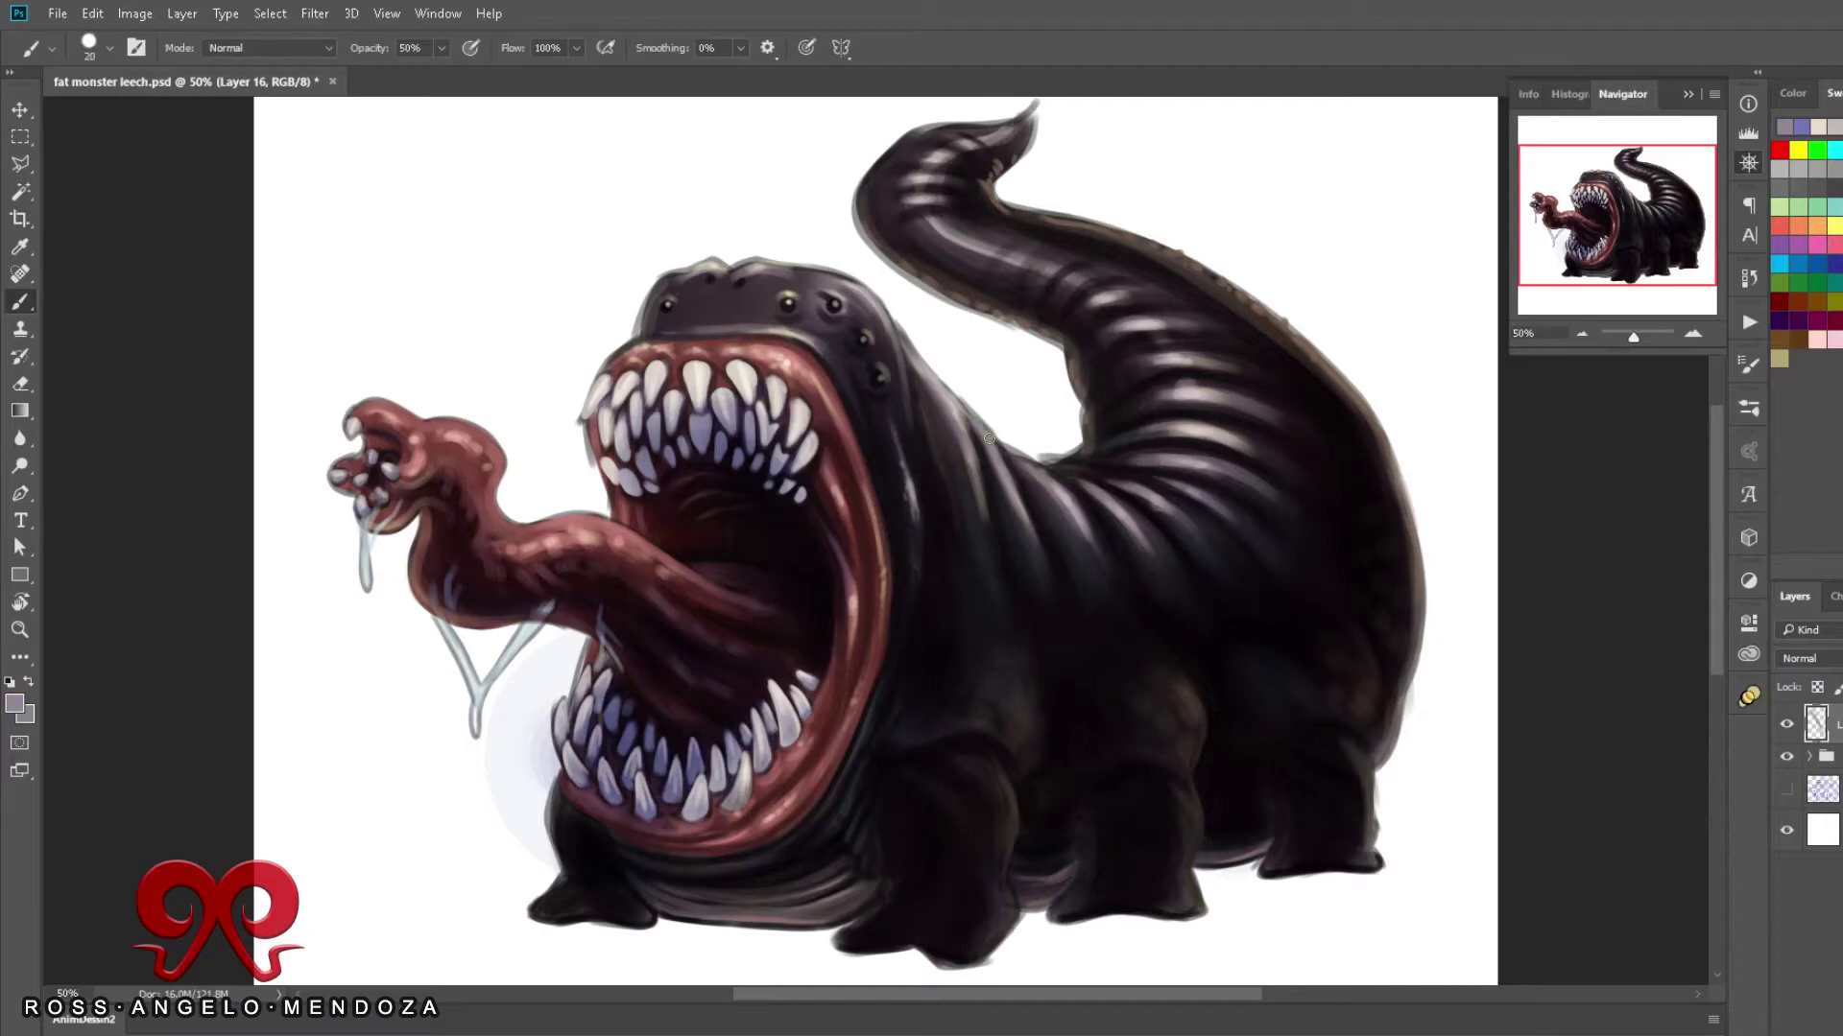
Step: Paint highlights along the back and tail, dark tail-edge accents, and front-leg shading
{"action": "left_click", "coordinate": [989, 438], "text": "alt"}
{"action": "left_click_drag", "start_coordinate": [998, 441], "coordinate": [1132, 470]}
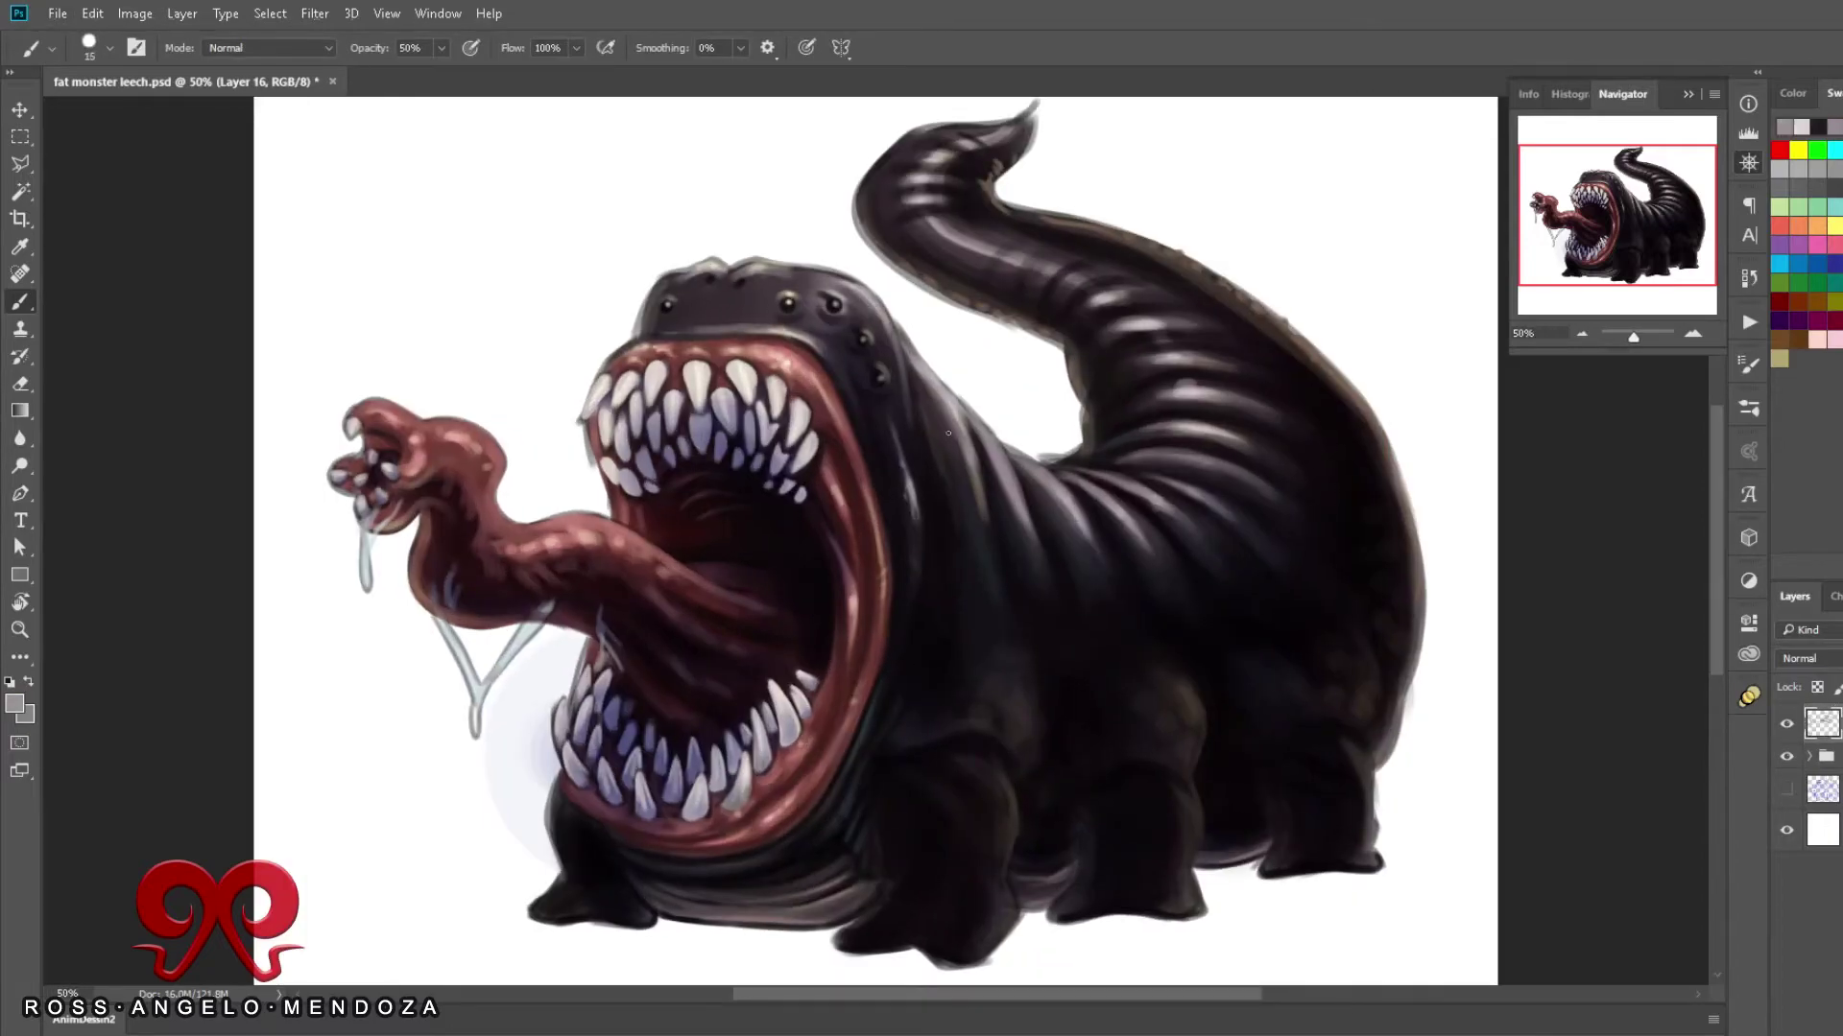
{"action": "left_click", "coordinate": [948, 434], "text": "alt"}
{"action": "key", "text": "F6"}
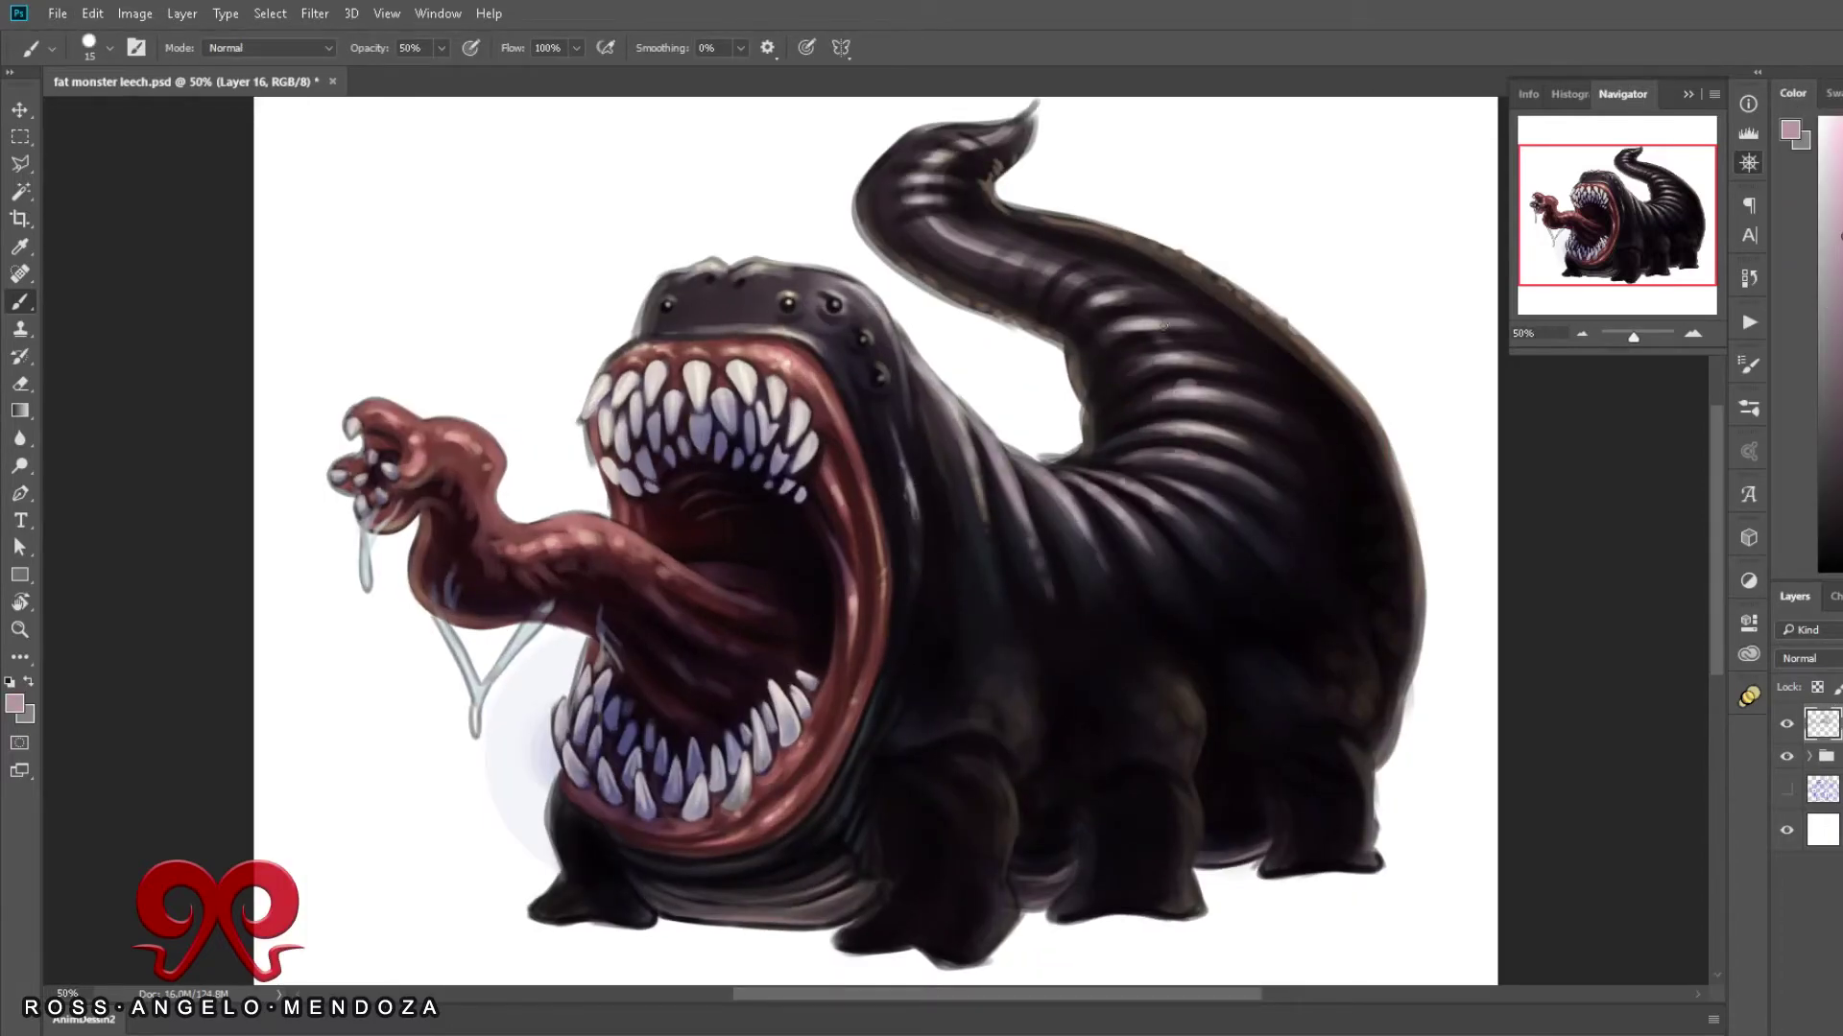
{"action": "left_click_drag", "start_coordinate": [1180, 435], "coordinate": [1046, 269]}
{"action": "left_click", "coordinate": [1027, 134], "text": "alt"}
{"action": "key", "text": "bracketright"}
{"action": "left_click_drag", "start_coordinate": [948, 128], "coordinate": [891, 155]}
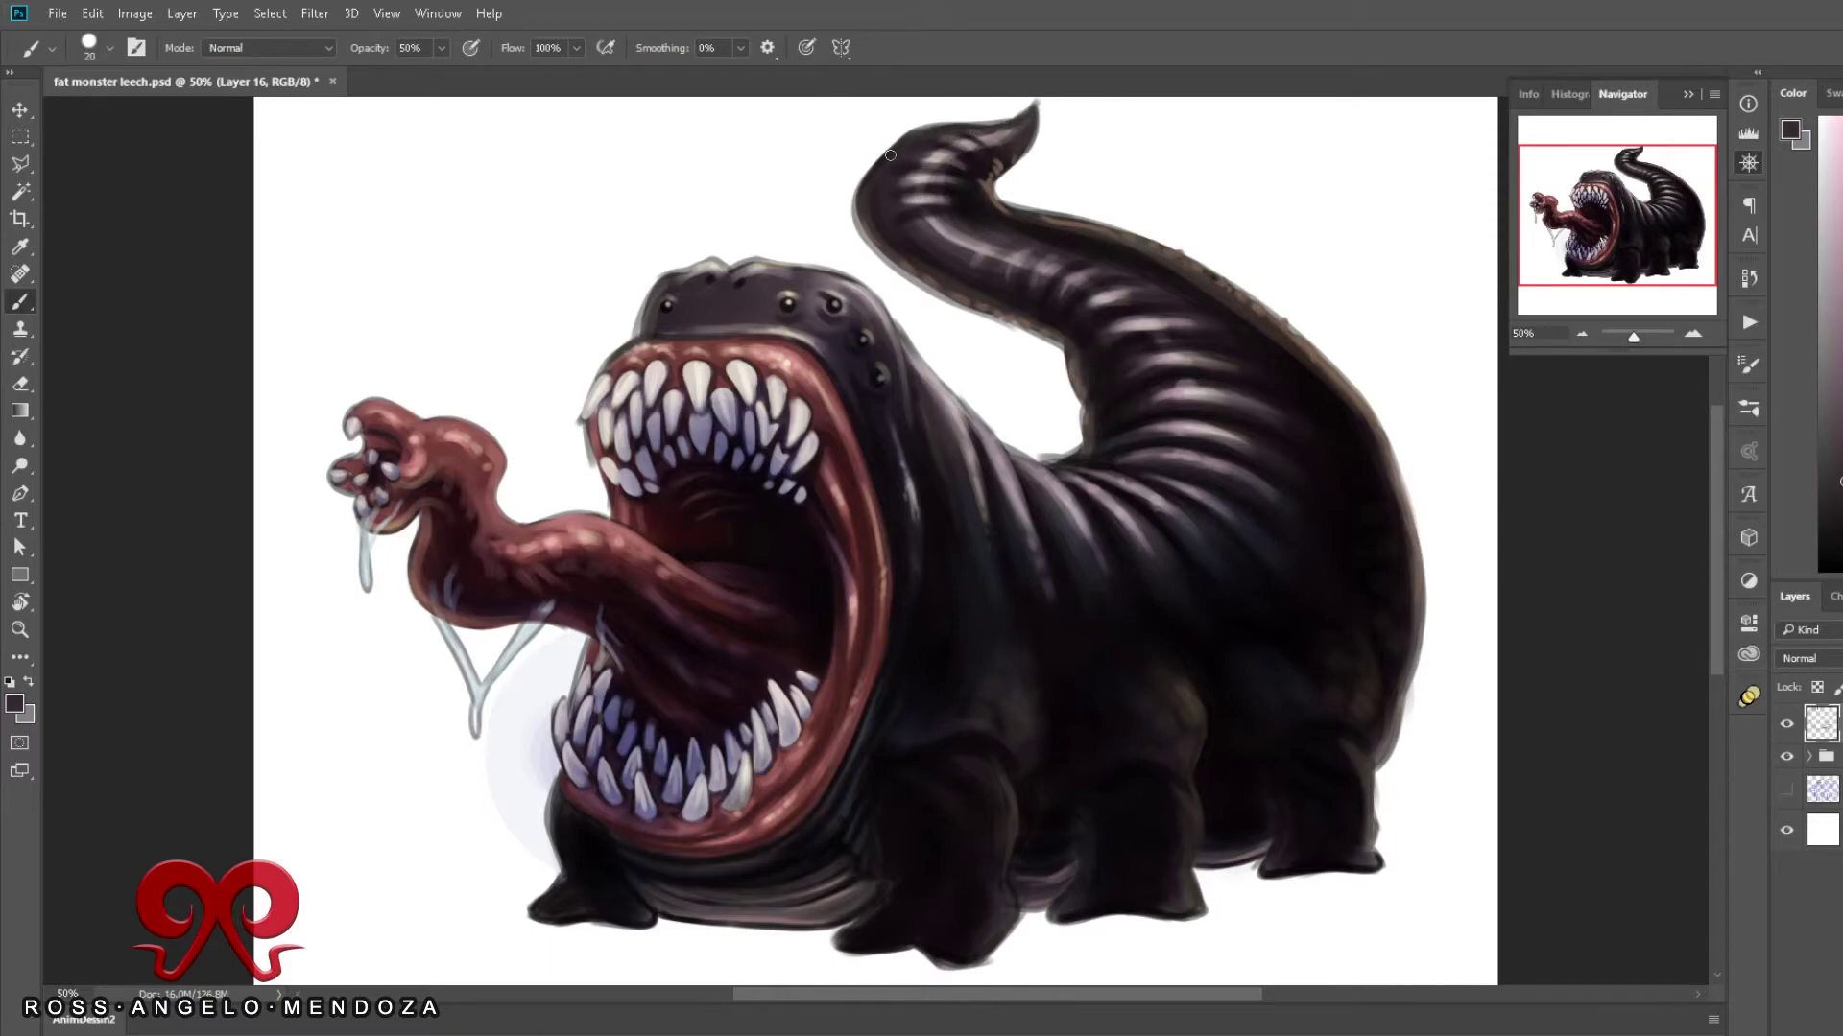
{"action": "key", "text": "bracketright"}
{"action": "key", "text": "bracketright"}
{"action": "left_click_drag", "start_coordinate": [551, 826], "coordinate": [580, 868]}
Step: Darken the gaps between the upper teeth with a 15 px brush
{"action": "key", "text": "bracketleft"}
{"action": "key", "text": "bracketleft"}
{"action": "key", "text": "bracketleft"}
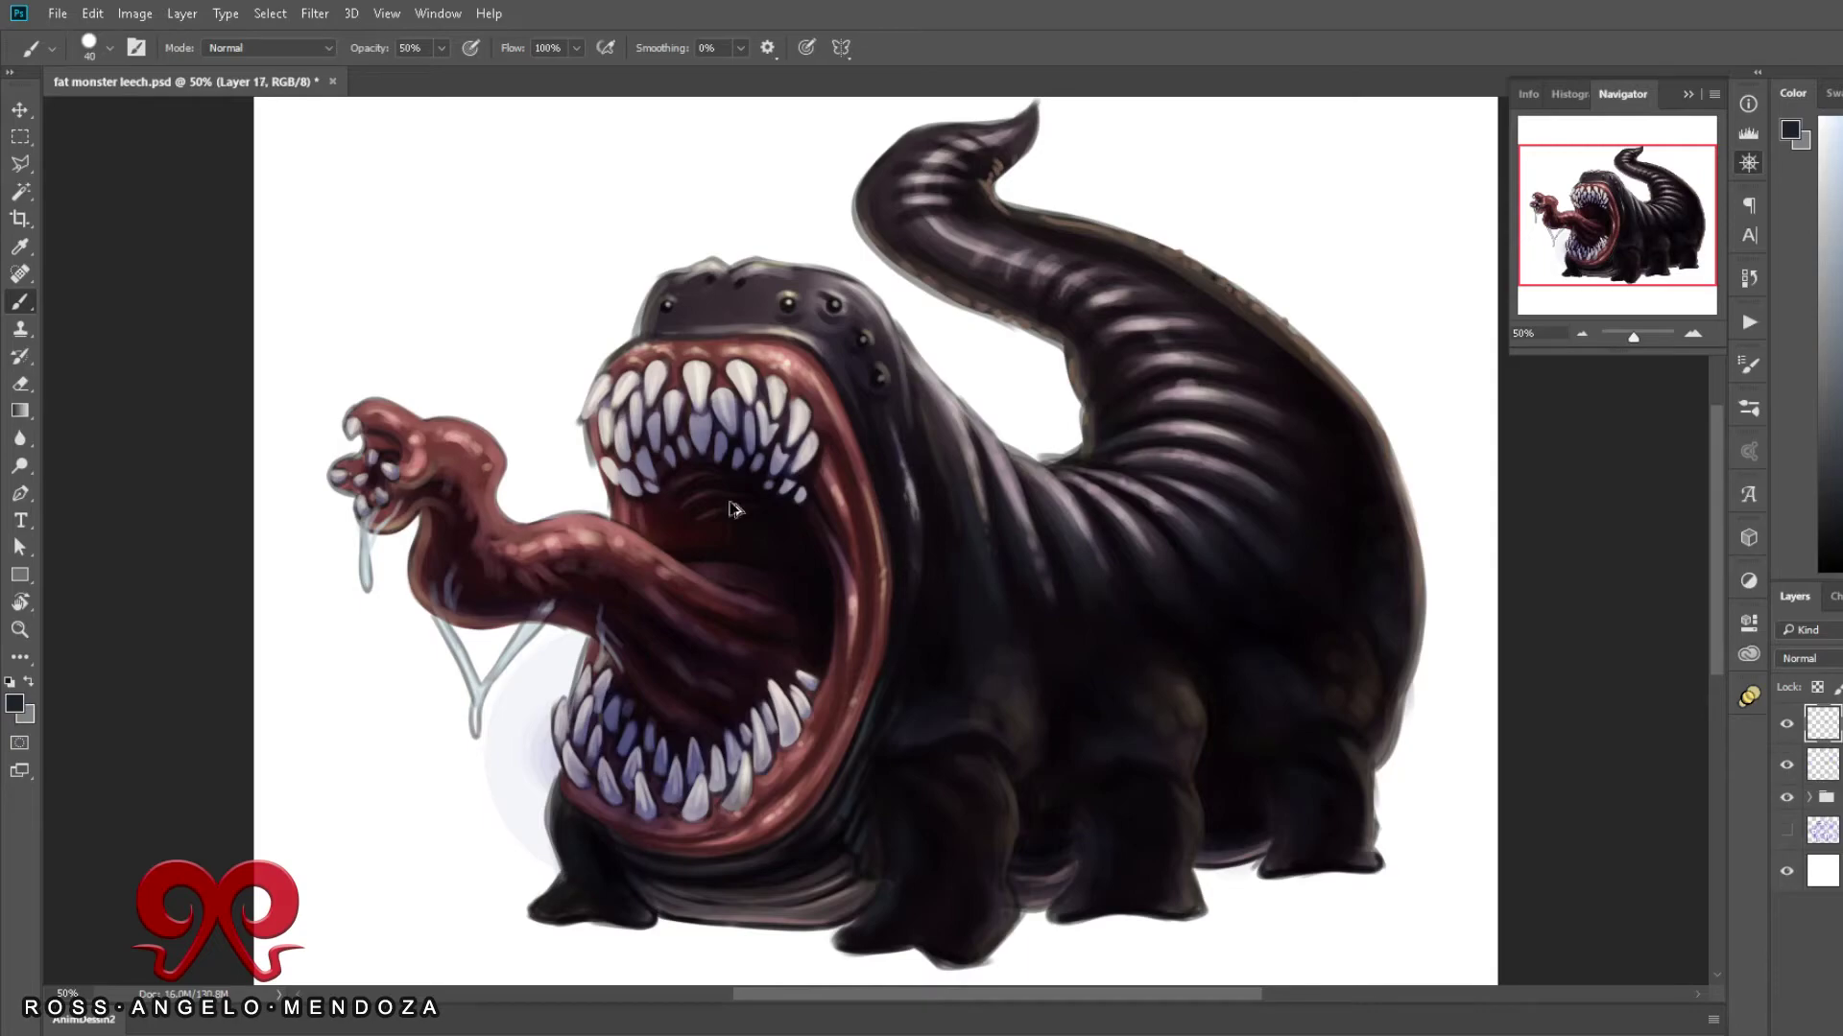
{"action": "left_click", "coordinate": [783, 458], "text": "alt"}
{"action": "key", "text": "bracketright"}
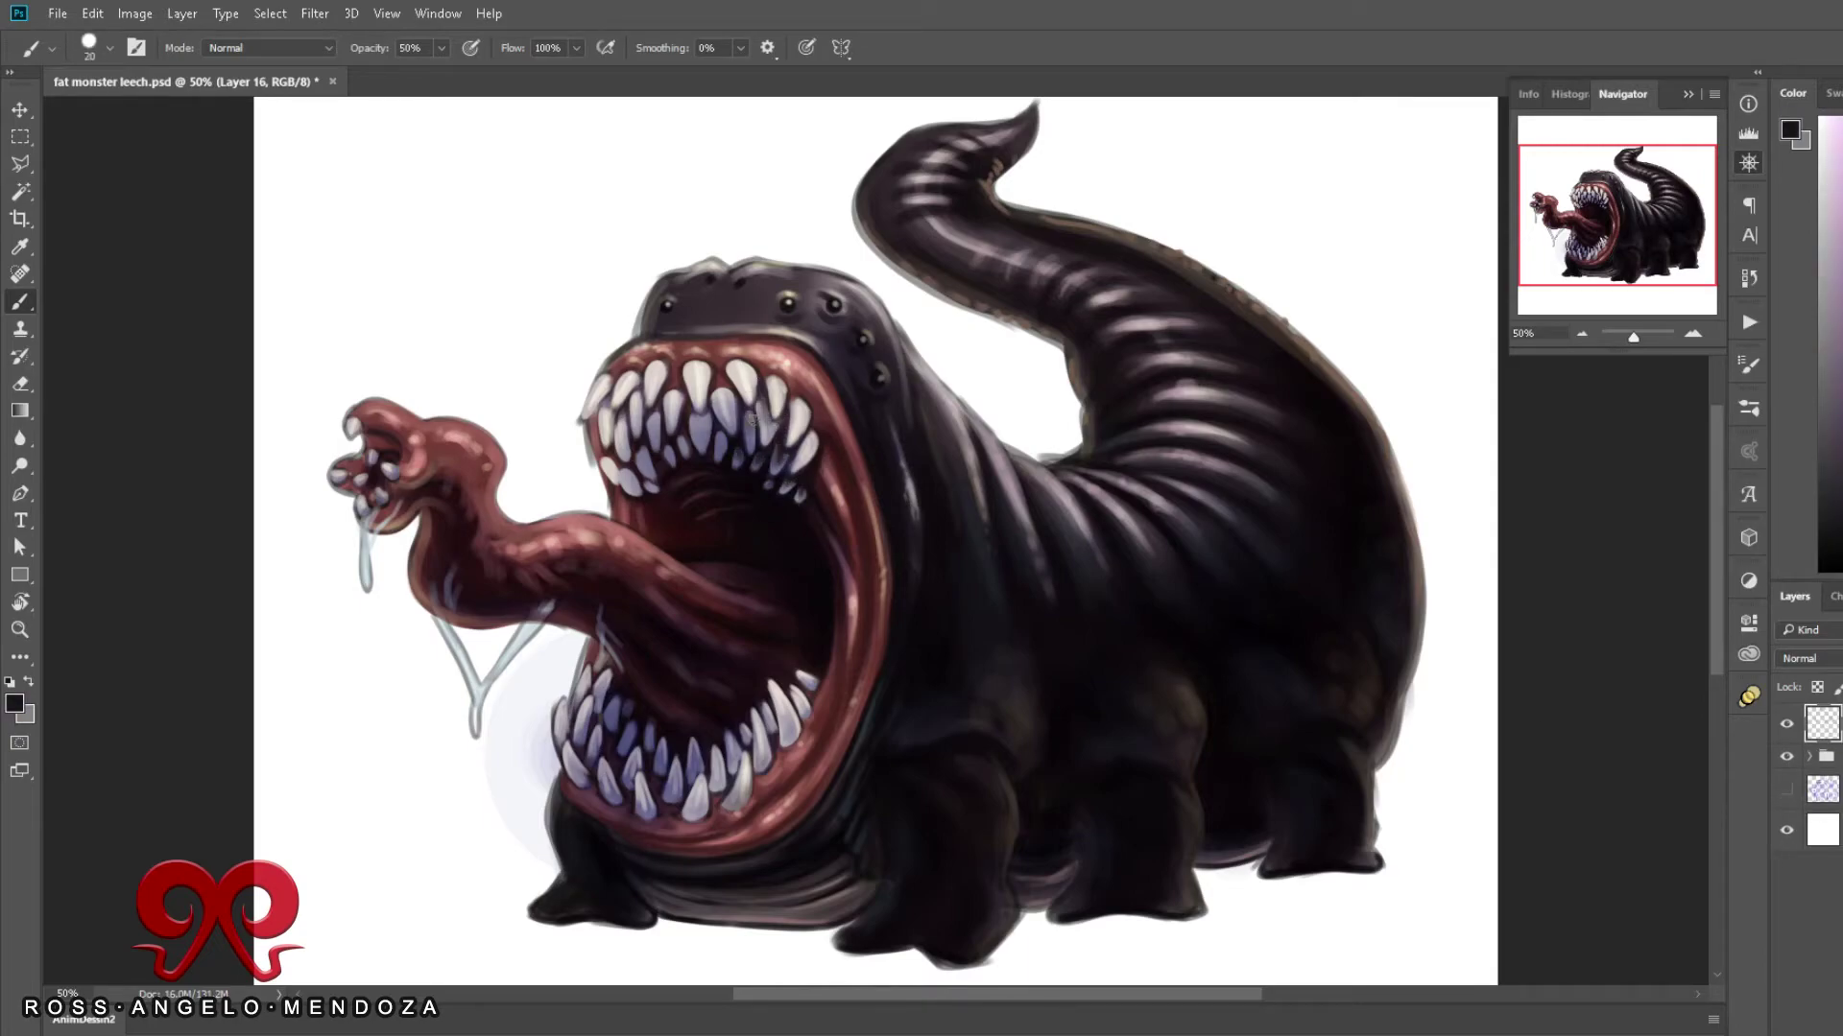
{"action": "key", "text": "bracketleft"}
{"action": "left_click_drag", "start_coordinate": [724, 389], "coordinate": [727, 413]}
{"action": "mouse_move", "coordinate": [672, 392]}
{"action": "left_mouse_down"}
{"action": "mouse_move", "coordinate": [683, 414]}
{"action": "mouse_move", "coordinate": [654, 407]}
{"action": "mouse_move", "coordinate": [620, 479]}
{"action": "left_mouse_up"}
{"action": "left_click", "coordinate": [701, 421], "text": "alt"}
Step: Darken the gaps between the lower teeth with a 10 px brush
{"action": "key", "text": "bracketright"}
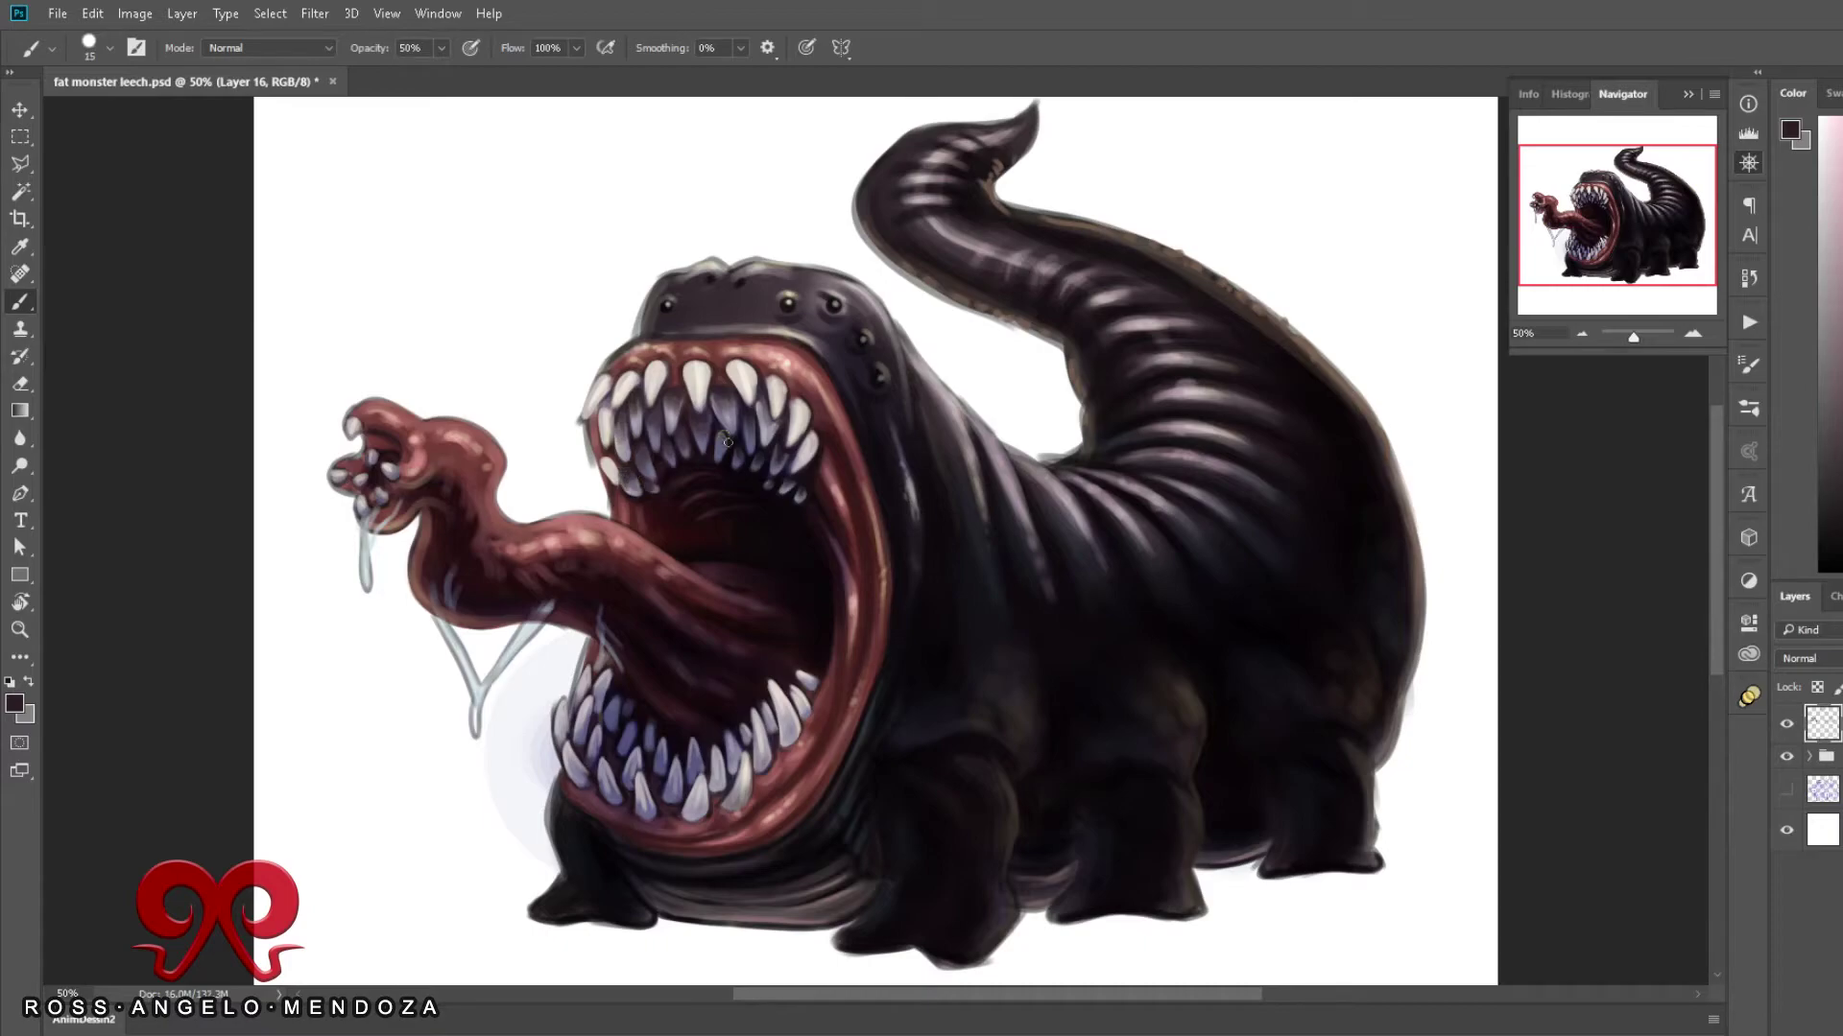
{"action": "key", "text": "bracketleft"}
{"action": "left_click_drag", "start_coordinate": [734, 748], "coordinate": [735, 775]}
{"action": "left_click_drag", "start_coordinate": [770, 715], "coordinate": [769, 735]}
{"action": "left_click_drag", "start_coordinate": [672, 783], "coordinate": [671, 805]}
{"action": "left_click_drag", "start_coordinate": [634, 737], "coordinate": [693, 824]}
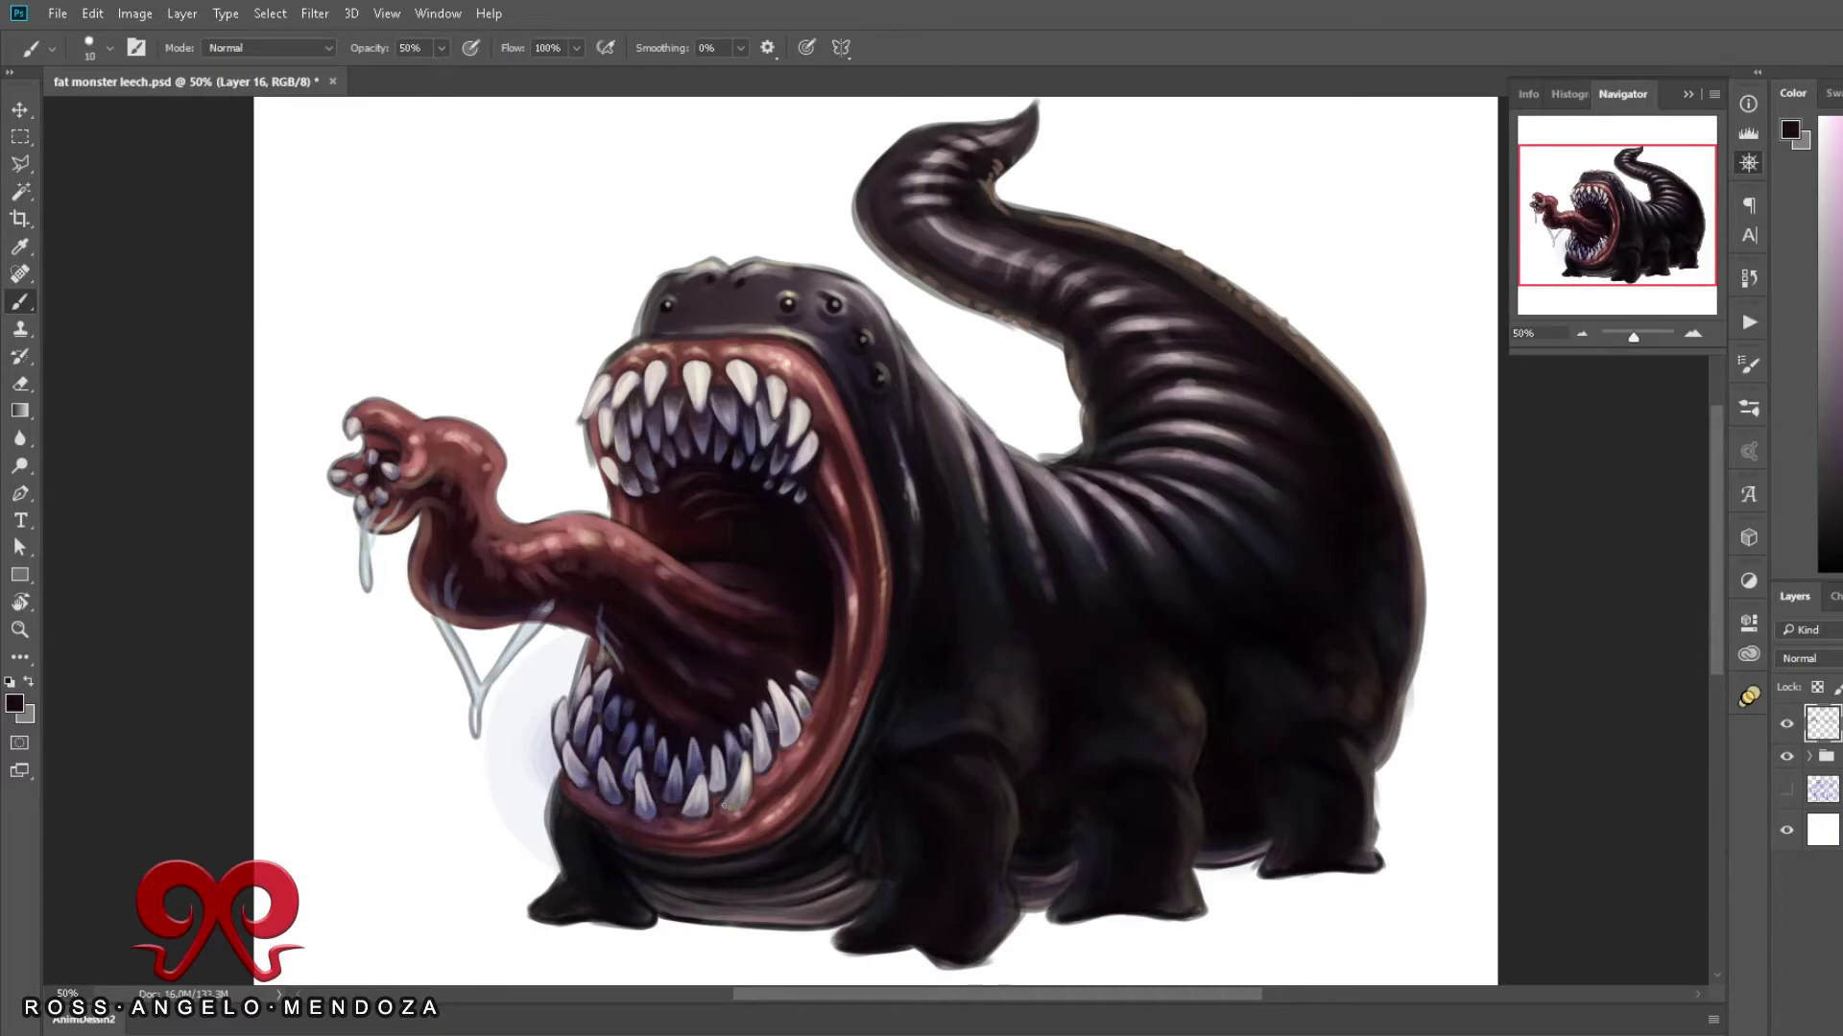
Step: Add Layer 17 and pick a light beige colour with a 10 px brush
{"action": "key", "text": "ctrl+shift+alt+n"}
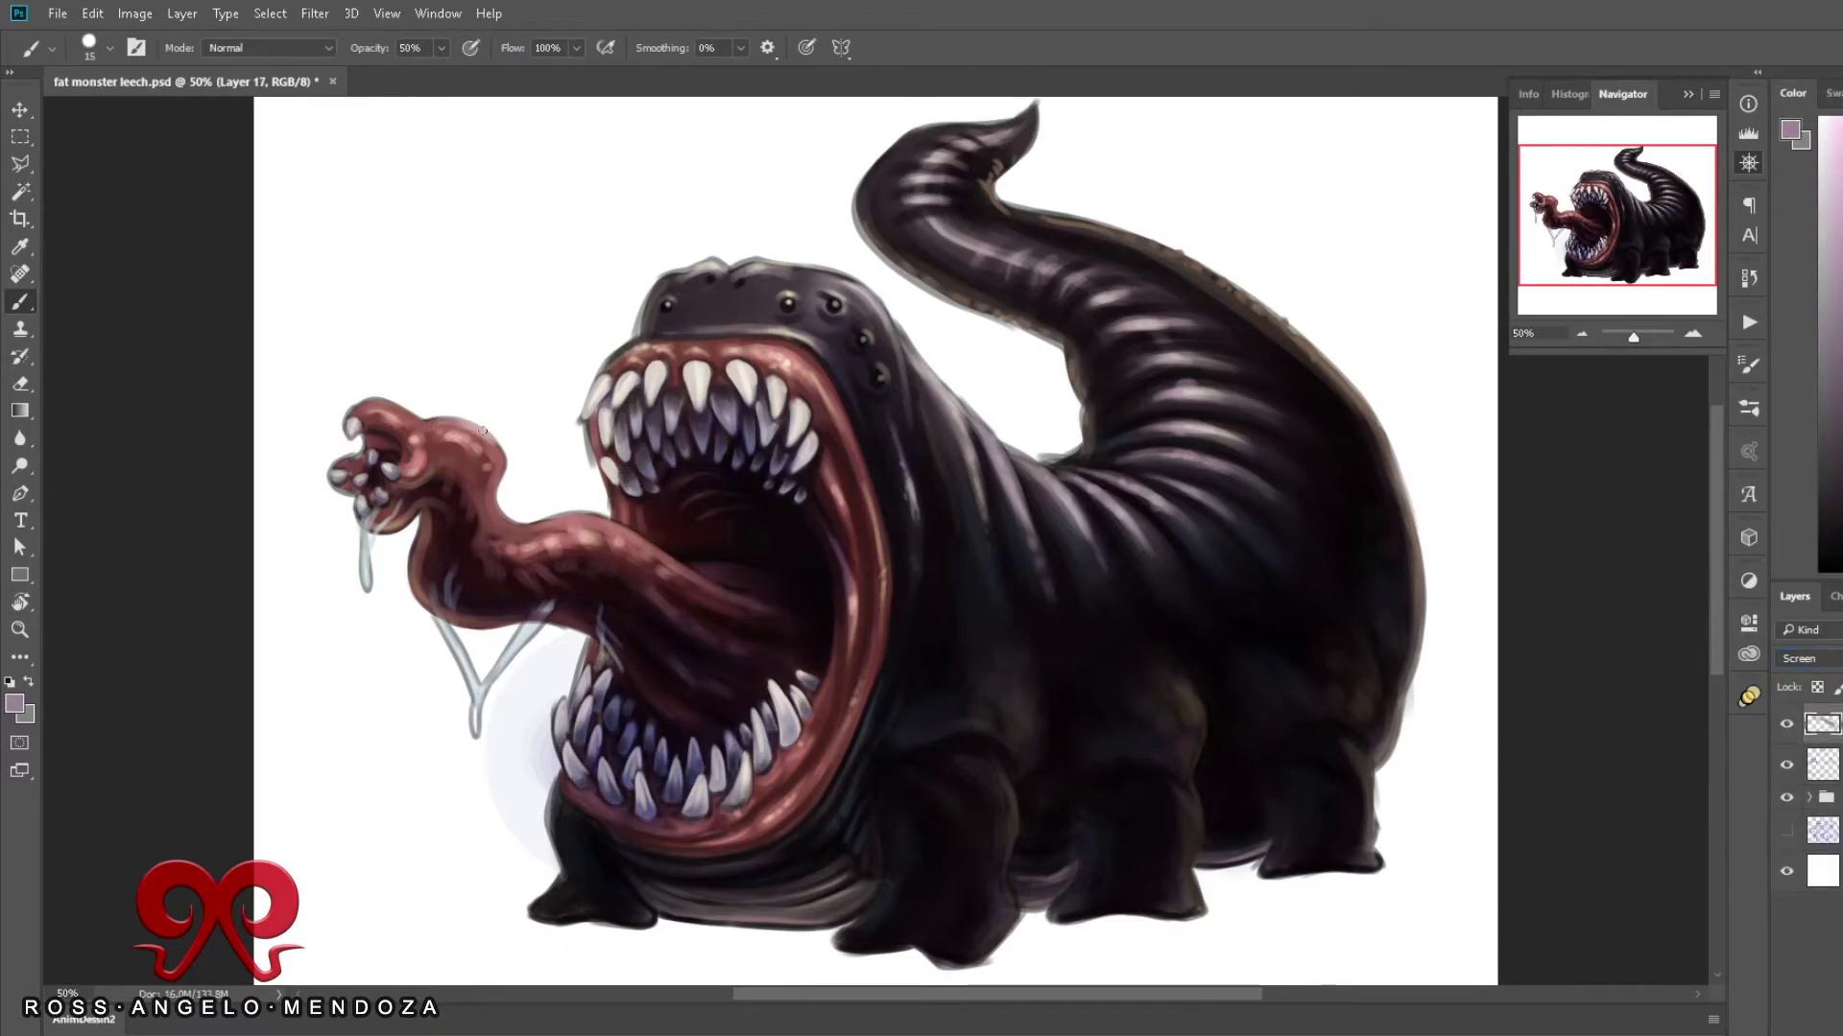
{"action": "key", "text": "bracketleft"}
{"action": "left_click", "coordinate": [1833, 181]}
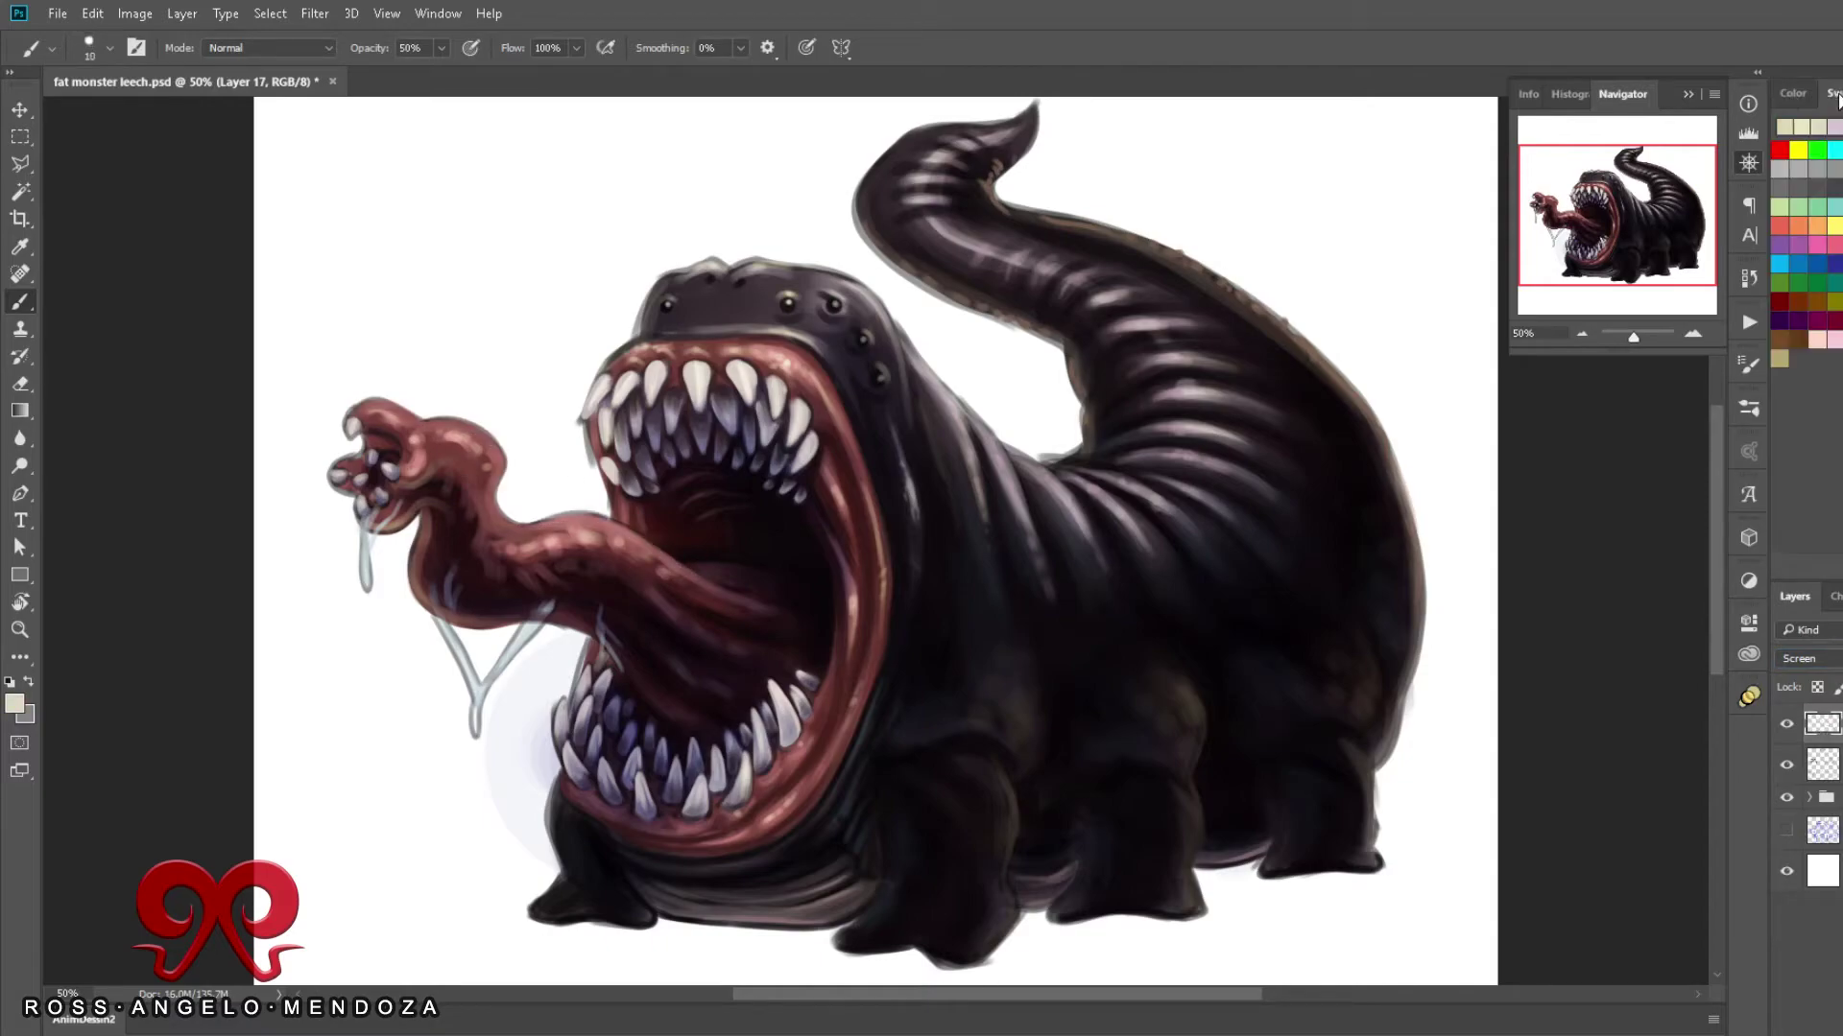
{"action": "key", "text": "bracketleft"}
{"action": "key", "text": "ctrl+minus"}
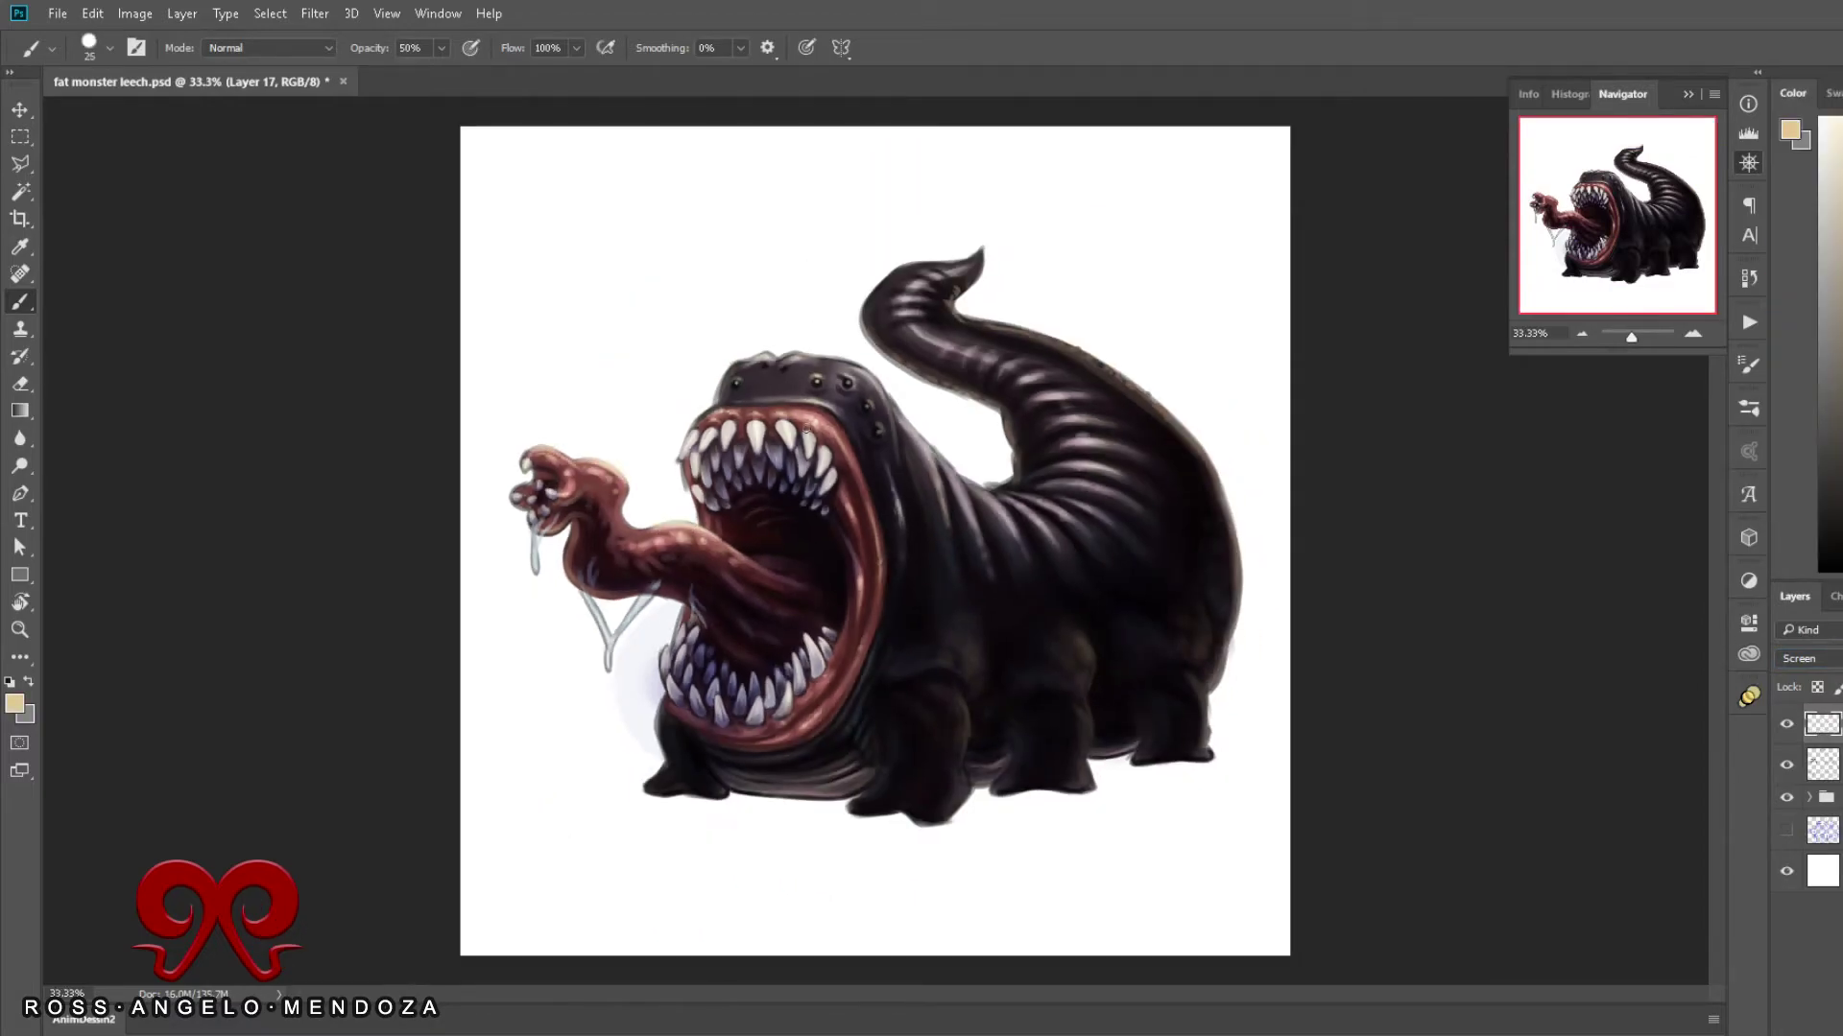
Step: At 20% brush opacity, faintly lighten the area near the head and add a soft body glow
{"action": "key", "text": "bracketright"}
{"action": "key", "text": "bracketright"}
{"action": "key", "text": "bracketright"}
{"action": "key", "text": "2"}
{"action": "left_click_drag", "start_coordinate": [826, 358], "coordinate": [902, 285]}
{"action": "key", "text": "bracketleft"}
{"action": "key", "text": "bracketleft"}
{"action": "key", "text": "bracketleft"}
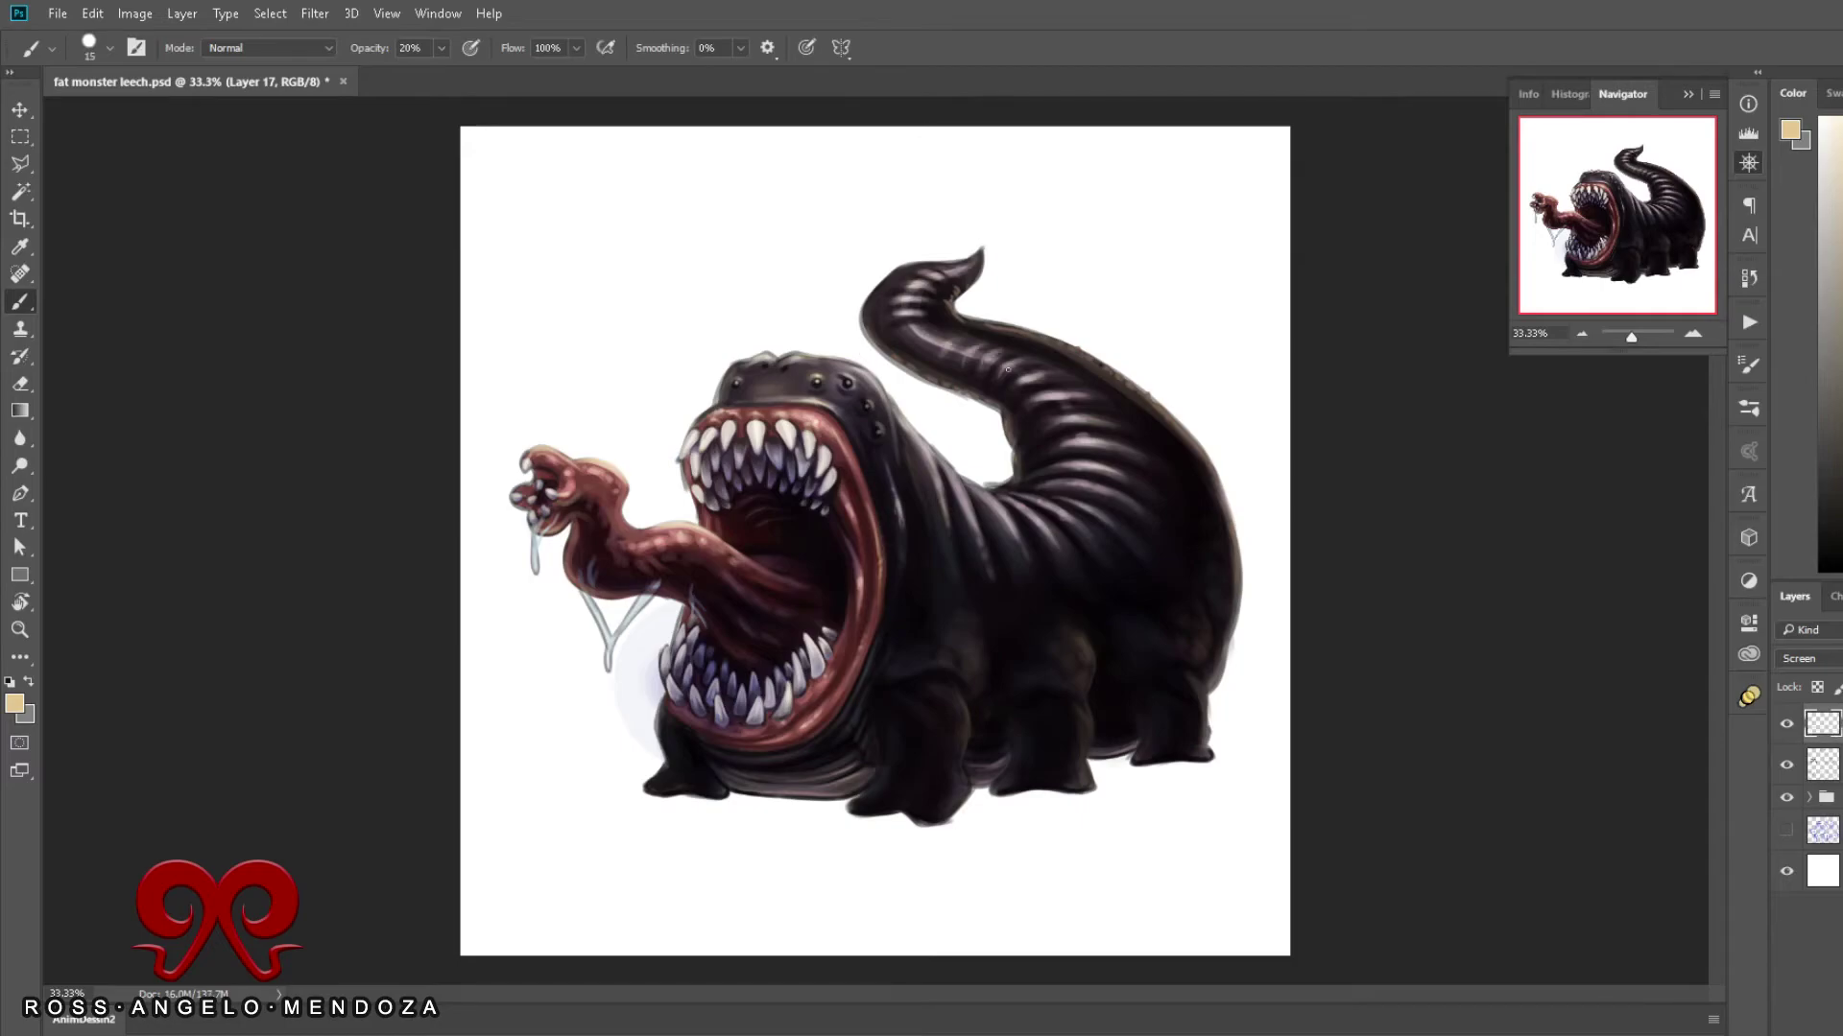
{"action": "left_click_drag", "start_coordinate": [936, 659], "coordinate": [962, 656]}
{"action": "key", "text": "bracketright"}
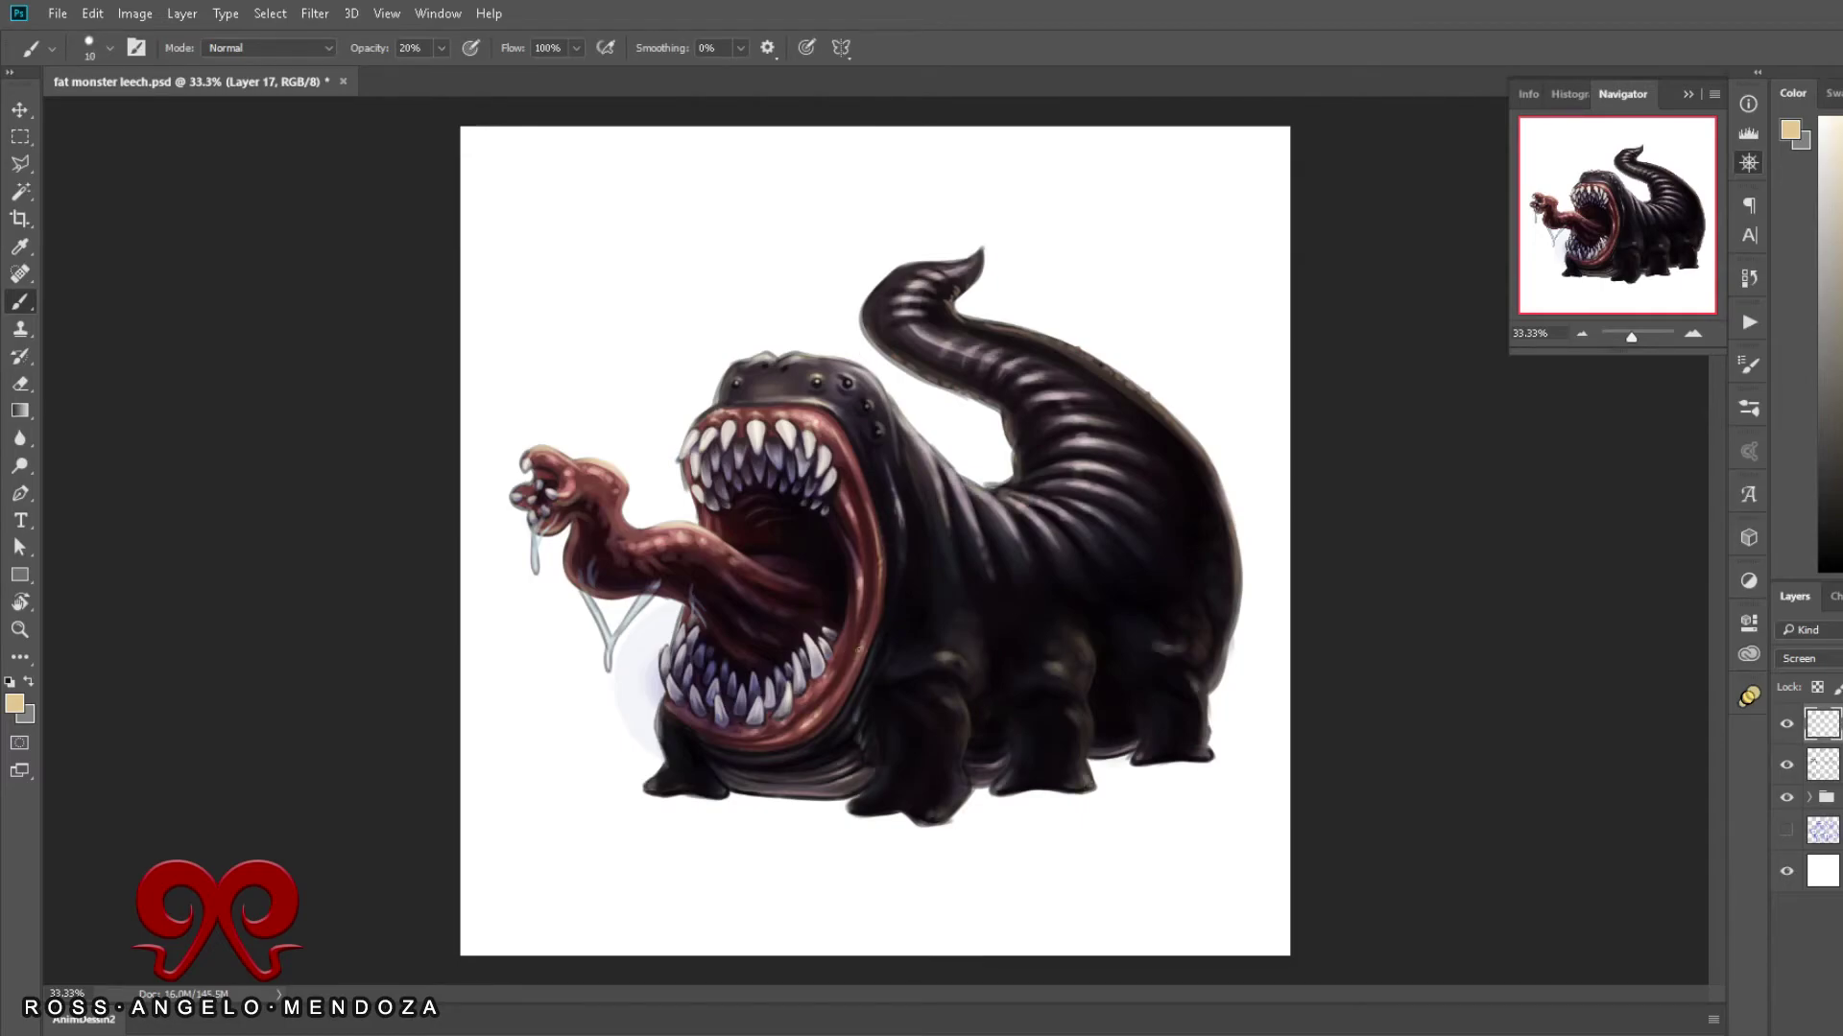
Step: On a new Multiply layer, paint a soft dark purple shadow under the creature's feet
{"action": "left_click", "coordinate": [1822, 830]}
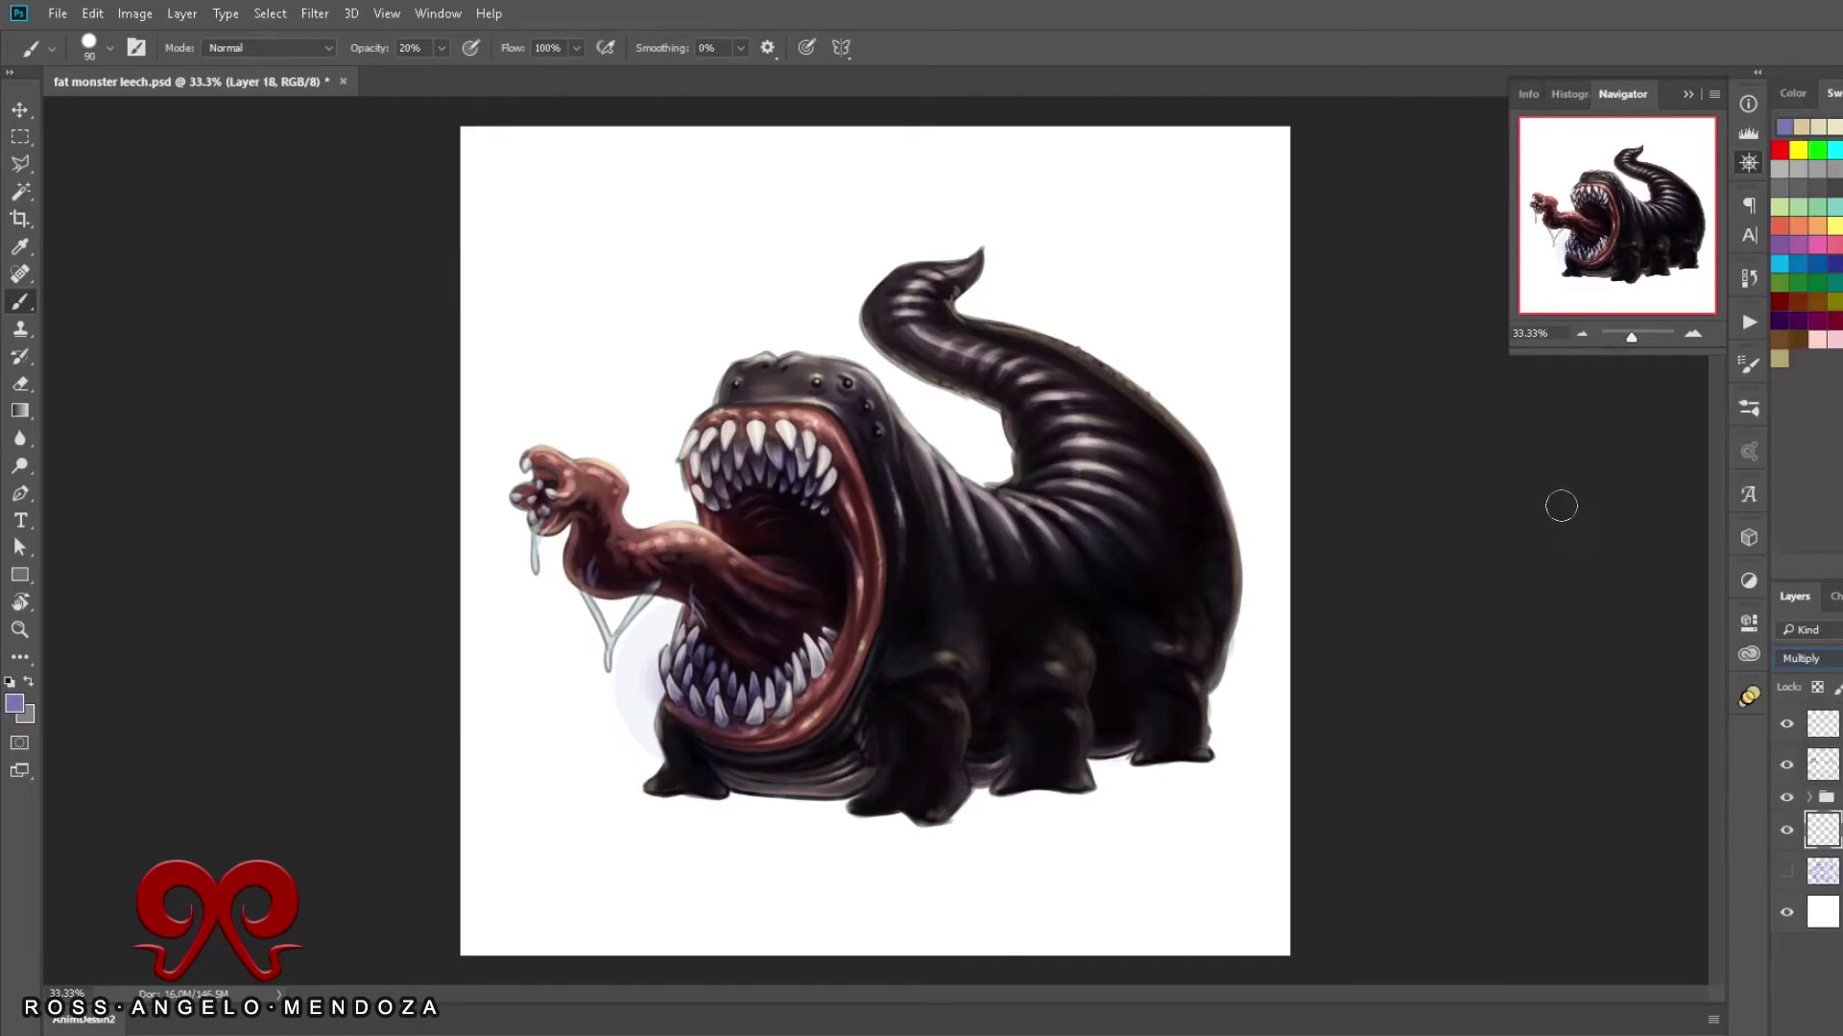
{"action": "left_click", "coordinate": [1132, 754], "text": "alt"}
{"action": "key", "text": "bracketright"}
{"action": "key", "text": "bracketright"}
{"action": "key", "text": "bracketright"}
{"action": "left_click_drag", "start_coordinate": [1132, 754], "coordinate": [1179, 738]}
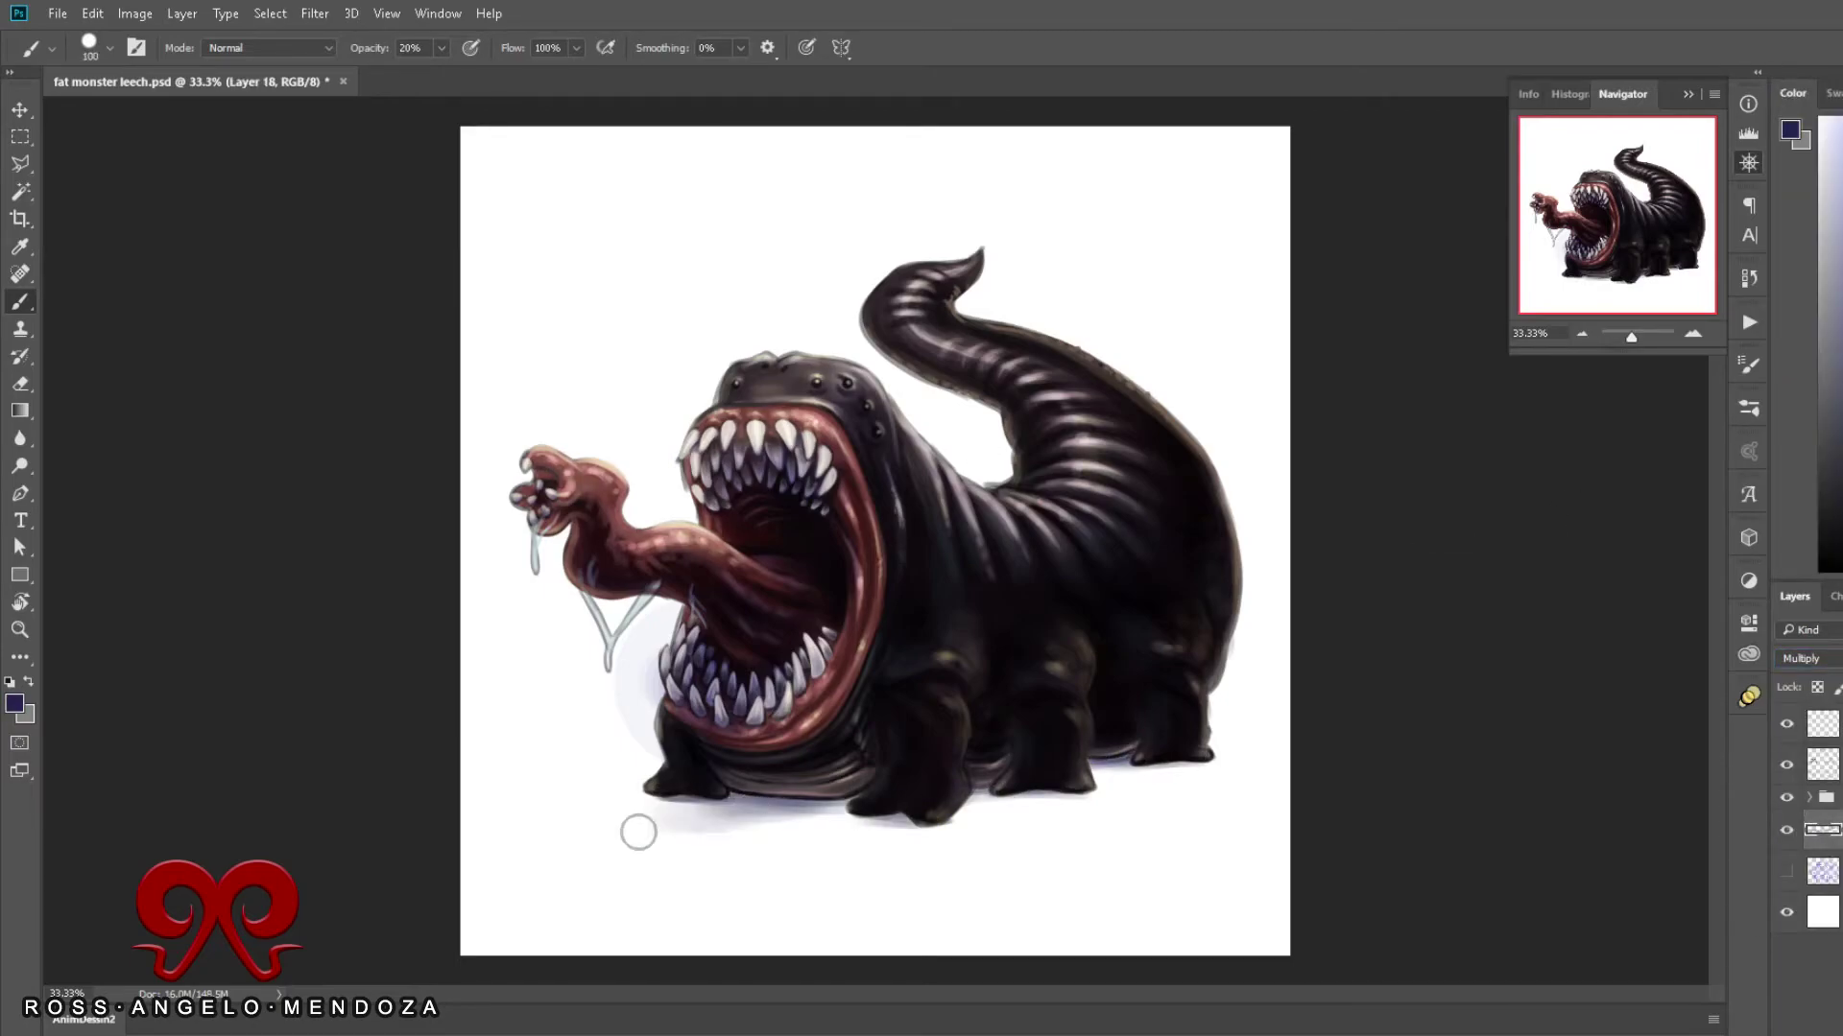
{"action": "key", "text": "ctrl+shift+alt+n"}
{"action": "left_click", "coordinate": [533, 561], "text": "alt"}
Step: Paint thin light drool strands inside the leech's mouth with a small brush
{"action": "key", "text": "5"}
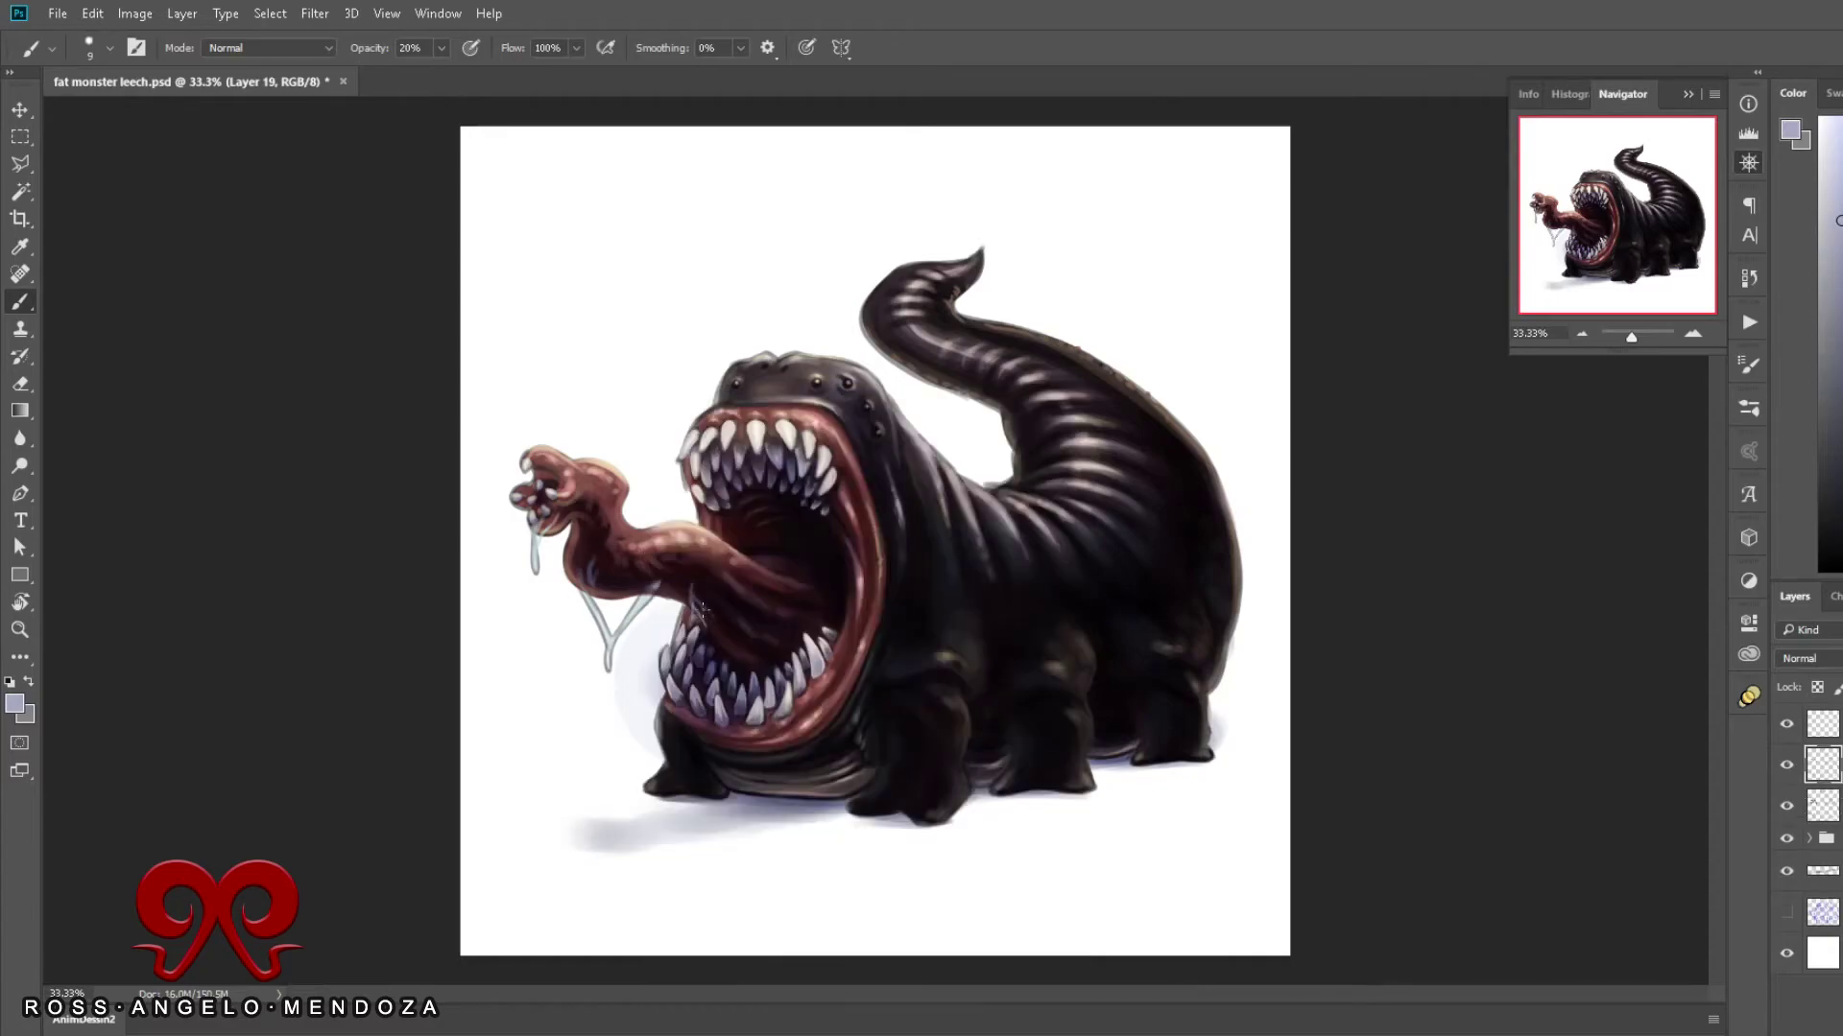
{"action": "key", "text": "bracketleft"}
{"action": "key", "text": "bracketleft"}
{"action": "key", "text": "bracketleft"}
{"action": "left_click_drag", "start_coordinate": [796, 477], "coordinate": [785, 689]}
{"action": "key", "text": "bracketleft"}
{"action": "key", "text": "ctrl+bracketleft"}
{"action": "left_click_drag", "start_coordinate": [793, 805], "coordinate": [782, 734]}
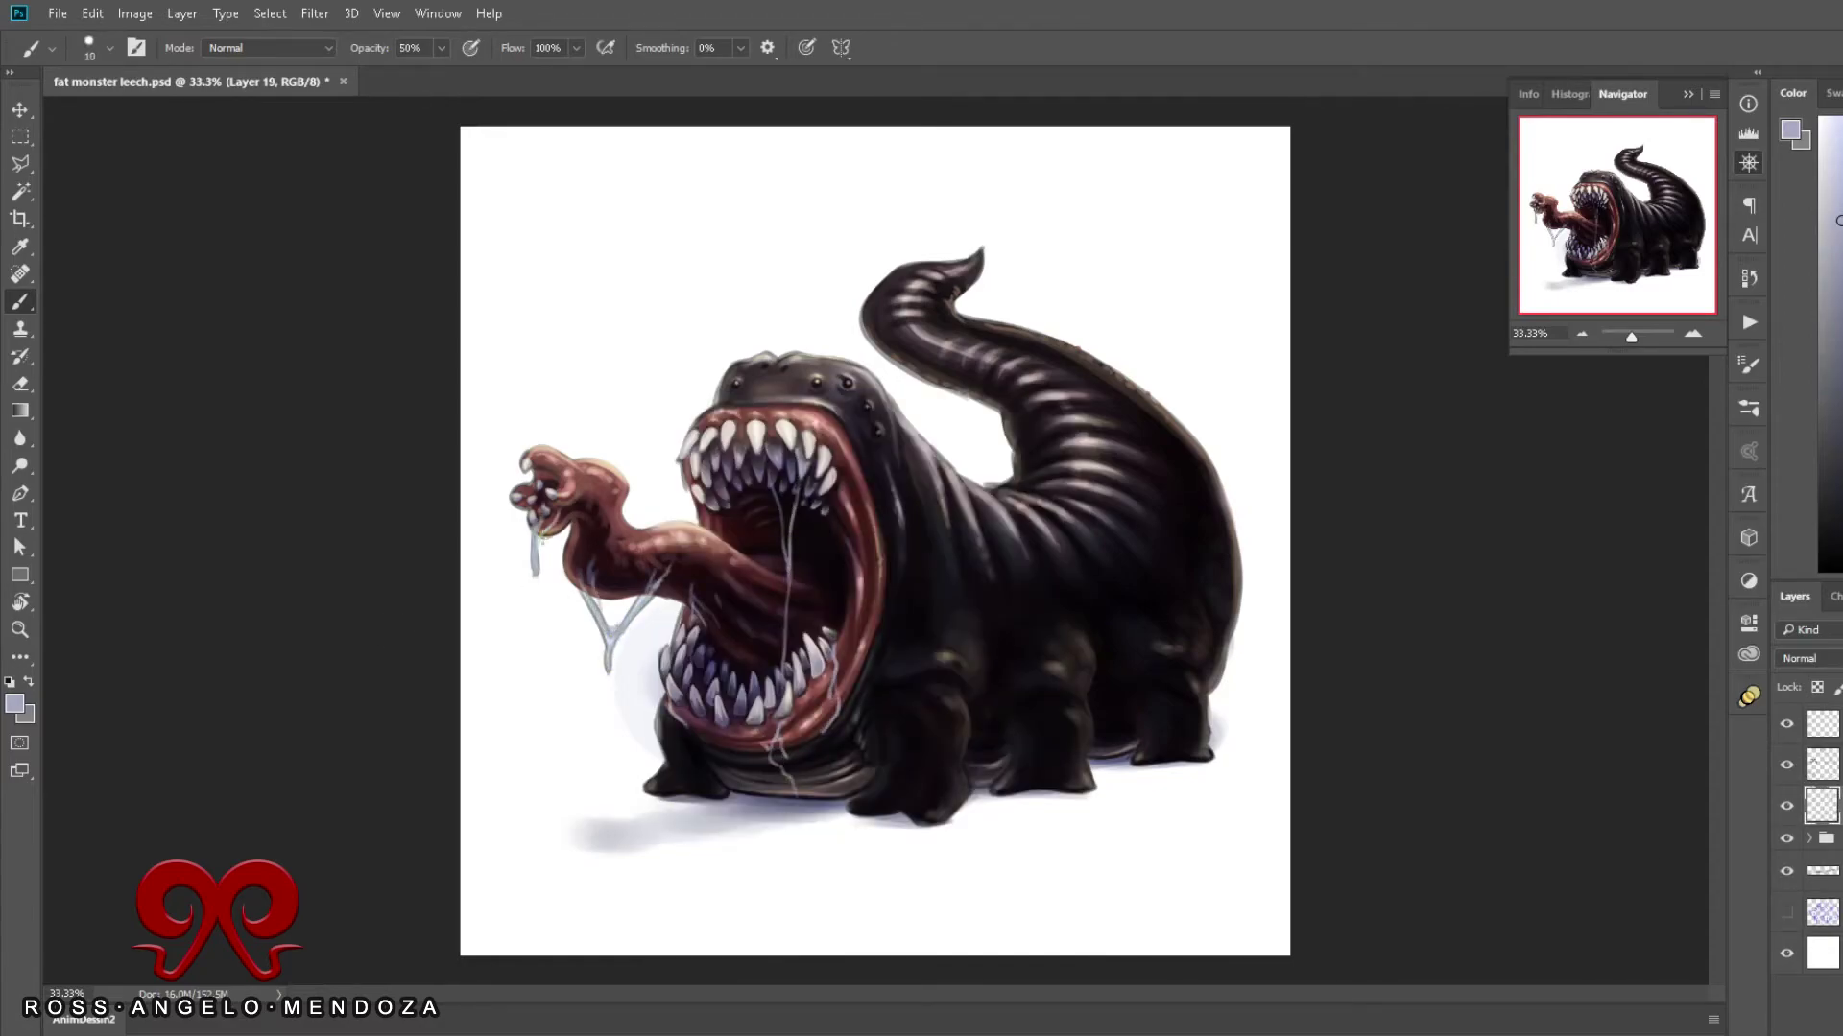
Step: Brighten the drool with a sampled lavender-grey and add a new layer above the Background
{"action": "left_click", "coordinate": [607, 626], "text": "alt"}
{"action": "key", "text": "bracketleft"}
{"action": "key", "text": "bracketleft"}
{"action": "key", "text": "bracketleft"}
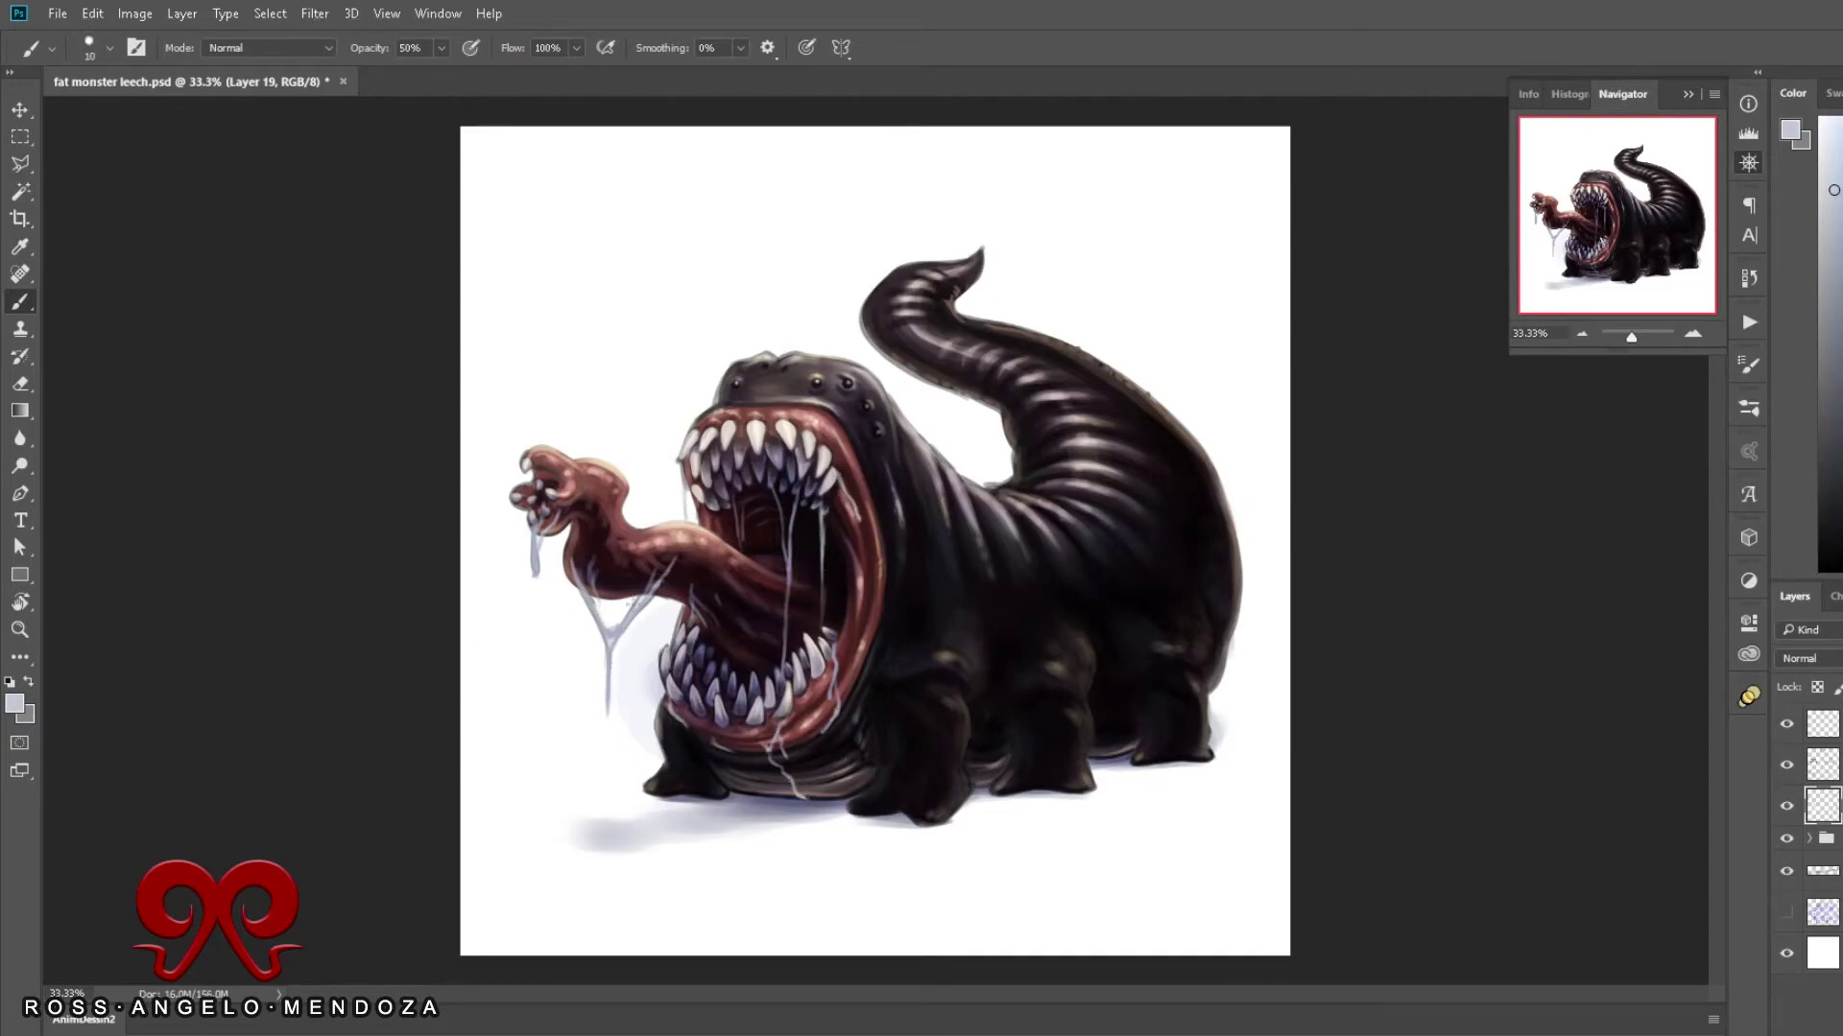
{"action": "left_click_drag", "start_coordinate": [625, 600], "coordinate": [608, 687]}
{"action": "left_click", "coordinate": [1821, 953]}
{"action": "key", "text": "ctrl+shift+n"}
Step: Fill the backdrop with grey and airbrush a cream glow behind the monster
{"action": "key", "text": "alt+BackSpace"}
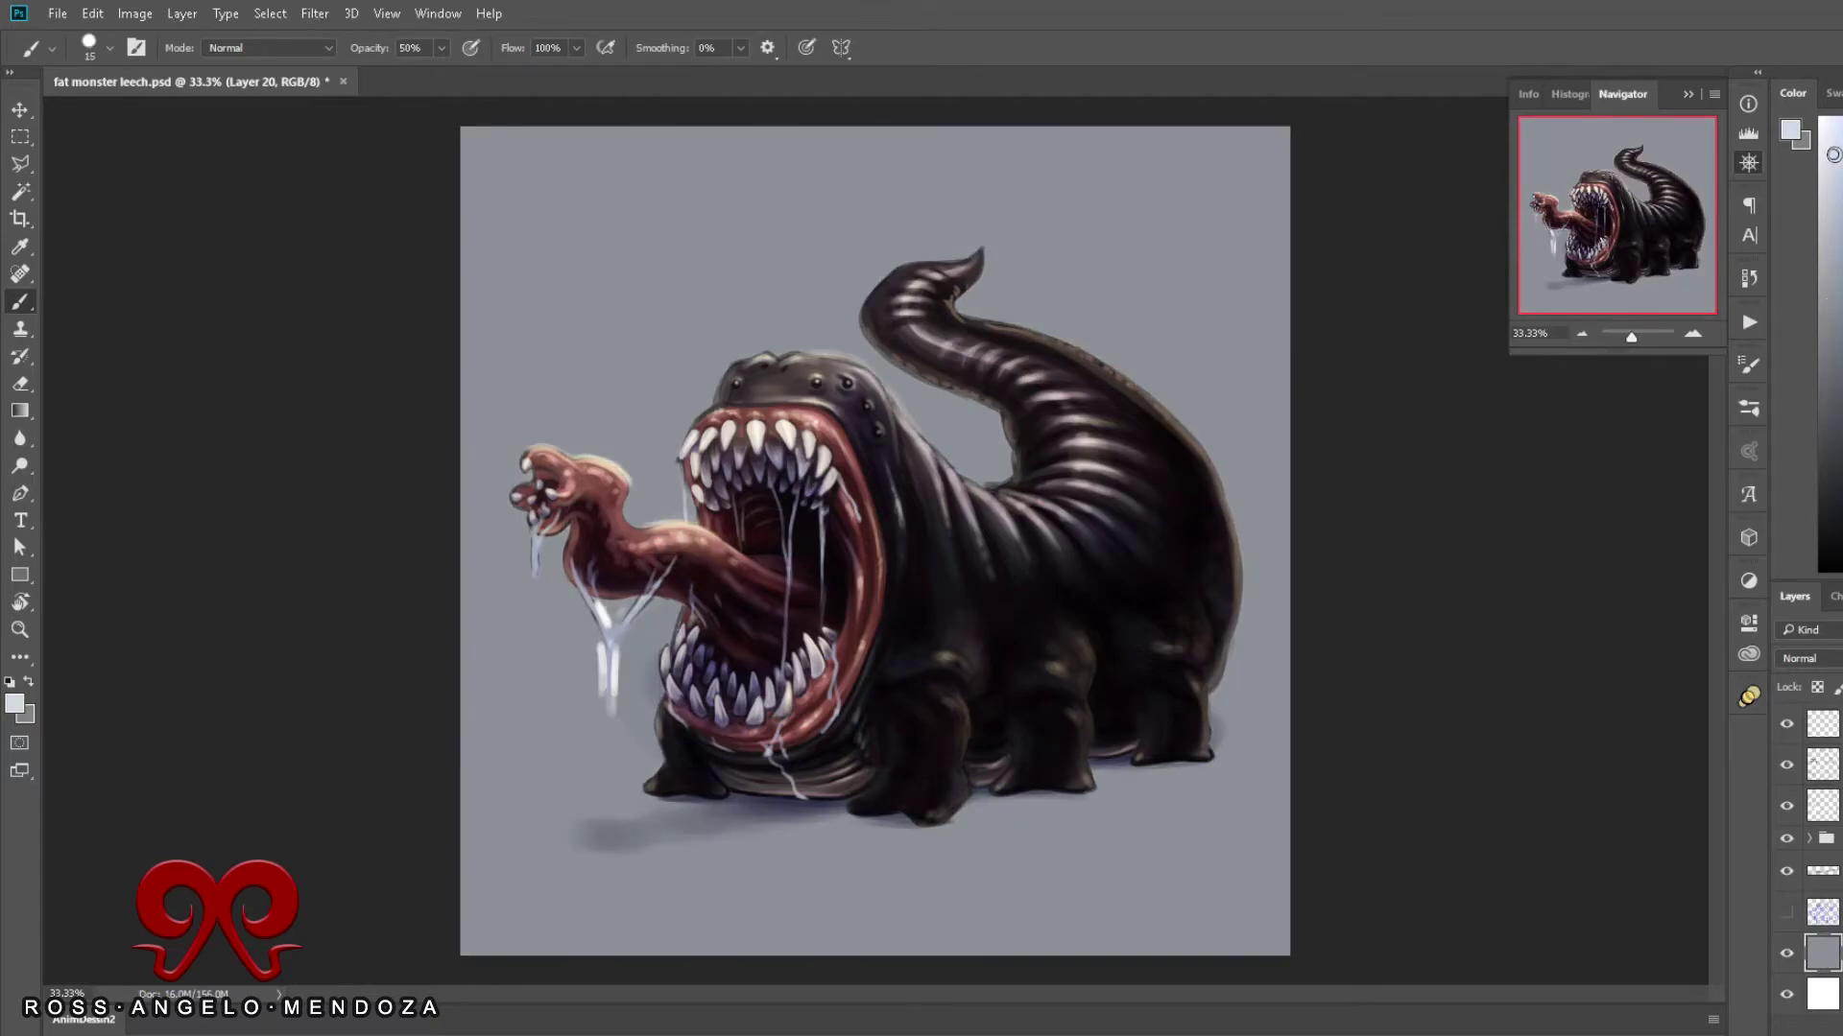
{"action": "mouse_move", "coordinate": [672, 288]}
{"action": "left_mouse_down"}
{"action": "mouse_move", "coordinate": [781, 131]}
{"action": "mouse_move", "coordinate": [761, 227]}
{"action": "mouse_move", "coordinate": [895, 194]}
{"action": "mouse_move", "coordinate": [843, 164]}
{"action": "left_mouse_up"}
{"action": "key", "text": "ctrl+plus"}
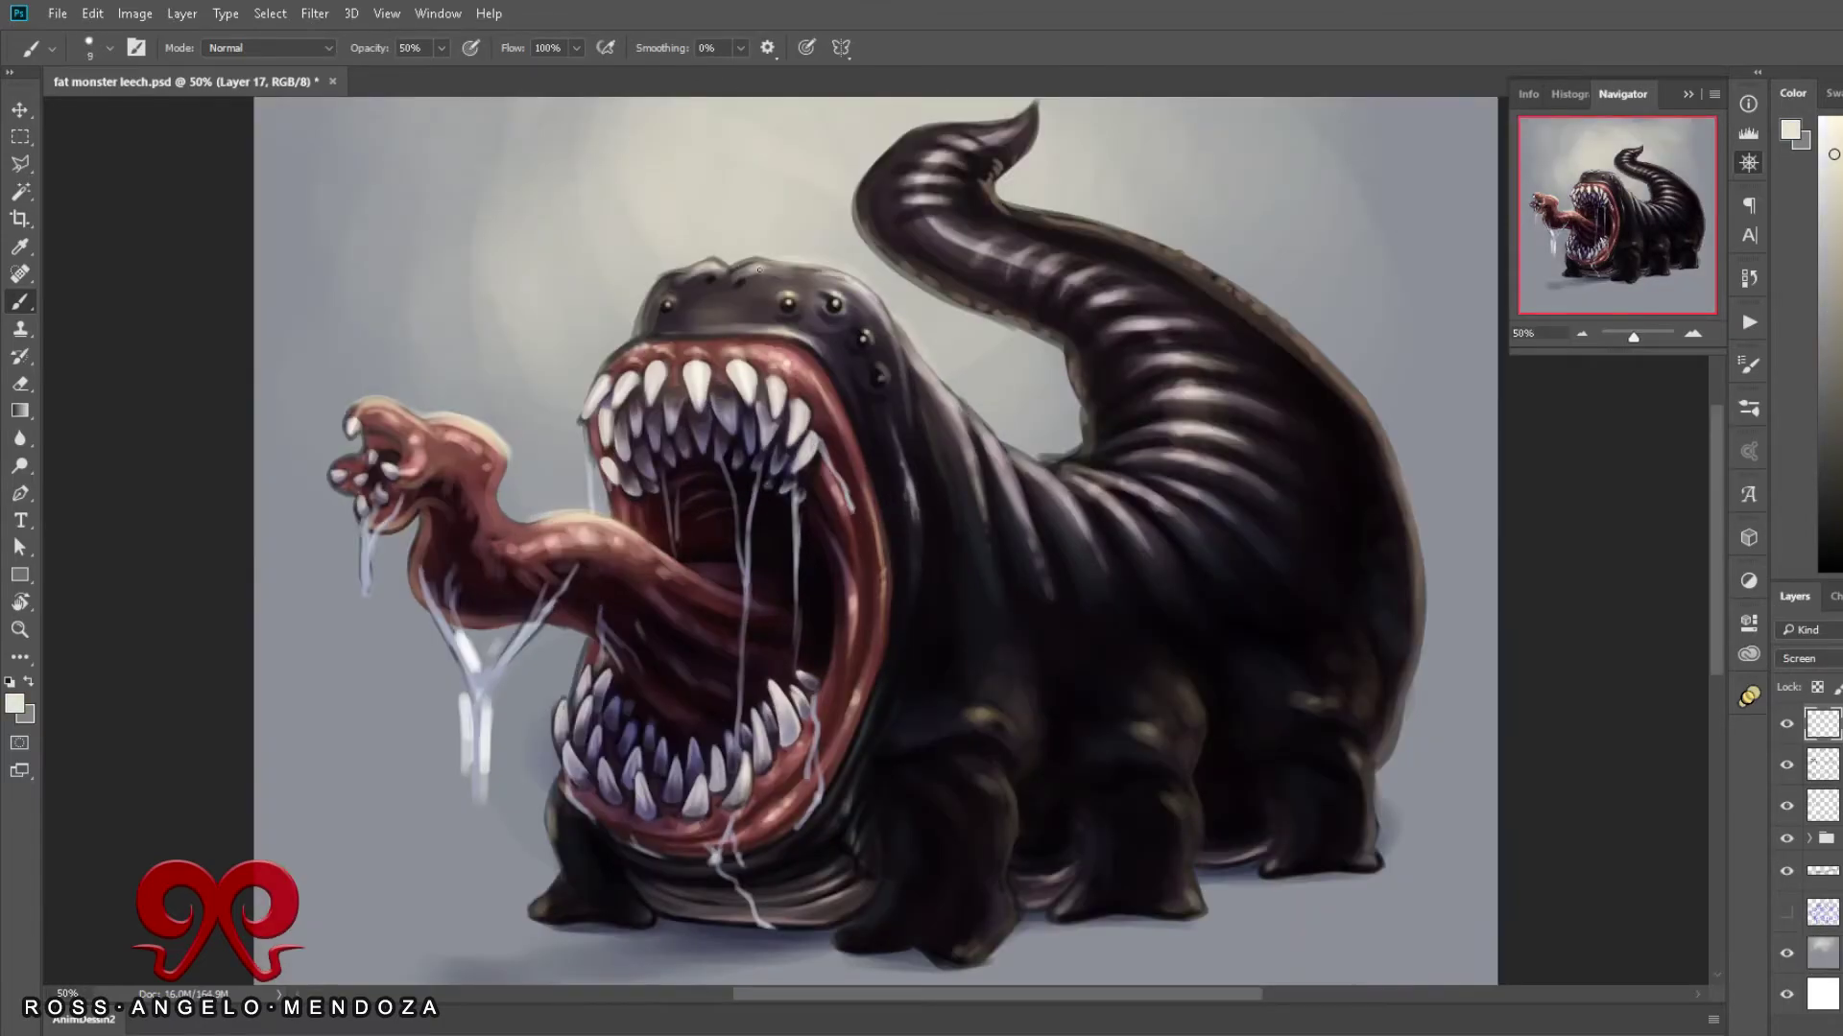
{"action": "key", "text": "ctrl+minus"}
Step: Paint tan highlights along the tail's ridges
{"action": "key", "text": "bracketright"}
{"action": "key", "text": "bracketright"}
{"action": "key", "text": "bracketright"}
{"action": "left_click", "coordinate": [1142, 400], "text": "alt"}
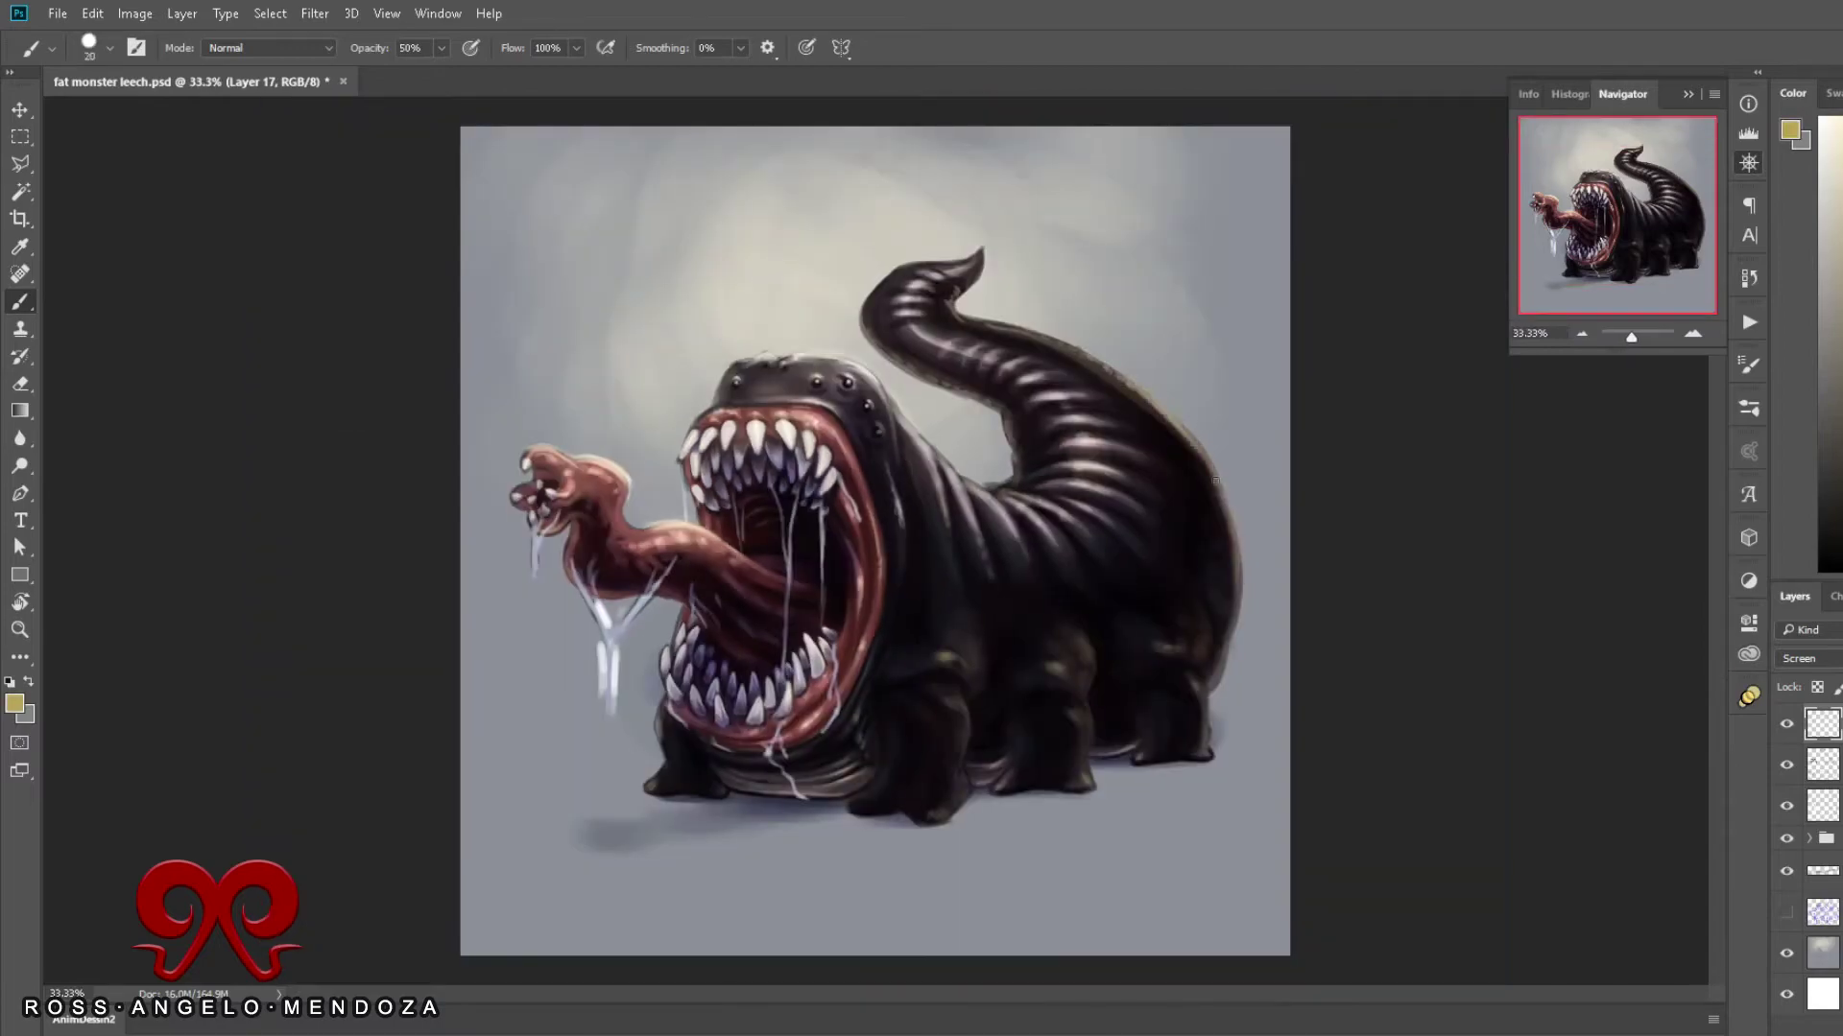
{"action": "left_click_drag", "start_coordinate": [958, 474], "coordinate": [1102, 444]}
{"action": "key", "text": "bracketright"}
{"action": "key", "text": "bracketright"}
{"action": "left_click_drag", "start_coordinate": [1027, 414], "coordinate": [1082, 394]}
{"action": "left_click_drag", "start_coordinate": [897, 317], "coordinate": [917, 309]}
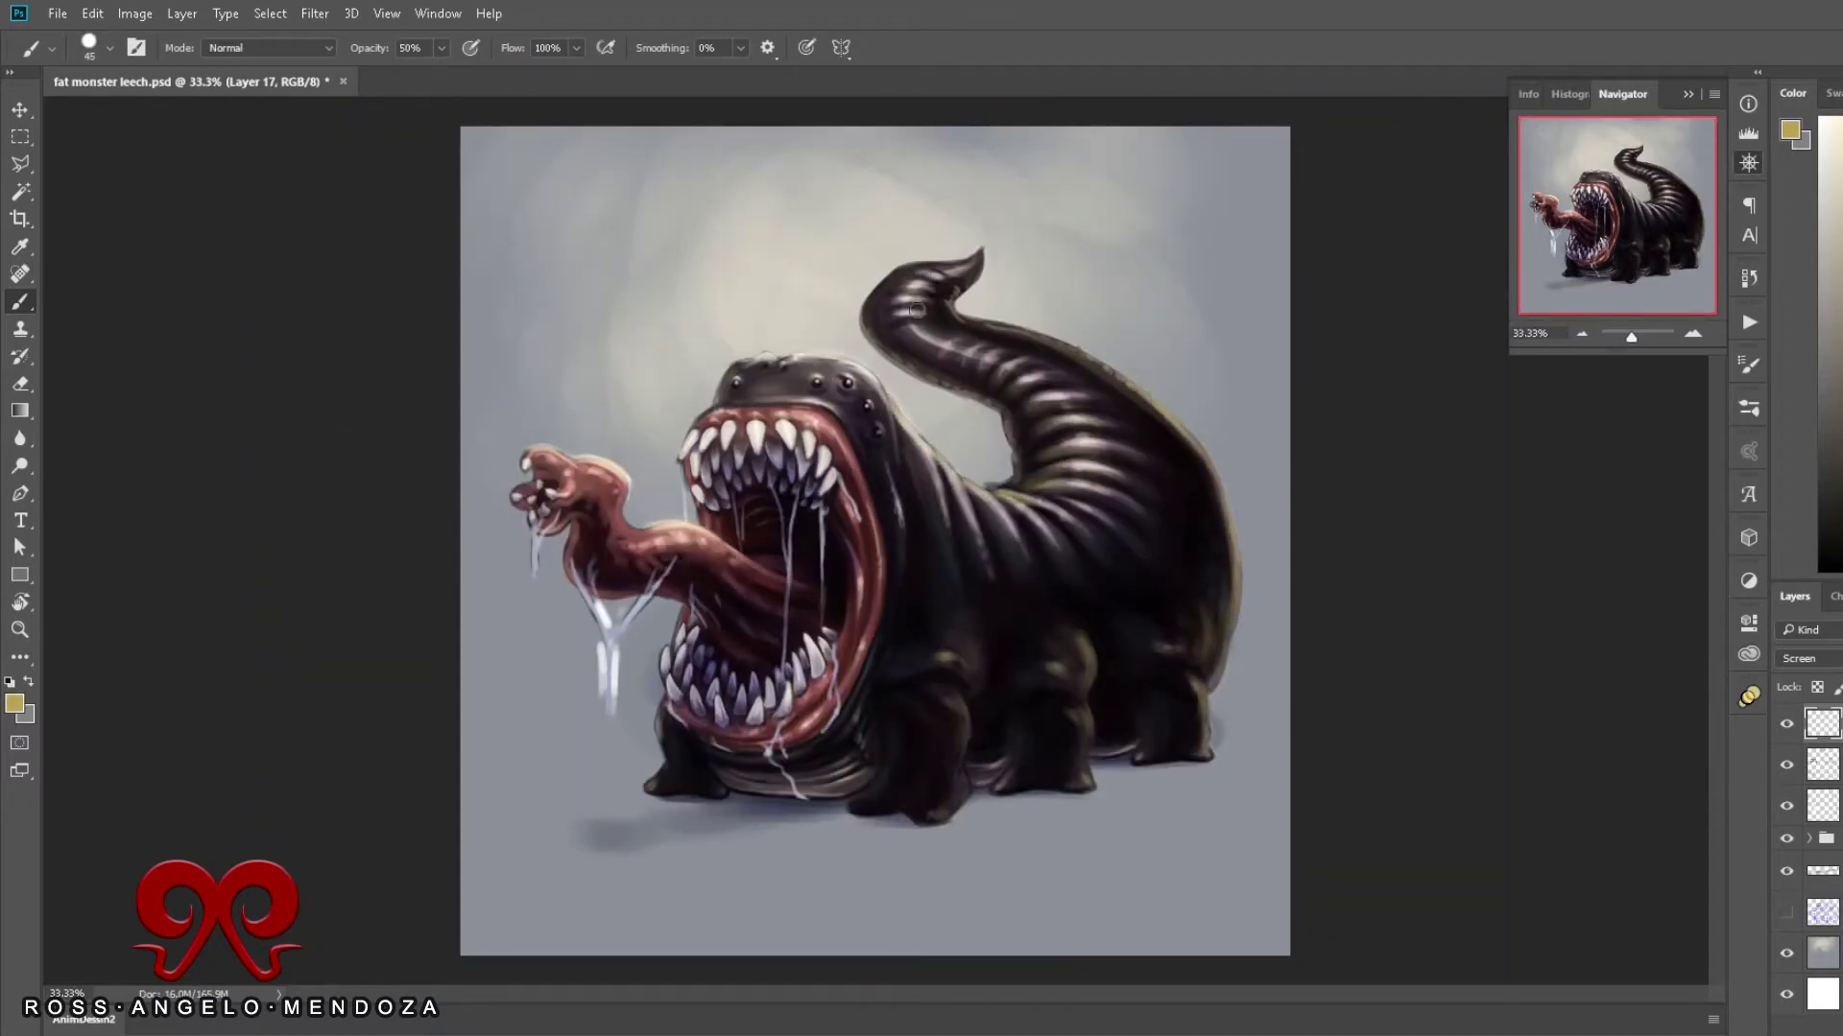
Step: Thin out the white drips in light grey on a new layer and save the painting
{"action": "key", "text": "ctrl+shift+alt+n"}
{"action": "key", "text": "bracketleft"}
{"action": "left_click_drag", "start_coordinate": [601, 604], "coordinate": [605, 710]}
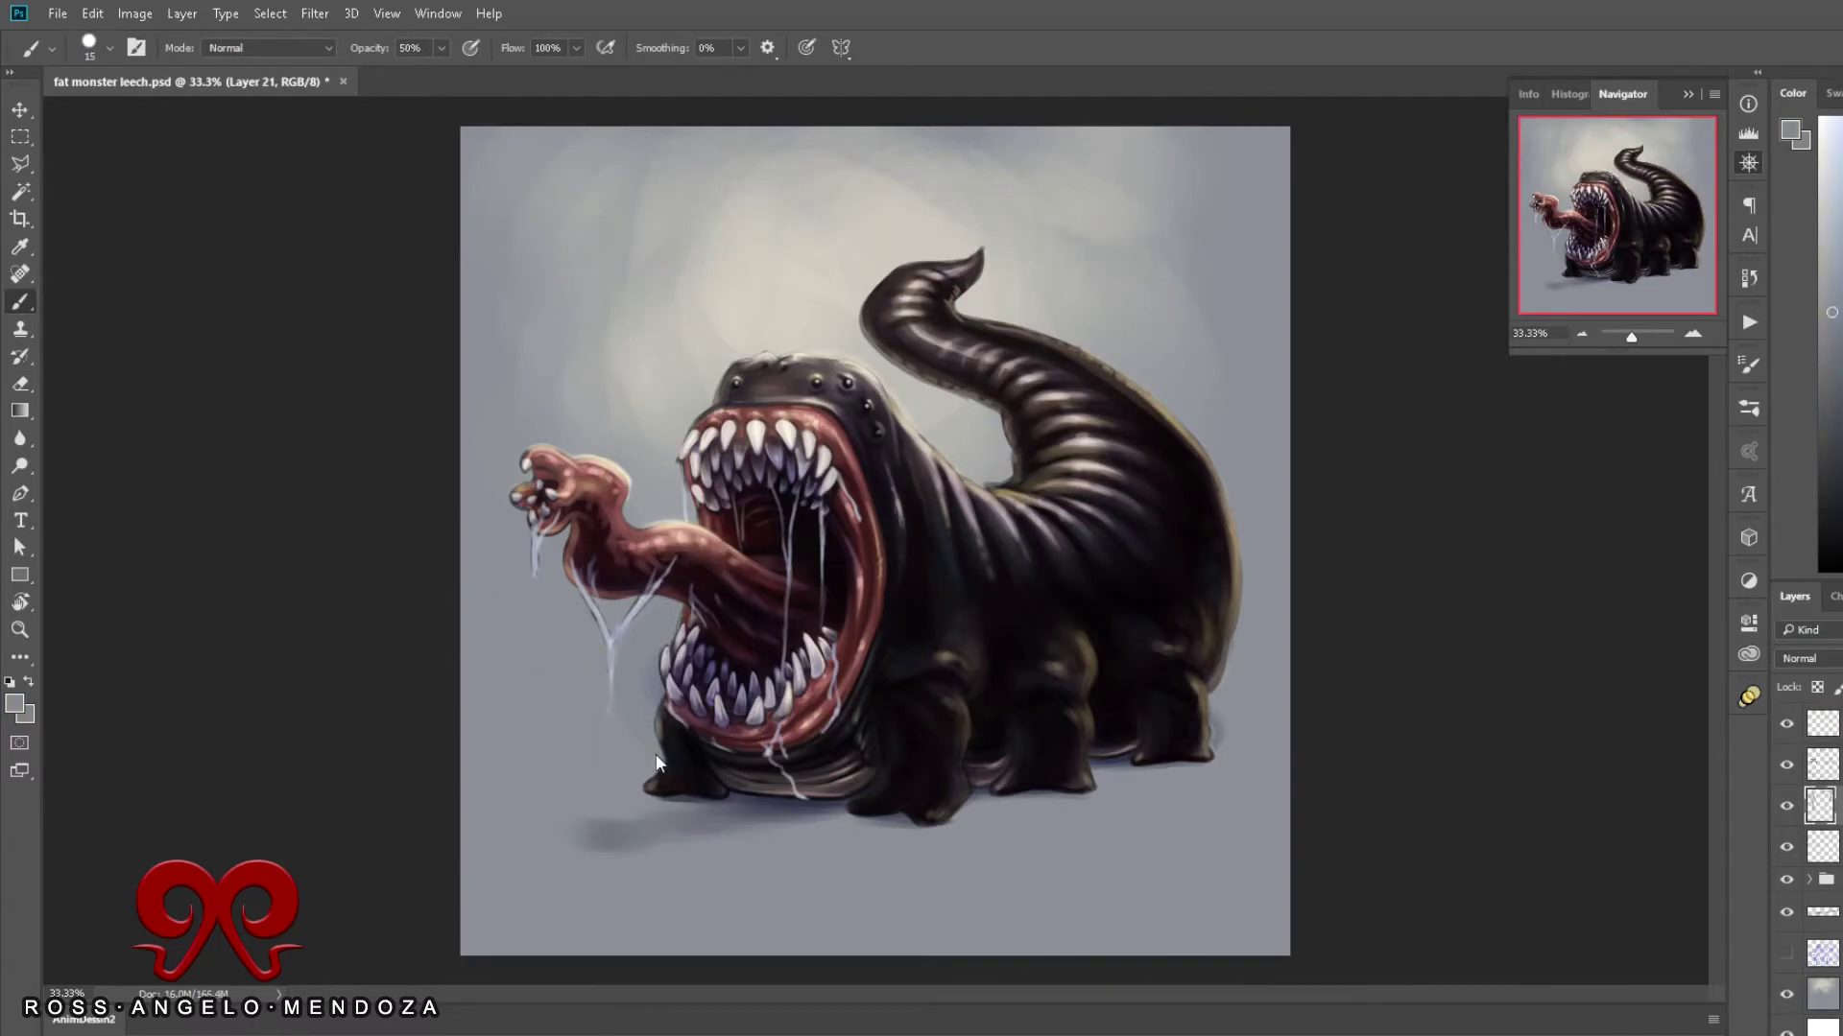
{"action": "key", "text": "bracketright"}
{"action": "key", "text": "ctrl+s"}
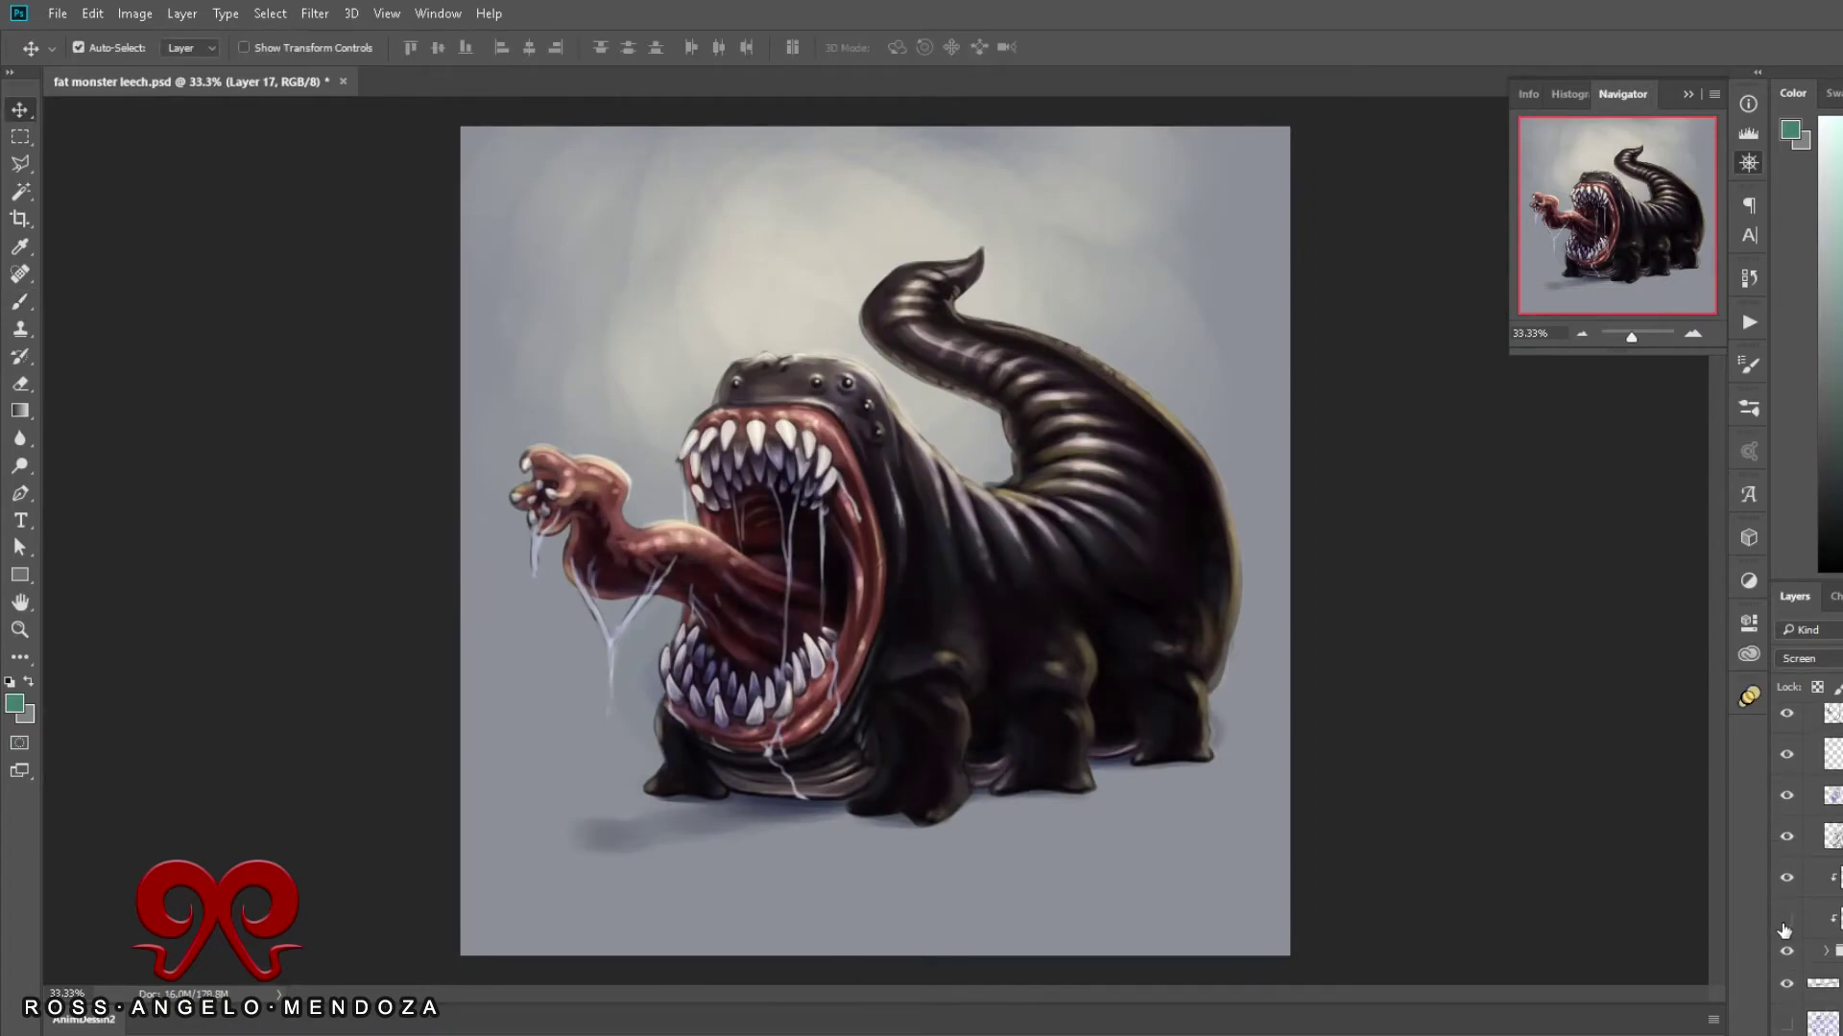
Step: Paint dark shadows over the backdrop and warm glow on the floor and around the head
{"action": "key", "text": "b"}
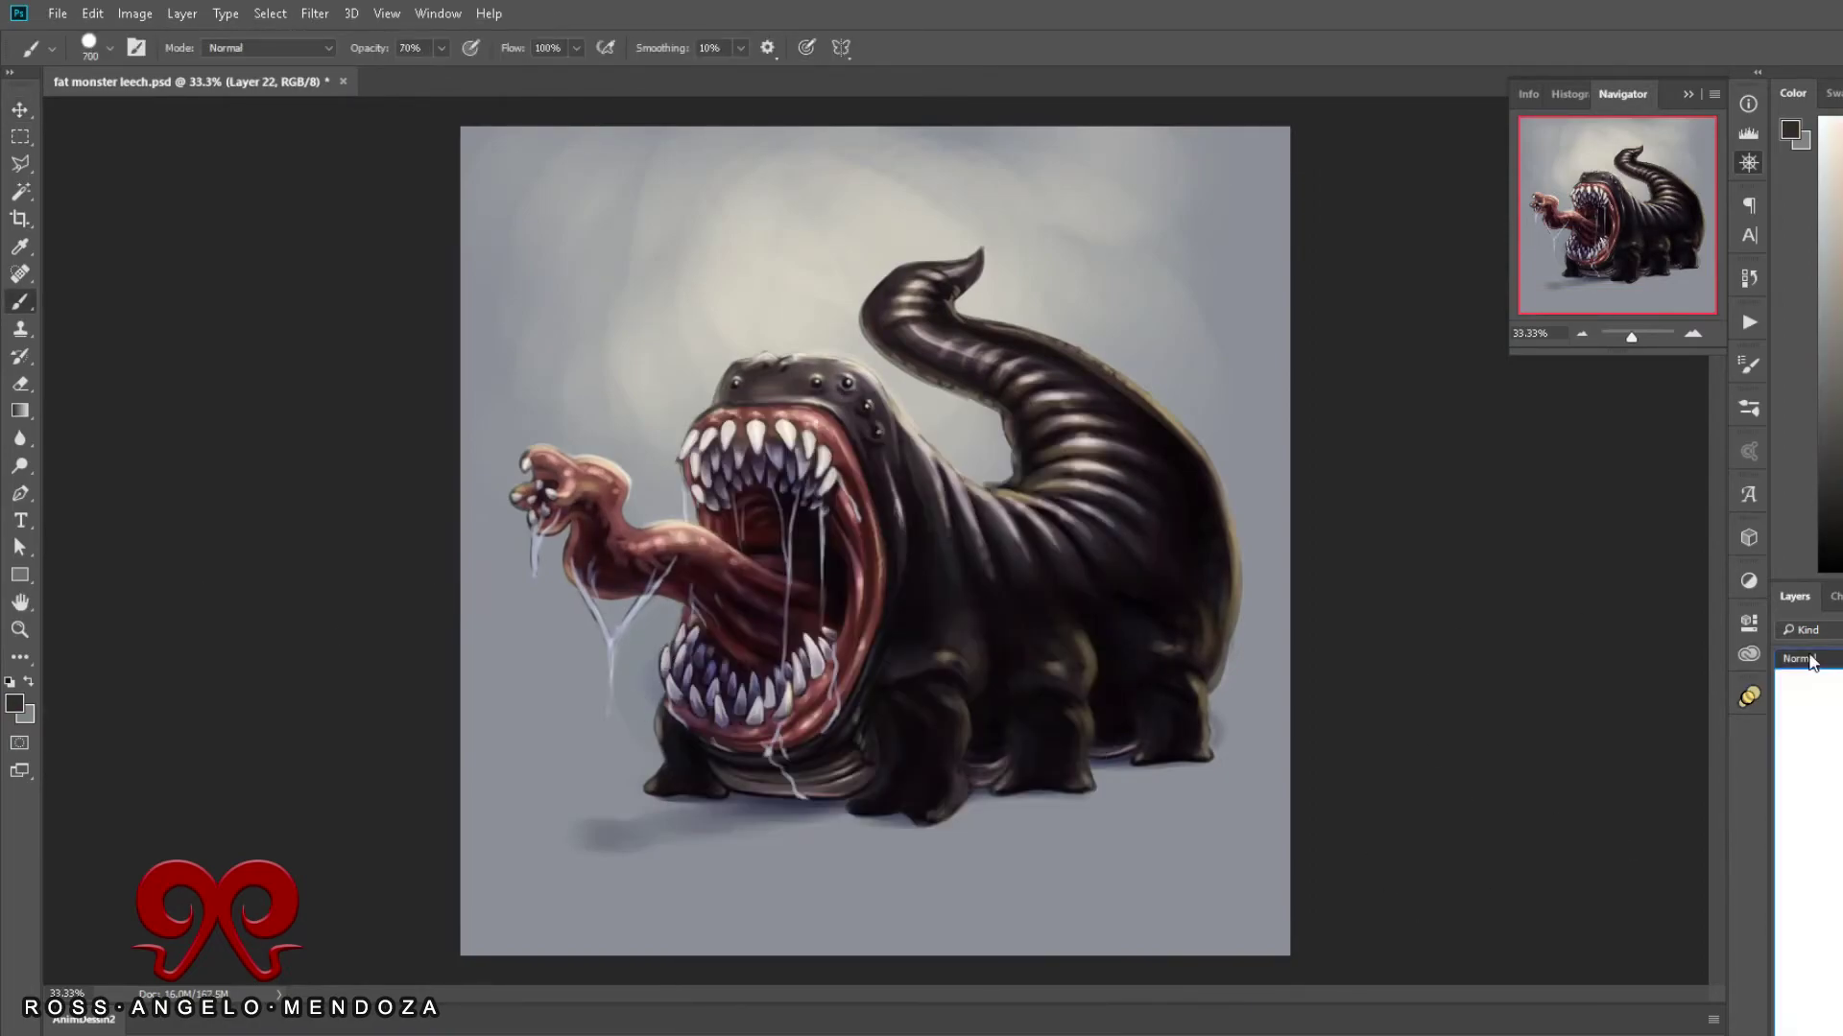
{"action": "left_click_drag", "start_coordinate": [662, 714], "coordinate": [468, 708]}
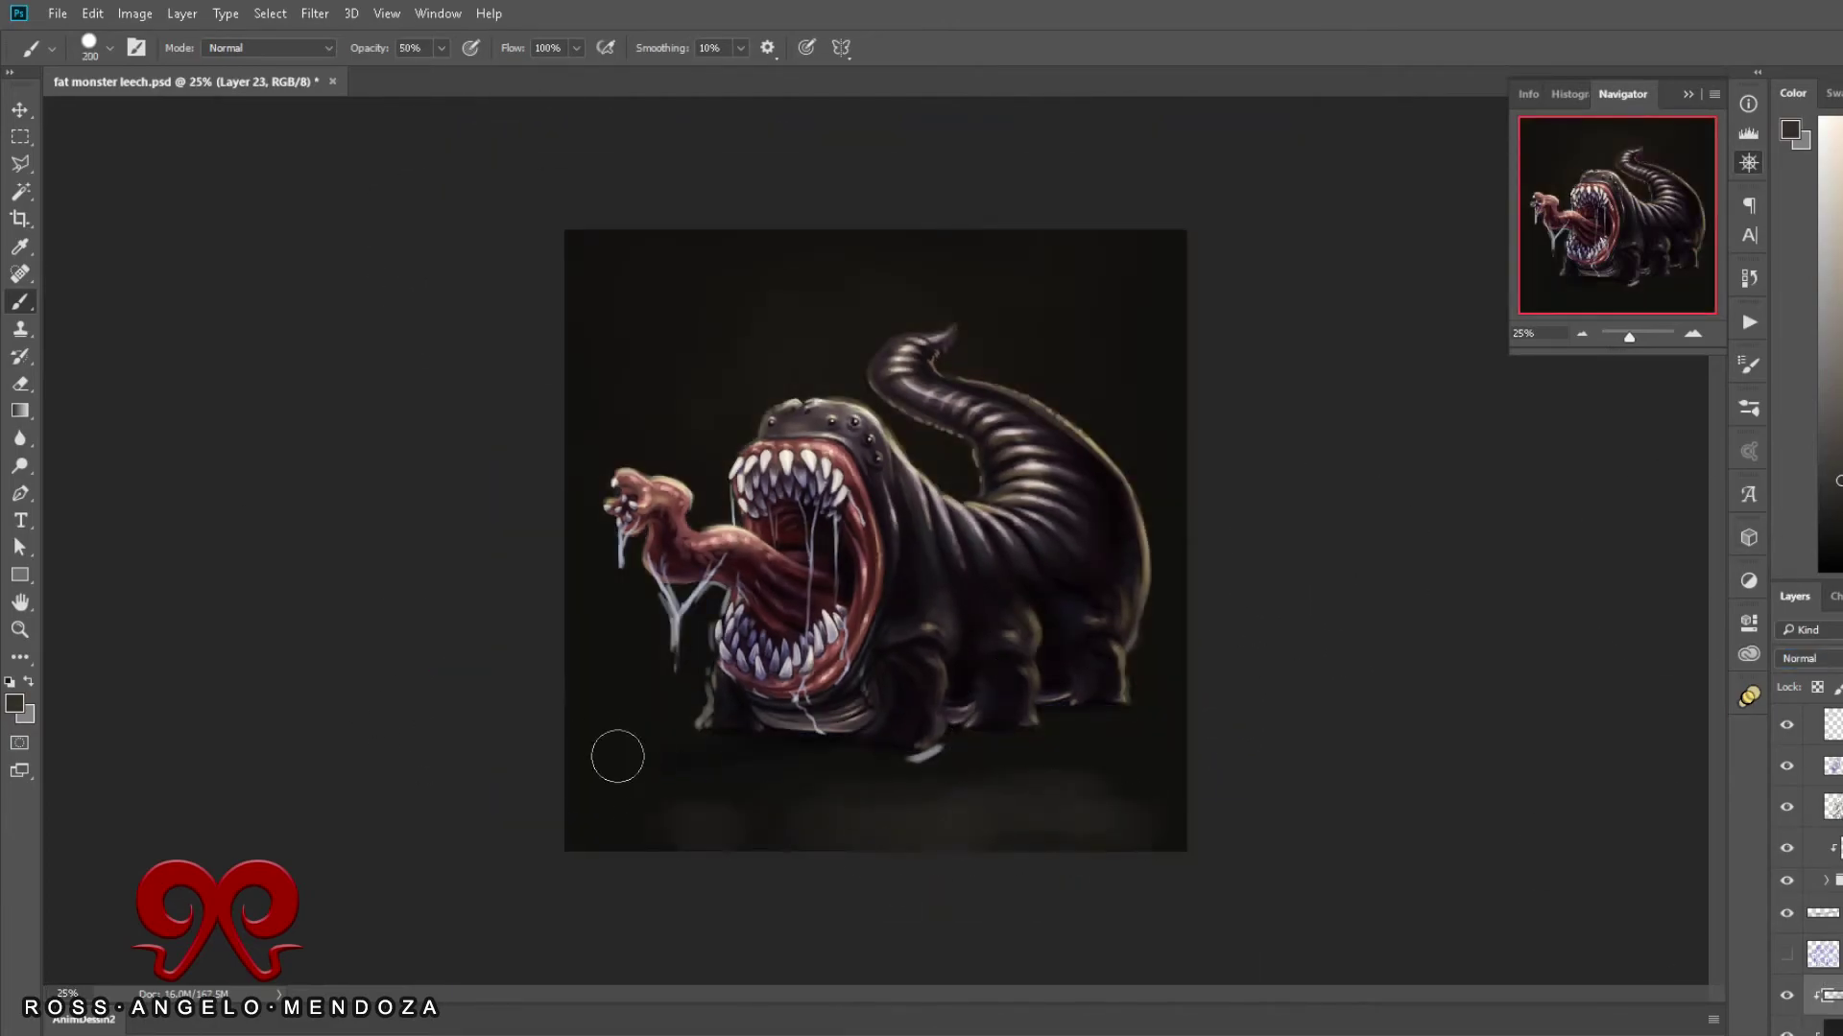
{"action": "left_click_drag", "start_coordinate": [617, 756], "coordinate": [638, 823]}
{"action": "key", "text": "bracketleft"}
{"action": "key", "text": "bracketleft"}
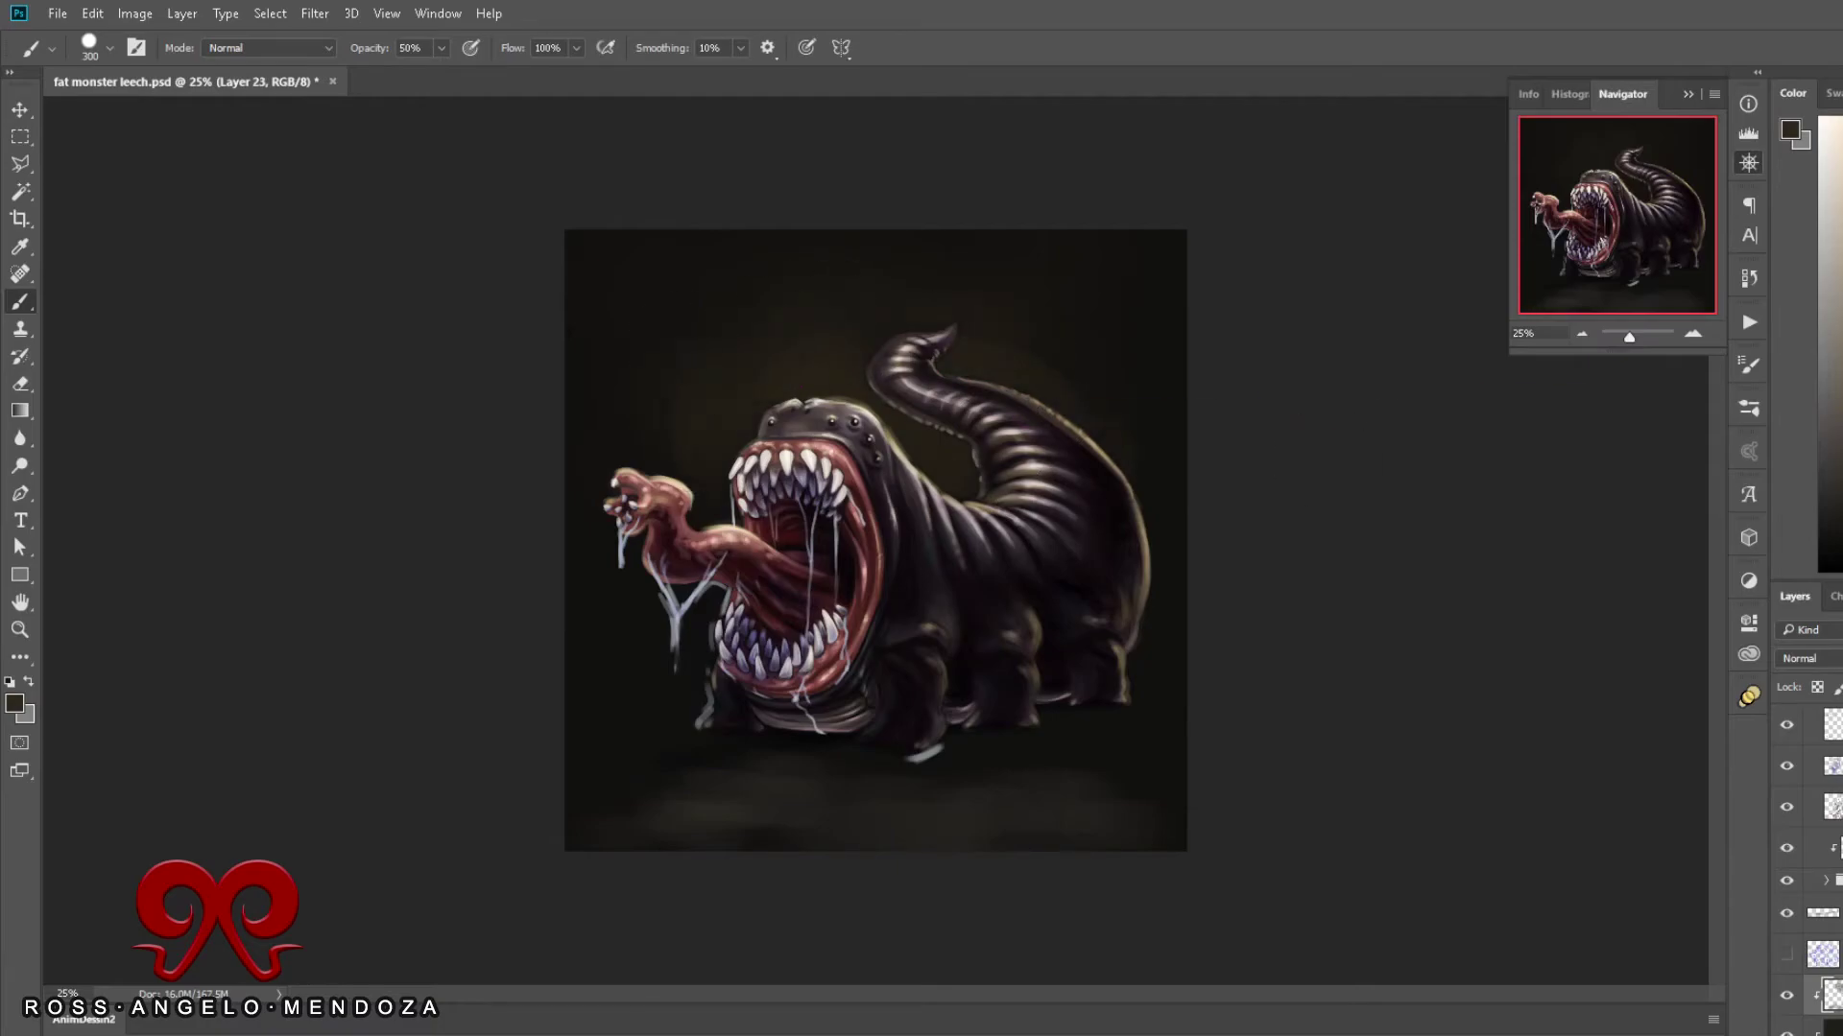
{"action": "left_click_drag", "start_coordinate": [969, 423], "coordinate": [1029, 357]}
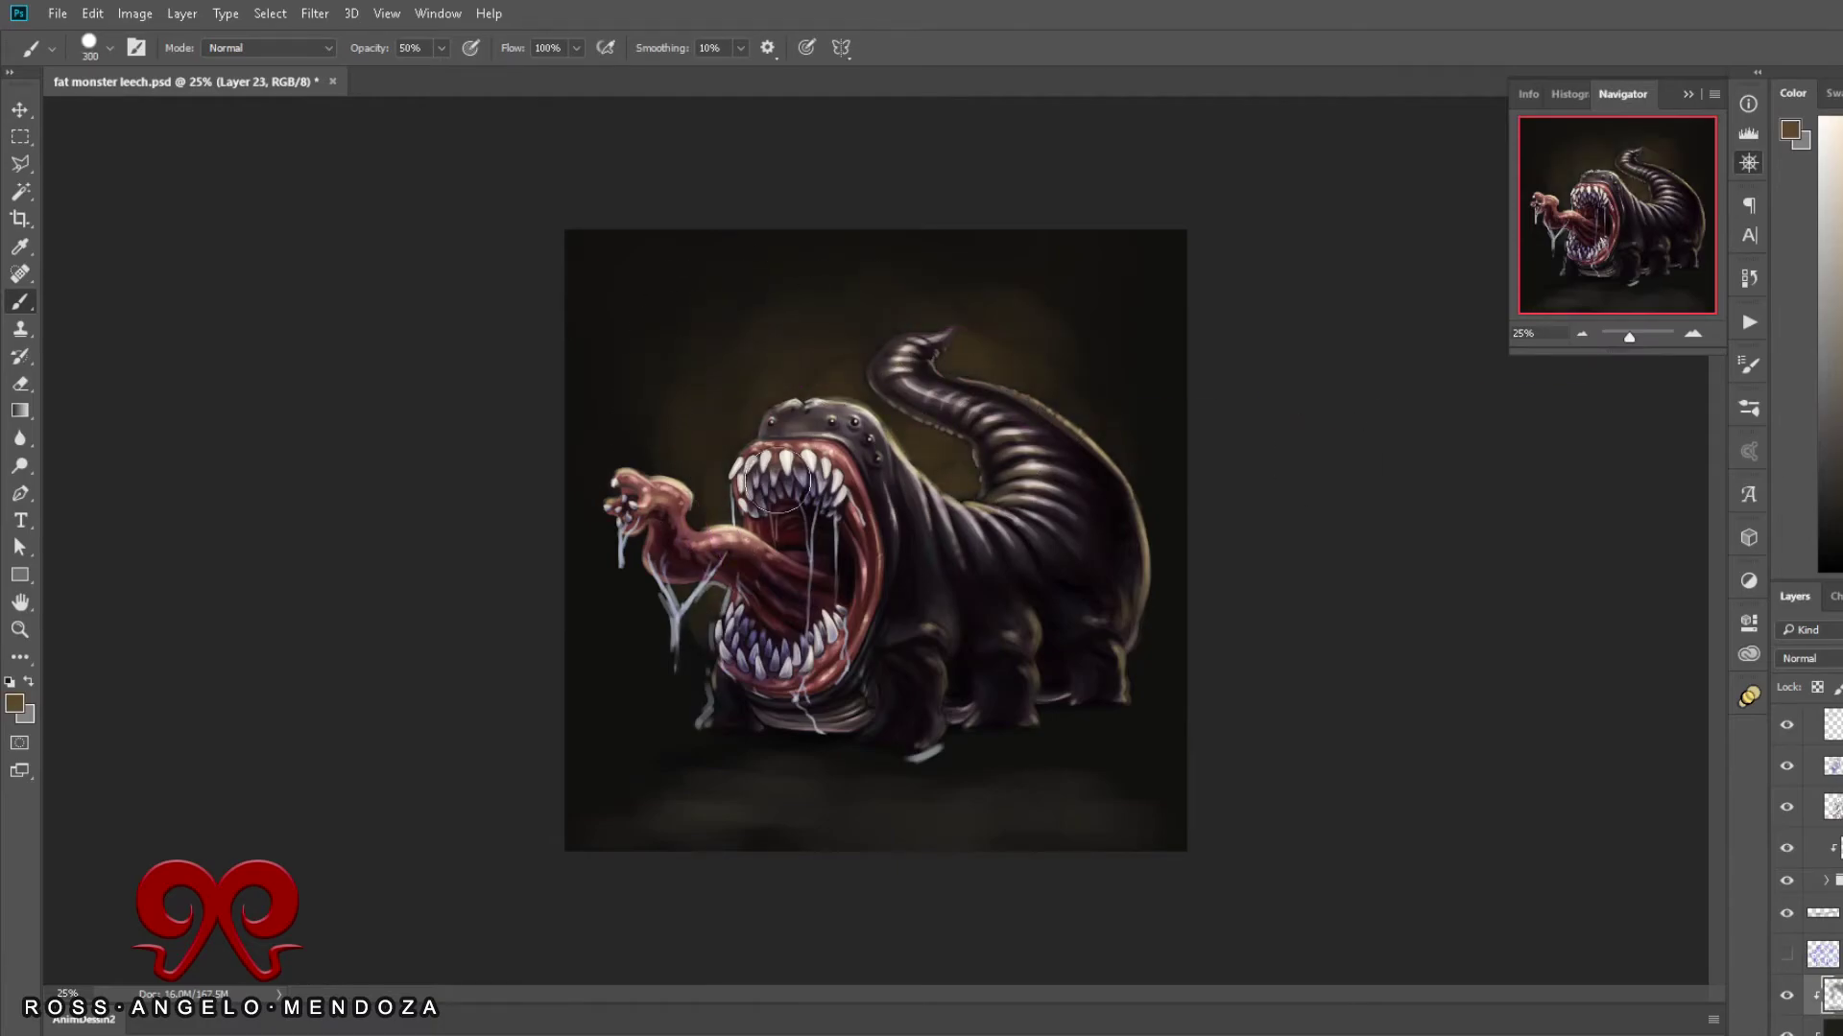
Step: Pick black to darken the edges, then paint light strokes near the ground
{"action": "left_click", "coordinate": [725, 410], "text": "alt"}
{"action": "left_click", "coordinate": [735, 822], "text": "alt"}
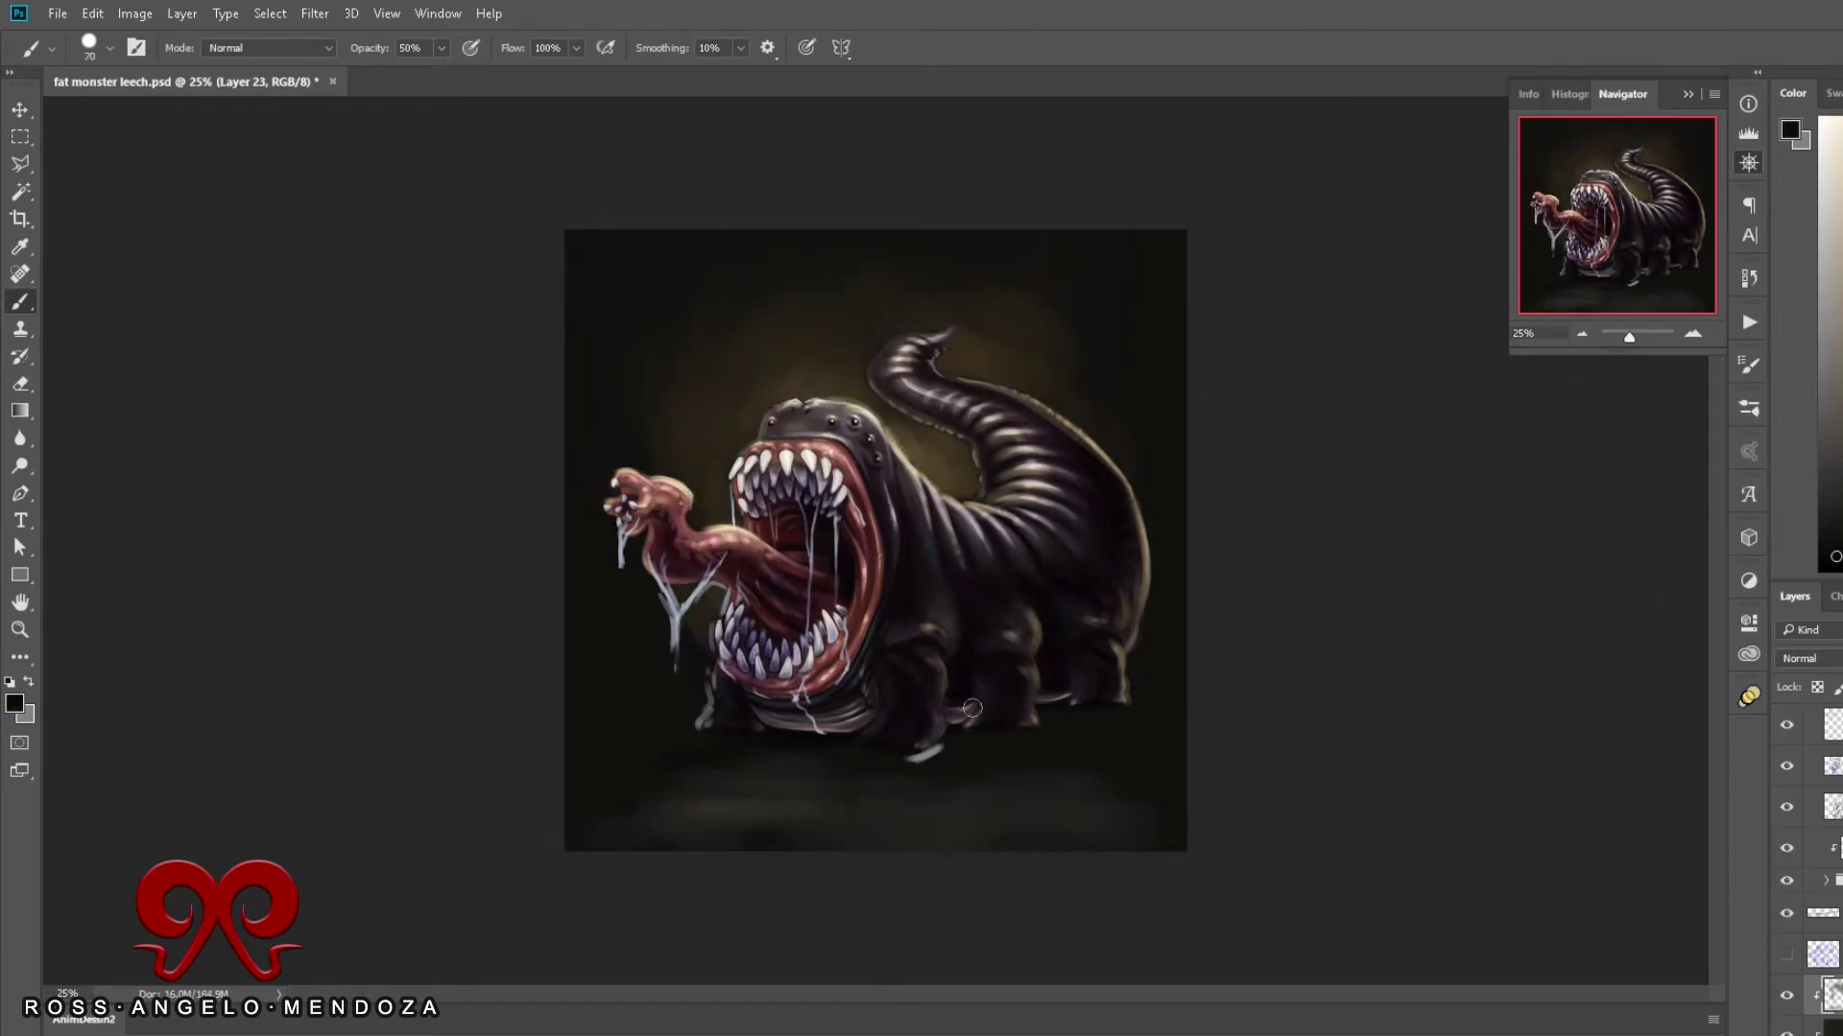
{"action": "key", "text": "bracketright"}
{"action": "key", "text": "bracketright"}
{"action": "key", "text": "bracketleft"}
{"action": "key", "text": "bracketleft"}
{"action": "key", "text": "bracketleft"}
{"action": "key", "text": "bracketleft"}
{"action": "key", "text": "bracketleft"}
{"action": "key", "text": "x"}
{"action": "key", "text": "bracketleft"}
{"action": "key", "text": "bracketleft"}
{"action": "key", "text": "bracketleft"}
{"action": "left_click_drag", "start_coordinate": [1104, 825], "coordinate": [994, 842]}
Step: Add a new highlight layer set to Screen blending
{"action": "key", "text": "v"}
{"action": "key", "text": "ctrl+shift+alt+n"}
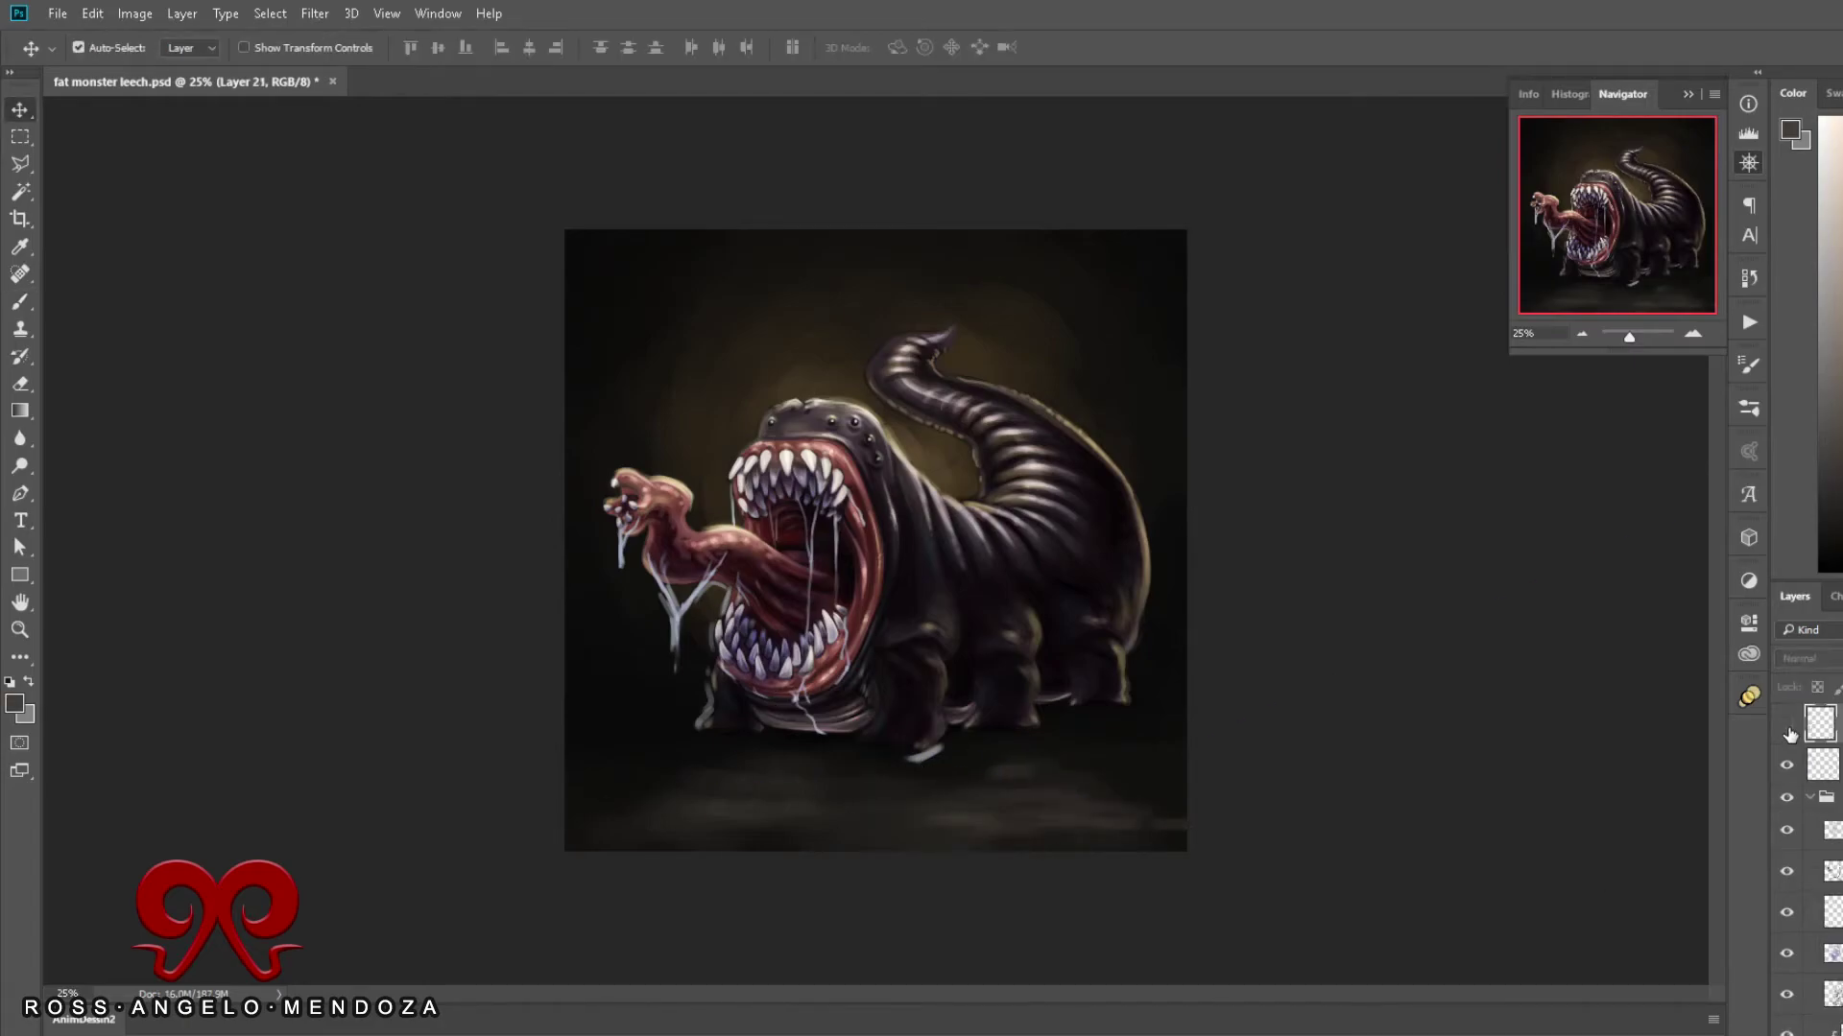
{"action": "left_click", "coordinate": [1805, 658]}
{"action": "left_click", "coordinate": [1791, 802]}
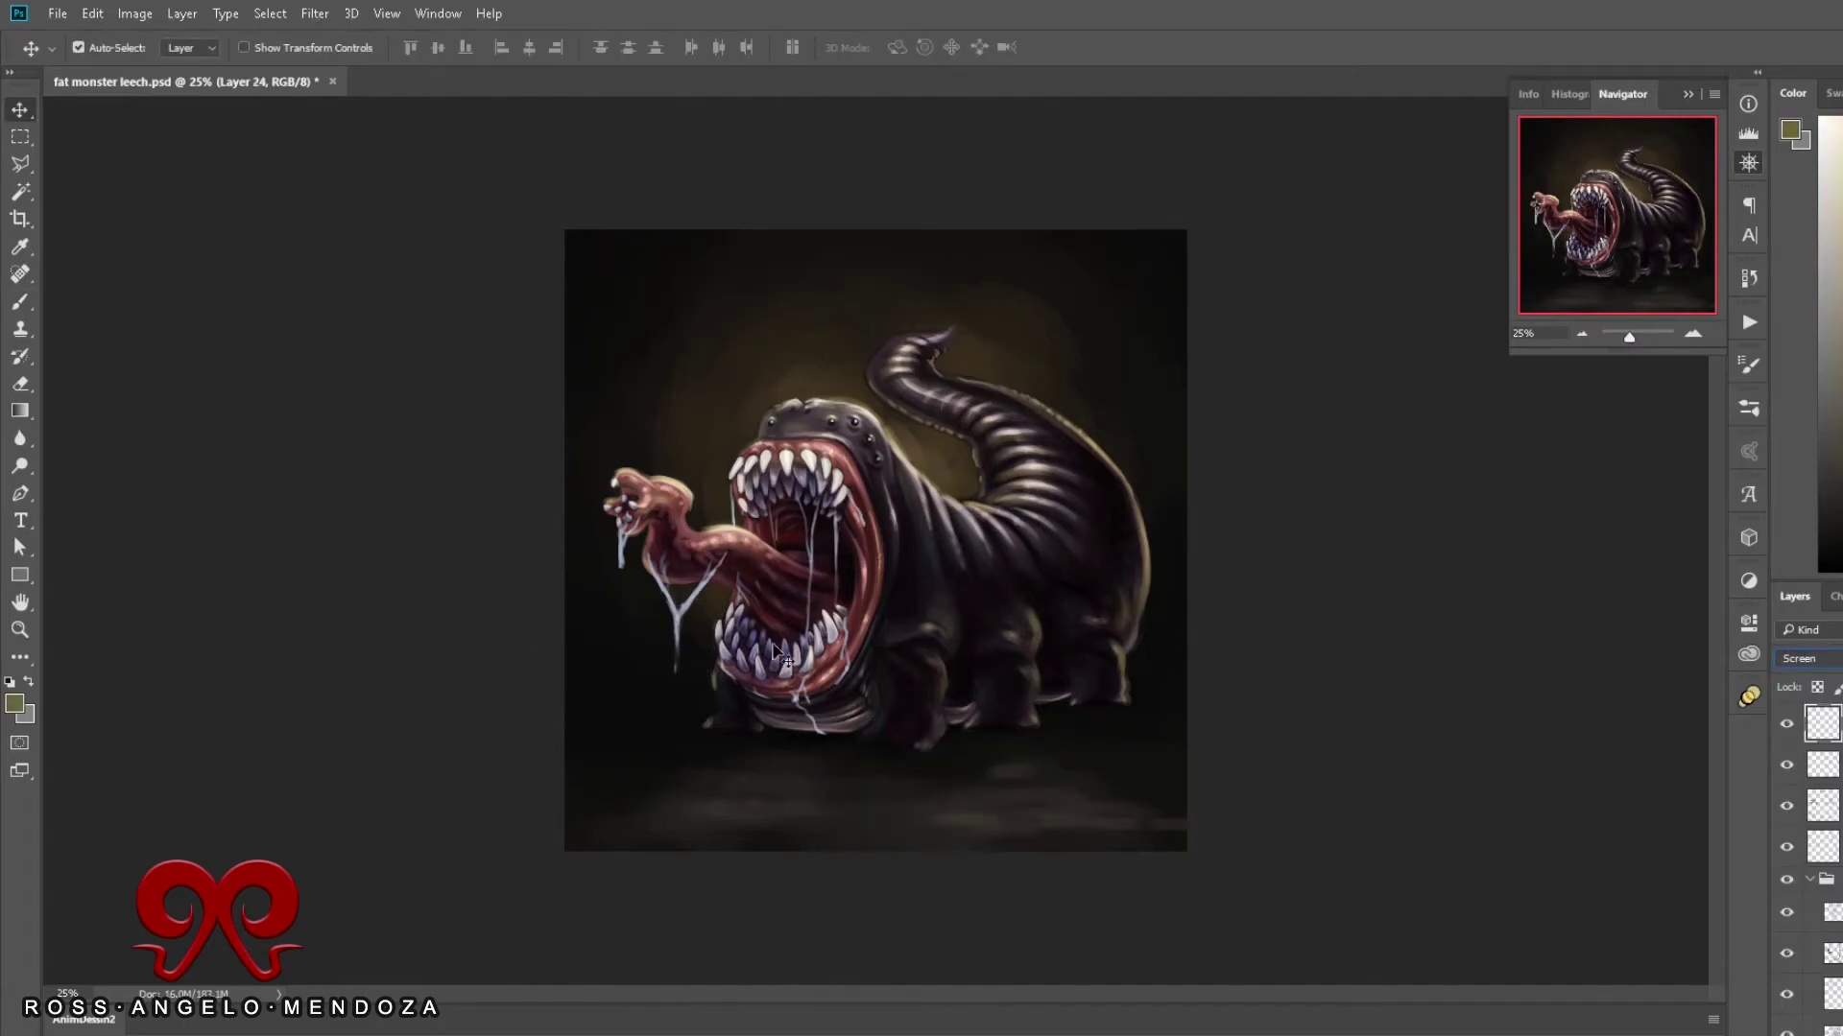
{"action": "key", "text": "b"}
{"action": "key", "text": "ctrl+plus"}
Step: Brighten the belly, lower belly edge and mouth edge with olive highlights
{"action": "left_click_drag", "start_coordinate": [889, 627], "coordinate": [864, 710]}
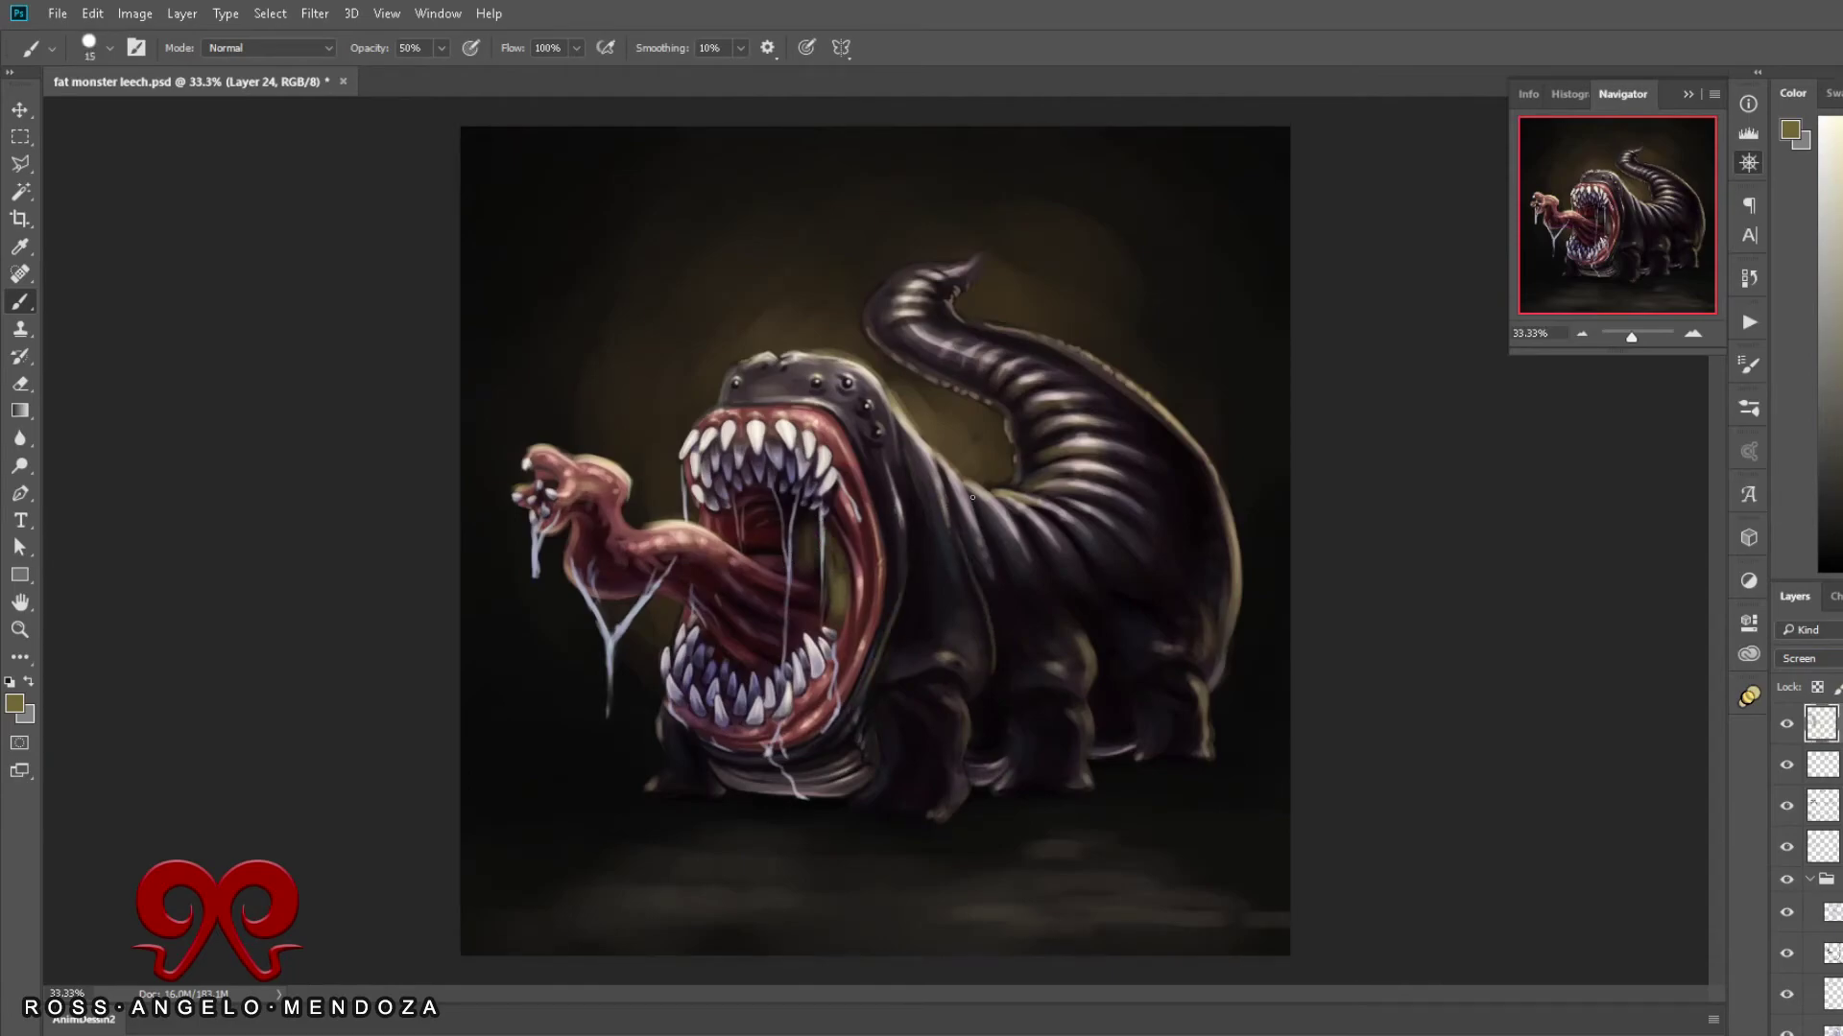
{"action": "left_click_drag", "start_coordinate": [988, 537], "coordinate": [969, 672]}
{"action": "left_click_drag", "start_coordinate": [1089, 619], "coordinate": [1119, 739]}
{"action": "key", "text": "bracketleft"}
{"action": "key", "text": "bracketleft"}
{"action": "key", "text": "bracketleft"}
{"action": "mouse_move", "coordinate": [998, 715]}
{"action": "left_mouse_down"}
{"action": "mouse_move", "coordinate": [964, 768]}
{"action": "mouse_move", "coordinate": [739, 778]}
{"action": "left_mouse_up"}
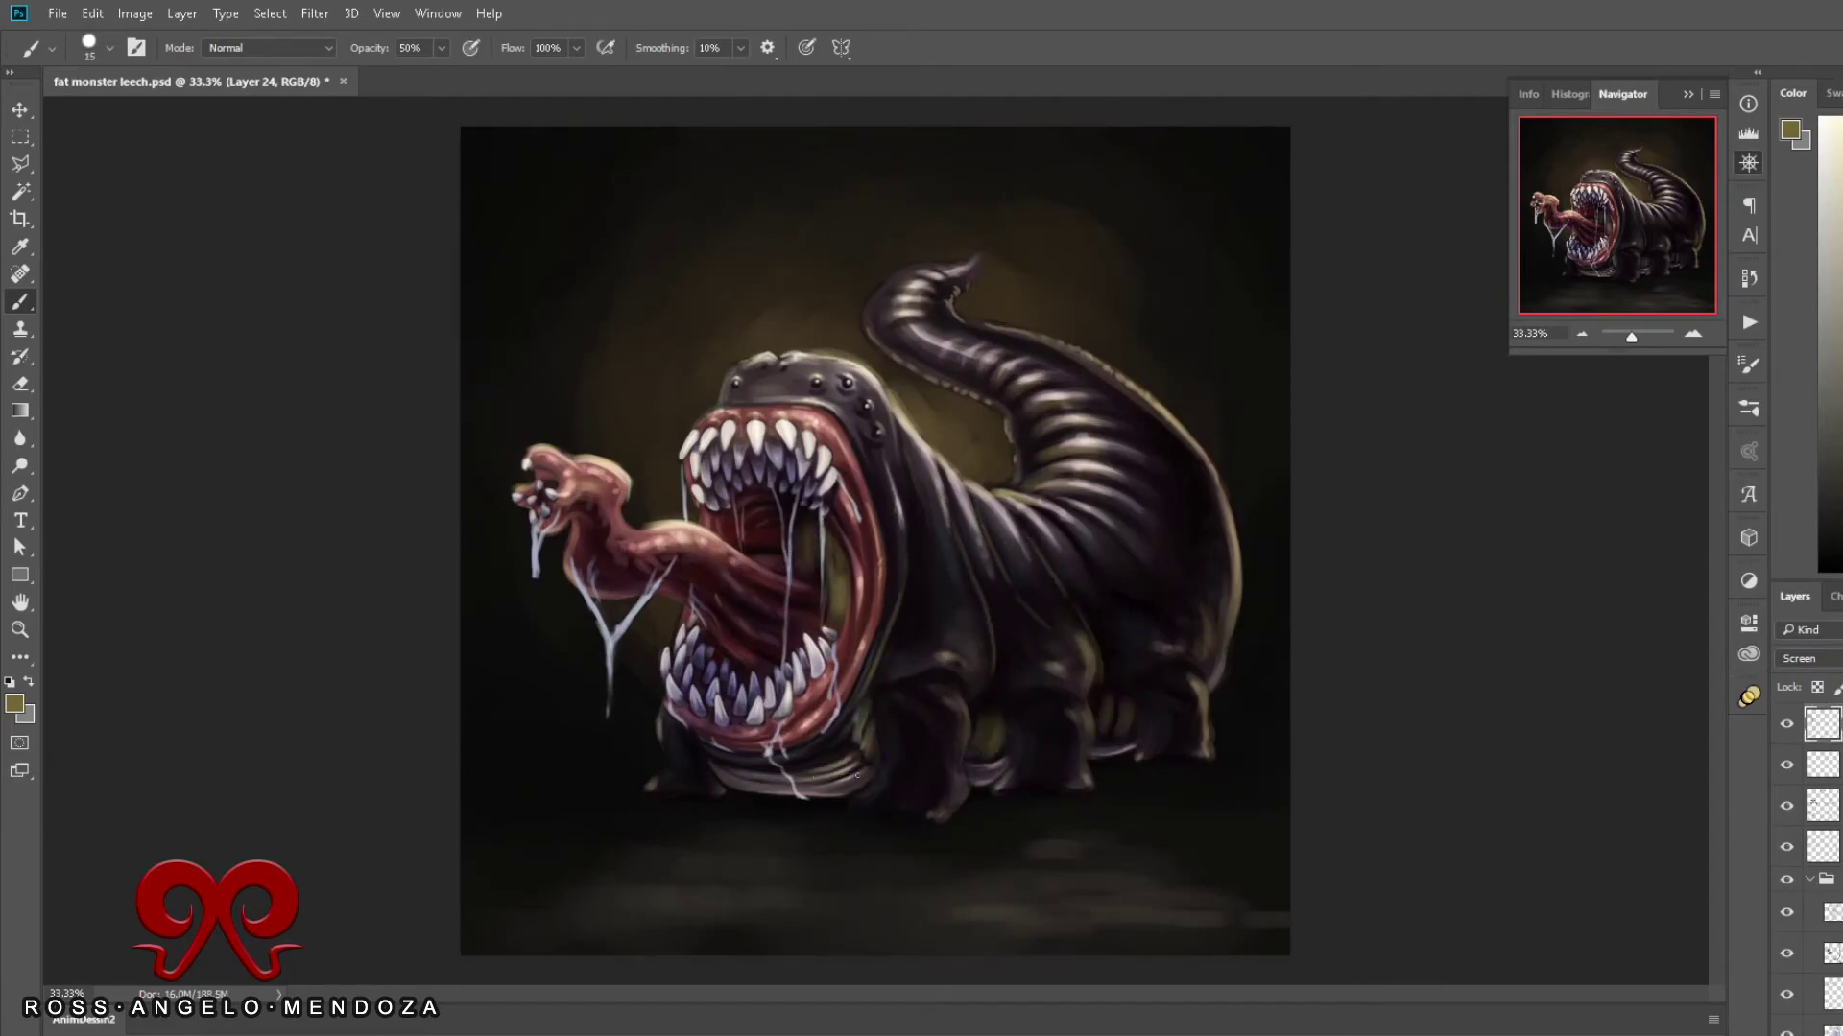
{"action": "left_click_drag", "start_coordinate": [854, 782], "coordinate": [715, 777]}
{"action": "key", "text": "bracketright"}
{"action": "left_click", "coordinate": [1786, 847]}
{"action": "left_click", "coordinate": [1786, 846]}
{"action": "key", "text": "bracketright"}
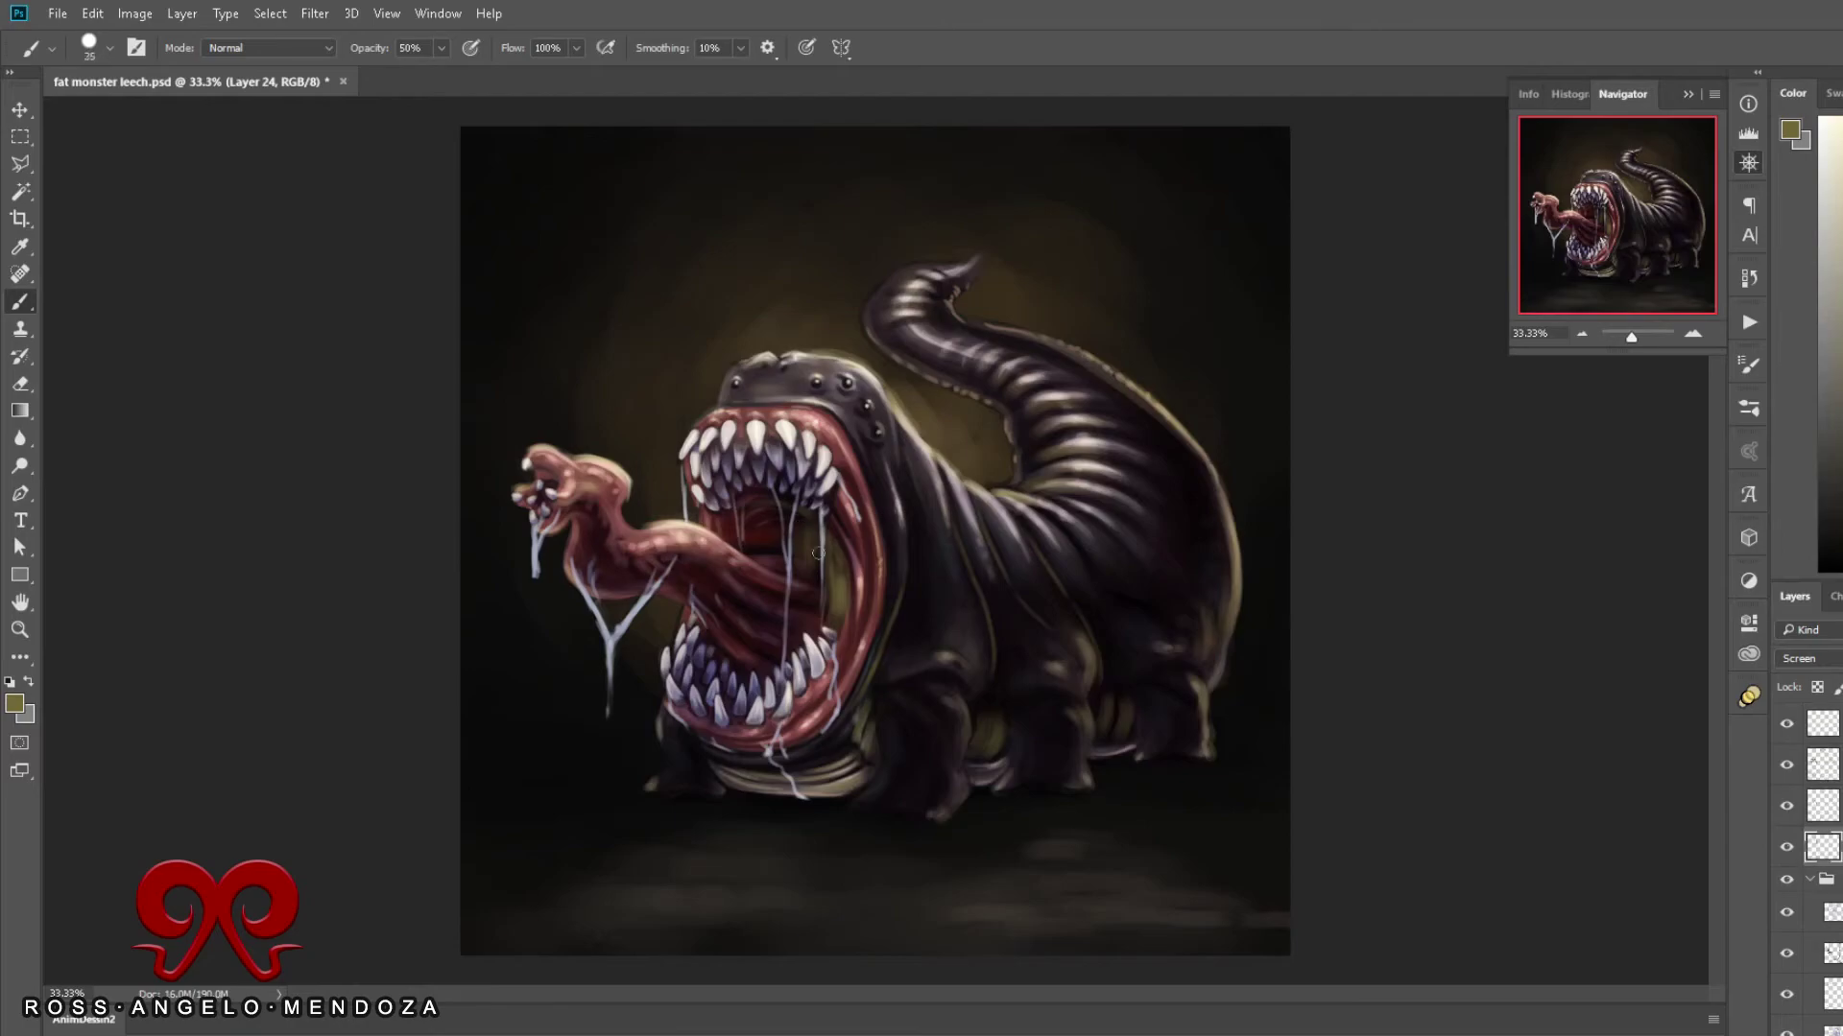
{"action": "key", "text": "bracketleft"}
Step: Darken the mouth interior, then highlight the back, tail, legs and underbelly
{"action": "left_click_drag", "start_coordinate": [772, 561], "coordinate": [811, 609]}
{"action": "key", "text": "bracketleft"}
{"action": "left_click_drag", "start_coordinate": [1084, 564], "coordinate": [1179, 491]}
{"action": "key", "text": "bracketright"}
{"action": "left_click_drag", "start_coordinate": [1219, 663], "coordinate": [1133, 748]}
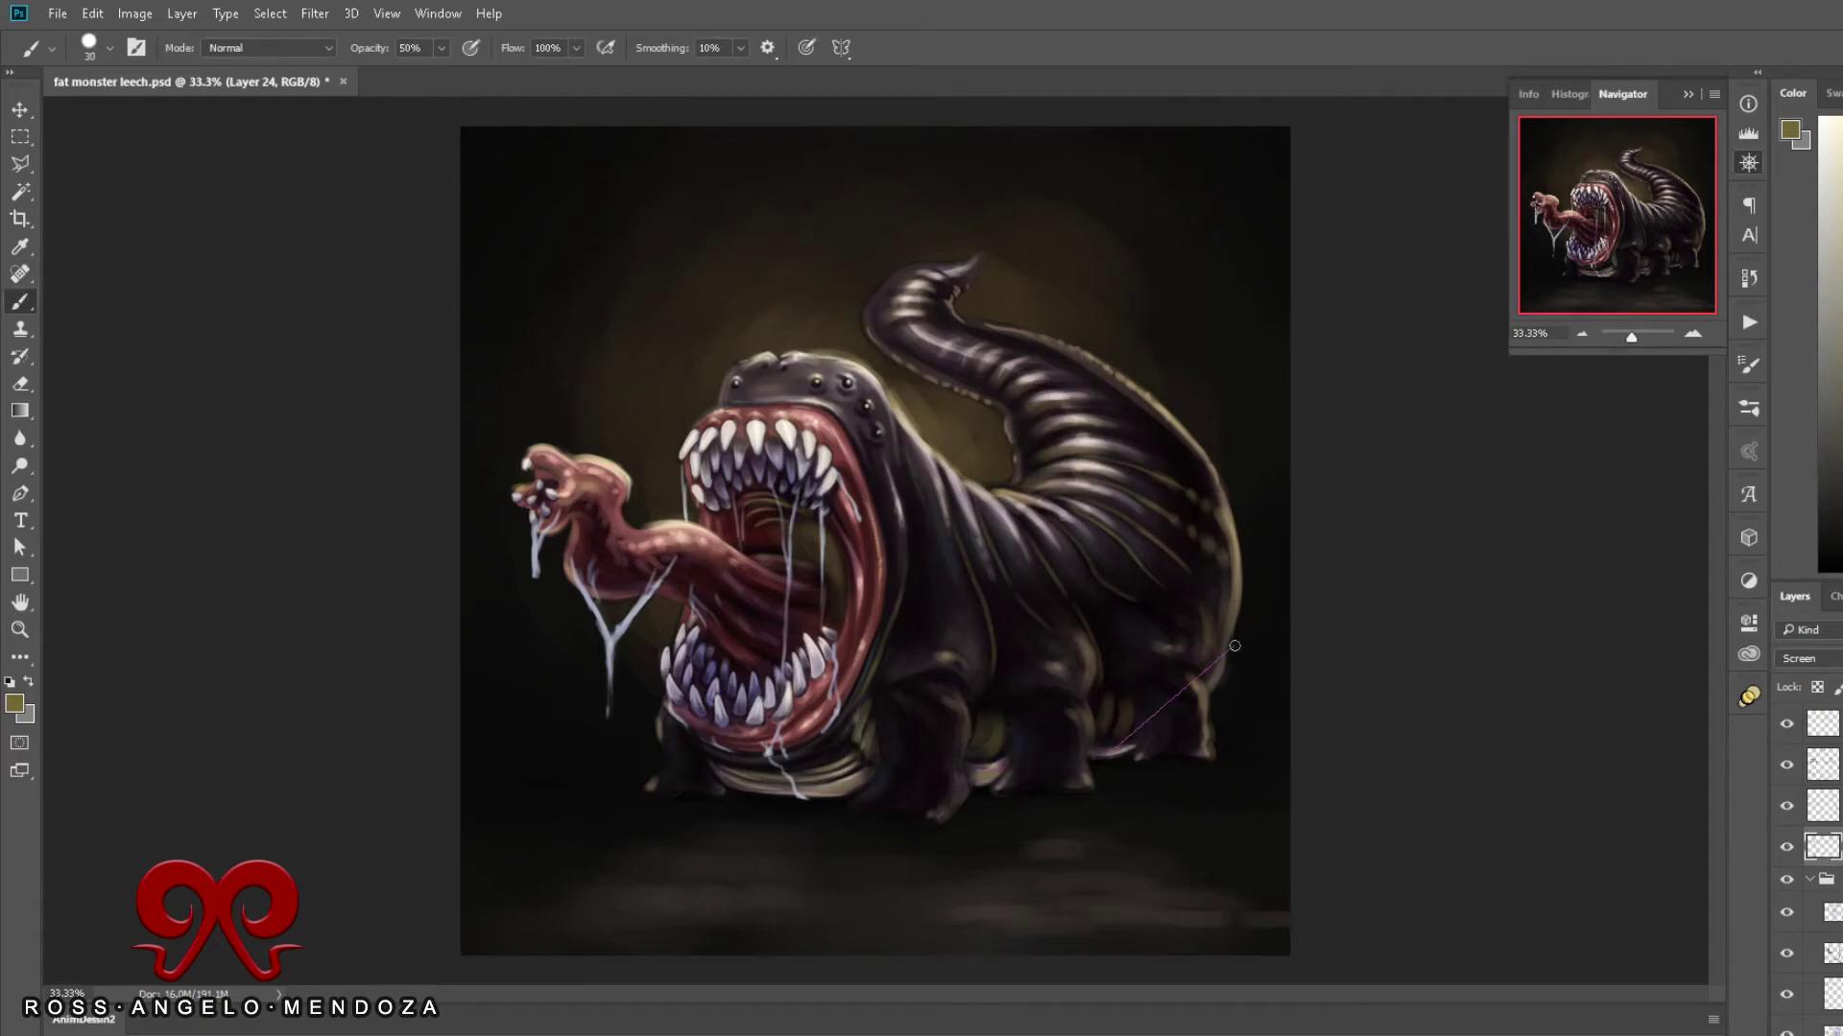
{"action": "left_click_drag", "start_coordinate": [1003, 768], "coordinate": [965, 778]}
{"action": "left_click_drag", "start_coordinate": [854, 768], "coordinate": [807, 766]}
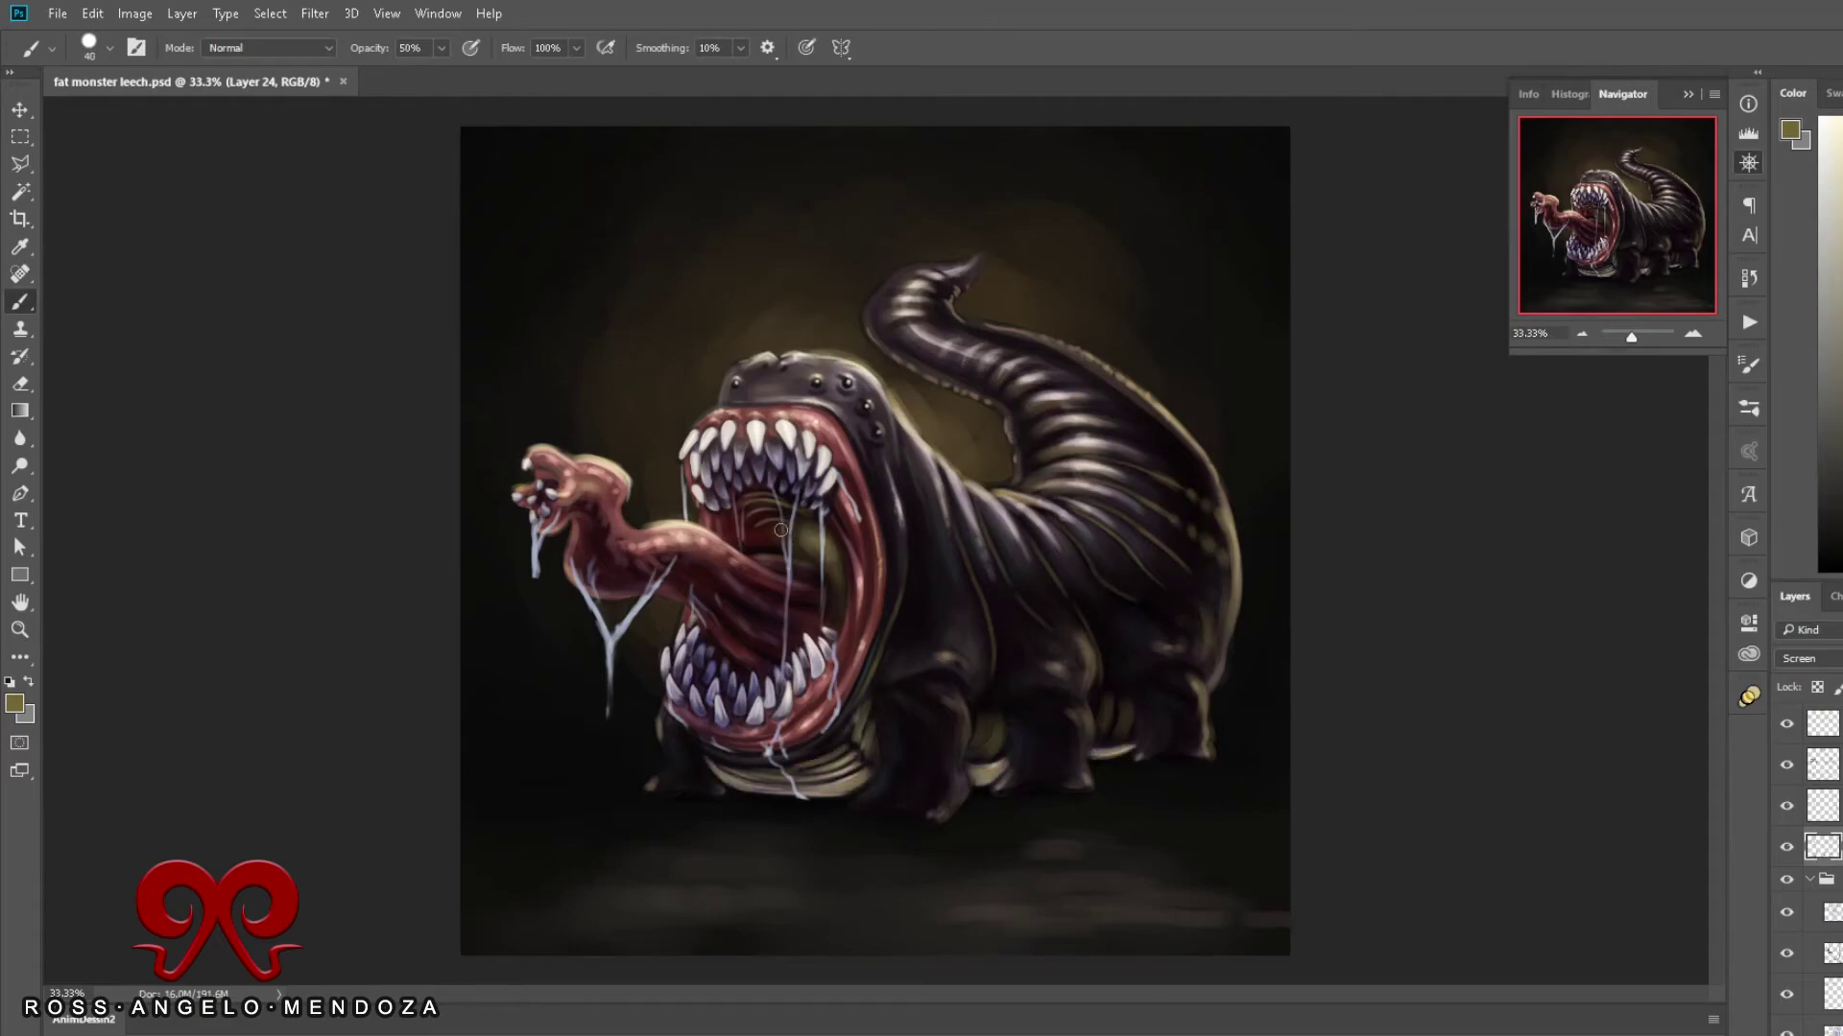
{"action": "key", "text": "ctrl+plus"}
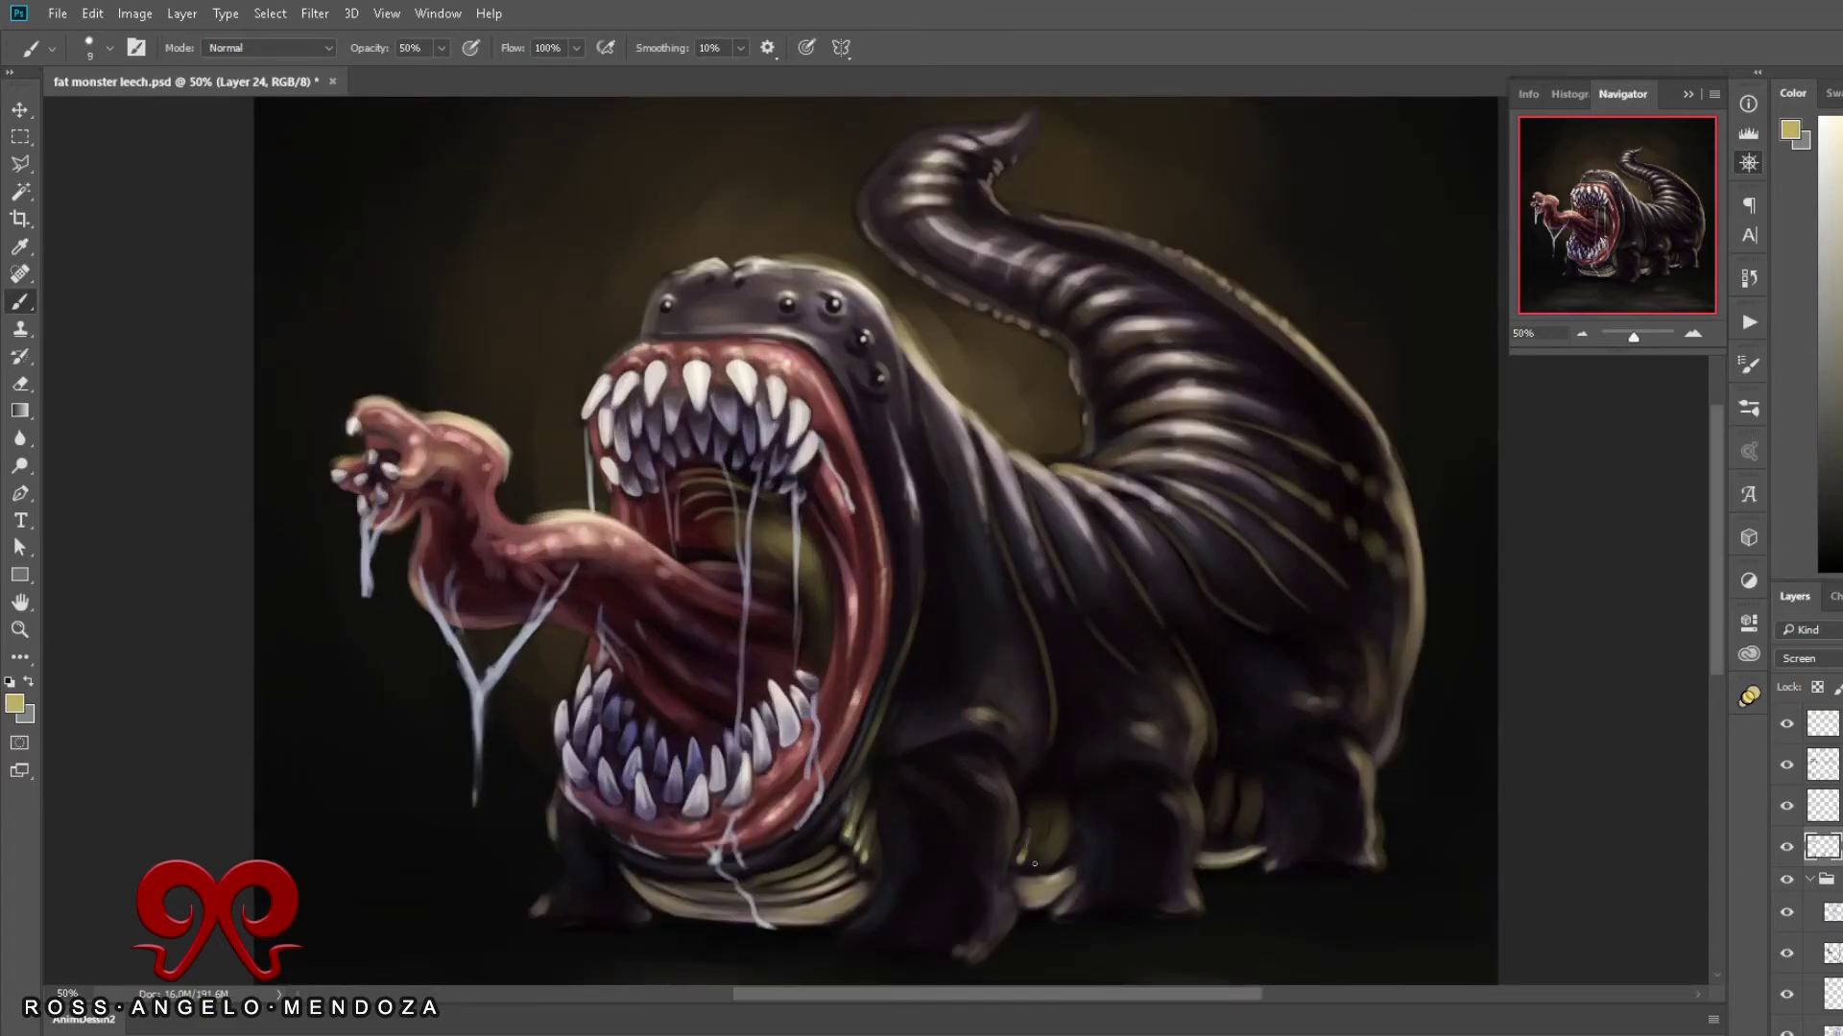
Step: Pick a darker olive and add a rim light along the right side of the back
{"action": "key", "text": "bracketright"}
{"action": "left_click", "coordinate": [1250, 825], "text": "alt"}
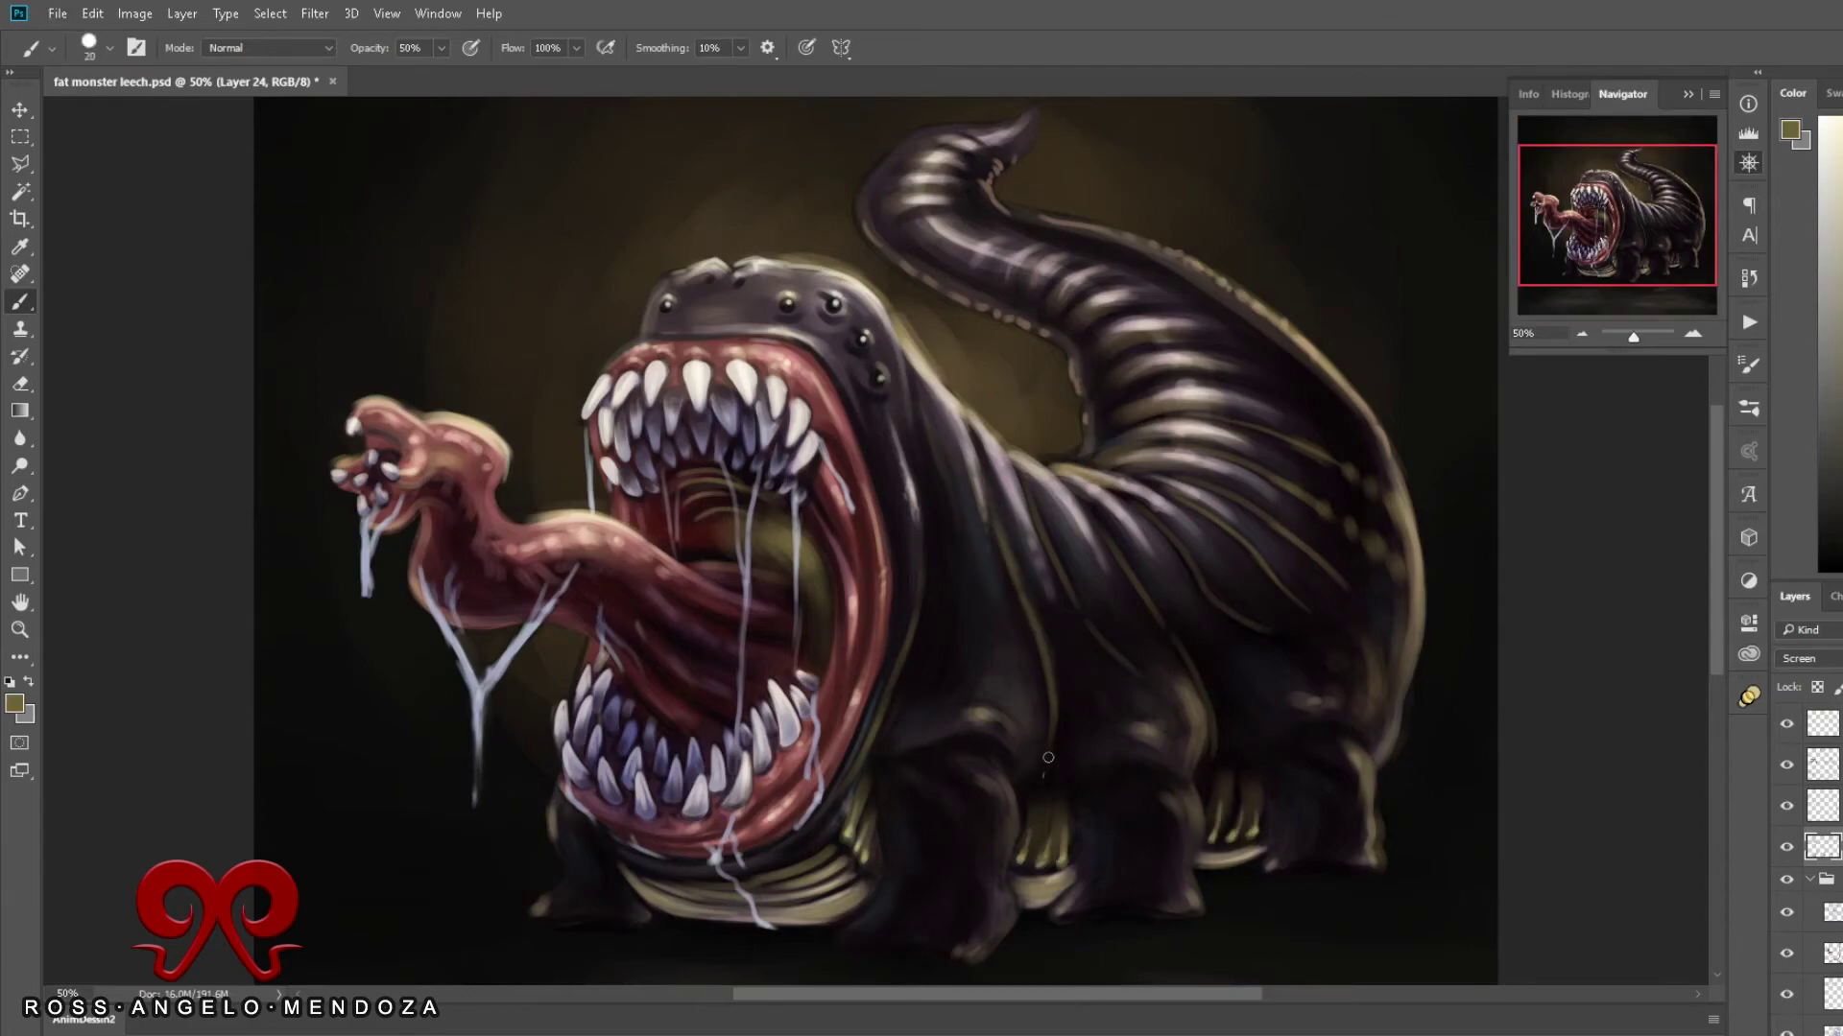
{"action": "key", "text": "bracketleft"}
{"action": "key", "text": "bracketleft"}
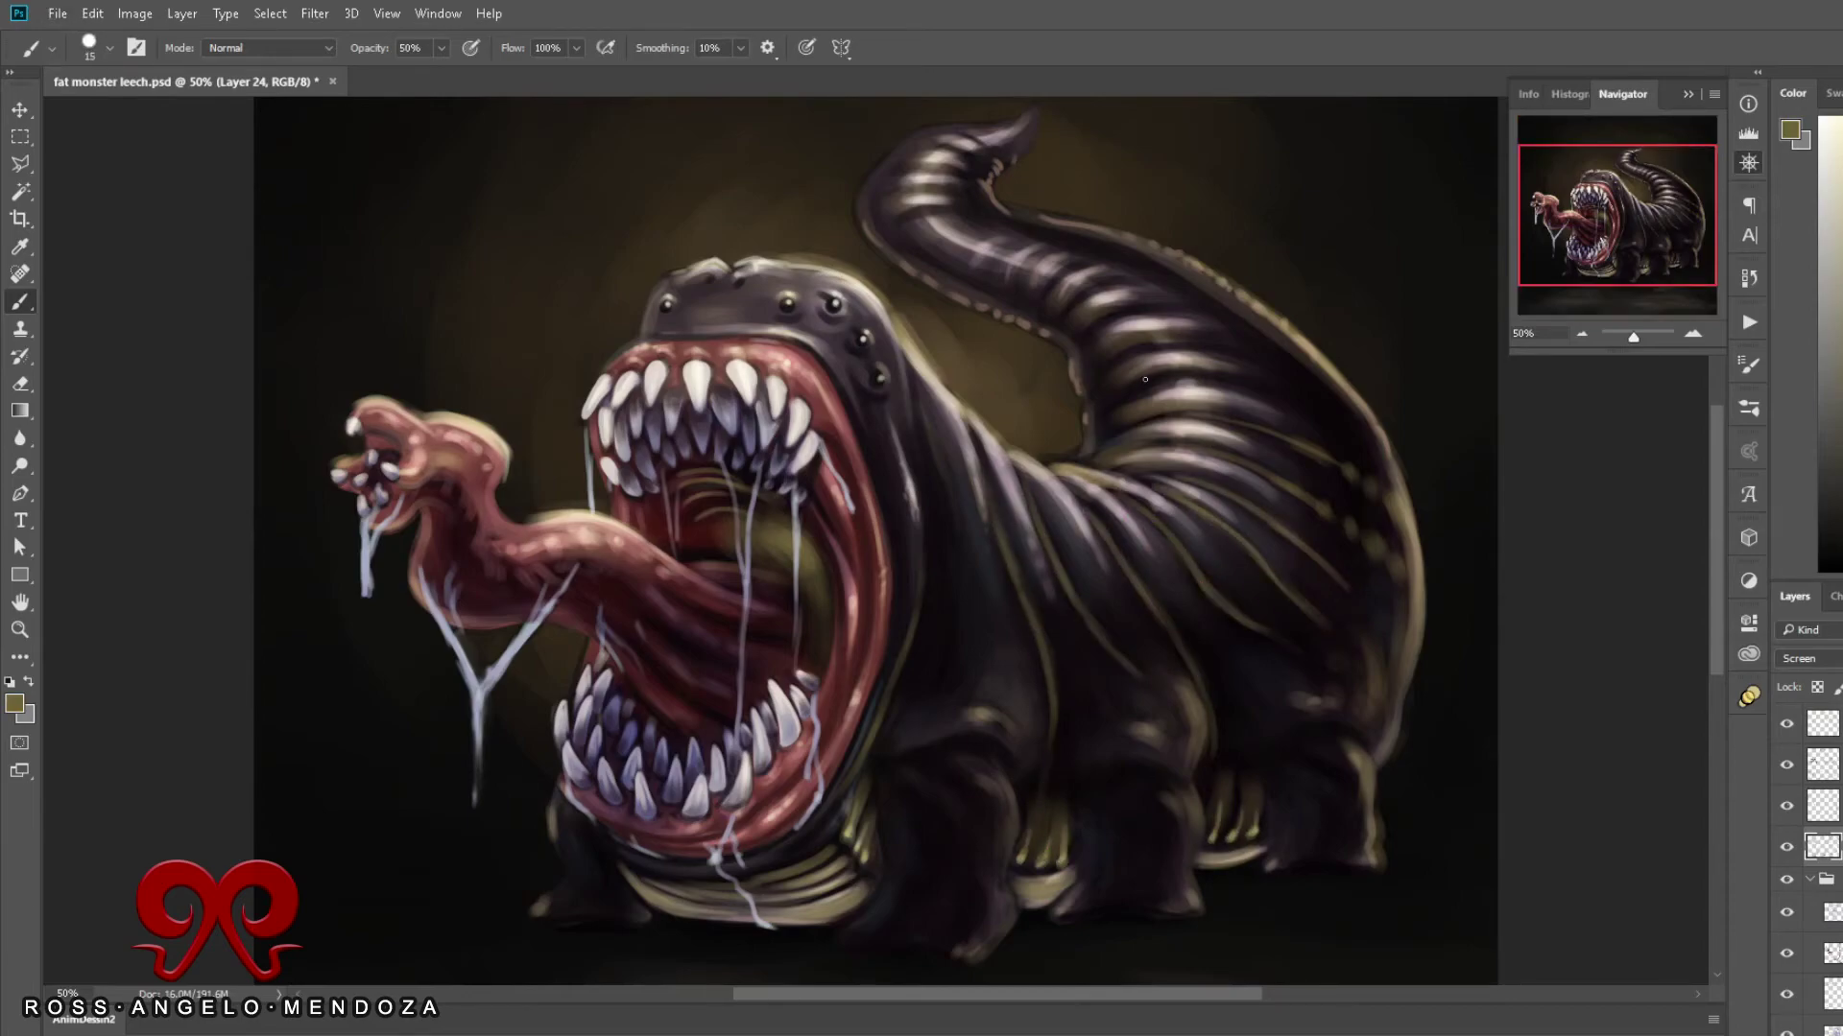
{"action": "key", "text": "bracketright"}
{"action": "key", "text": "bracketright"}
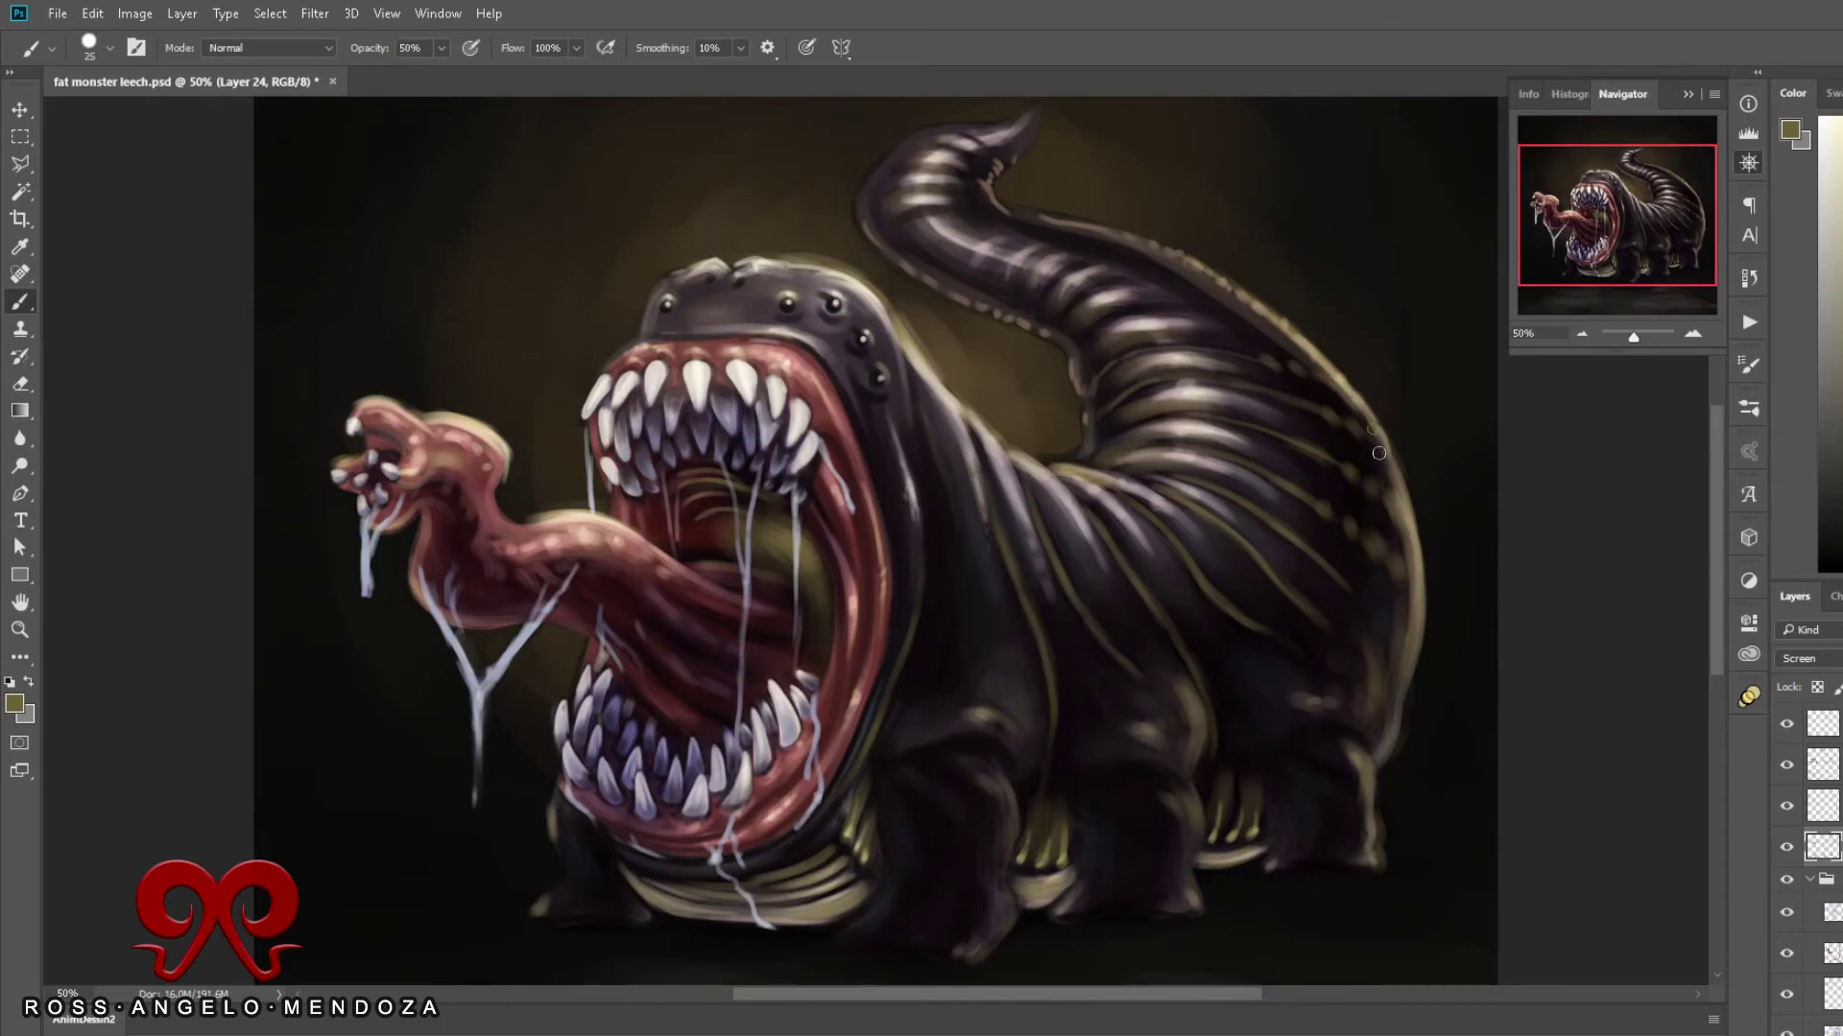
{"action": "left_click_drag", "start_coordinate": [1379, 453], "coordinate": [1384, 734]}
{"action": "key", "text": "bracketleft"}
{"action": "key", "text": "bracketleft"}
Step: Highlight the upper tail contour, its stripes and its lower-left edge
{"action": "mouse_move", "coordinate": [1104, 259]}
{"action": "left_mouse_down"}
{"action": "mouse_move", "coordinate": [1067, 270]}
{"action": "mouse_move", "coordinate": [951, 225]}
{"action": "left_mouse_up"}
{"action": "left_click_drag", "start_coordinate": [1022, 120], "coordinate": [869, 216]}
{"action": "left_click_drag", "start_coordinate": [1103, 240], "coordinate": [864, 230]}
{"action": "key", "text": "bracketright"}
{"action": "mouse_move", "coordinate": [998, 119]}
{"action": "left_mouse_down"}
{"action": "mouse_move", "coordinate": [864, 206]}
{"action": "mouse_move", "coordinate": [859, 143]}
{"action": "left_mouse_up"}
{"action": "key", "text": "bracketright"}
{"action": "key", "text": "bracketright"}
{"action": "left_click_drag", "start_coordinate": [1161, 216], "coordinate": [1056, 251]}
{"action": "left_click_drag", "start_coordinate": [893, 211], "coordinate": [960, 269]}
{"action": "mouse_move", "coordinate": [1008, 278]}
{"action": "left_mouse_down"}
{"action": "mouse_move", "coordinate": [1027, 321]}
{"action": "mouse_move", "coordinate": [1008, 322]}
{"action": "left_mouse_up"}
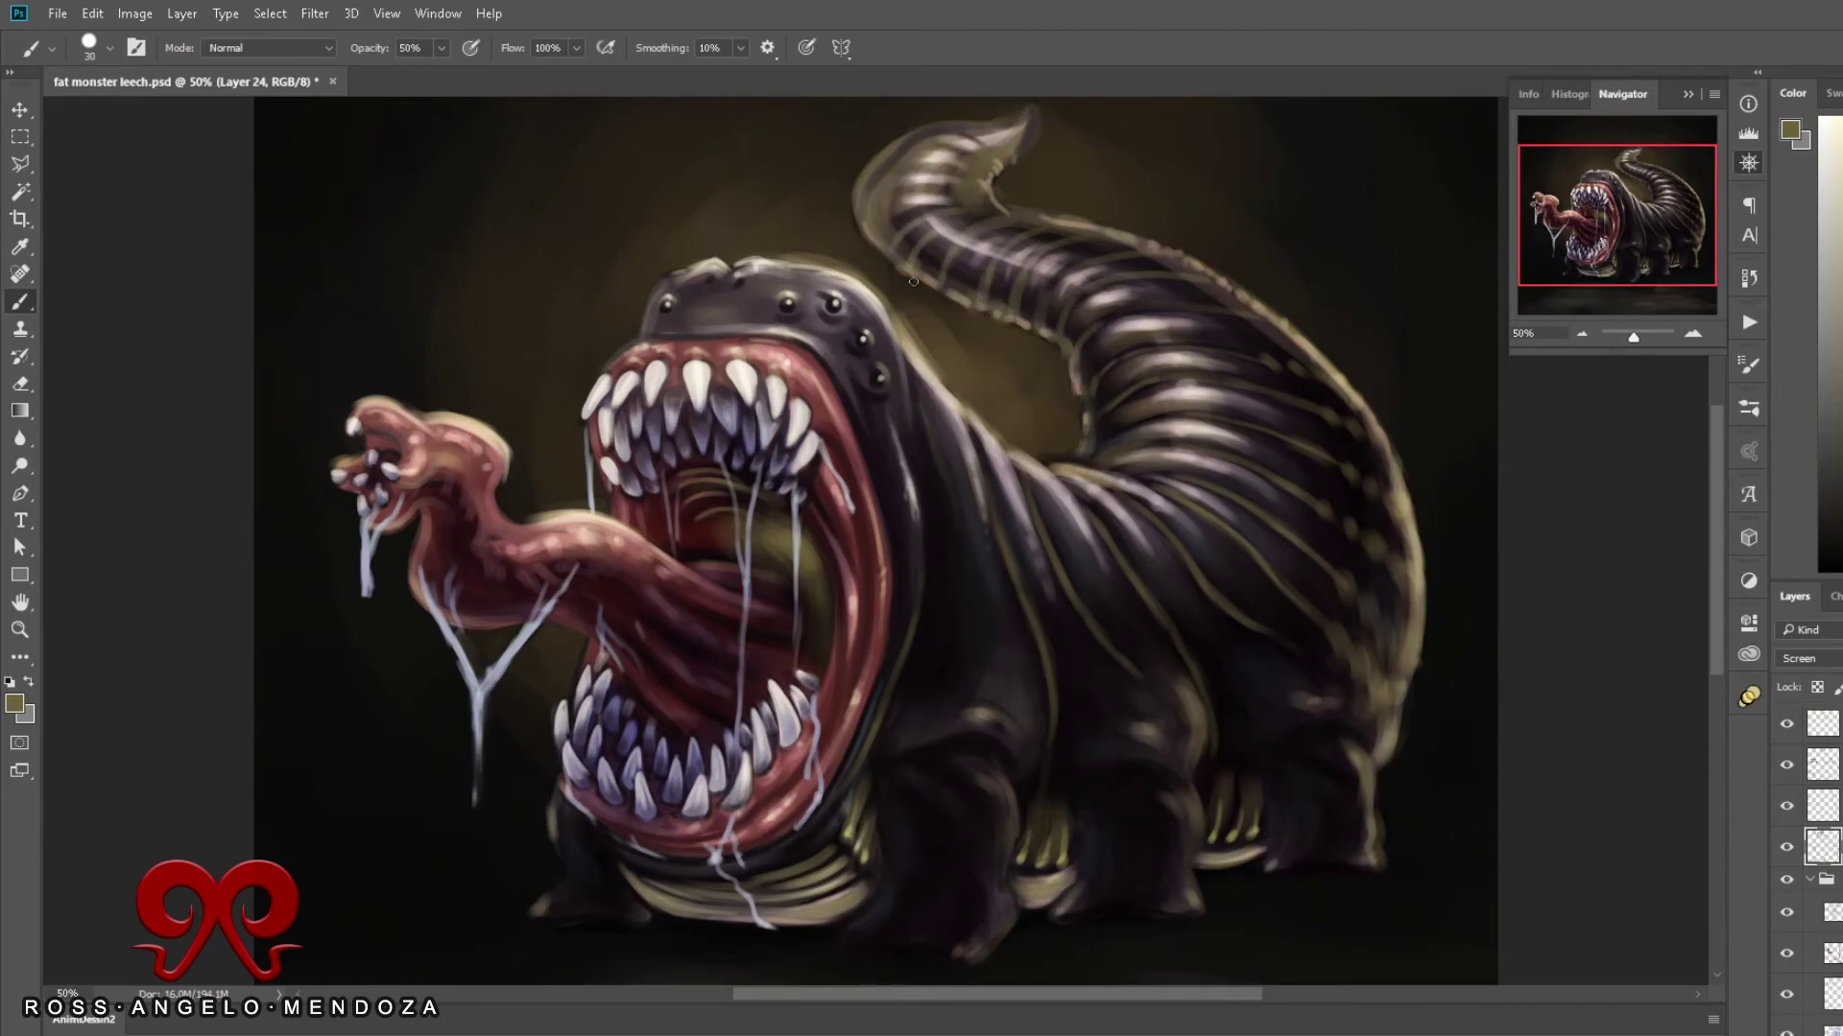
{"action": "left_click_drag", "start_coordinate": [914, 282], "coordinate": [859, 226]}
{"action": "key", "text": "bracketleft"}
{"action": "key", "text": "bracketleft"}
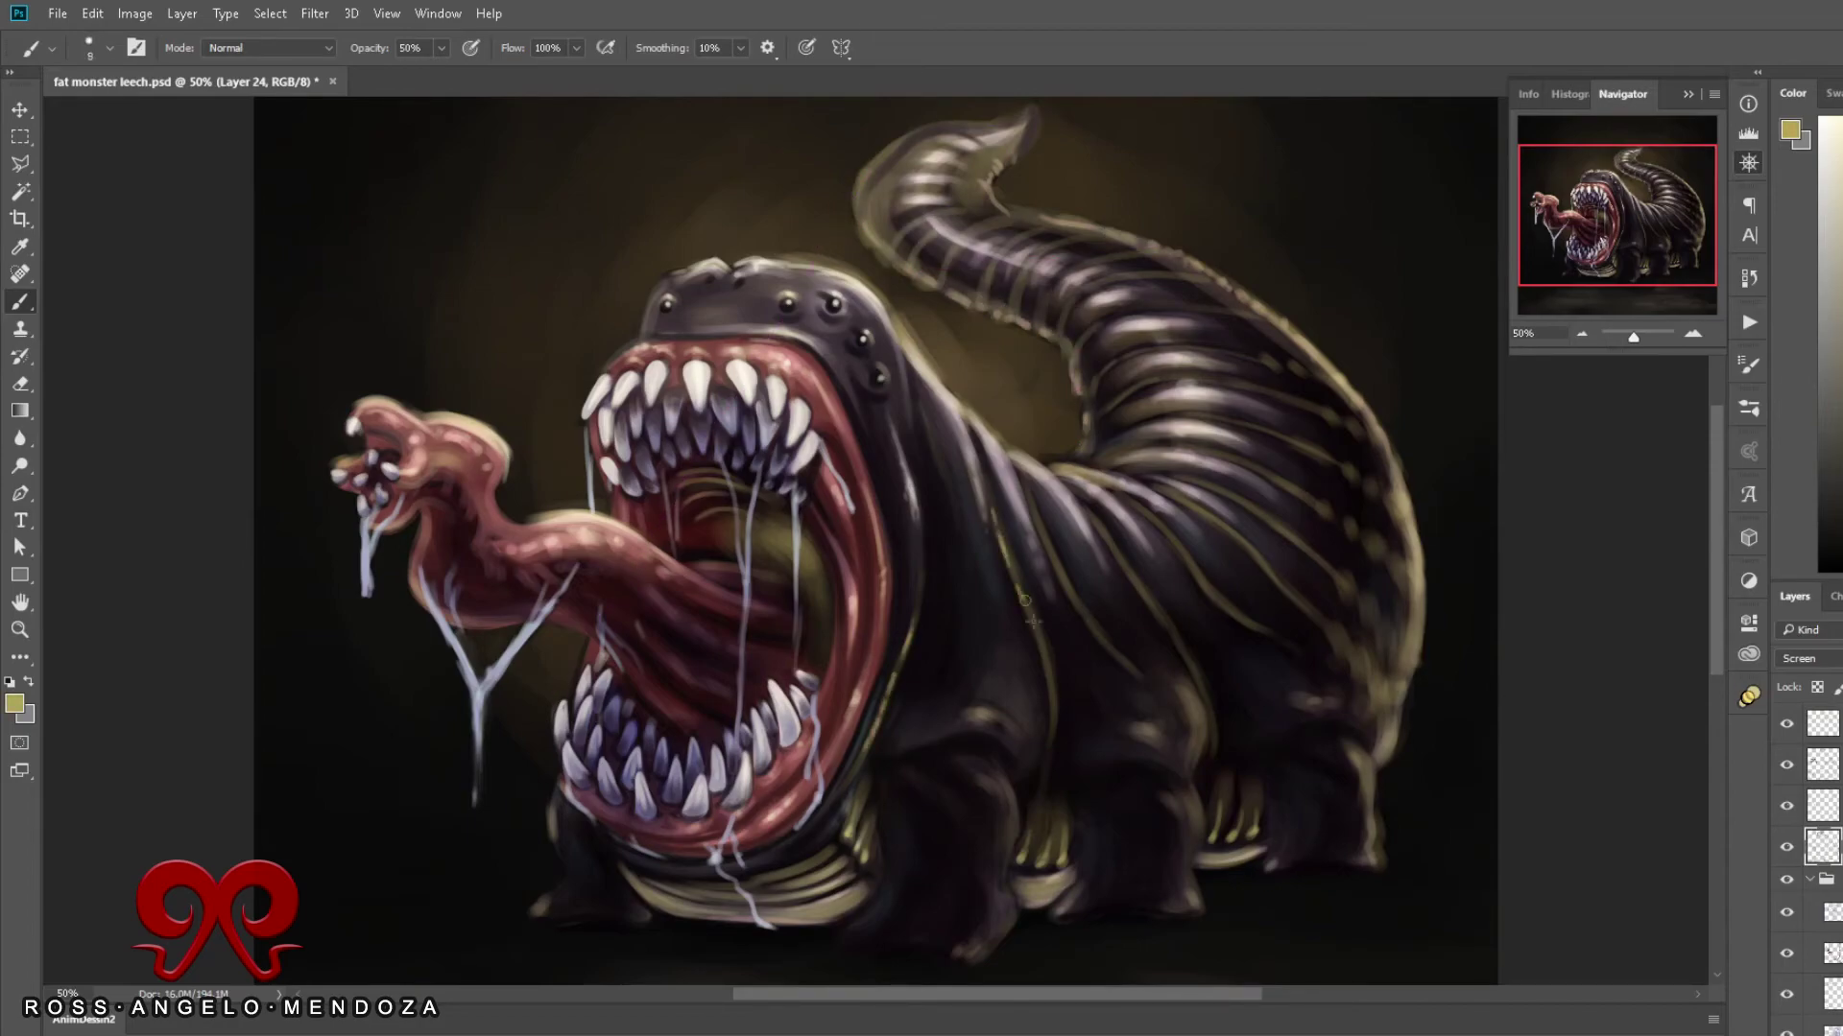
Step: Paint olive stripe highlights across the body
{"action": "left_click_drag", "start_coordinate": [1015, 571], "coordinate": [1051, 743]}
{"action": "left_click_drag", "start_coordinate": [1027, 495], "coordinate": [1114, 653]}
{"action": "left_click_drag", "start_coordinate": [1084, 514], "coordinate": [1209, 729]}
{"action": "left_click_drag", "start_coordinate": [1108, 485], "coordinate": [1262, 628]}
{"action": "left_click_drag", "start_coordinate": [1147, 484], "coordinate": [1308, 617]}
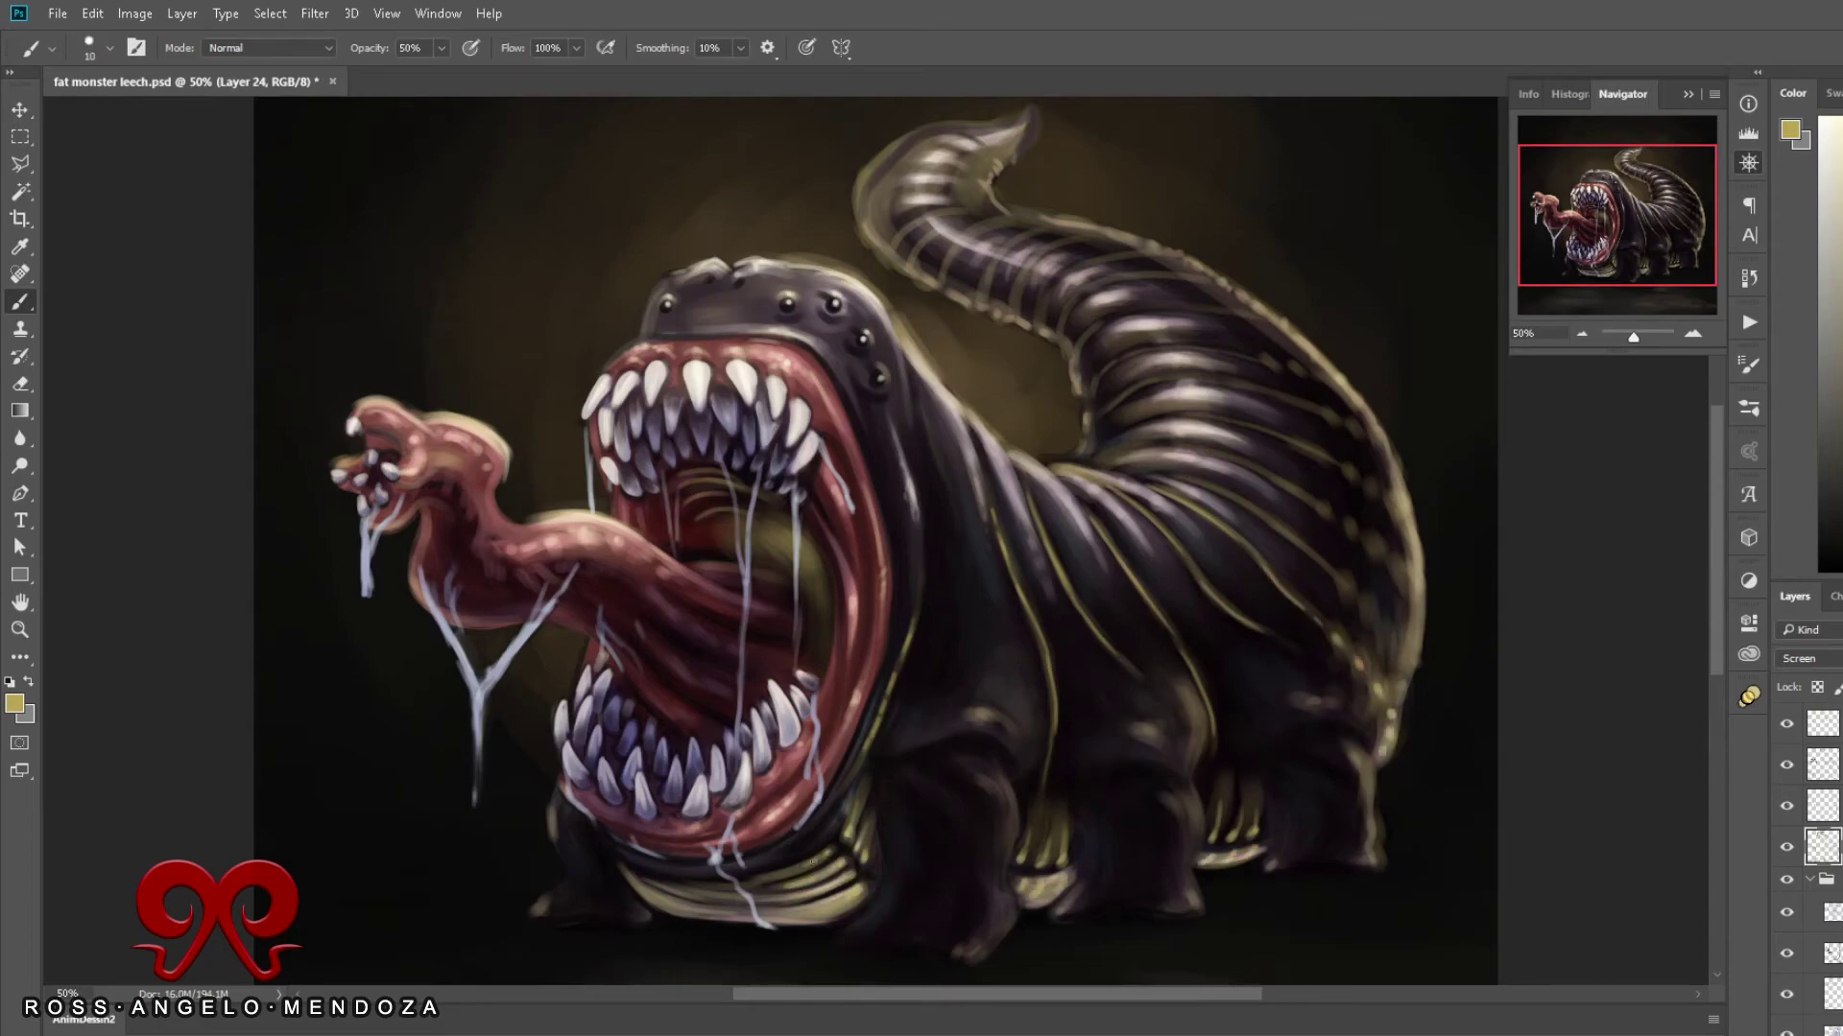
Step: Add thin pale highlights along the lower belly stripes, body stripes and leg
{"action": "left_click_drag", "start_coordinate": [813, 860], "coordinate": [653, 897]}
{"action": "key", "text": "bracketleft"}
{"action": "key", "text": "bracketright"}
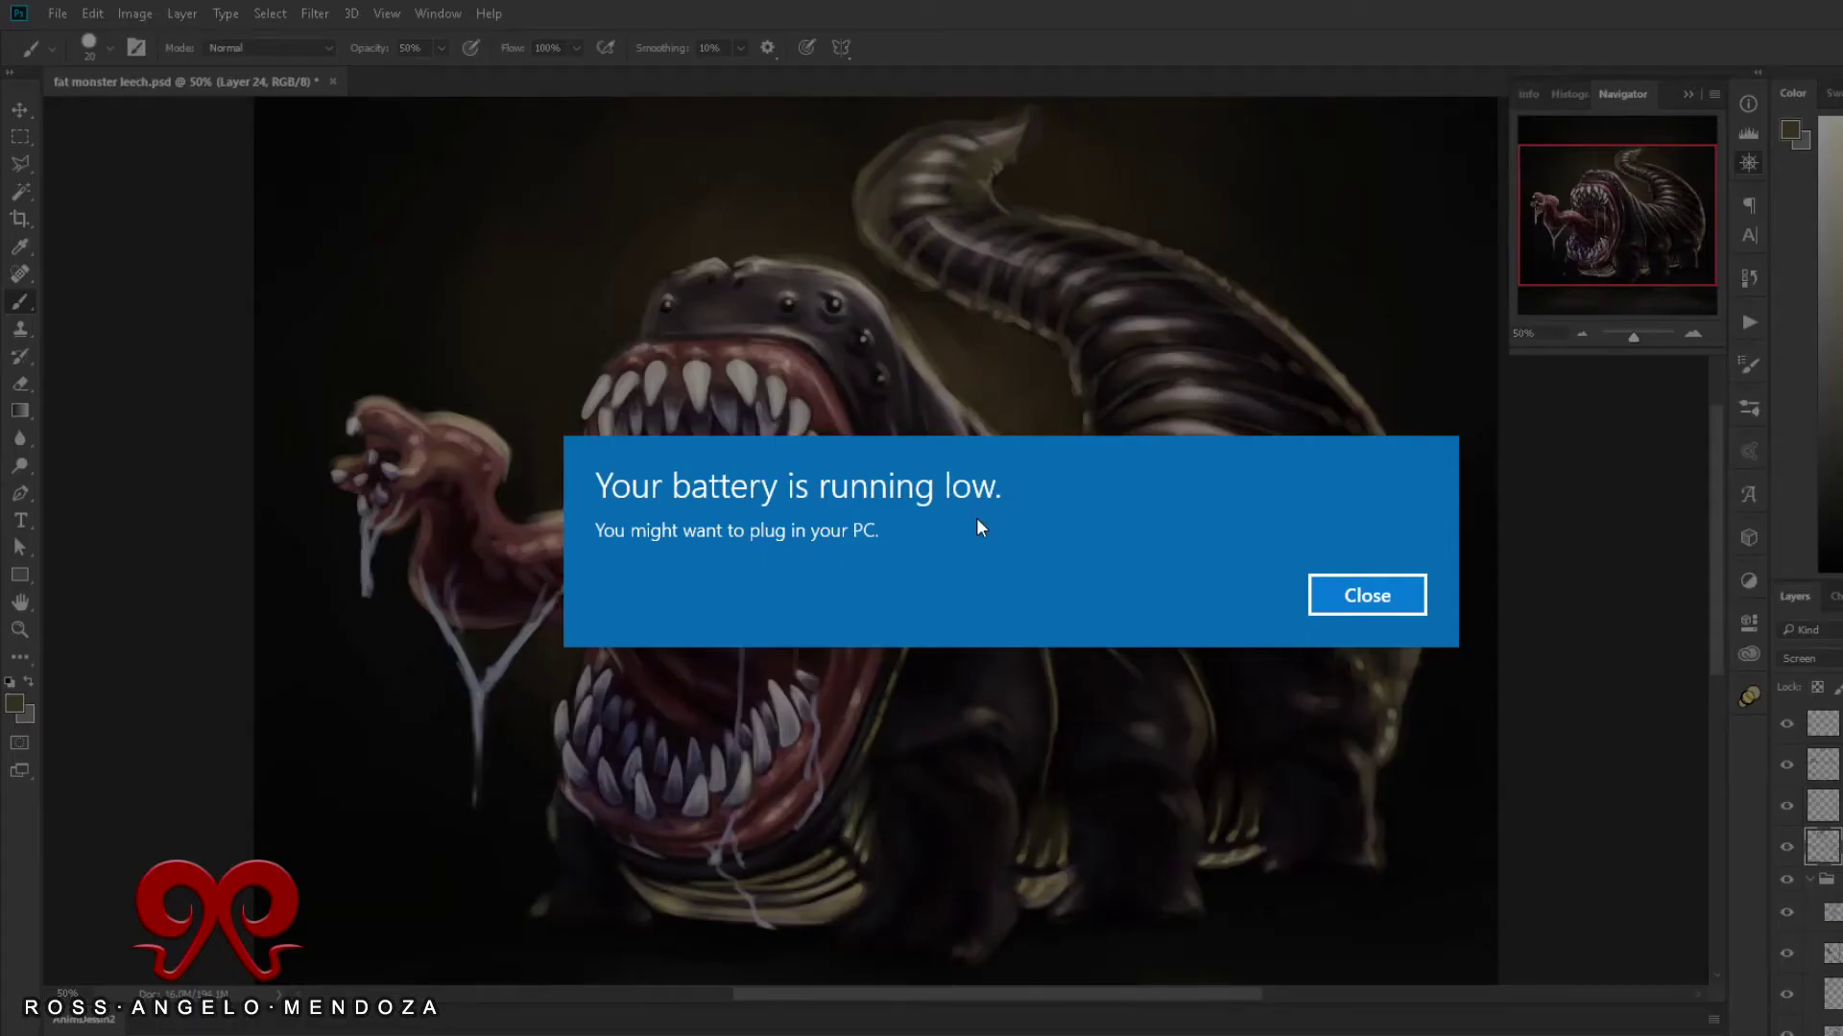
{"action": "left_click_drag", "start_coordinate": [1022, 583], "coordinate": [1059, 669]}
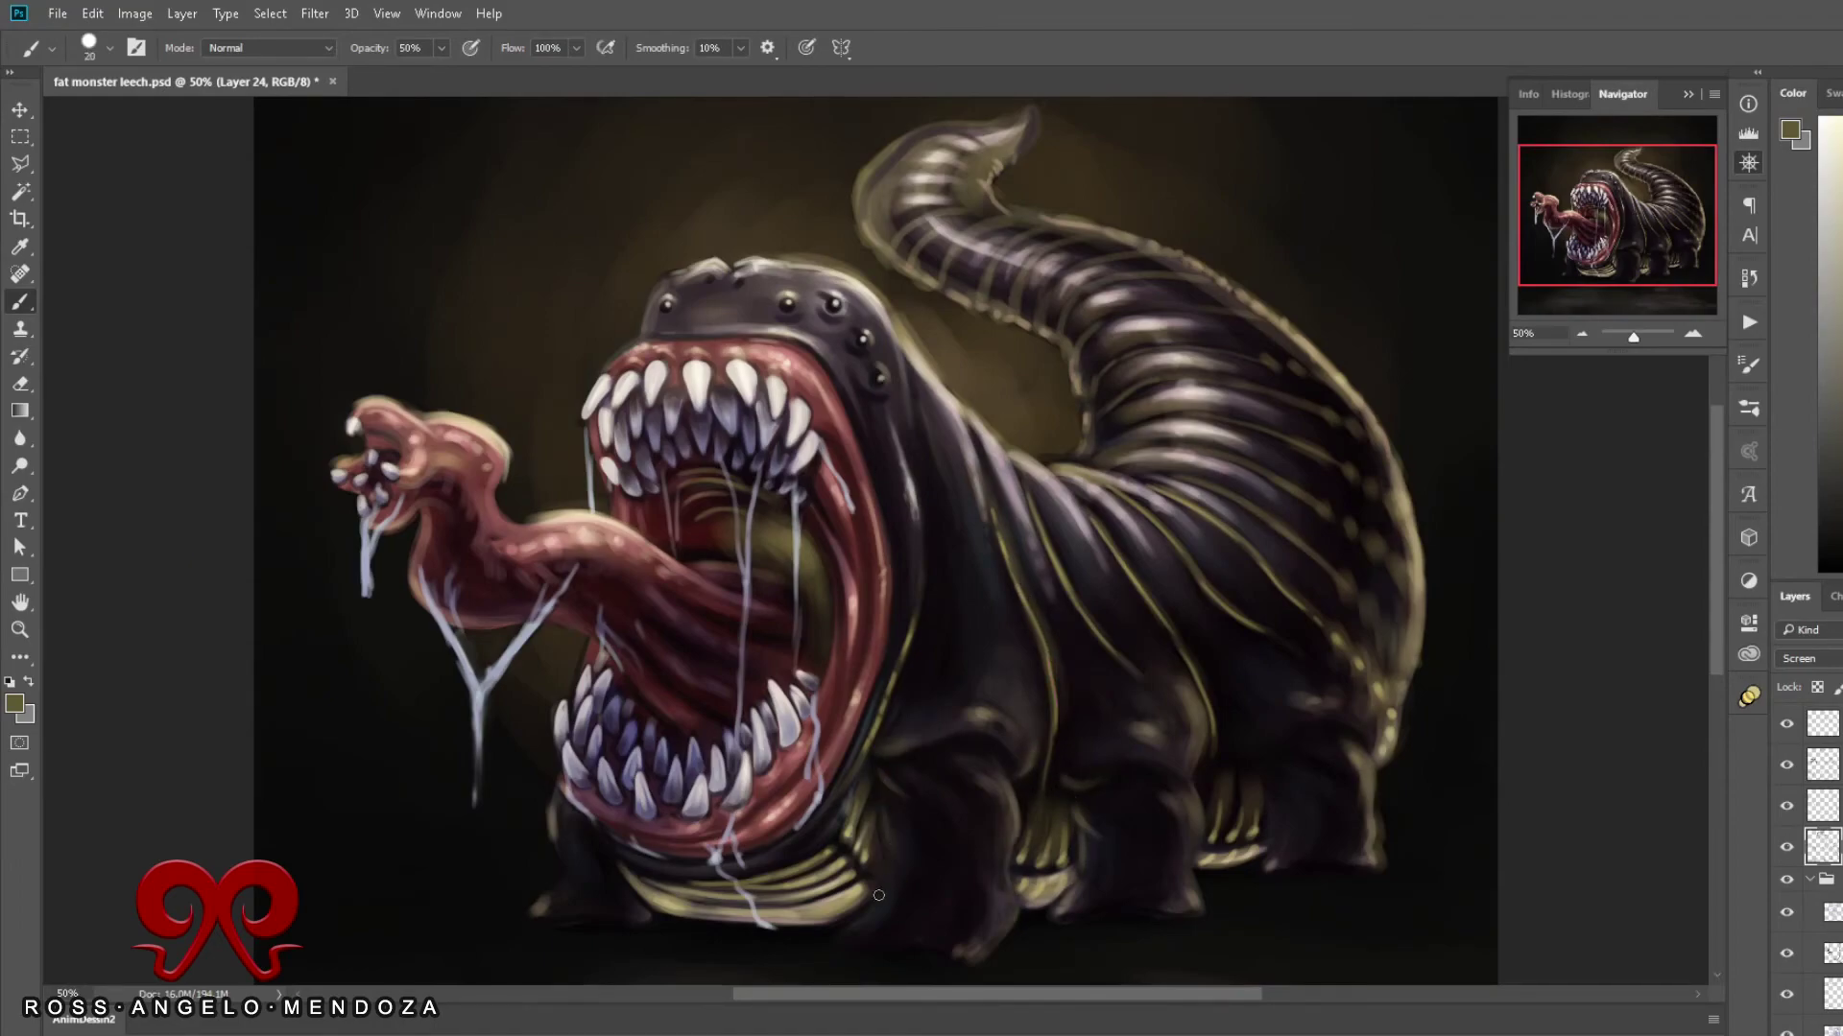
{"action": "left_click_drag", "start_coordinate": [1085, 837], "coordinate": [1087, 871]}
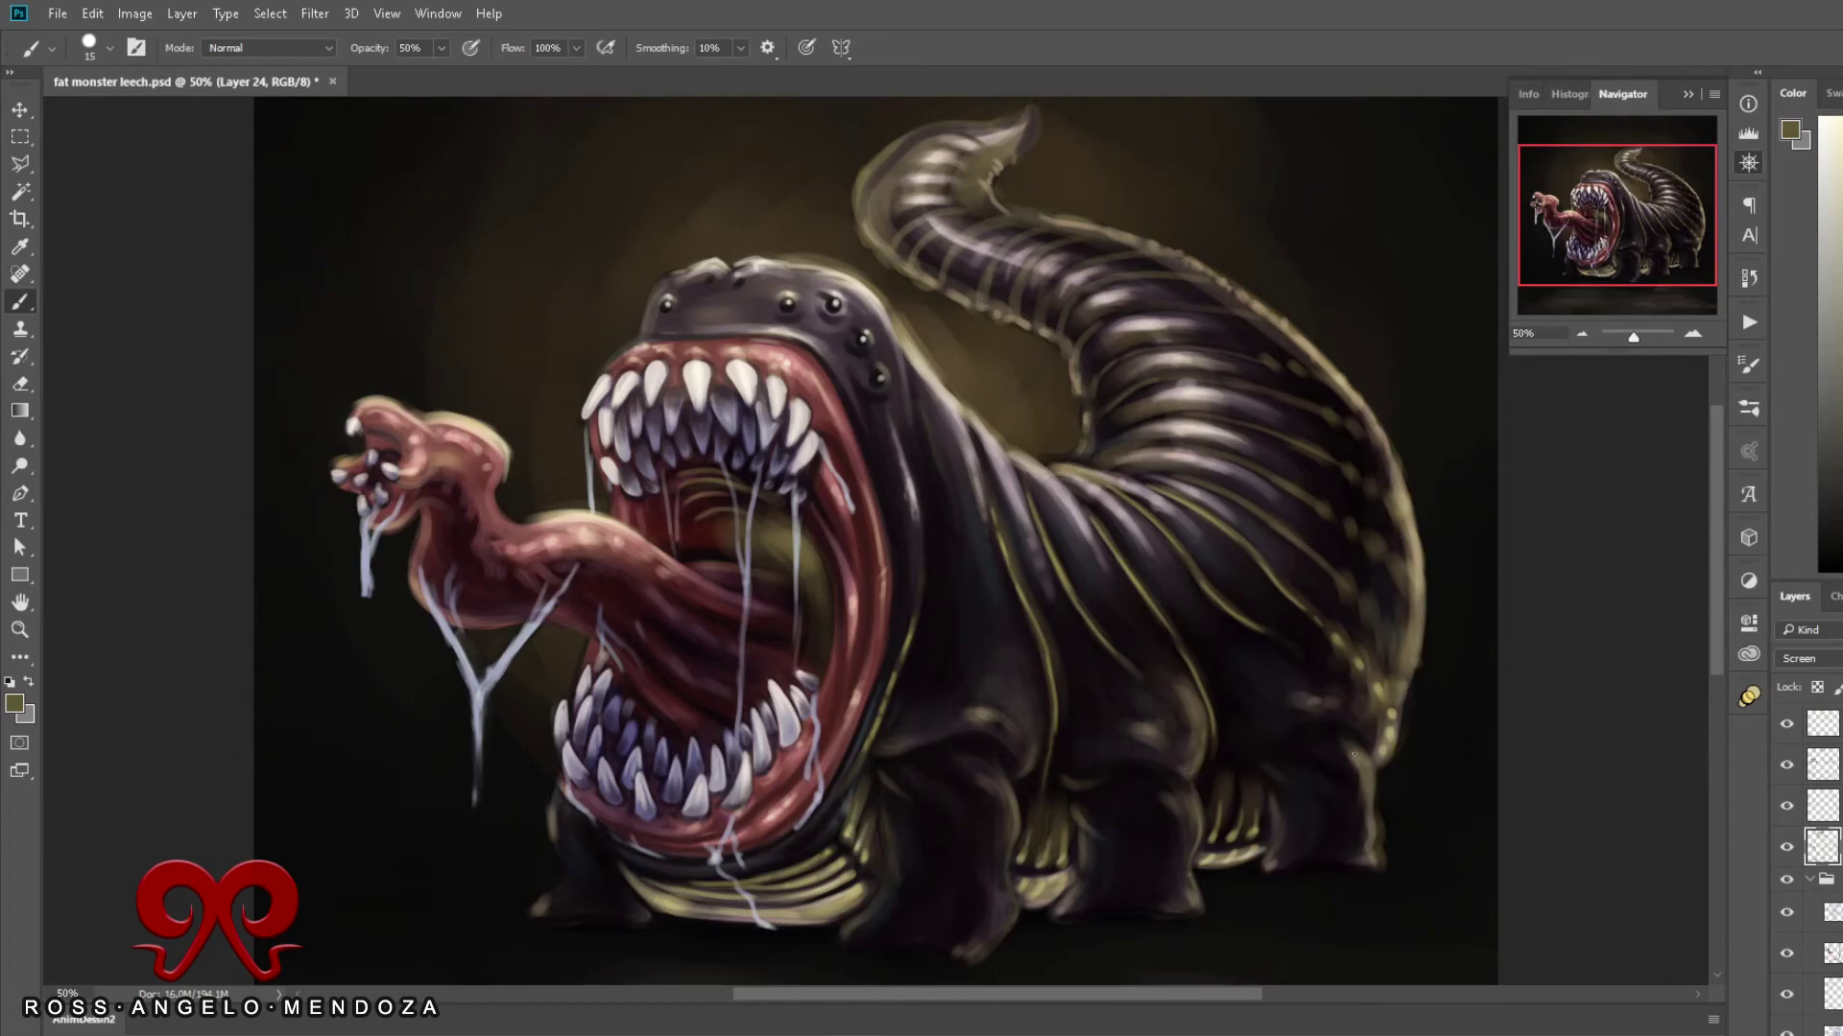
{"action": "left_click_drag", "start_coordinate": [1151, 599], "coordinate": [1190, 650]}
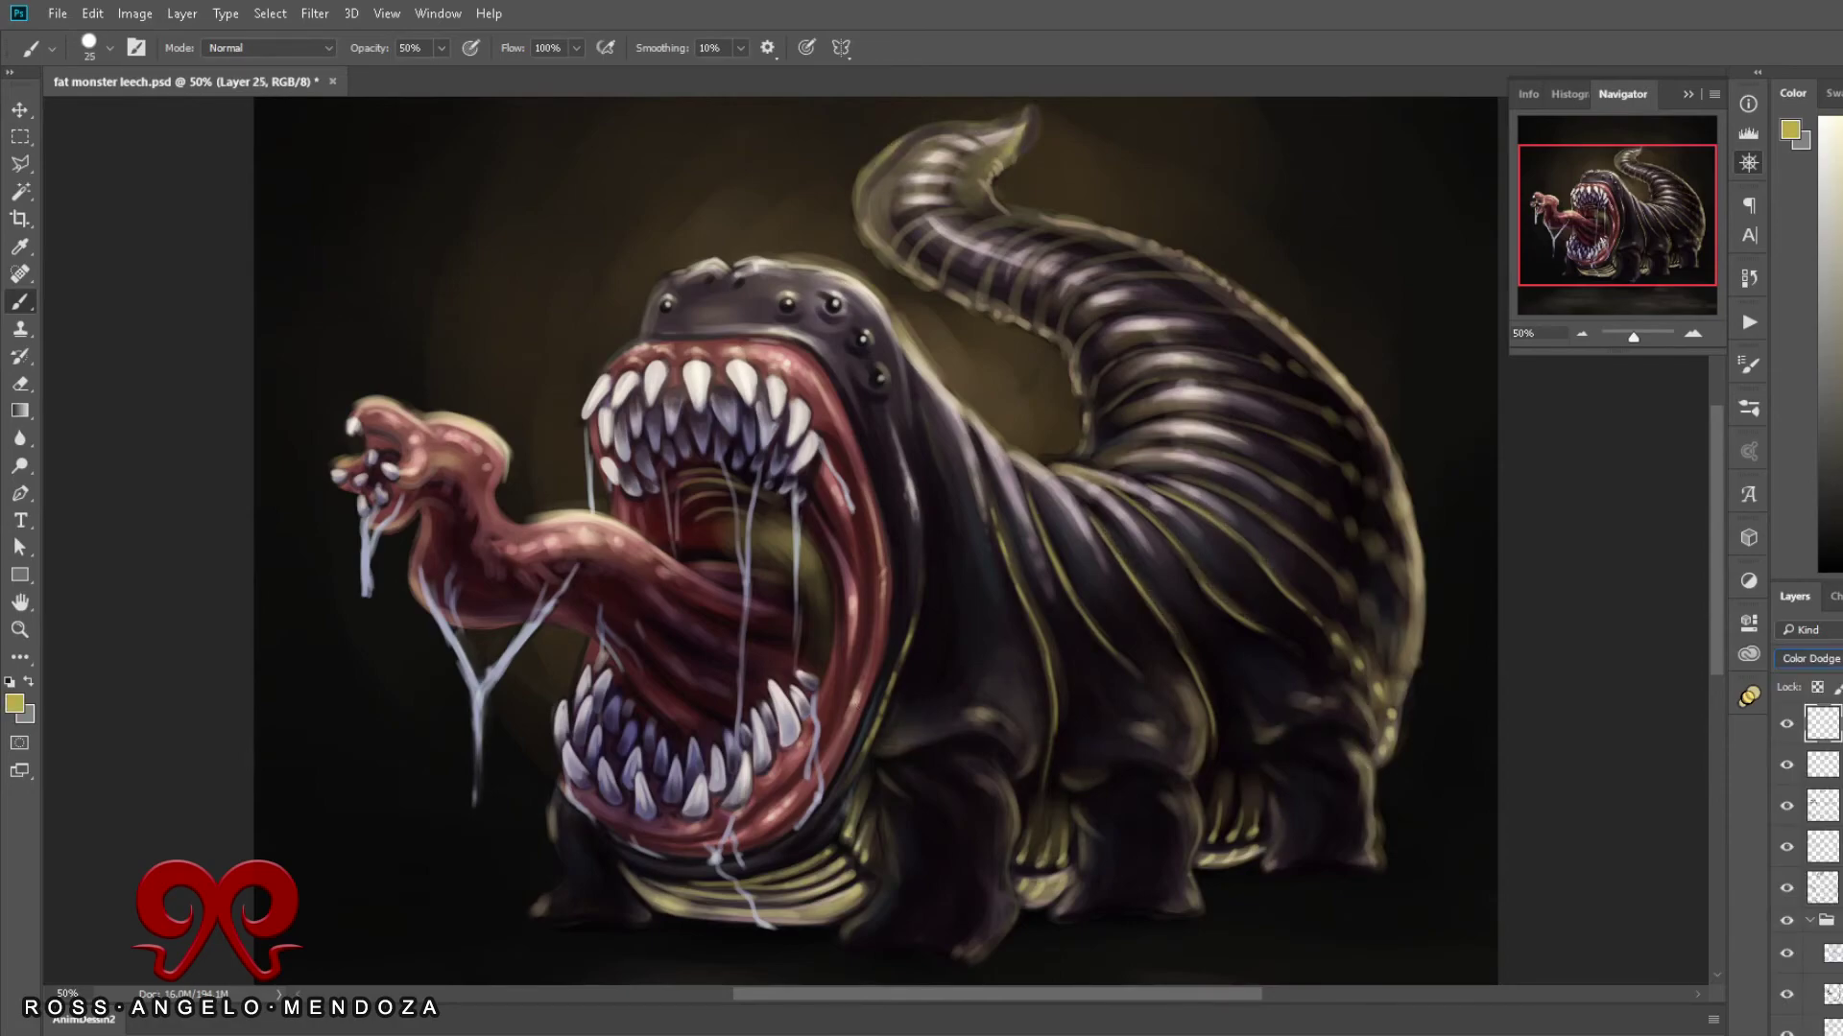
Step: Paint a bright yellow glow on the tail tip and along the tail's edges
{"action": "left_click_drag", "start_coordinate": [1009, 137], "coordinate": [878, 202]}
{"action": "left_click_drag", "start_coordinate": [907, 345], "coordinate": [1079, 384]}
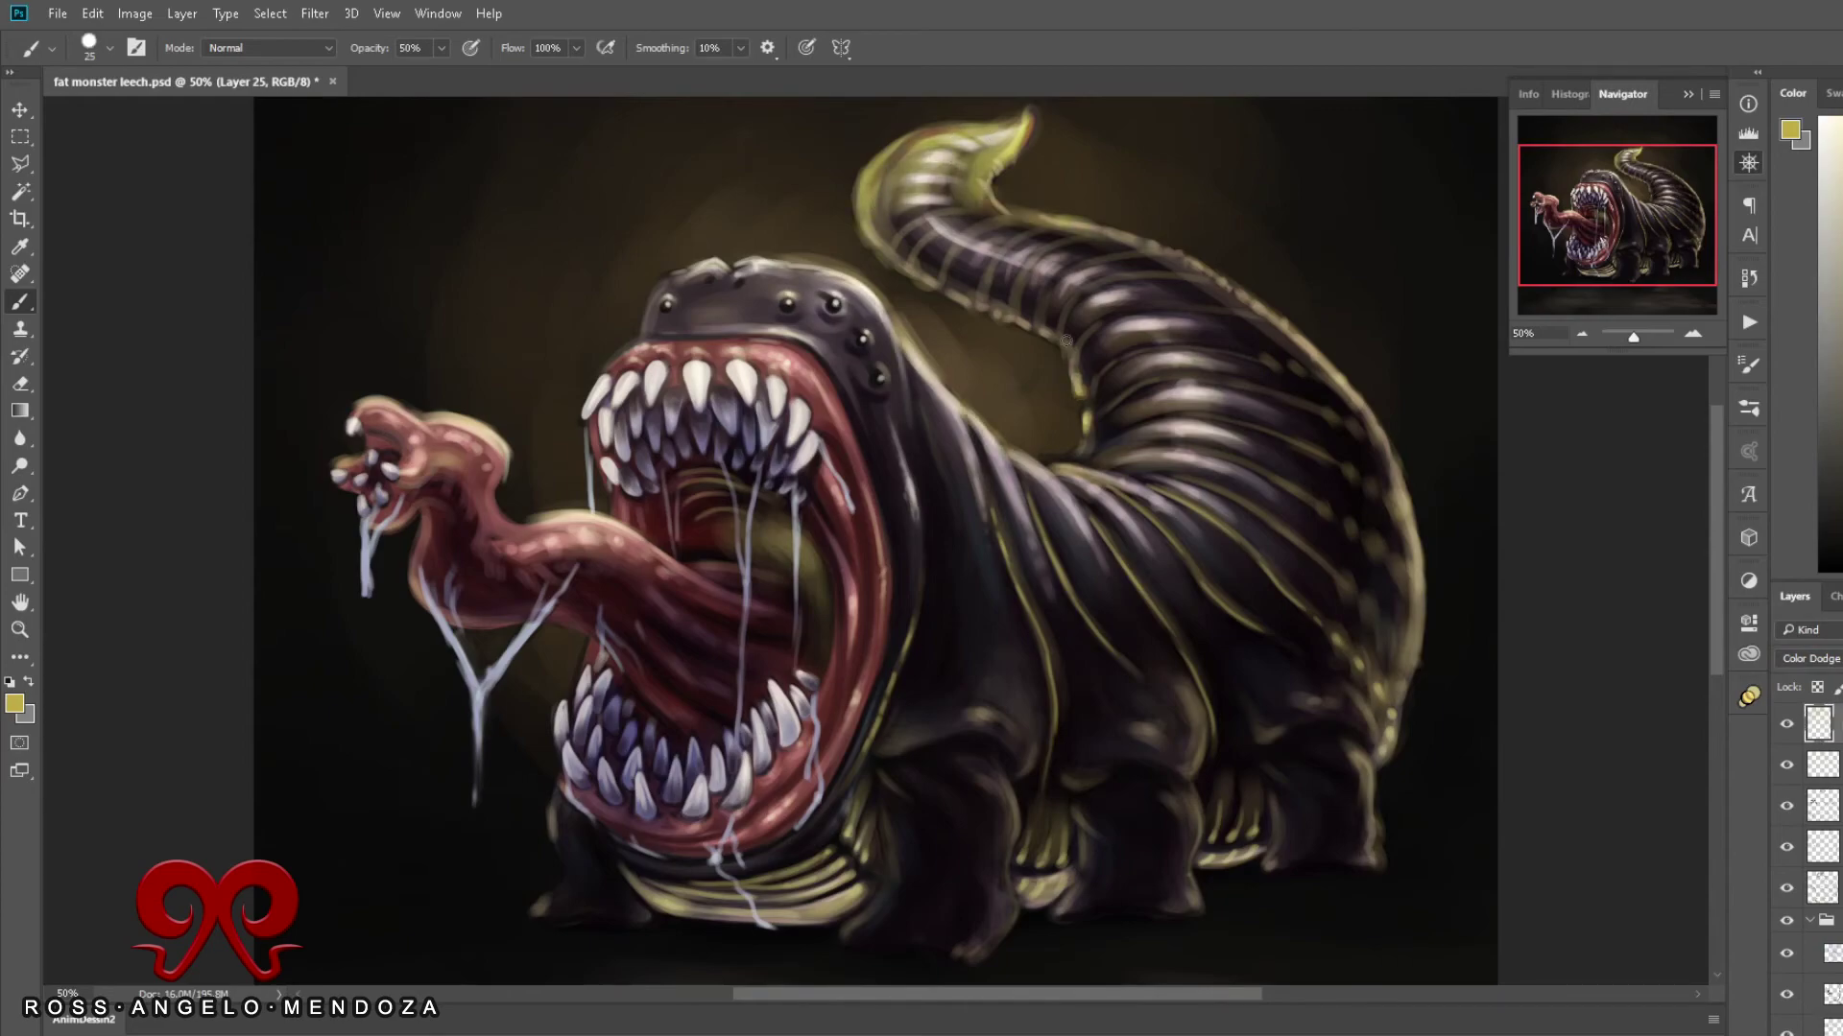
{"action": "left_click_drag", "start_coordinate": [921, 288], "coordinate": [1075, 360]}
{"action": "mouse_move", "coordinate": [1046, 216]}
{"action": "left_mouse_down"}
{"action": "mouse_move", "coordinate": [1255, 318]}
{"action": "mouse_move", "coordinate": [1406, 715]}
{"action": "left_mouse_up"}
Step: Dab orange-yellow highlights along the tail ridges and brighten the tail tip
{"action": "key", "text": "bracketleft"}
{"action": "key", "text": "bracketleft"}
{"action": "key", "text": "bracketleft"}
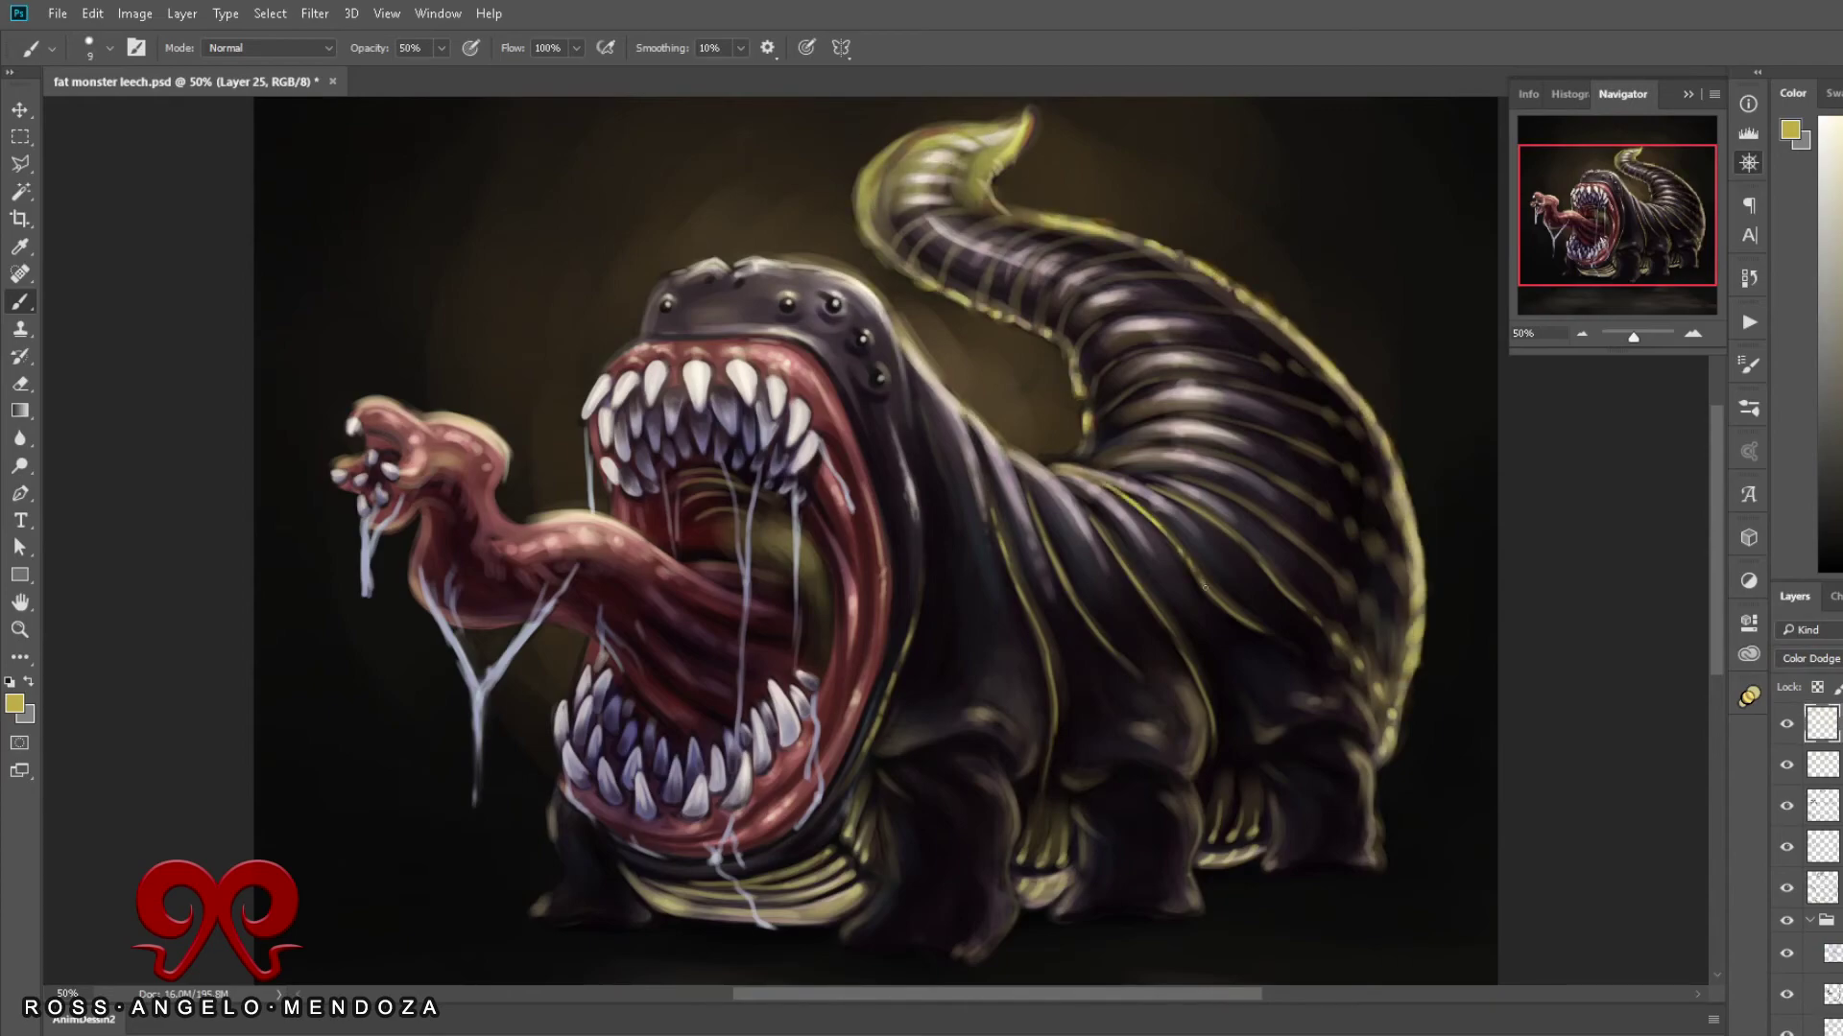
{"action": "key", "text": "bracketright"}
{"action": "key", "text": "bracketright"}
{"action": "mouse_move", "coordinate": [1165, 490]}
{"action": "left_mouse_down"}
{"action": "mouse_move", "coordinate": [1343, 587]}
{"action": "mouse_move", "coordinate": [1382, 711]}
{"action": "left_mouse_up"}
{"action": "left_click_drag", "start_coordinate": [1324, 509], "coordinate": [1401, 575]}
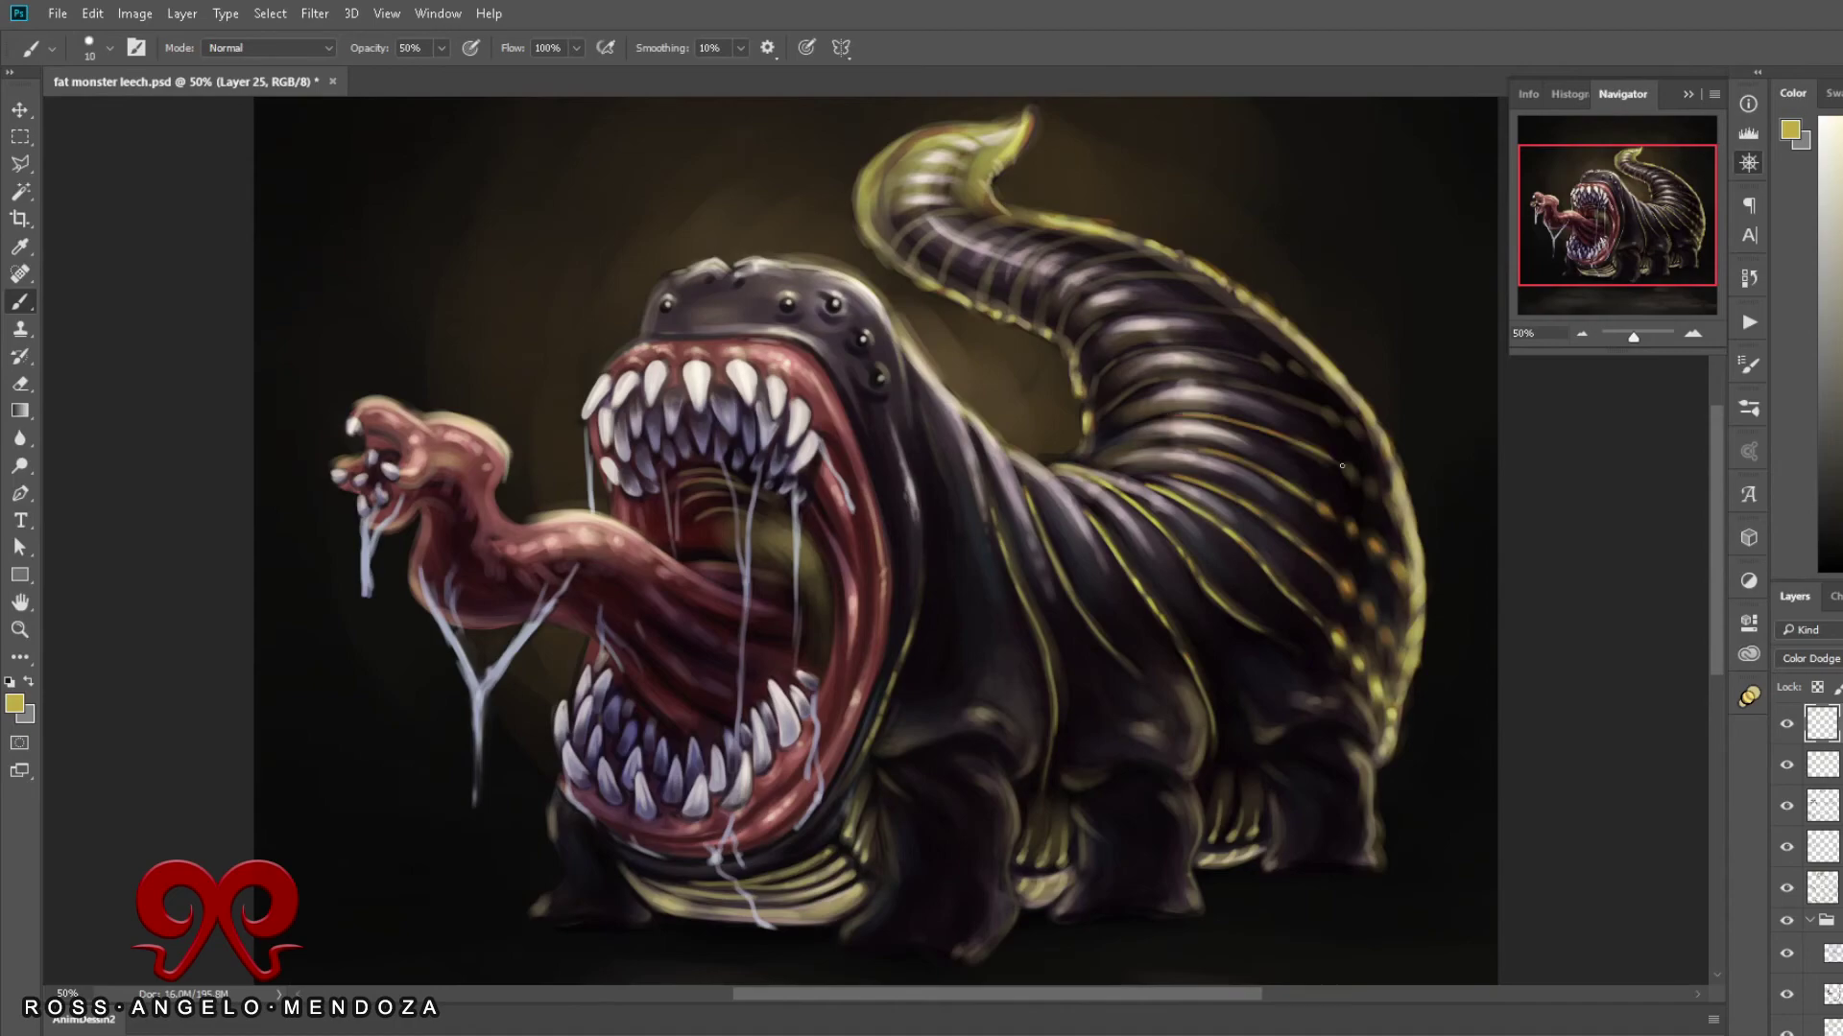
{"action": "mouse_move", "coordinate": [1373, 485]}
{"action": "left_mouse_down"}
{"action": "mouse_move", "coordinate": [1201, 378]}
{"action": "mouse_move", "coordinate": [1238, 355]}
{"action": "mouse_move", "coordinate": [921, 220]}
{"action": "mouse_move", "coordinate": [1017, 128]}
{"action": "mouse_move", "coordinate": [916, 149]}
{"action": "left_mouse_up"}
{"action": "key", "text": "bracketleft"}
{"action": "left_click_drag", "start_coordinate": [1146, 252], "coordinate": [1324, 384]}
{"action": "key", "text": "bracketright"}
Step: On Layer 24 at 20% opacity, brighten the lower jaw rim and lower belly stripes
{"action": "mouse_move", "coordinate": [854, 883]}
{"action": "left_mouse_down"}
{"action": "mouse_move", "coordinate": [739, 916]}
{"action": "mouse_move", "coordinate": [825, 885]}
{"action": "left_mouse_up"}
{"action": "left_click", "coordinate": [825, 885], "text": "shift"}
{"action": "left_click_drag", "start_coordinate": [1022, 892], "coordinate": [1267, 835]}
{"action": "key", "text": "bracketright"}
{"action": "key", "text": "alt+bracketleft"}
{"action": "key", "text": "2"}
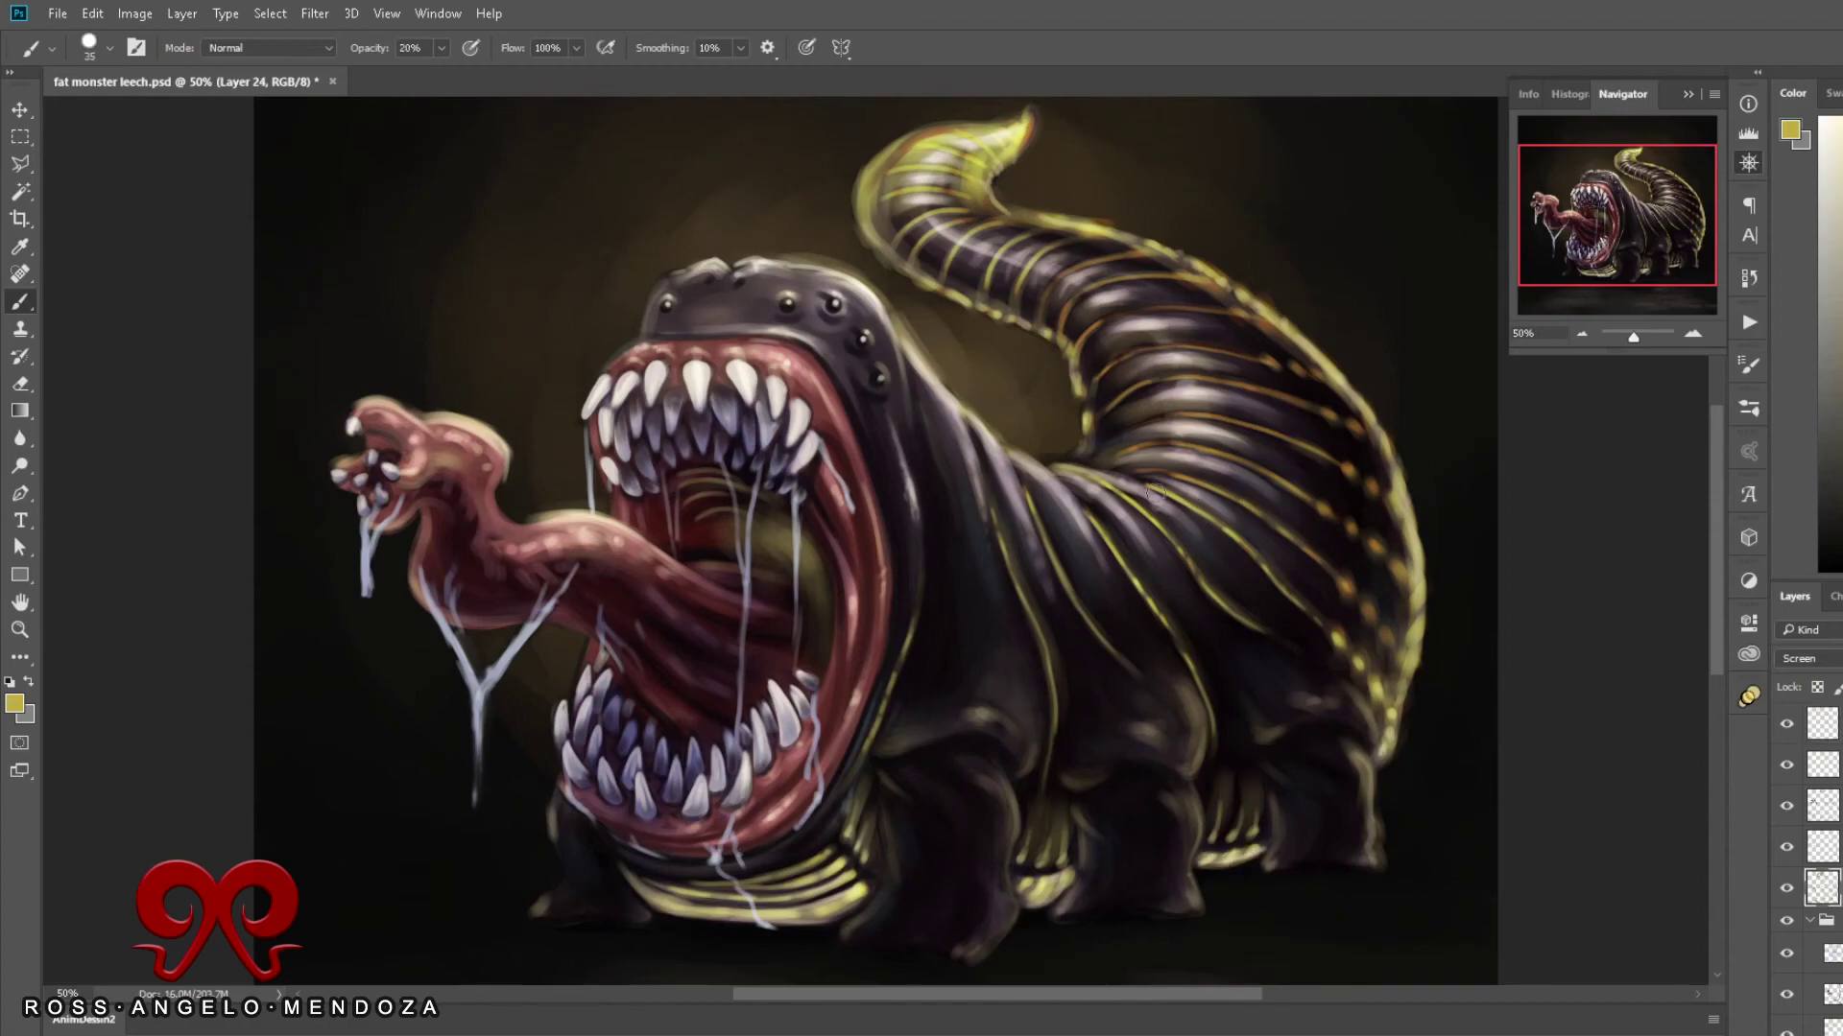
{"action": "left_click_drag", "start_coordinate": [1238, 547], "coordinate": [1319, 614]}
{"action": "key", "text": "bracketleft"}
{"action": "key", "text": "bracketleft"}
{"action": "key", "text": "bracketleft"}
{"action": "left_click_drag", "start_coordinate": [950, 413], "coordinate": [912, 516]}
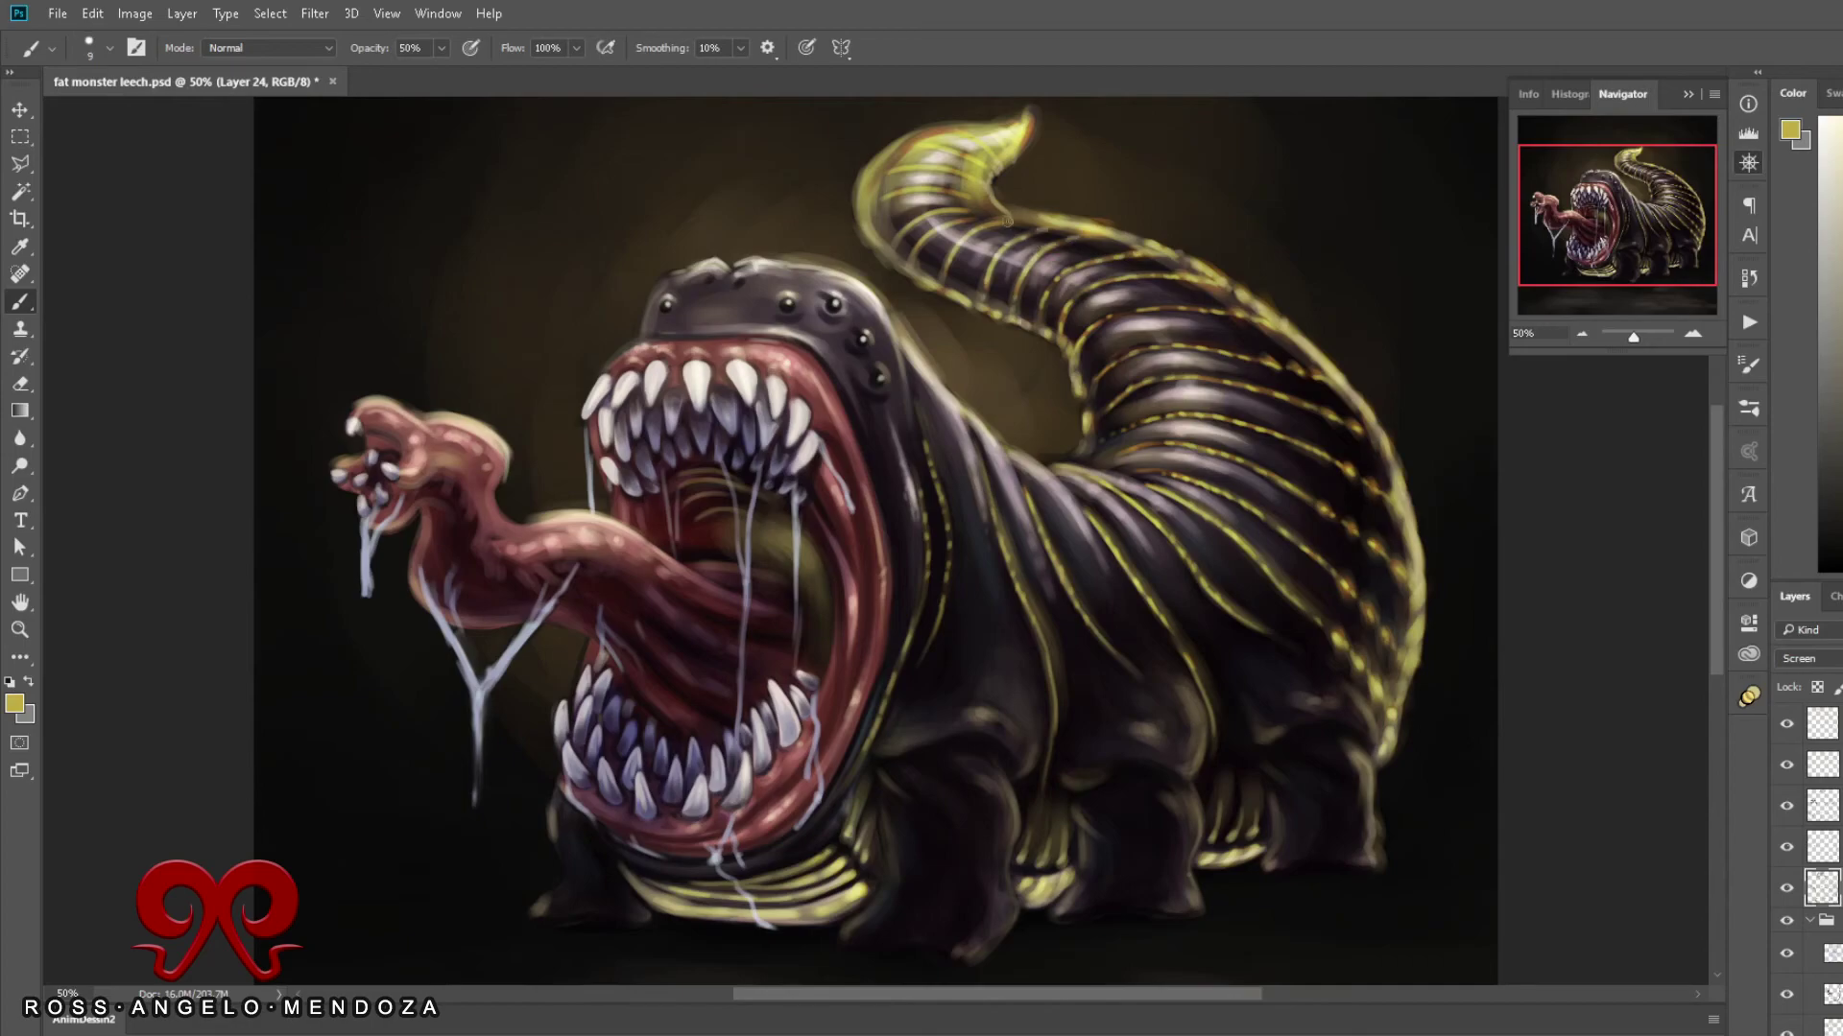
Step: Paint a small light-grey drool puddle beneath the mouth on Layer 19 with a 90 brush
{"action": "key", "text": "ctrl+minus"}
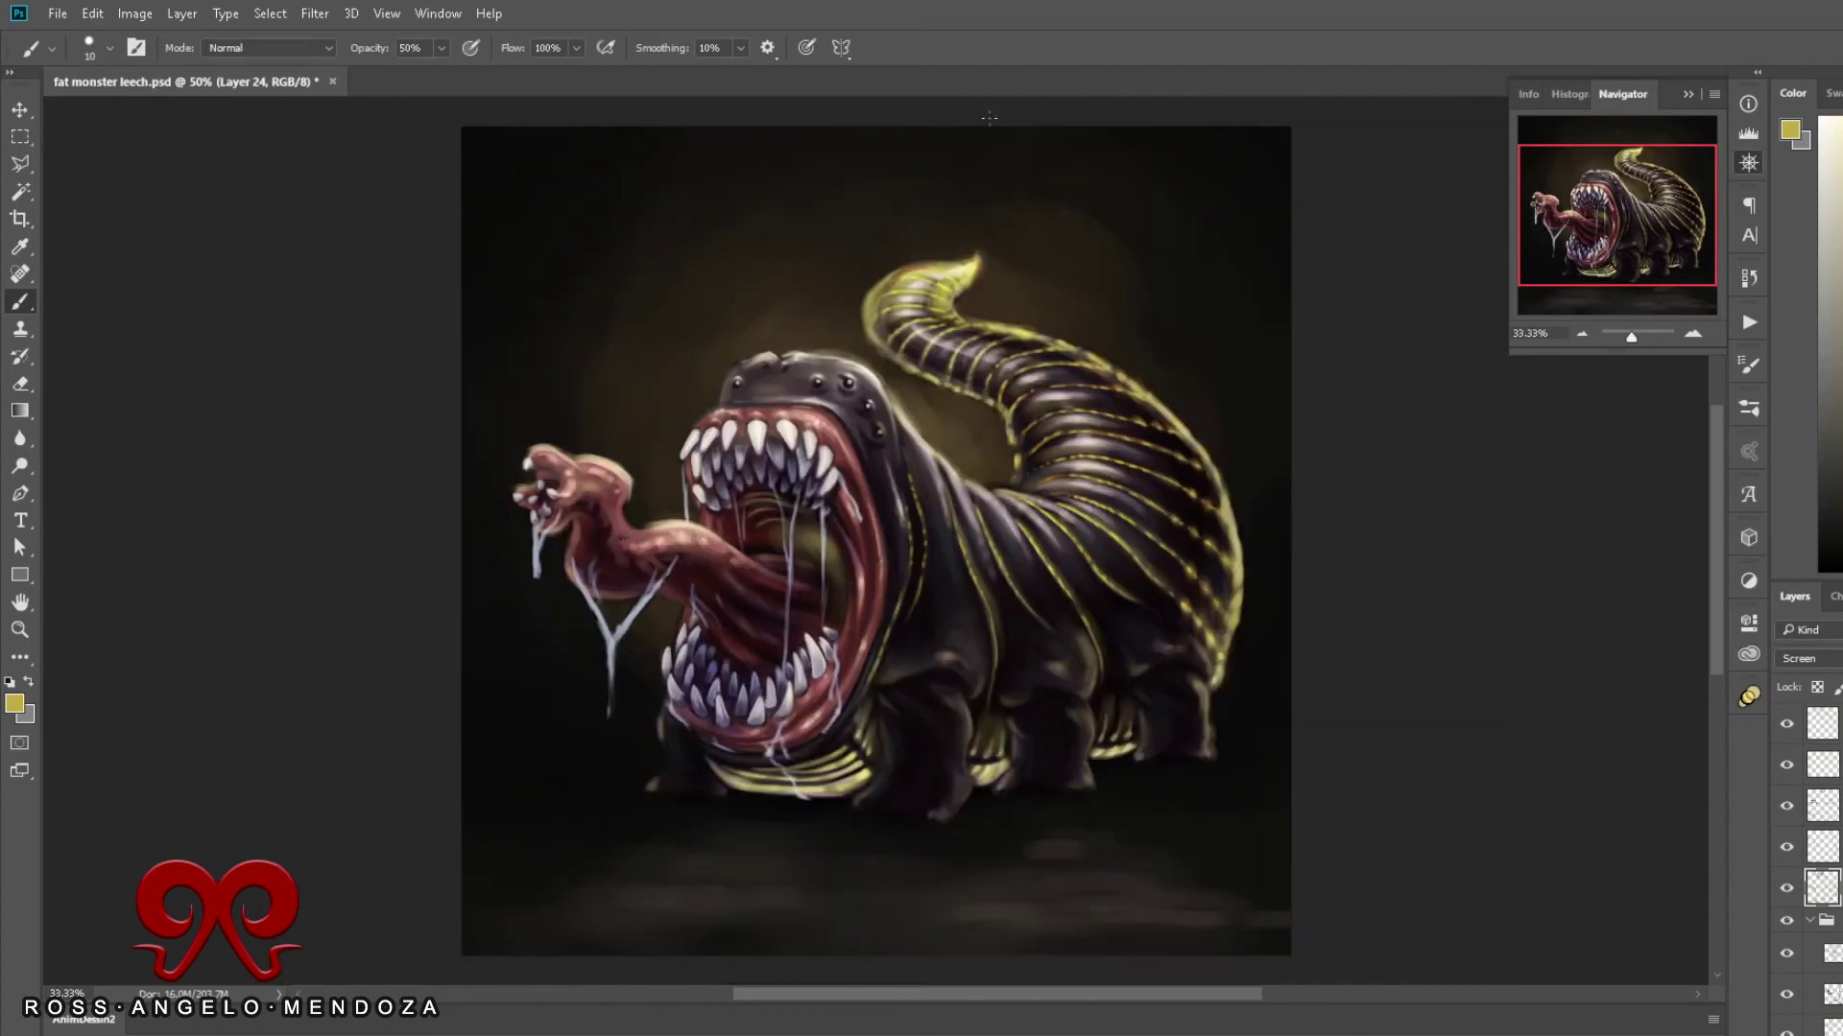
{"action": "key", "text": "bracketright"}
{"action": "key", "text": "bracketright"}
{"action": "key", "text": "bracketright"}
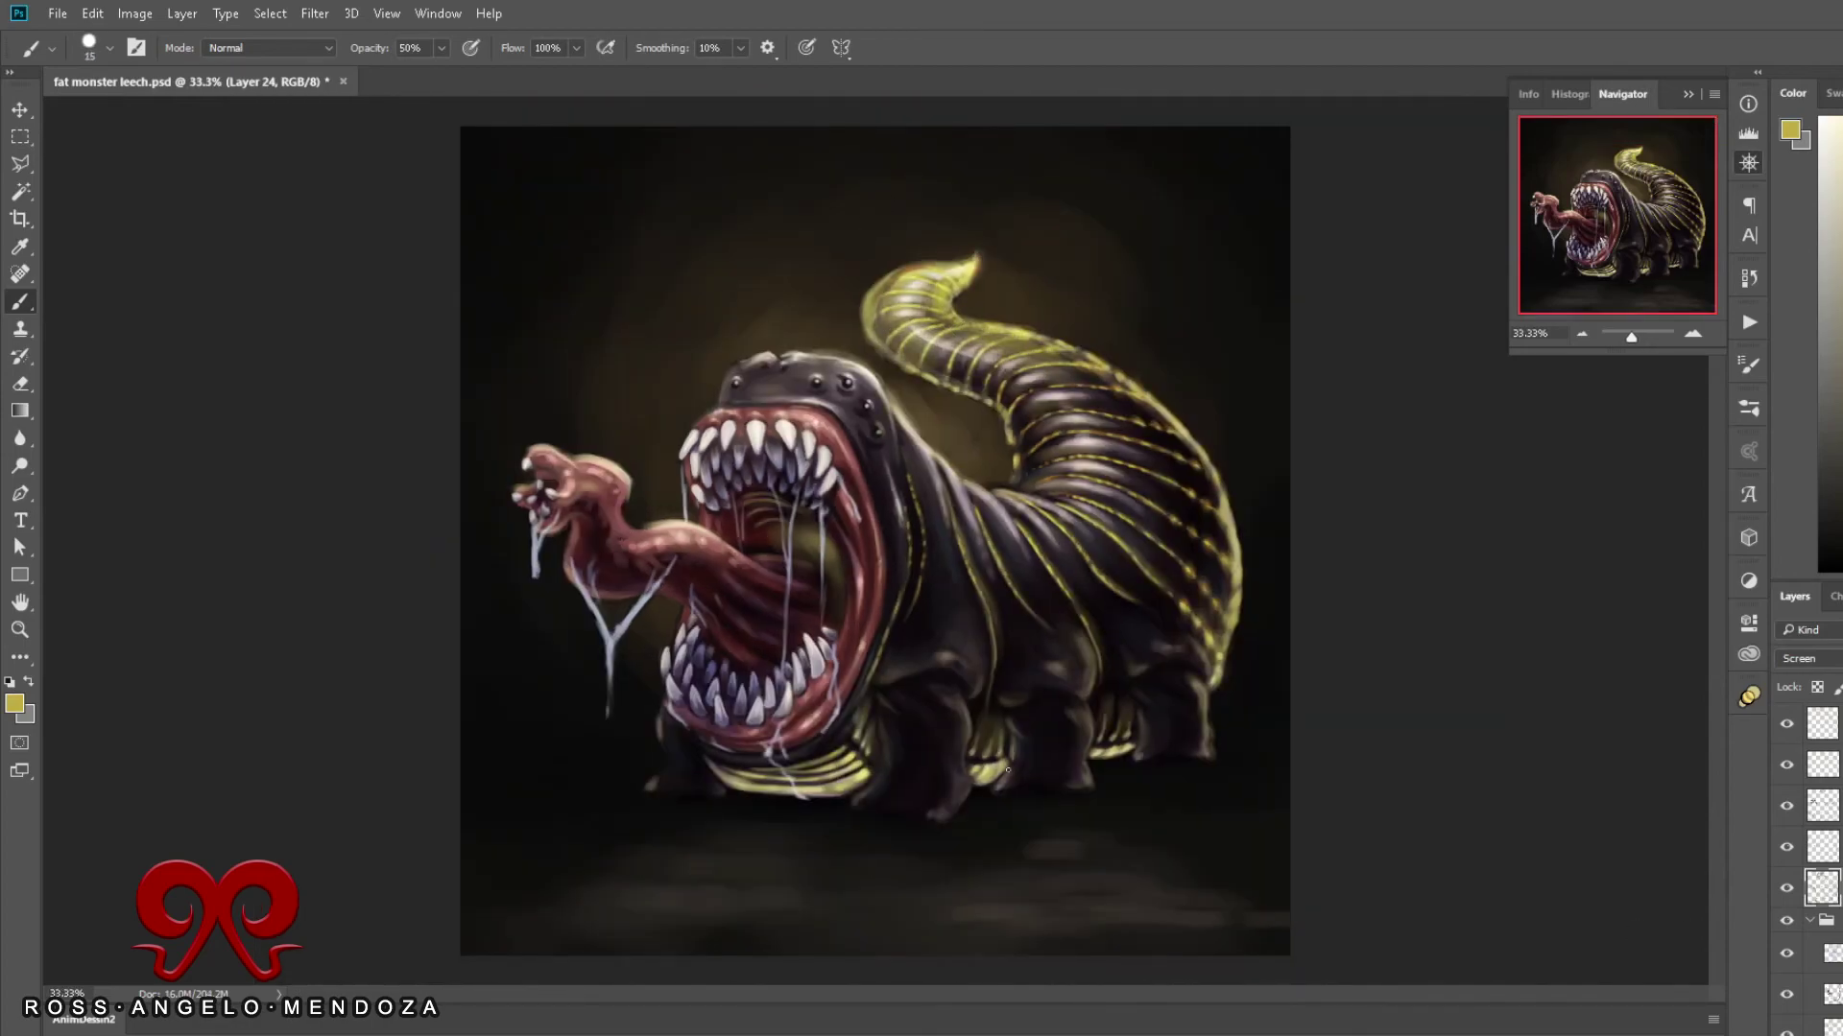
{"action": "left_click", "coordinate": [661, 779], "text": "alt"}
{"action": "key", "text": "ctrl+plus"}
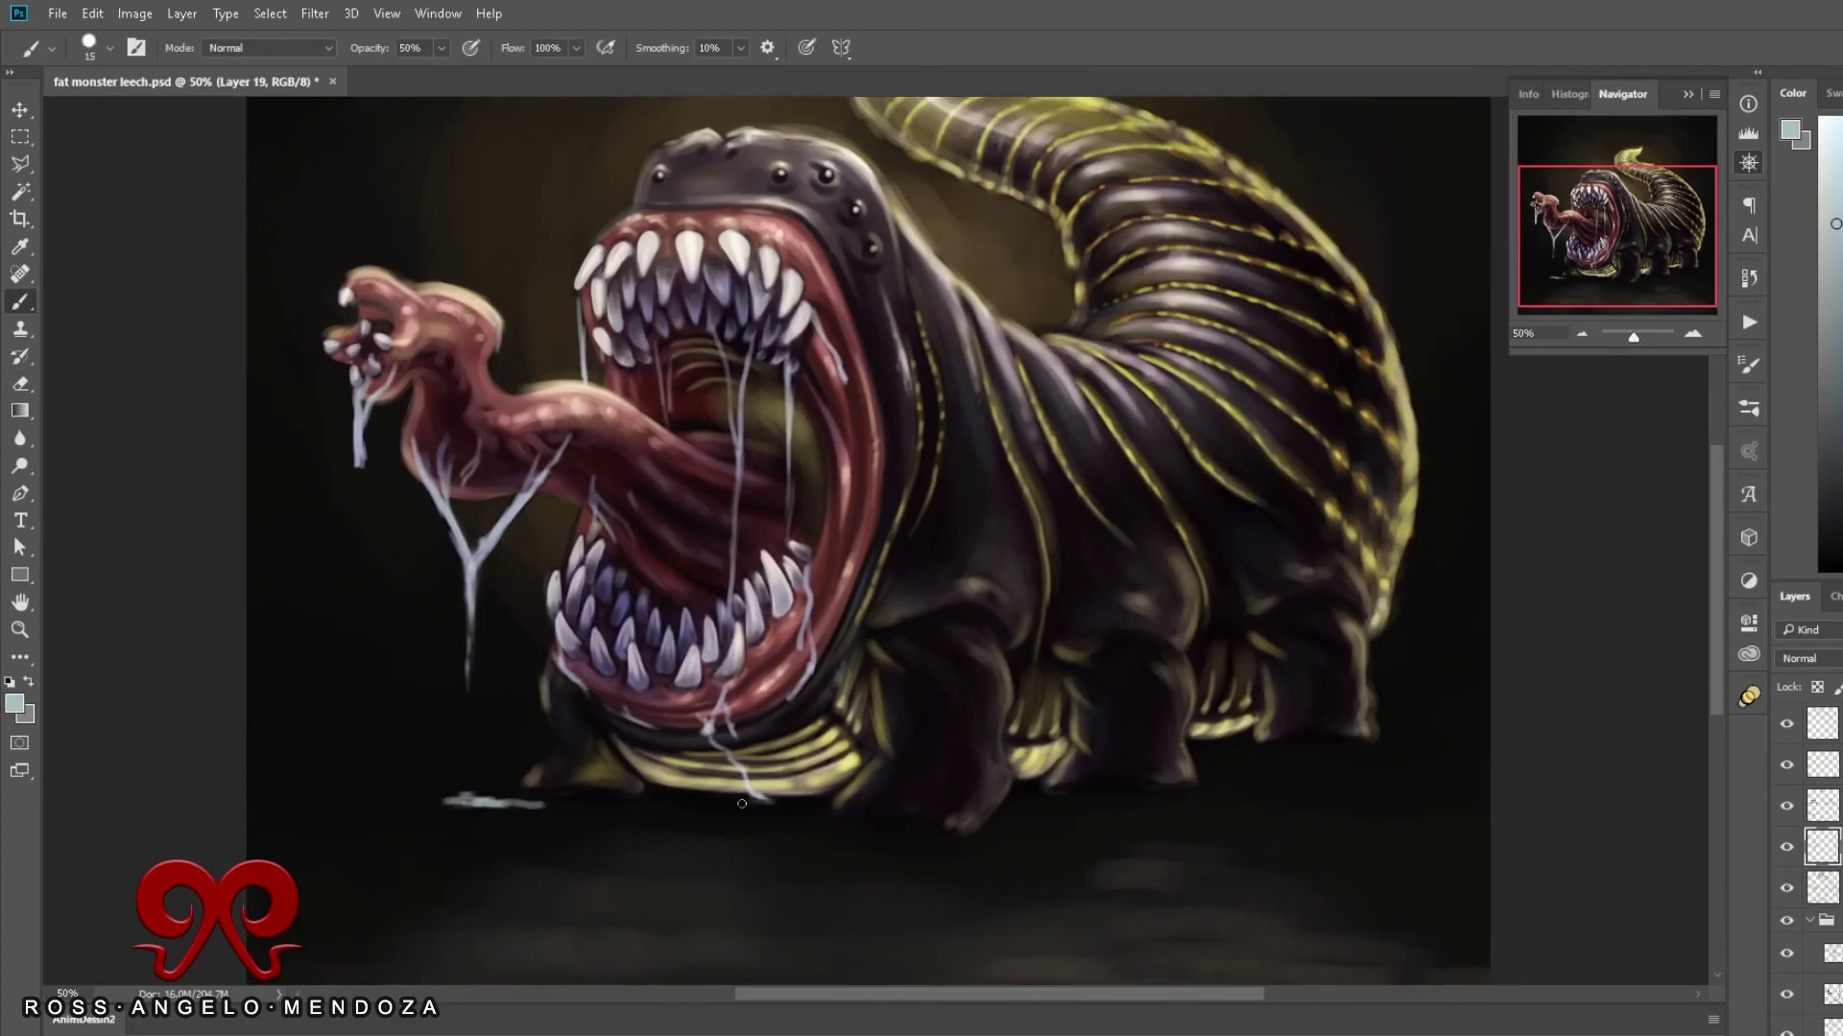
{"action": "key", "text": "ctrl+minus"}
{"action": "left_click", "coordinate": [58, 13]}
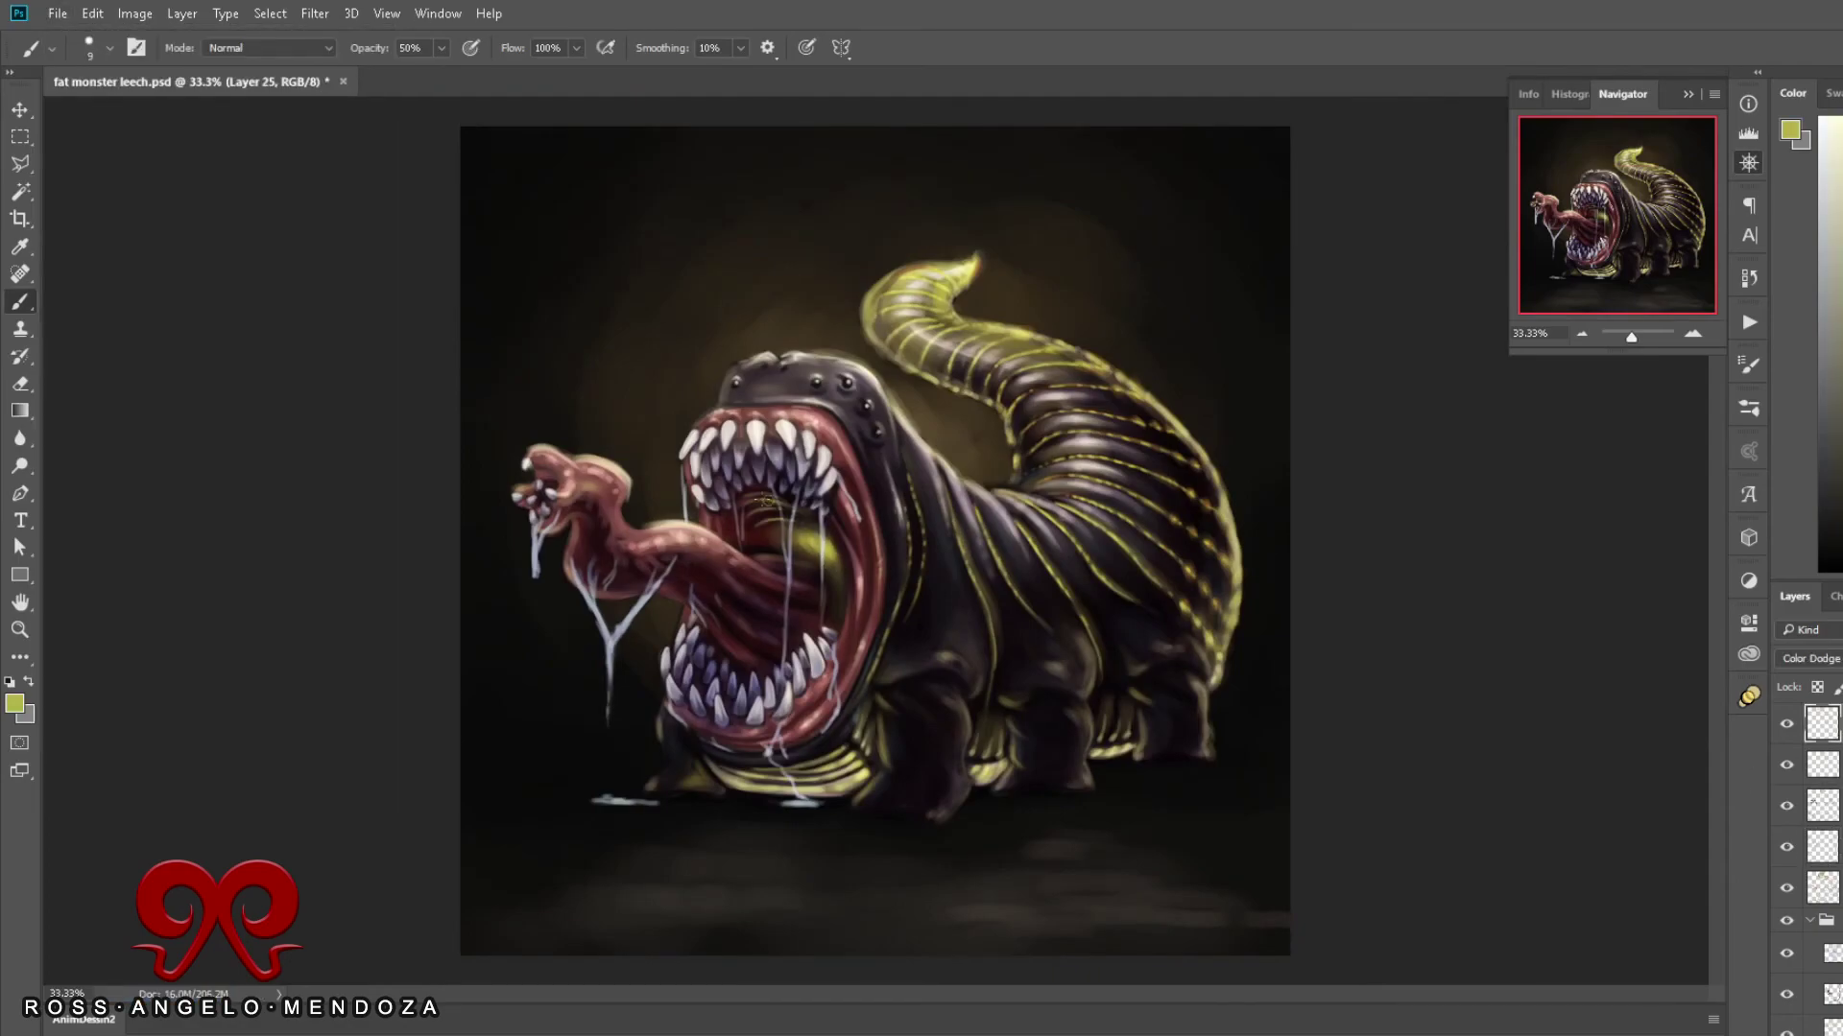
{"action": "key", "text": "ctrl+plus"}
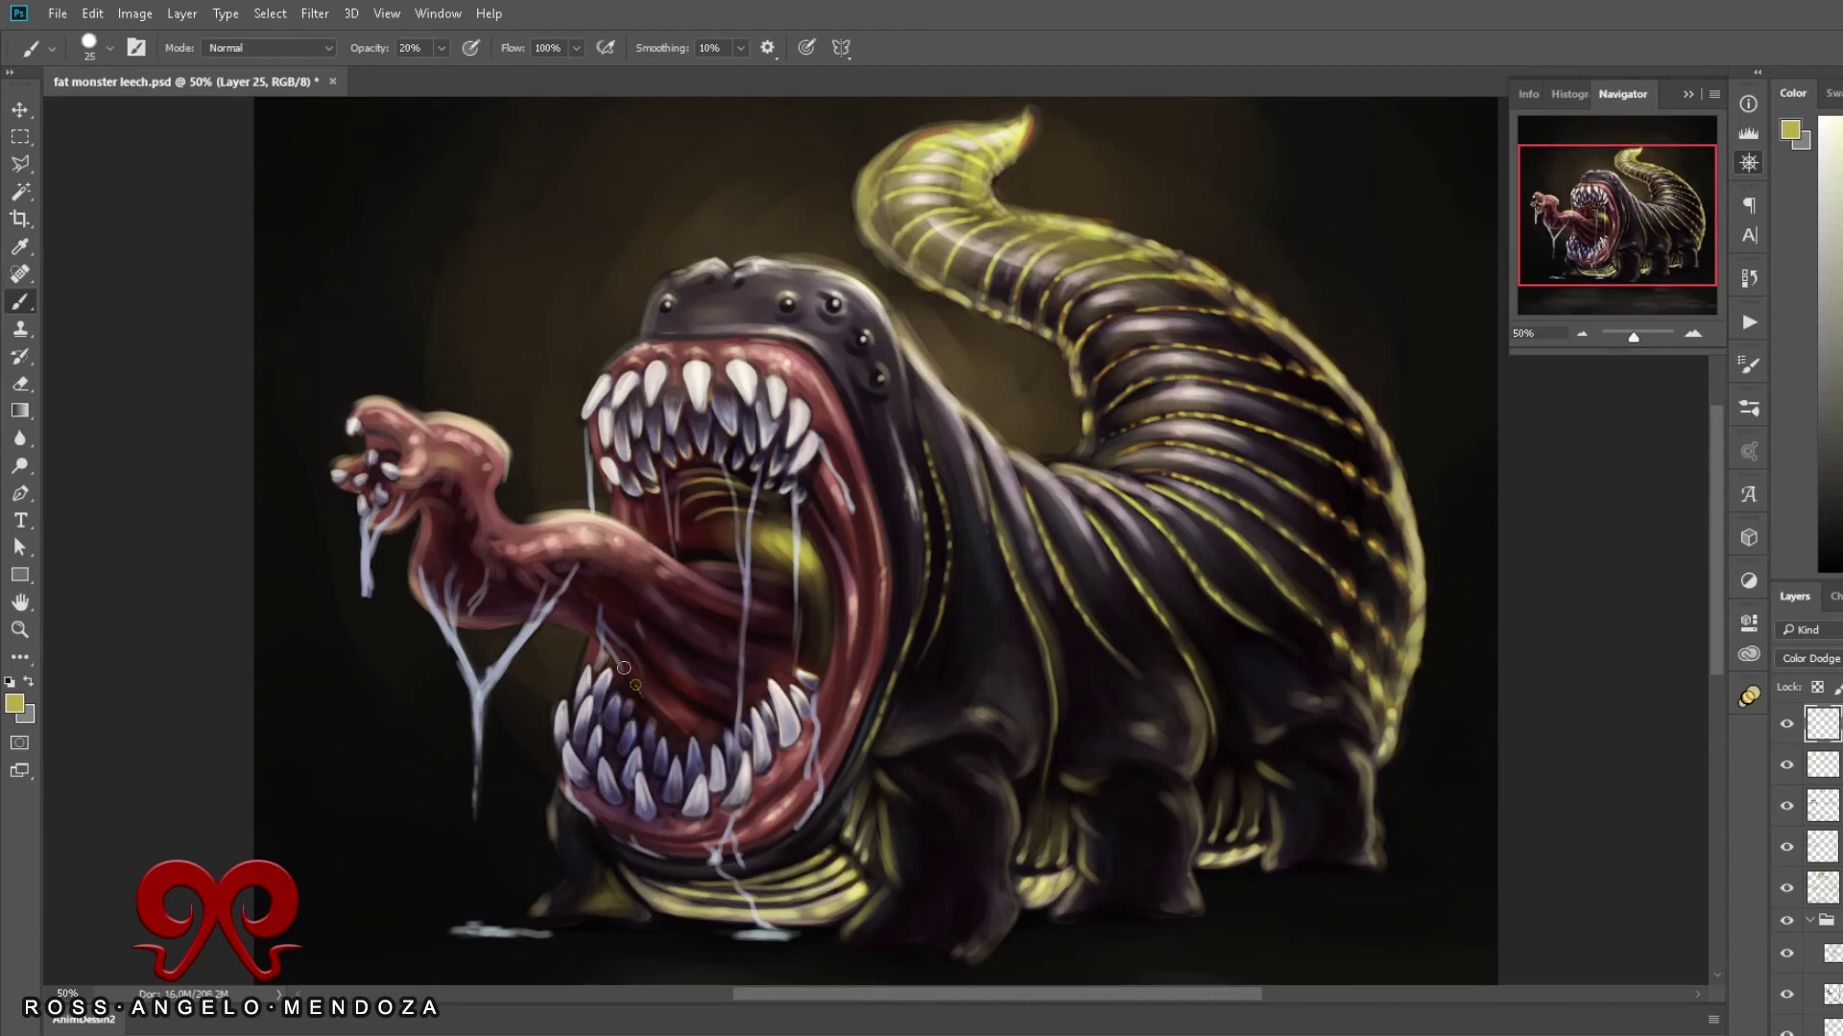
Step: Erase the highlights from the tongue top on Layer 17 and repaint it
{"action": "key", "text": "e"}
{"action": "key", "text": "alt+bracketleft"}
{"action": "mouse_move", "coordinate": [461, 442]}
{"action": "left_mouse_down"}
{"action": "mouse_move", "coordinate": [409, 405]}
{"action": "mouse_move", "coordinate": [387, 469]}
{"action": "left_mouse_up"}
{"action": "key", "text": "b"}
{"action": "key", "text": "alt+bracketleft"}
{"action": "key", "text": "alt+bracketleft"}
{"action": "key", "text": "alt+bracketleft"}
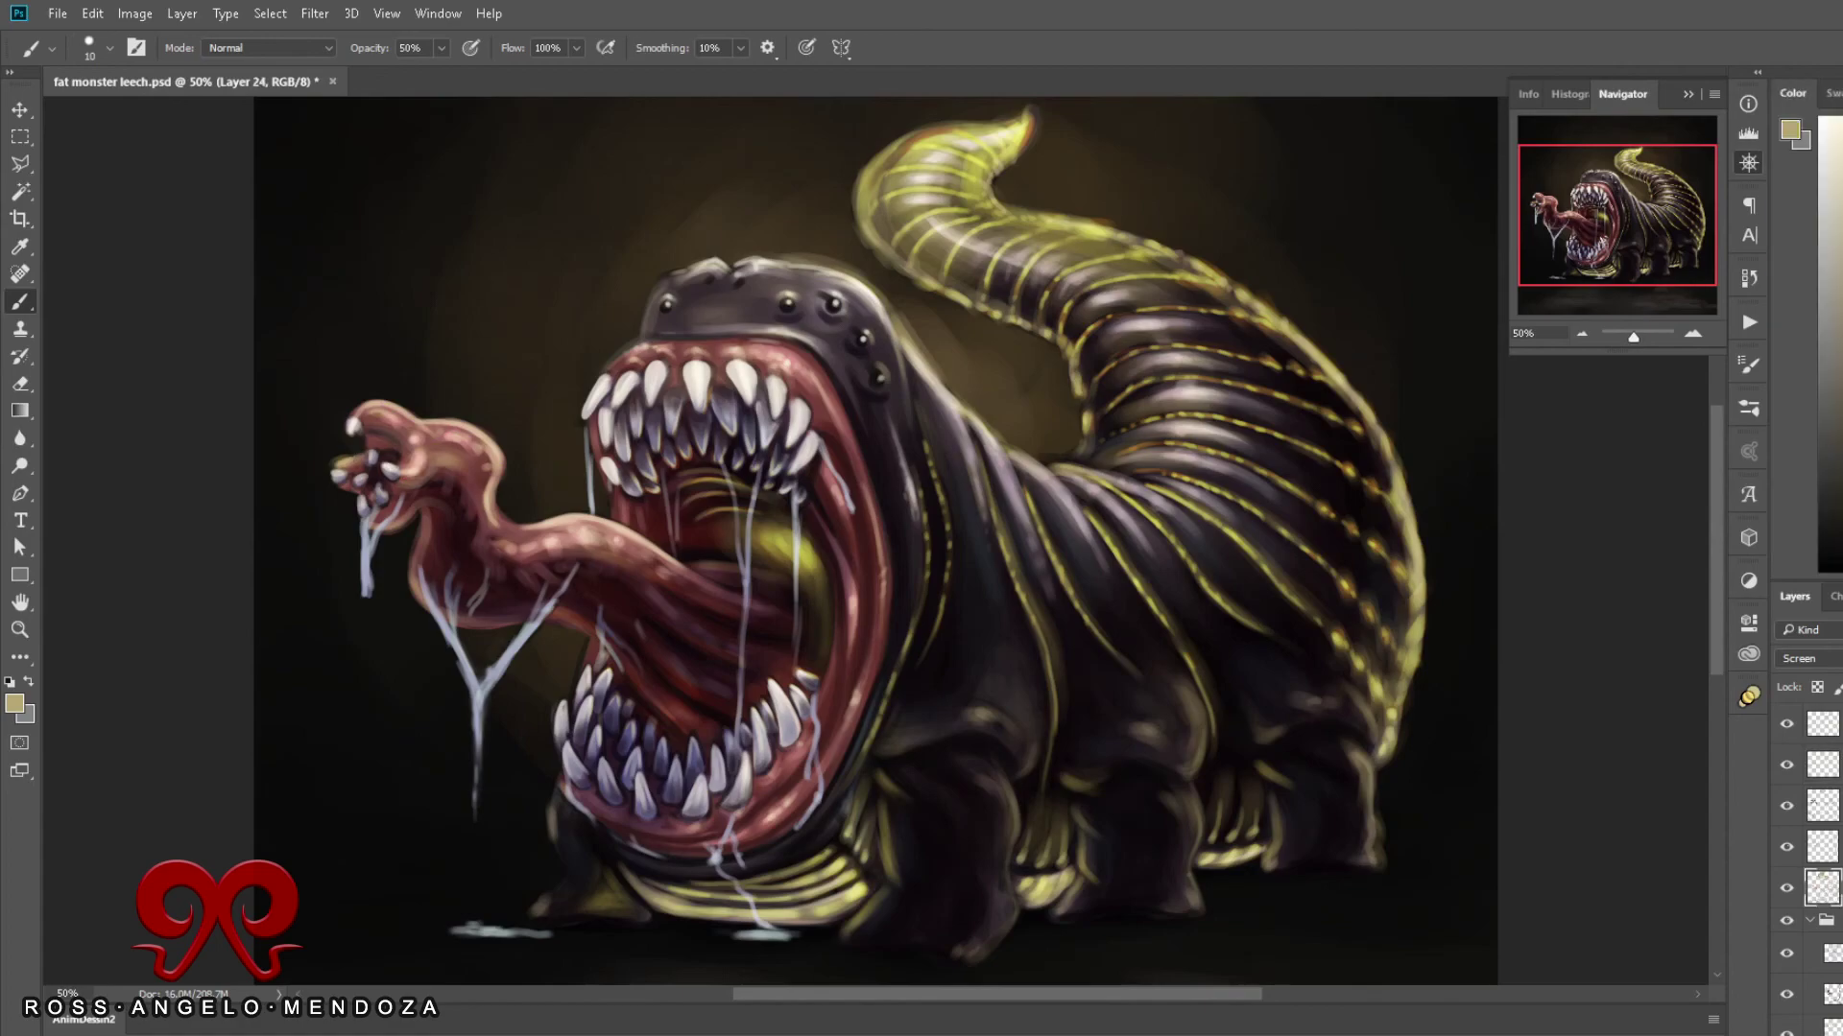
{"action": "key", "text": "bracketright"}
{"action": "left_click", "coordinate": [383, 457]}
{"action": "key", "text": "ctrl+minus"}
Step: Create Screen-mode Layer 26 for 20% opacity painting and save the file
{"action": "key", "text": "ctrl+shift+alt+n"}
{"action": "key", "text": "2"}
{"action": "key", "text": "bracketright"}
{"action": "key", "text": "bracketright"}
{"action": "key", "text": "bracketright"}
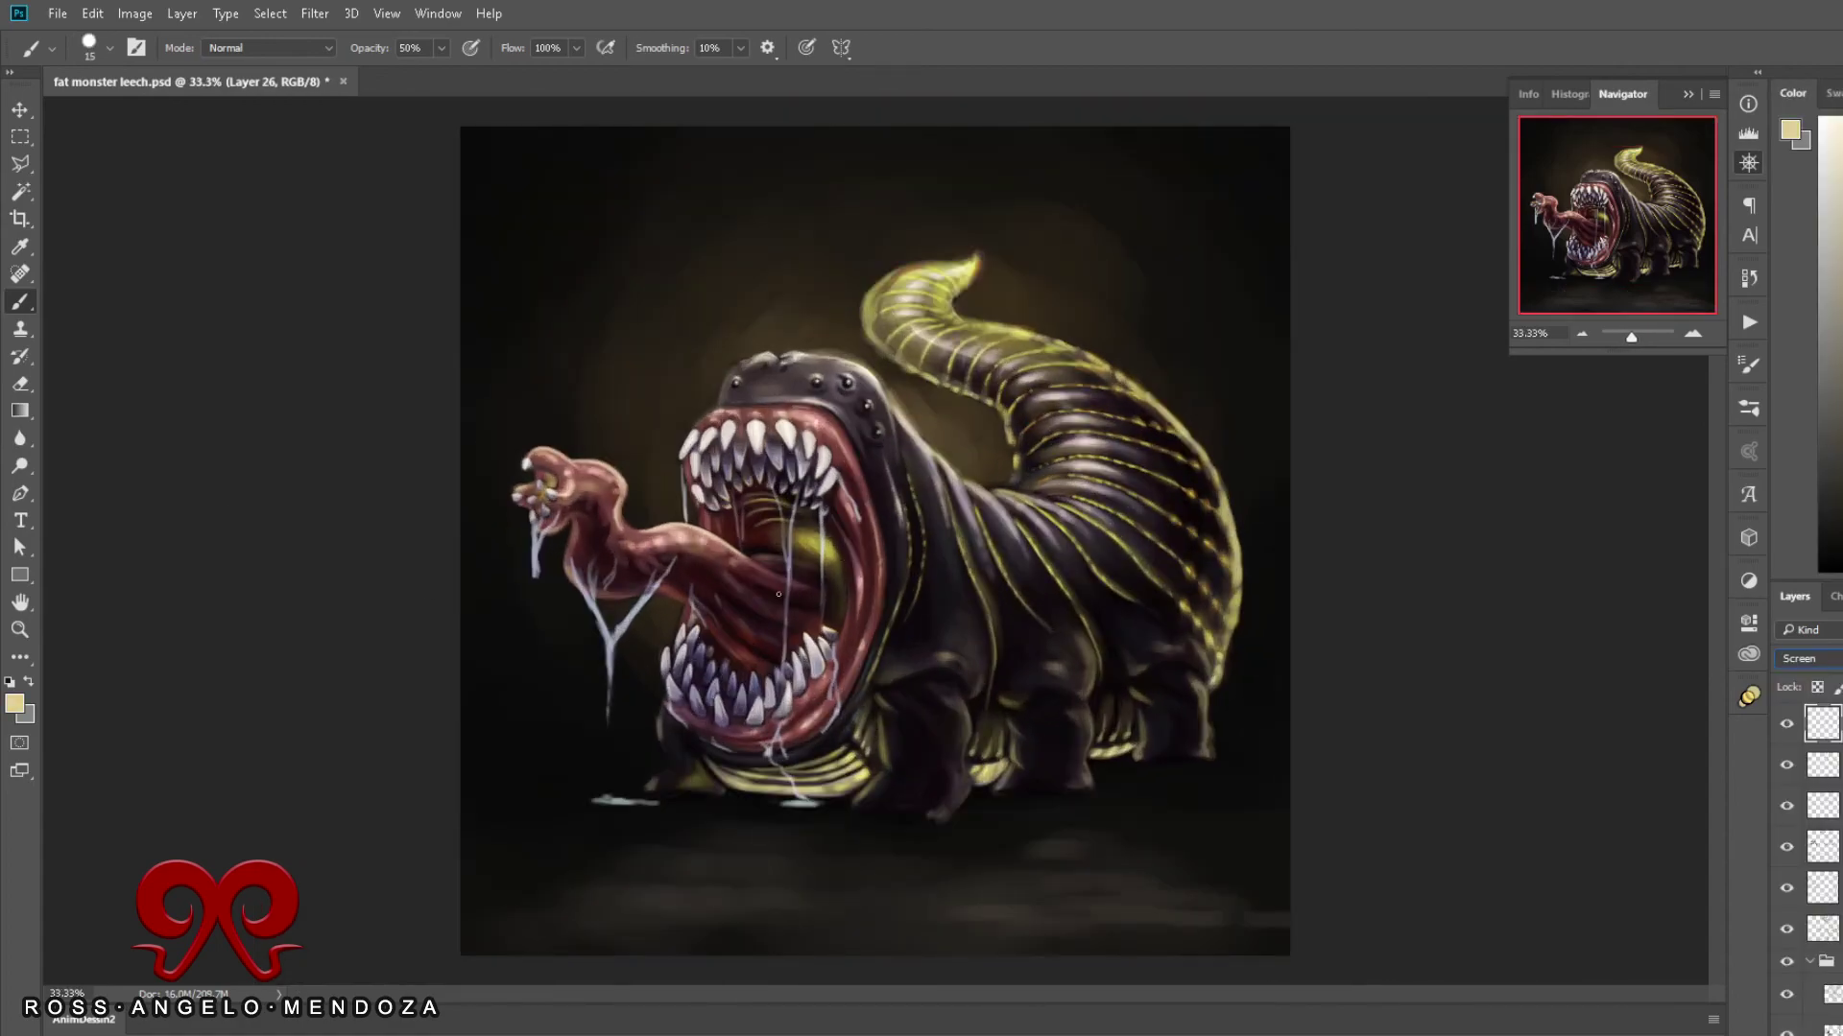
{"action": "key", "text": "bracketleft"}
{"action": "key", "text": "bracketleft"}
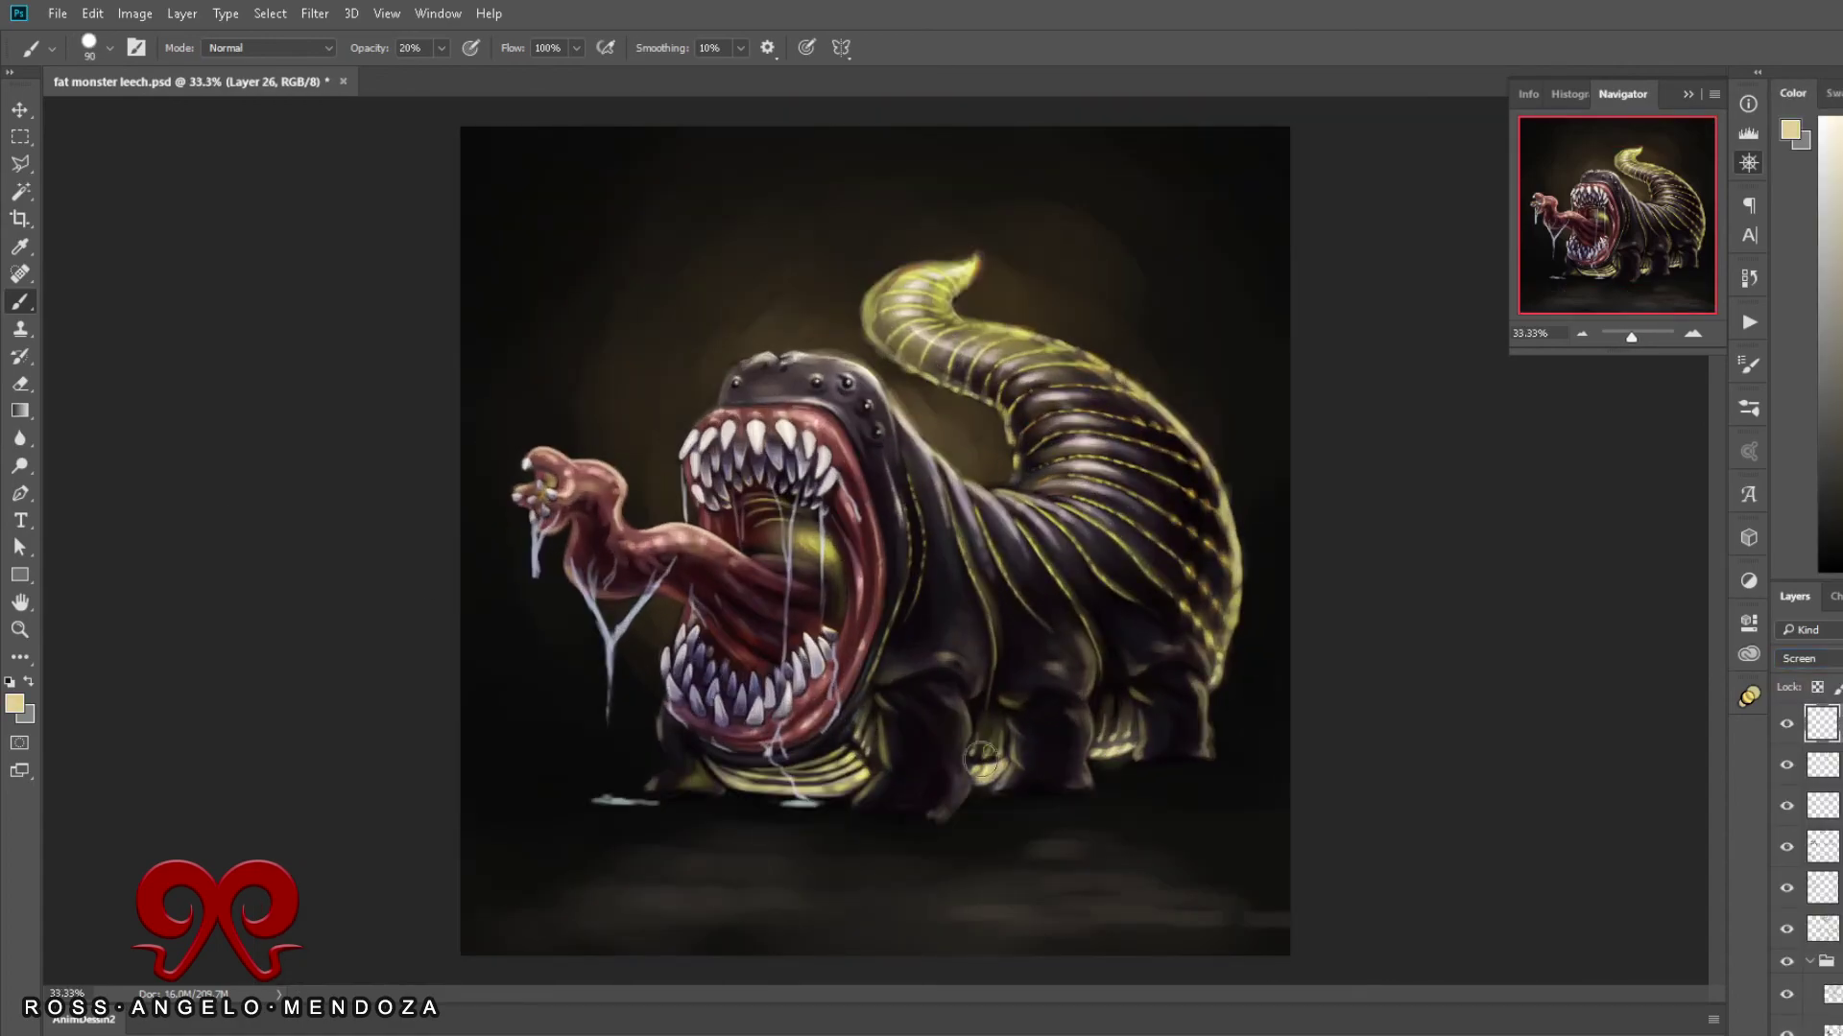
{"action": "key", "text": "ctrl+s"}
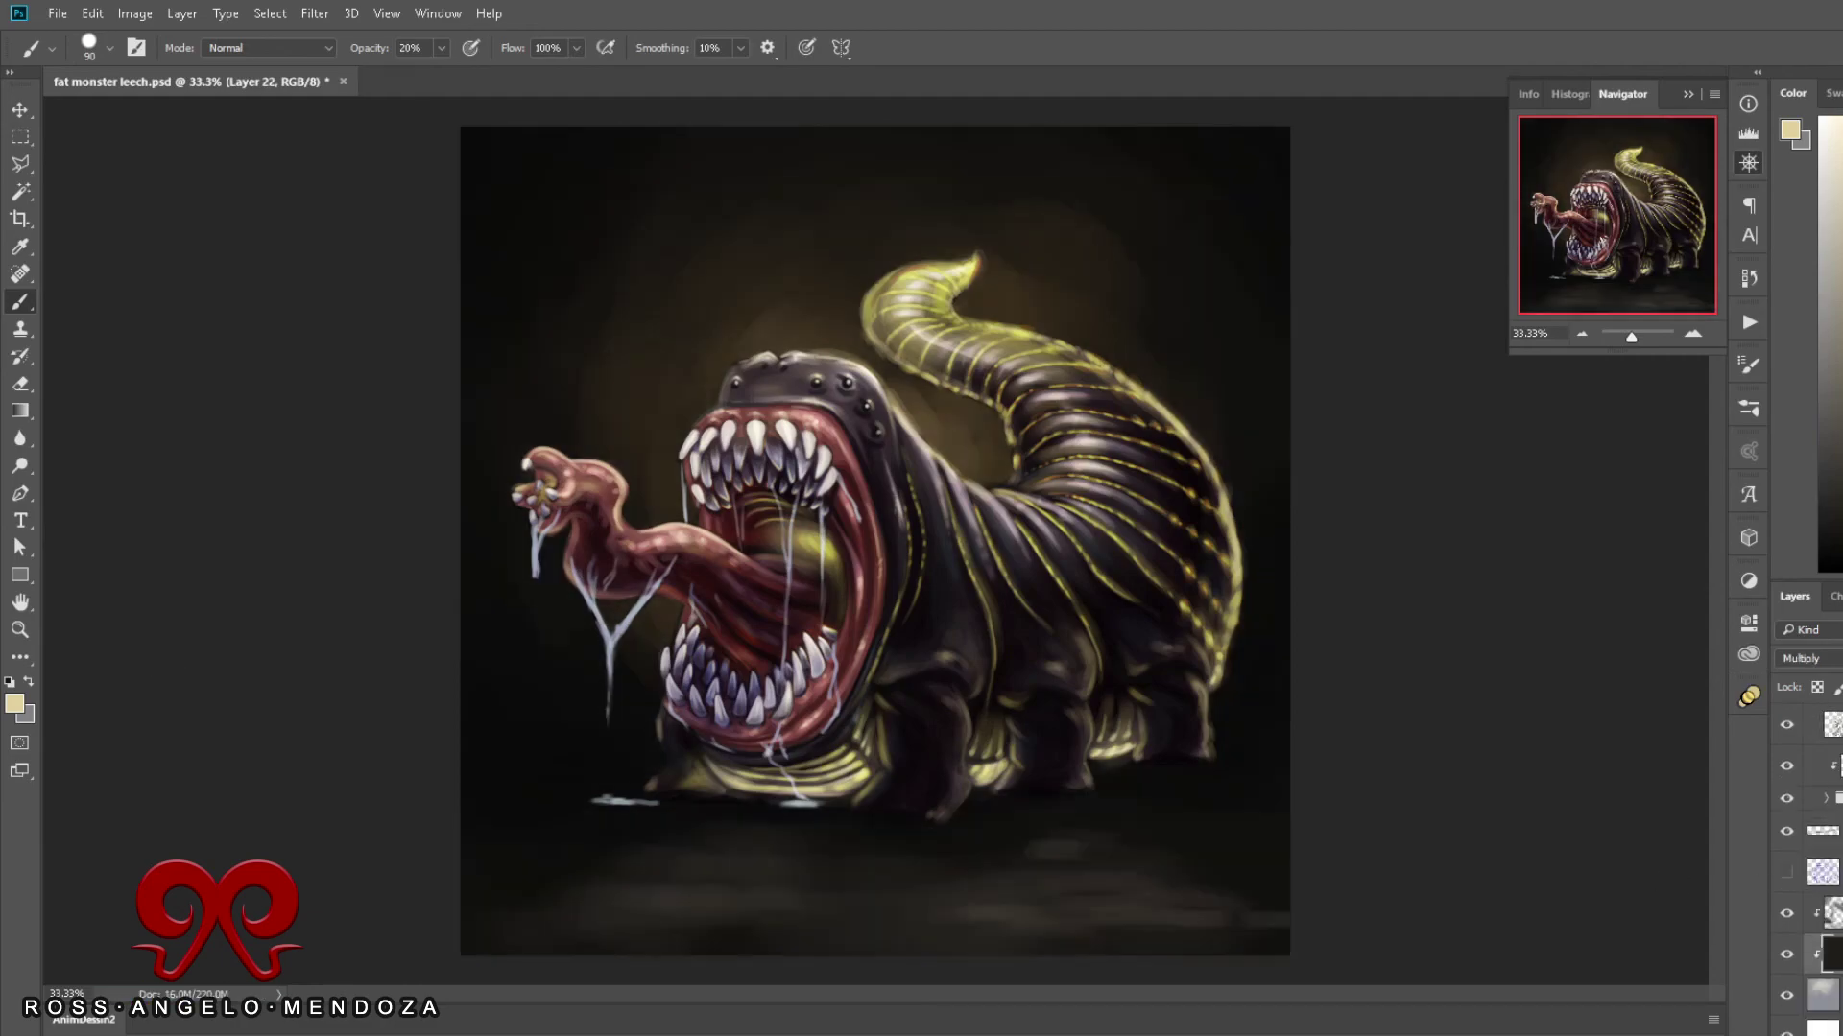
Step: Select Layer 15 inside Group 3, briefly trying and cancelling a Curves adjustment
{"action": "left_click", "coordinate": [1787, 1016]}
{"action": "key", "text": "ctrl+m"}
{"action": "key", "text": "Escape"}
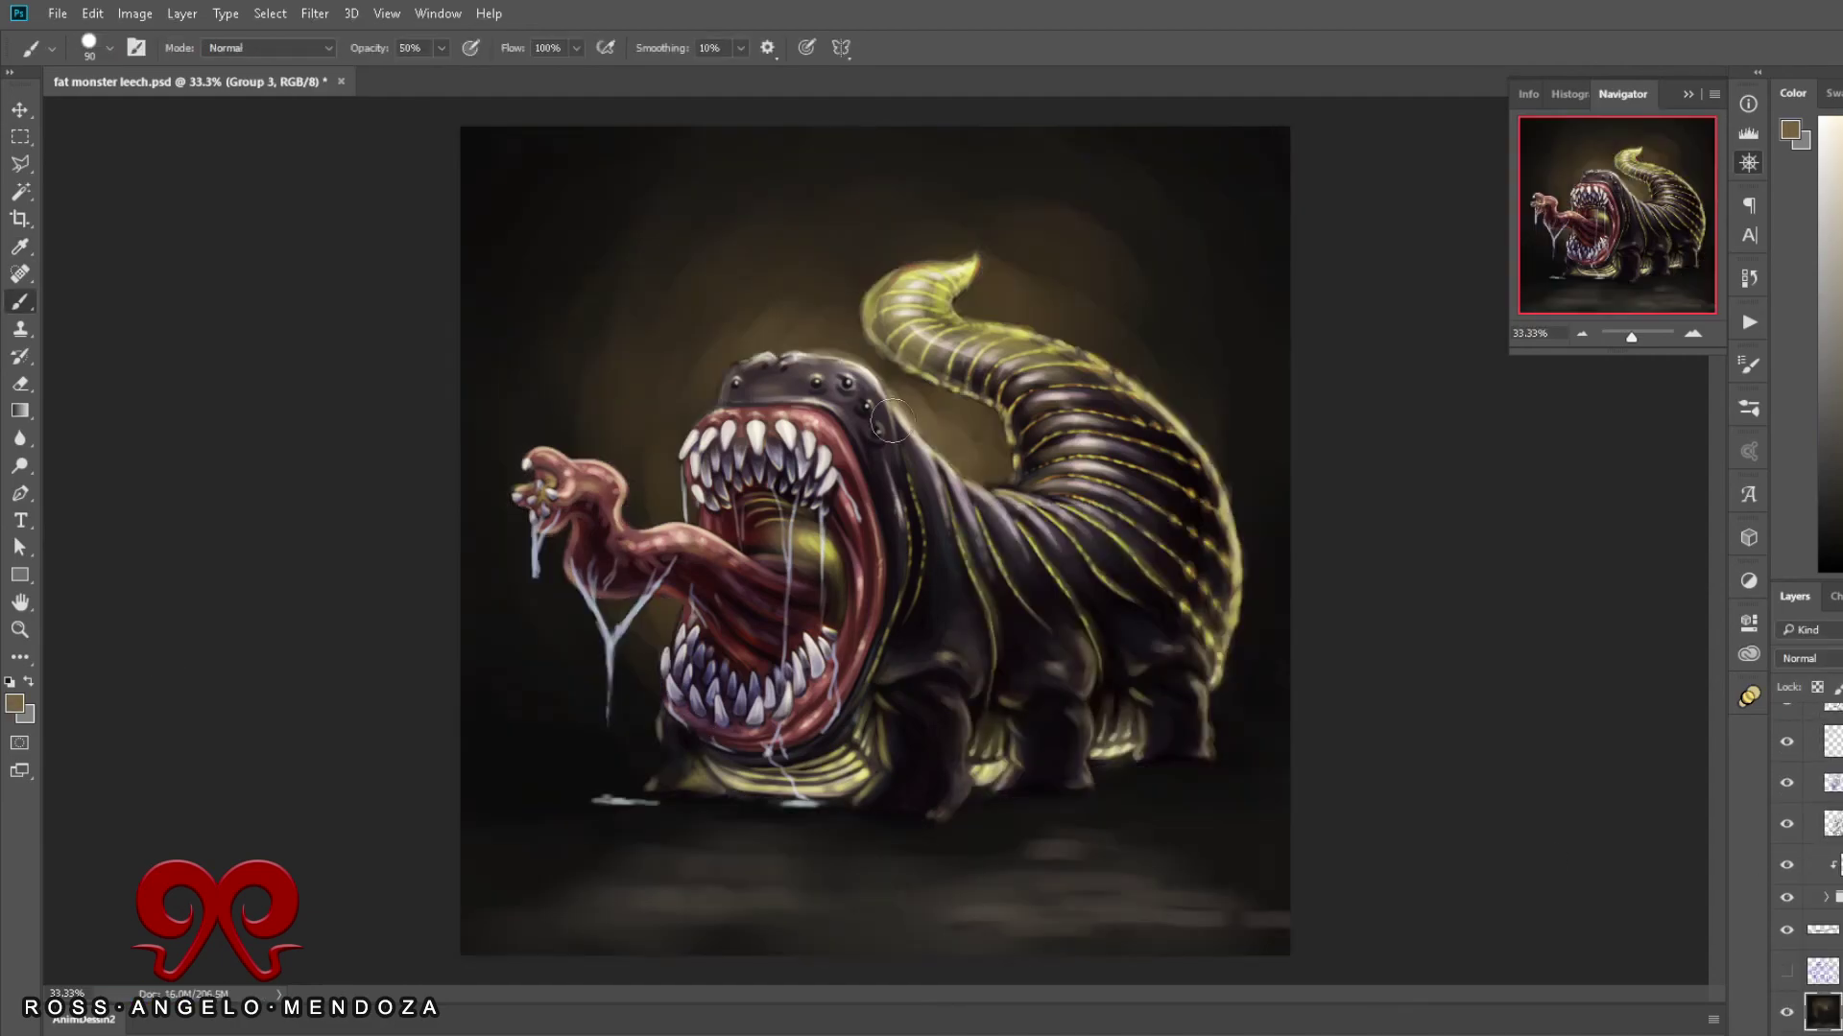
{"action": "key", "text": "bracketright"}
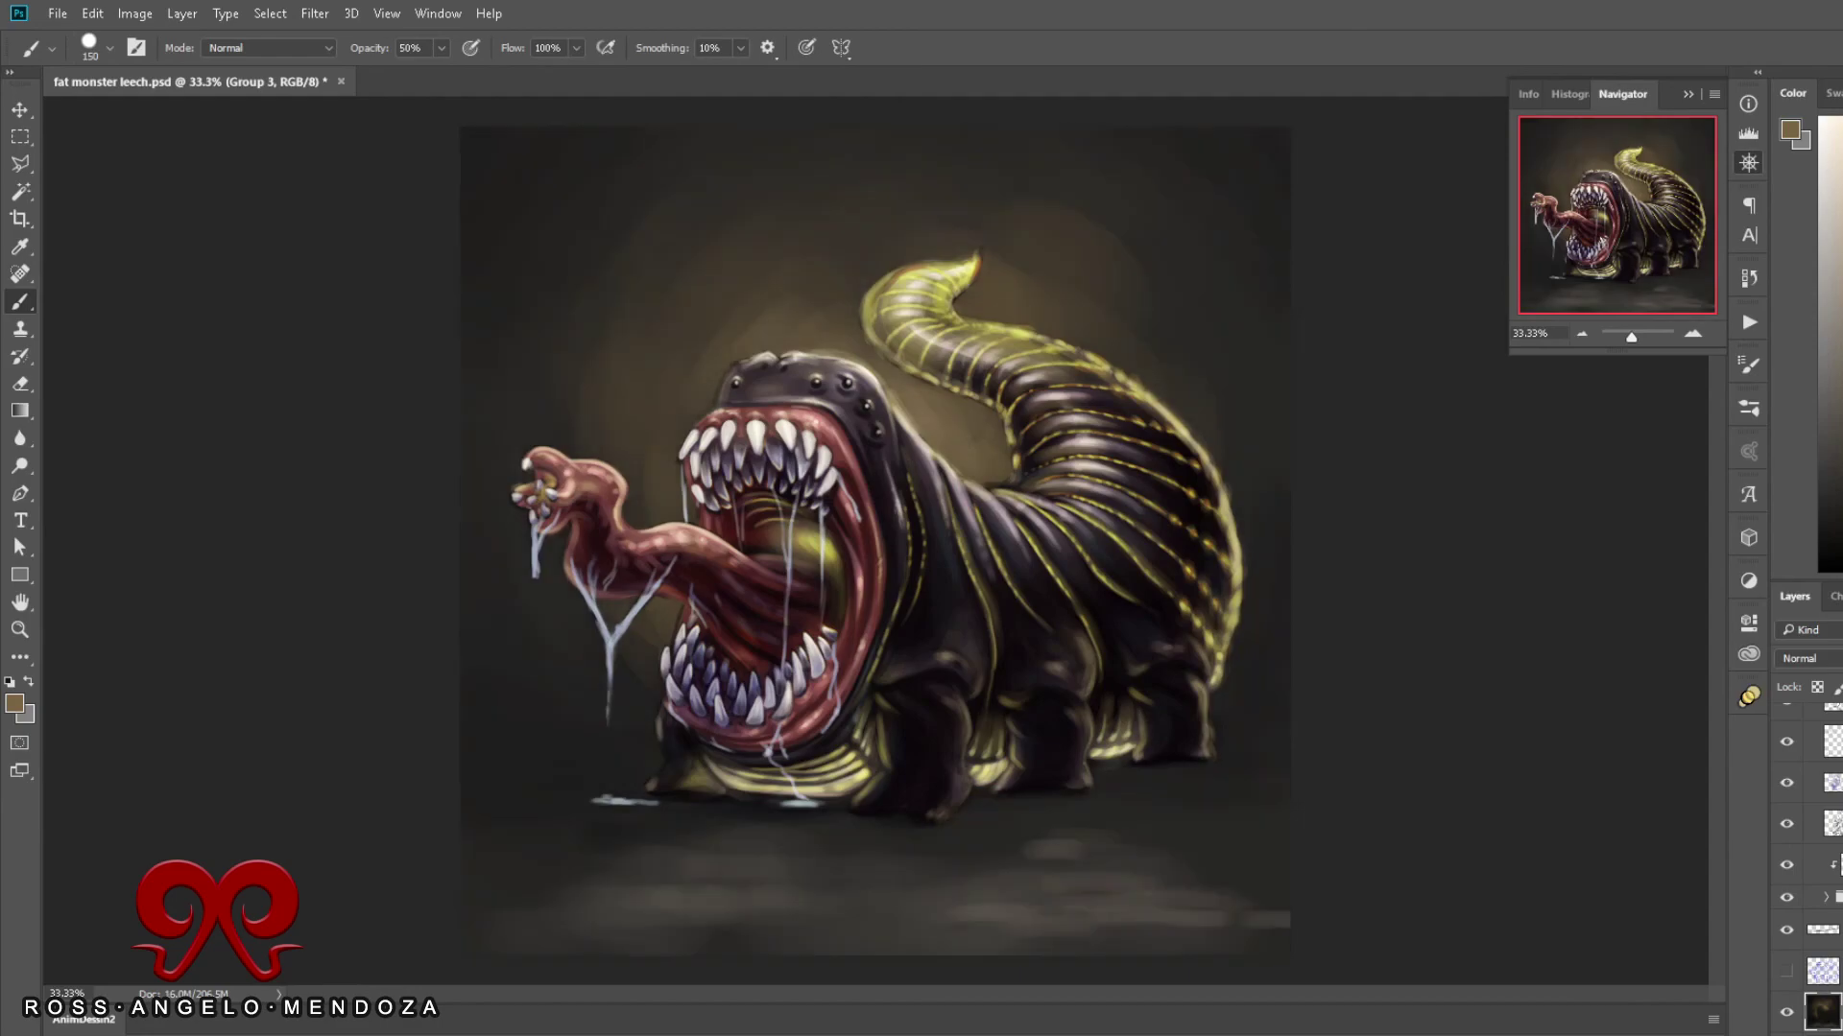
{"action": "key", "text": "v"}
{"action": "left_click", "coordinate": [1790, 737]}
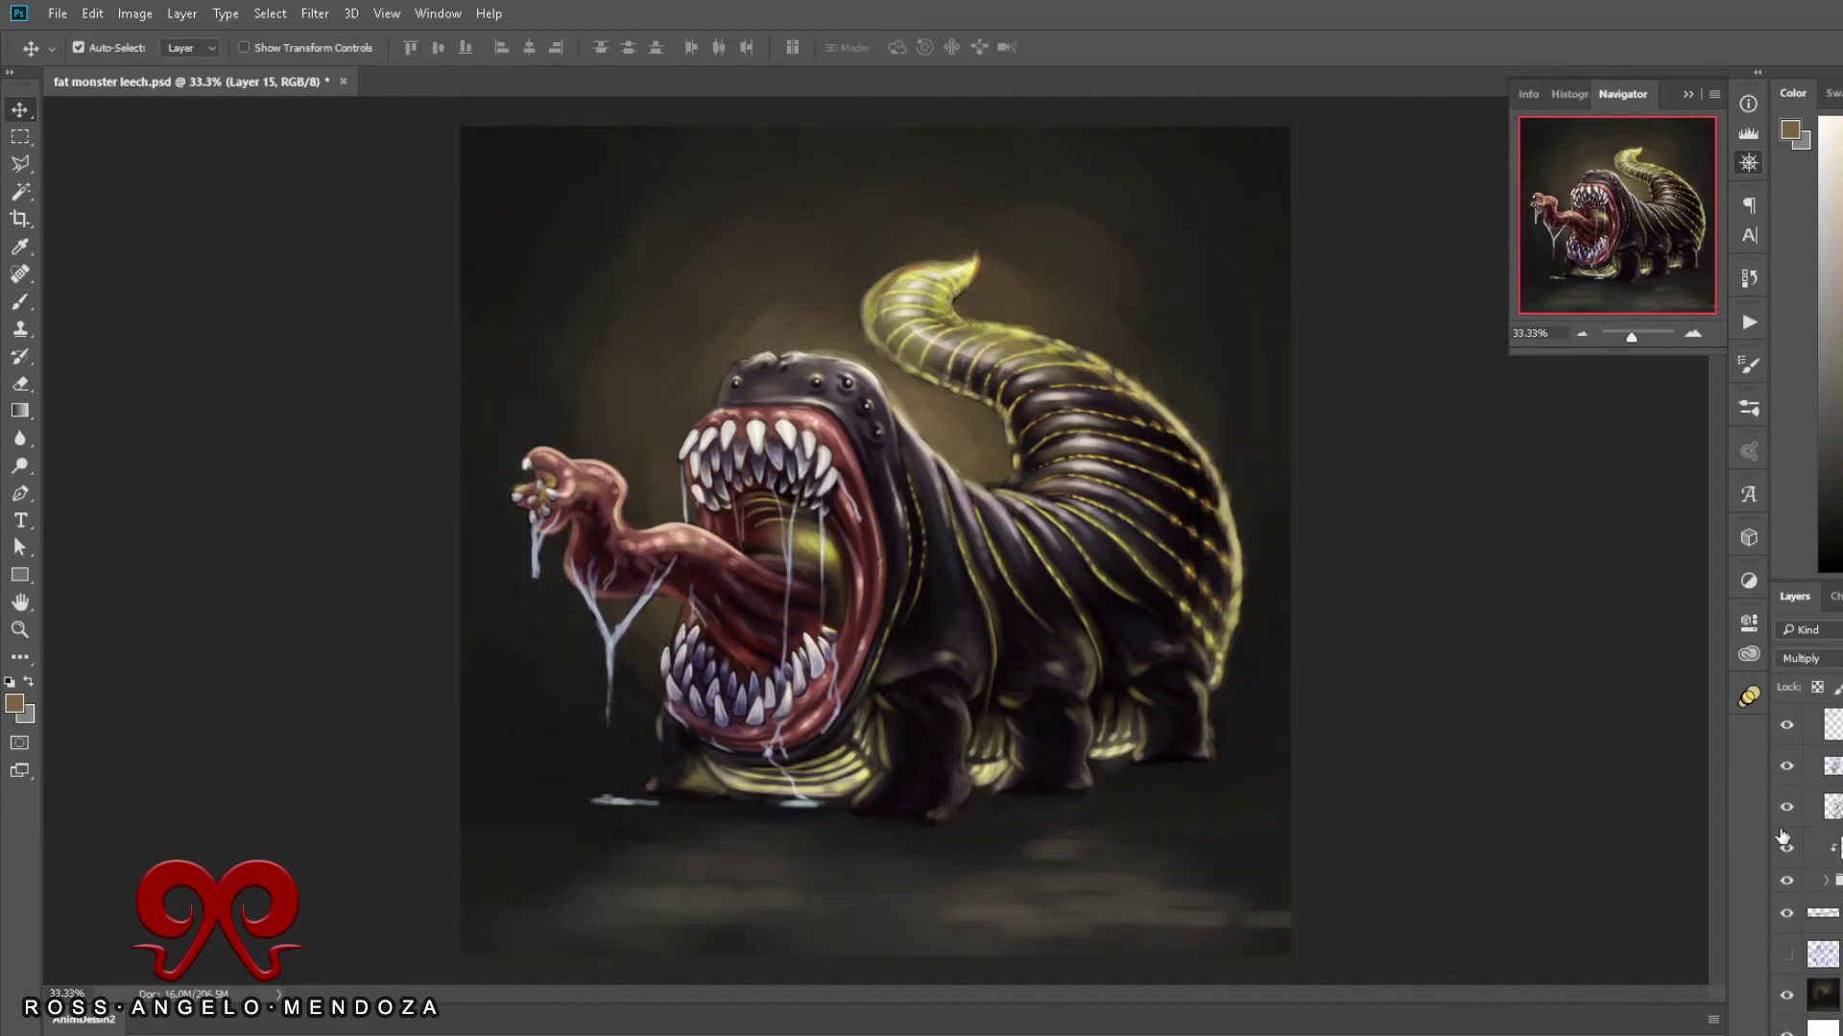
Step: Brighten the floor at the lower right and lower left with a 100 soft brush
{"action": "key", "text": "ctrl+plus"}
{"action": "key", "text": "b"}
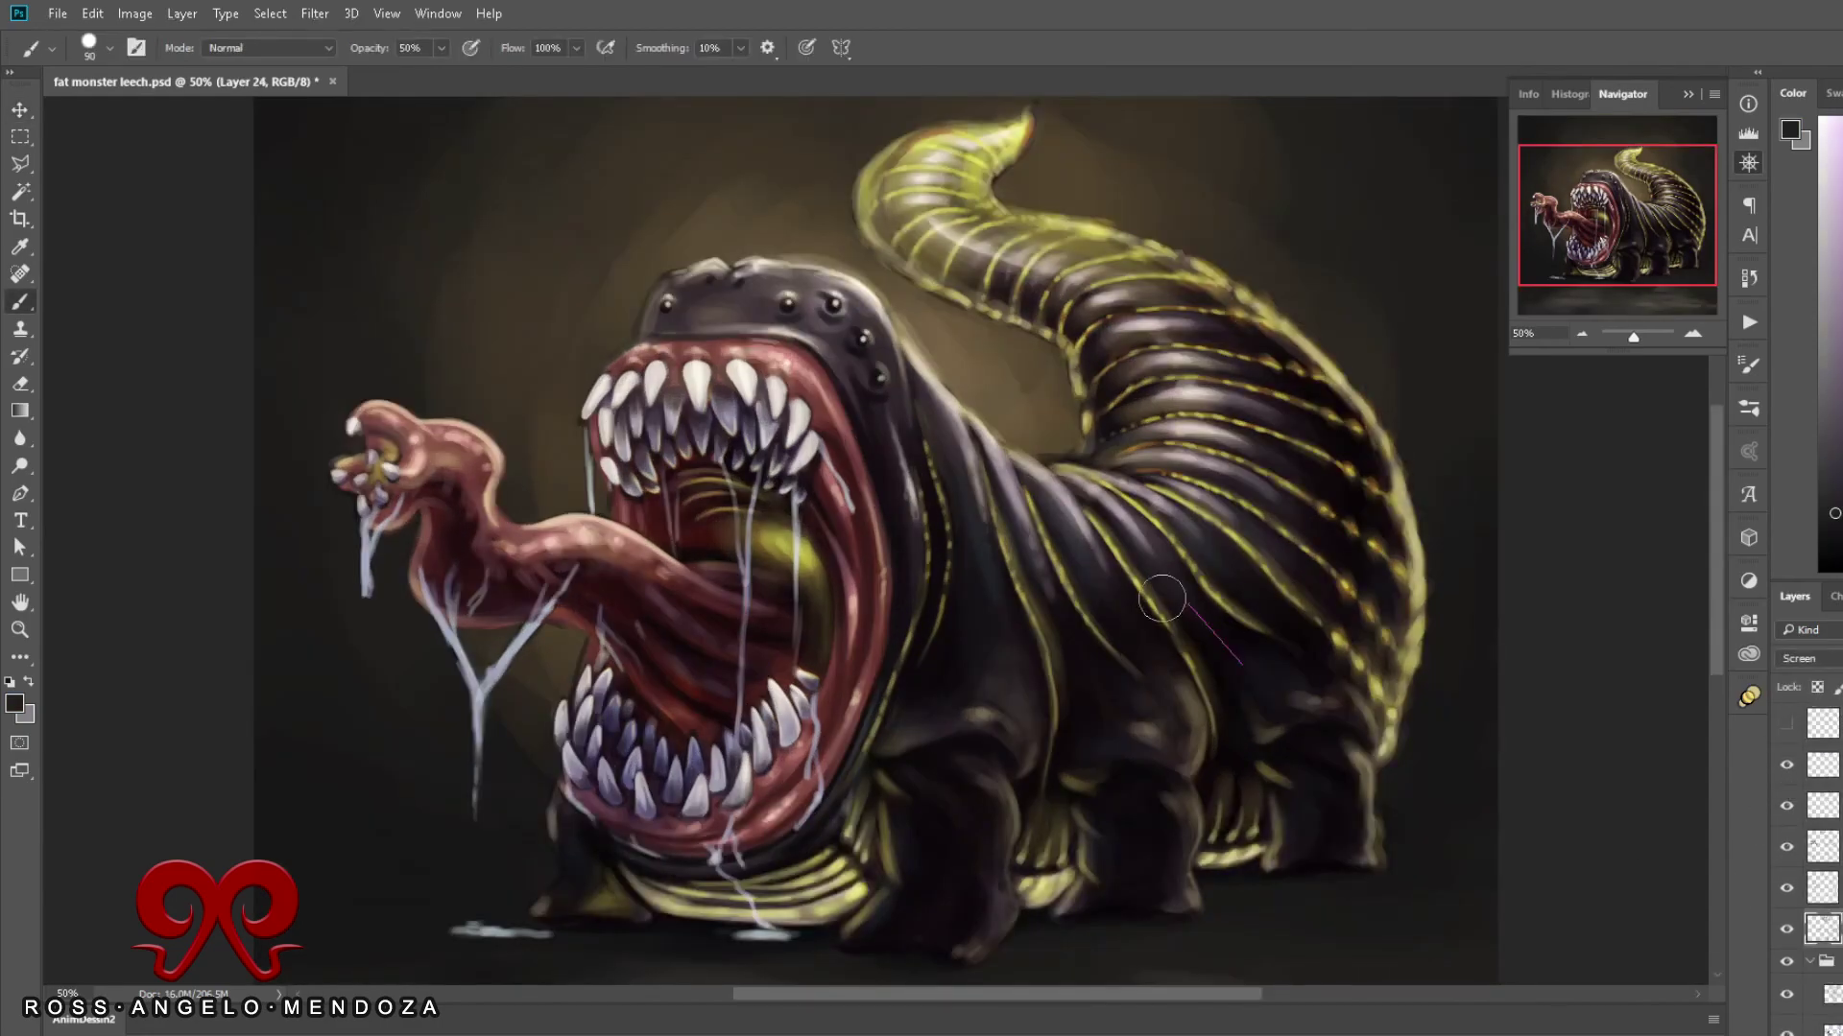
{"action": "key", "text": "bracketright"}
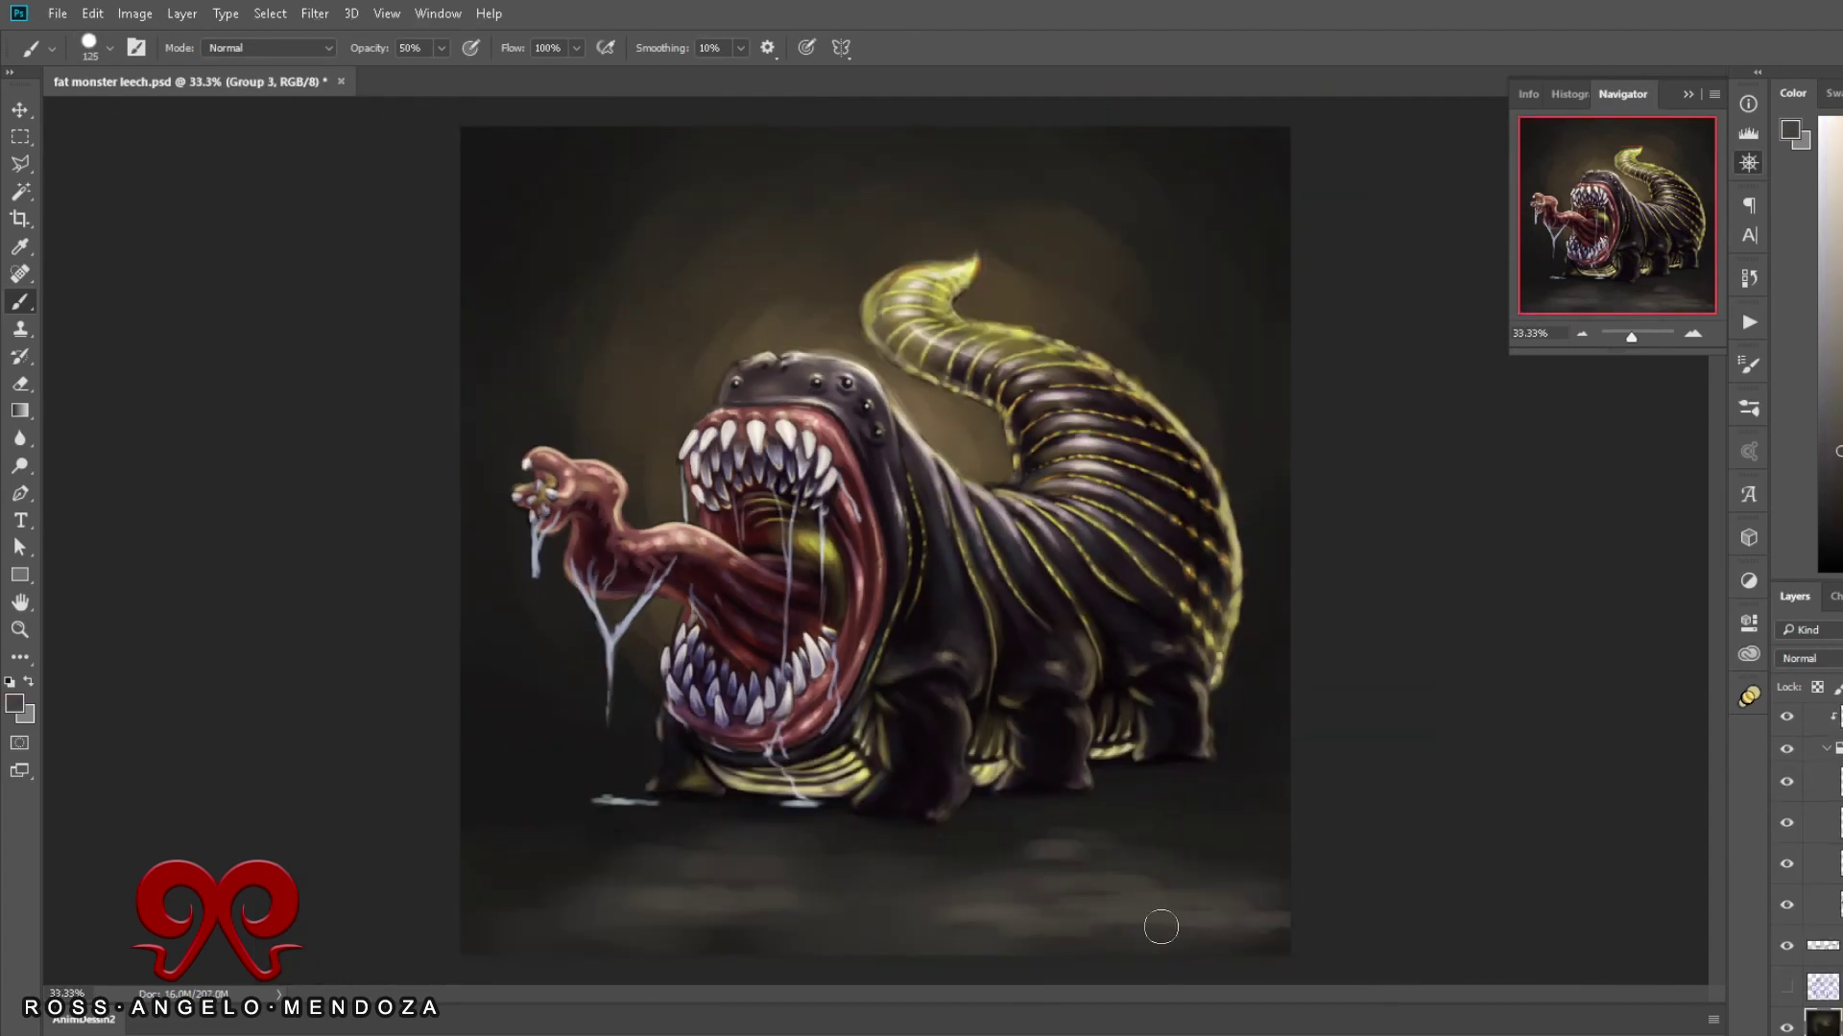
{"action": "key", "text": "bracketleft"}
{"action": "left_click_drag", "start_coordinate": [1219, 830], "coordinate": [1254, 795]}
{"action": "key", "text": "bracketright"}
{"action": "mouse_move", "coordinate": [586, 868]}
{"action": "left_mouse_down"}
{"action": "mouse_move", "coordinate": [466, 844]}
{"action": "mouse_move", "coordinate": [471, 826]}
{"action": "left_mouse_up"}
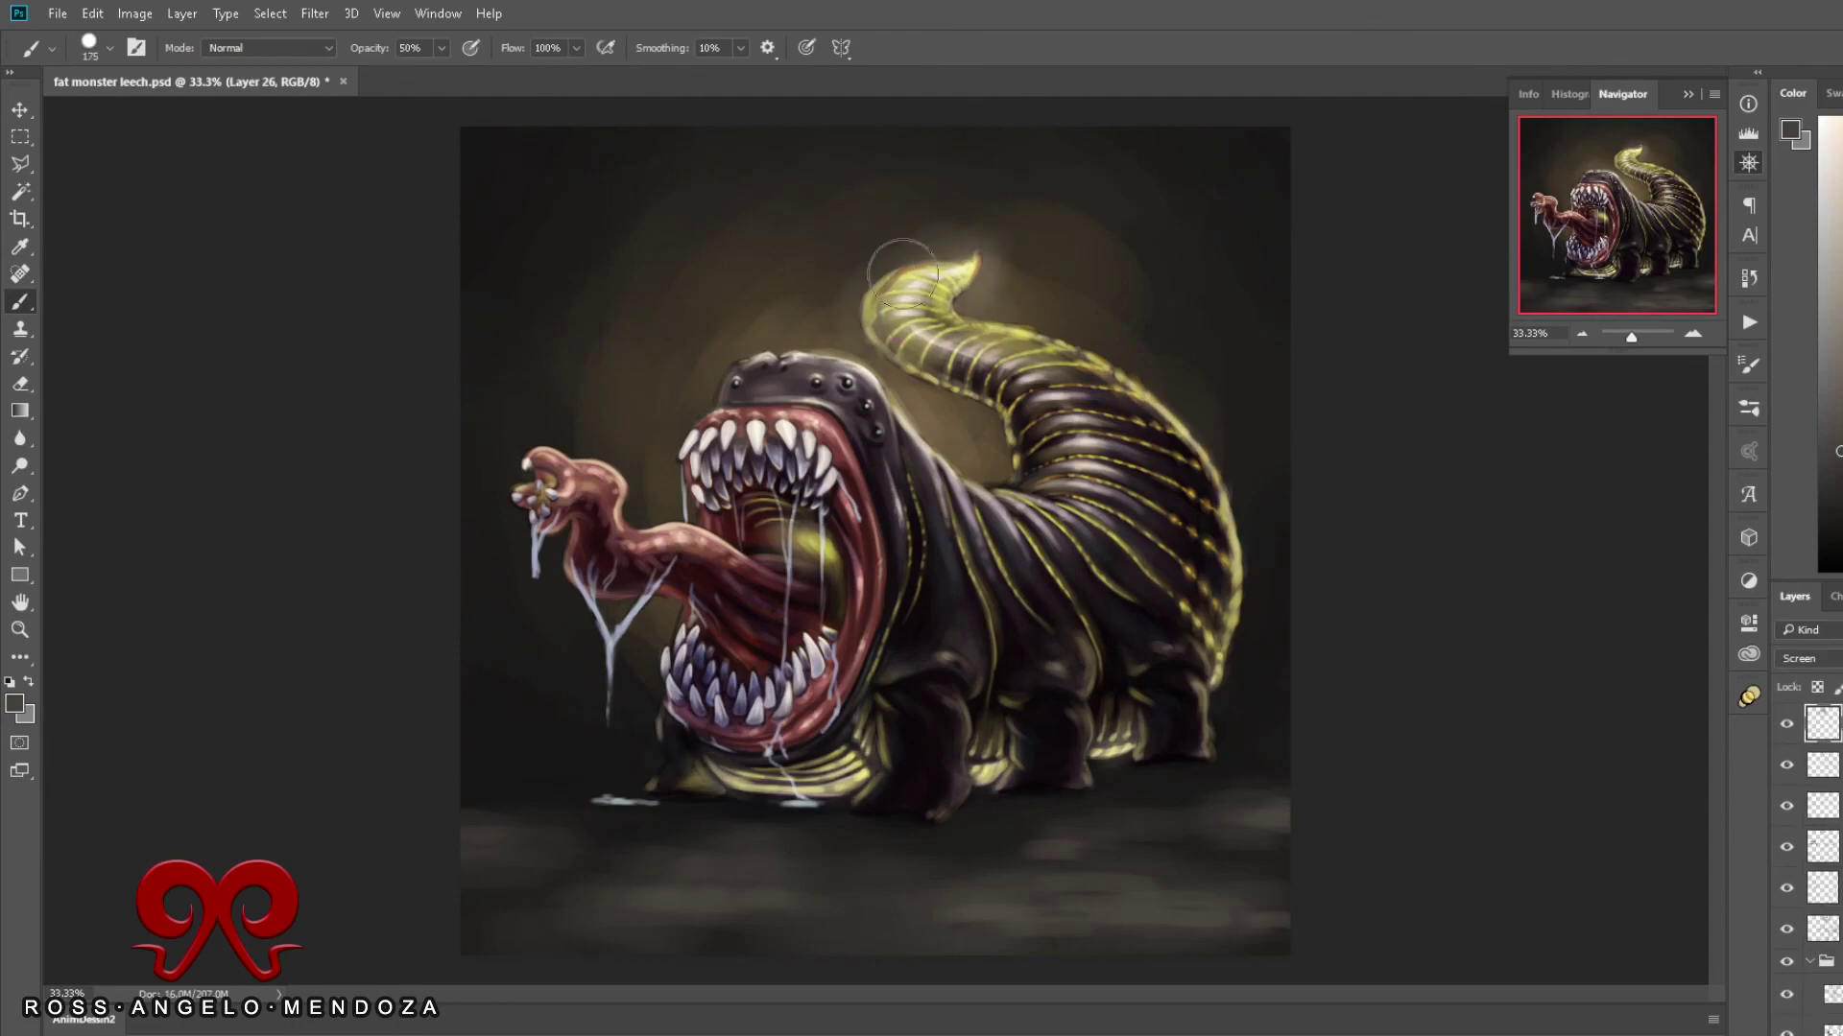
Step: Paint a sampled yellow smoky glow above the tail tip and save the painting
{"action": "left_click", "coordinate": [1066, 303], "text": "alt"}
{"action": "mouse_move", "coordinate": [902, 278]}
{"action": "left_mouse_down"}
{"action": "mouse_move", "coordinate": [989, 250]}
{"action": "mouse_move", "coordinate": [855, 293]}
{"action": "left_mouse_up"}
{"action": "key", "text": "bracketleft"}
{"action": "key", "text": "bracketleft"}
{"action": "key", "text": "bracketleft"}
{"action": "key", "text": "bracketleft"}
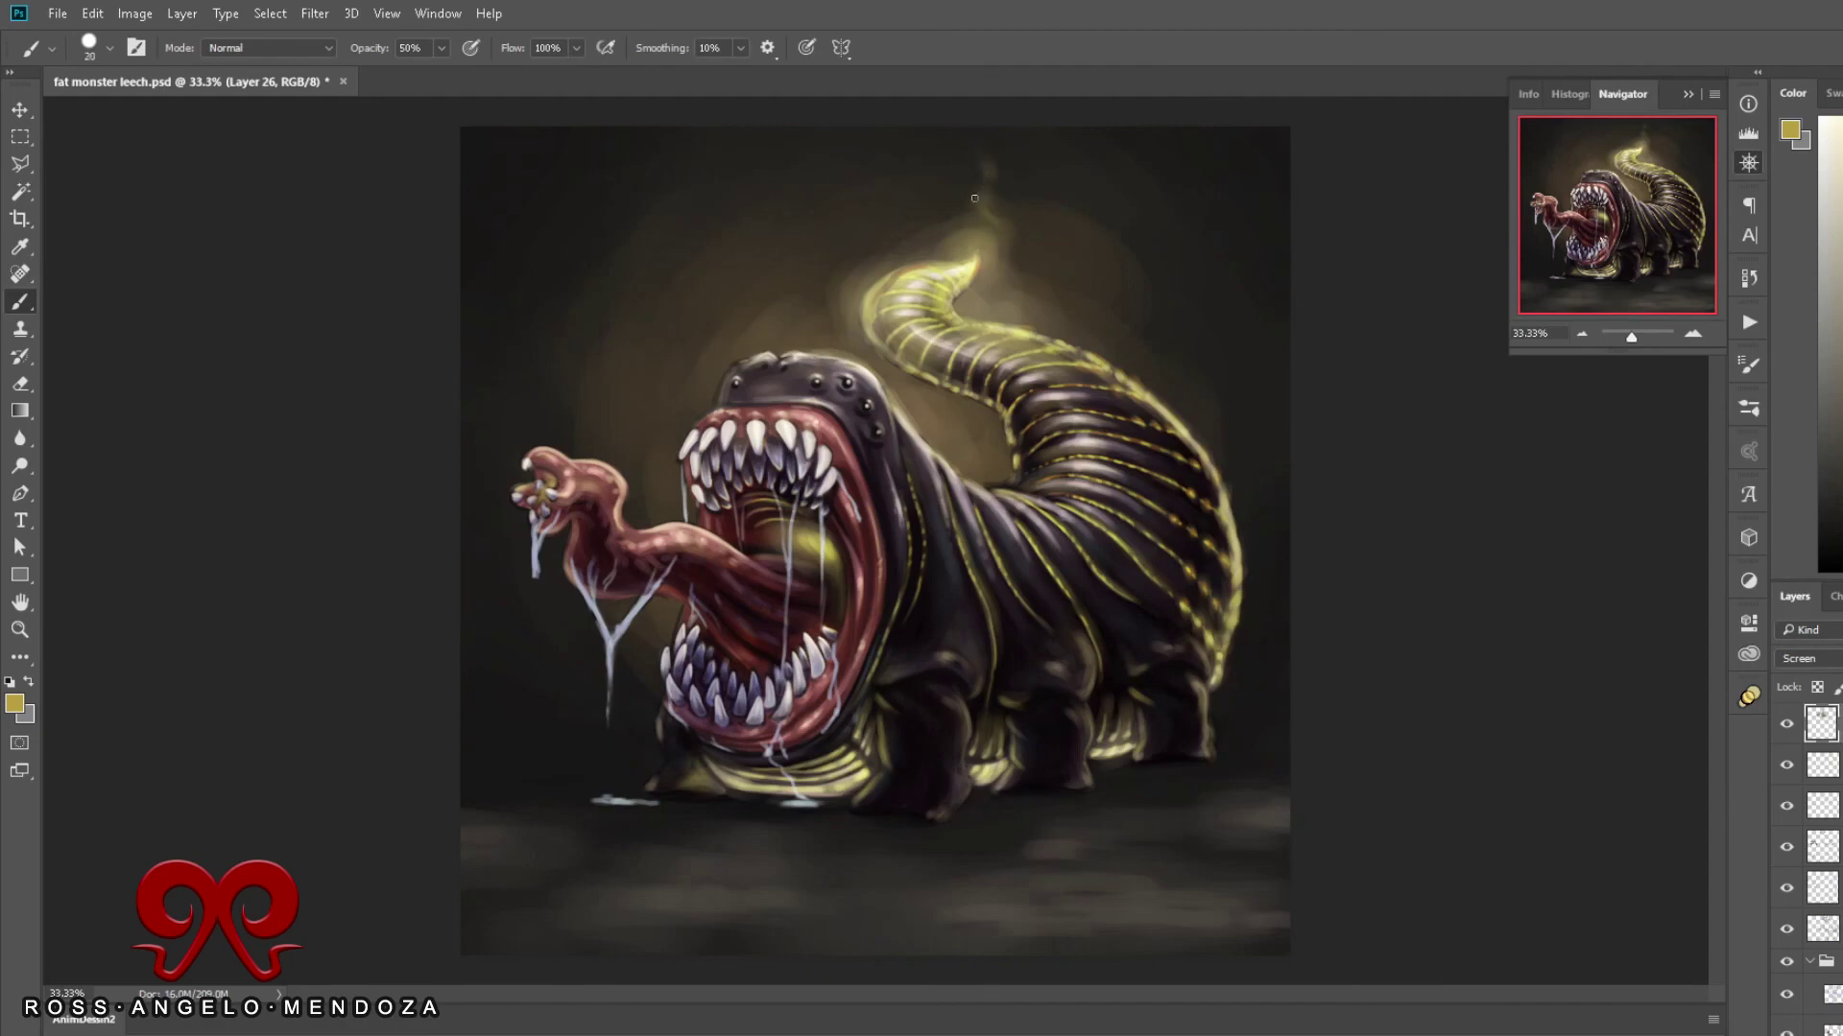
{"action": "key", "text": "ctrl+s"}
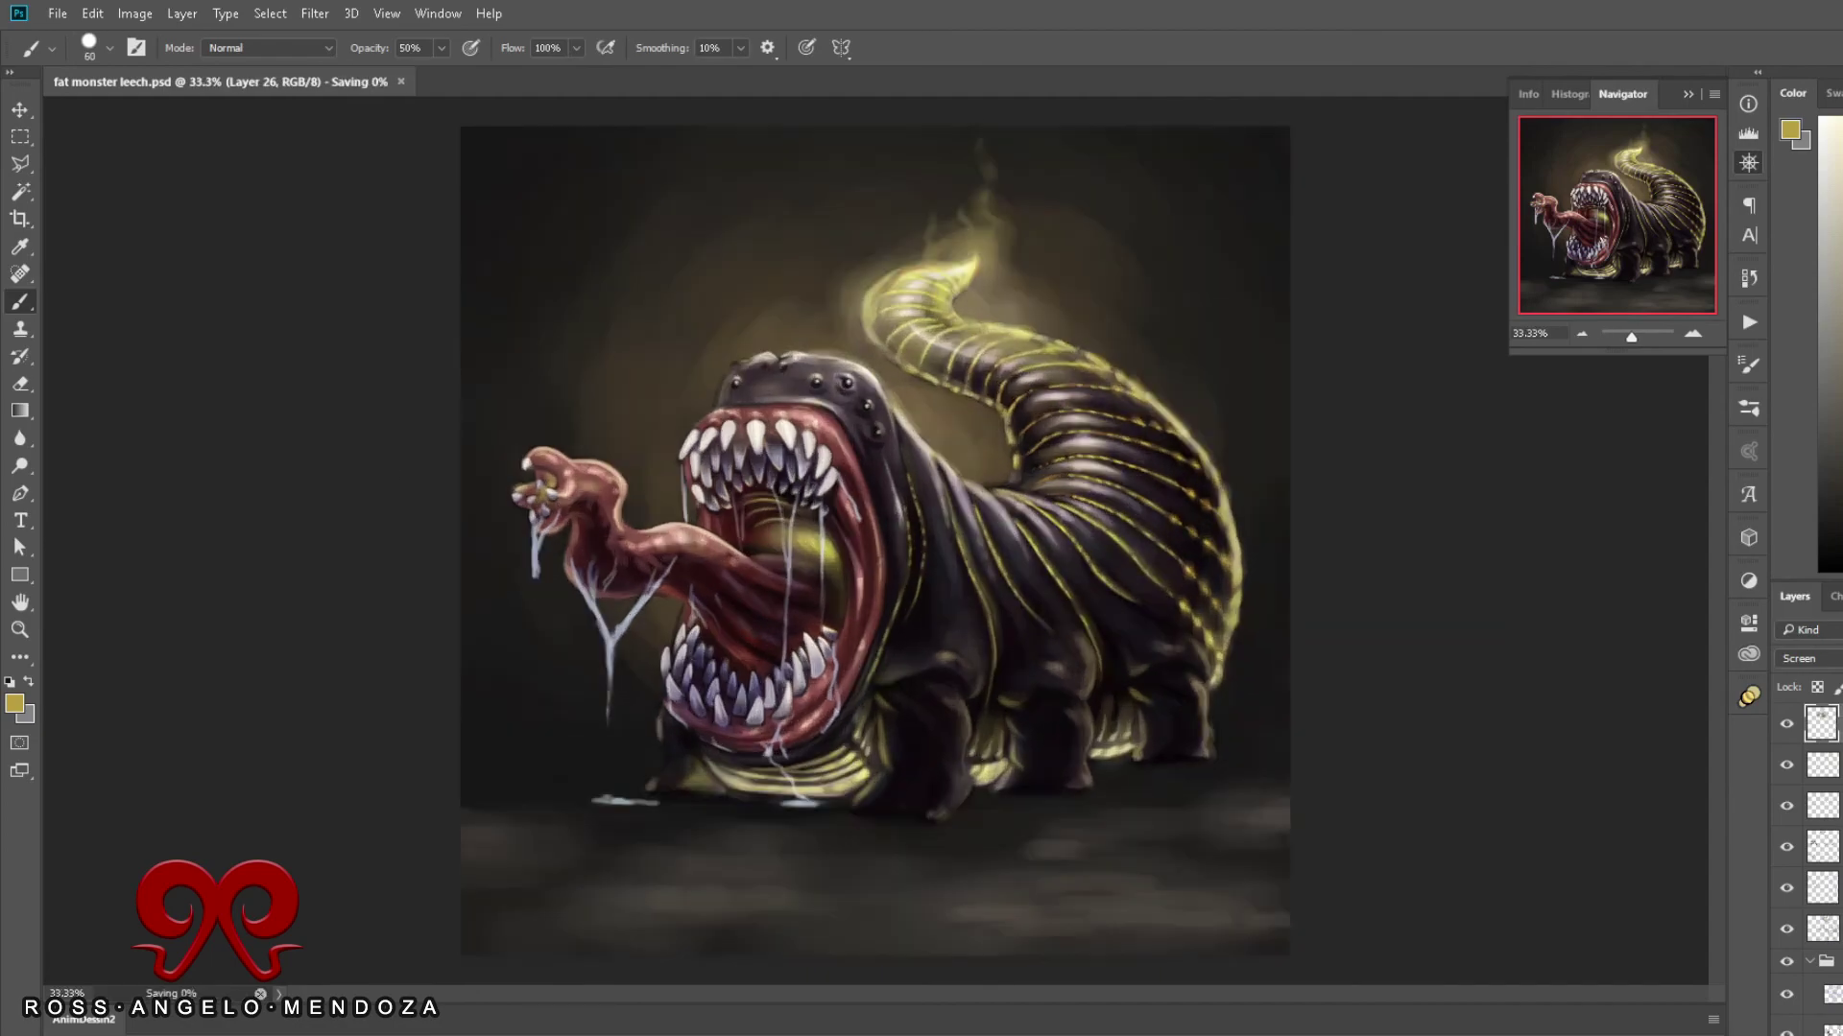
{"action": "key", "text": "bracketleft"}
{"action": "key", "text": "bracketleft"}
{"action": "key", "text": "bracketleft"}
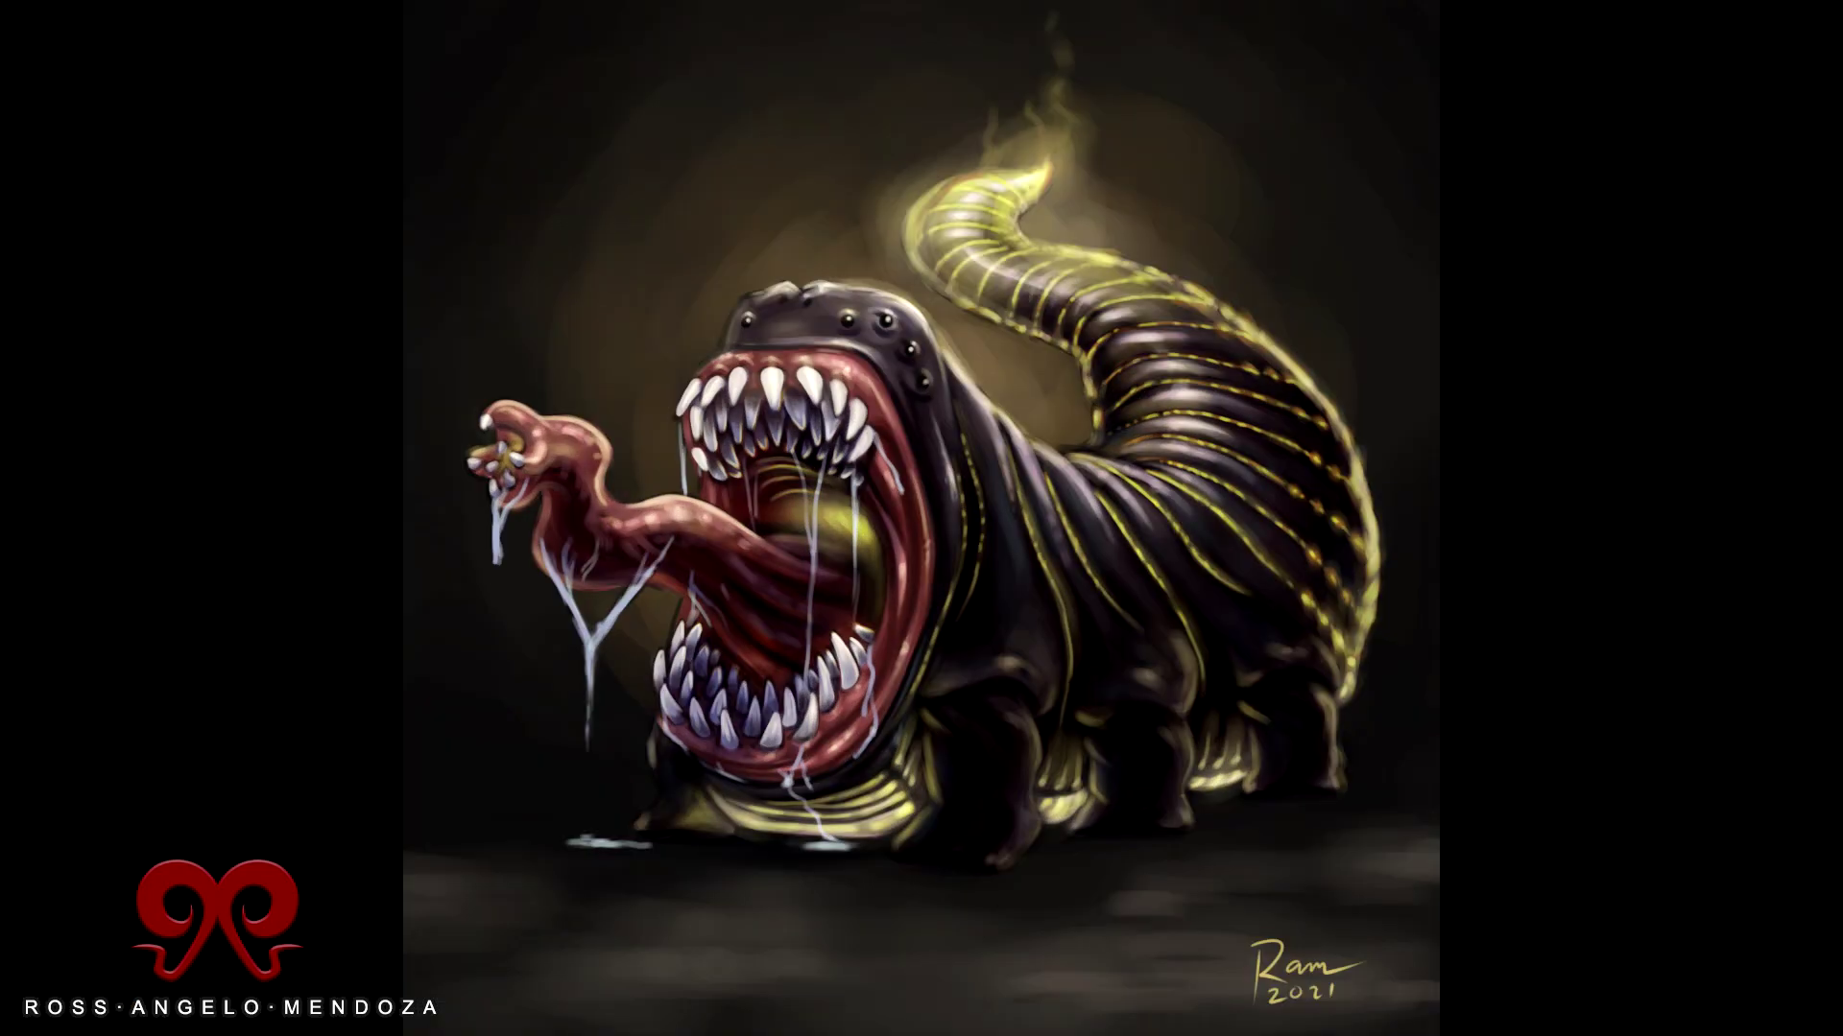